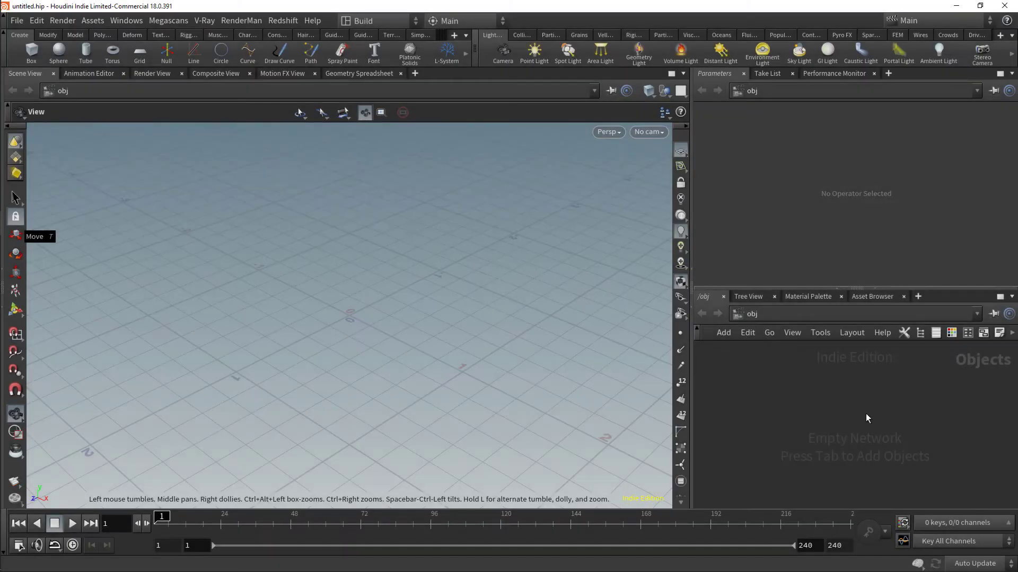
Create a HeightField terrain in the empty object network
key(Tab)
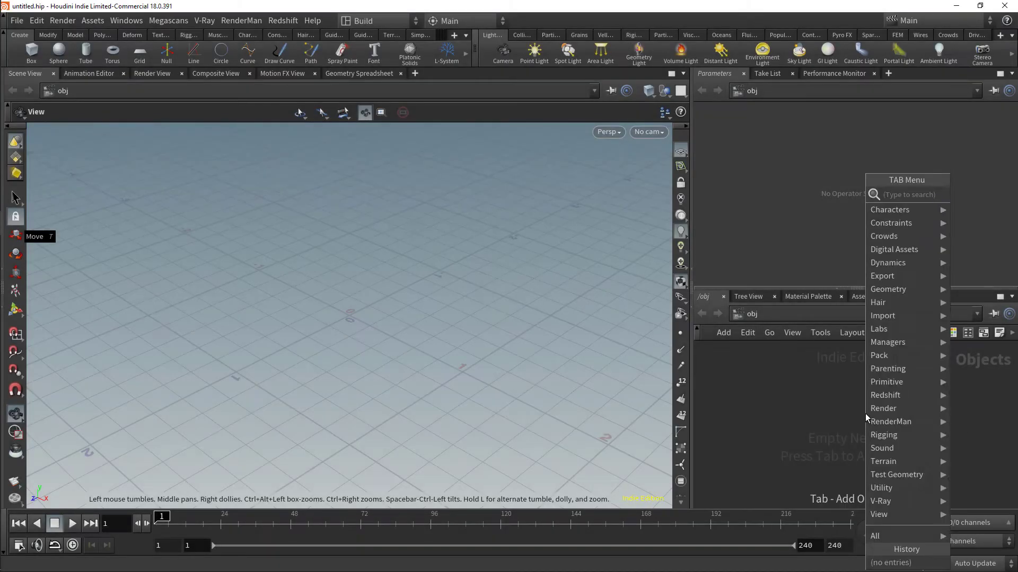
text(height)
key(Return)
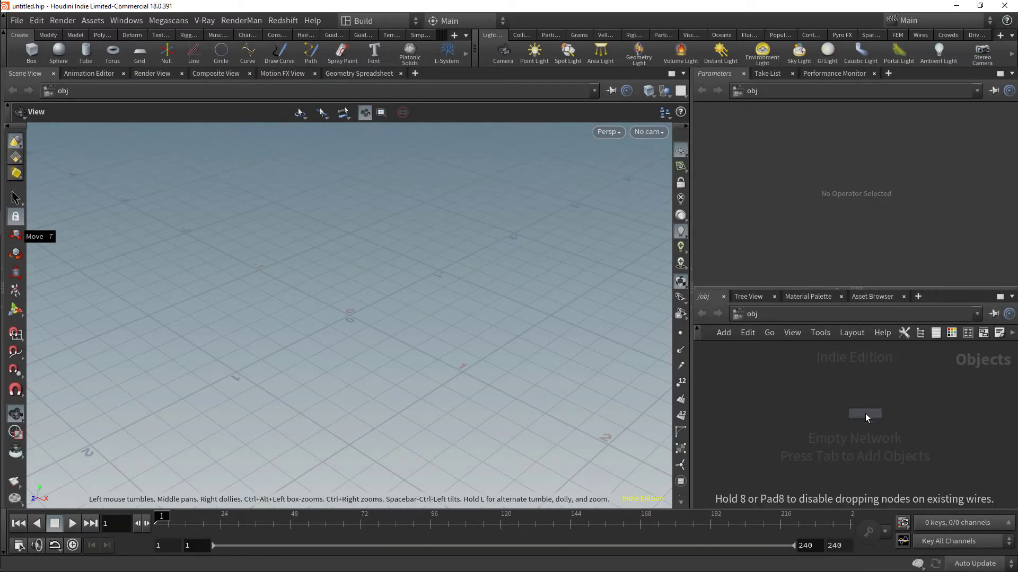
click(865, 418)
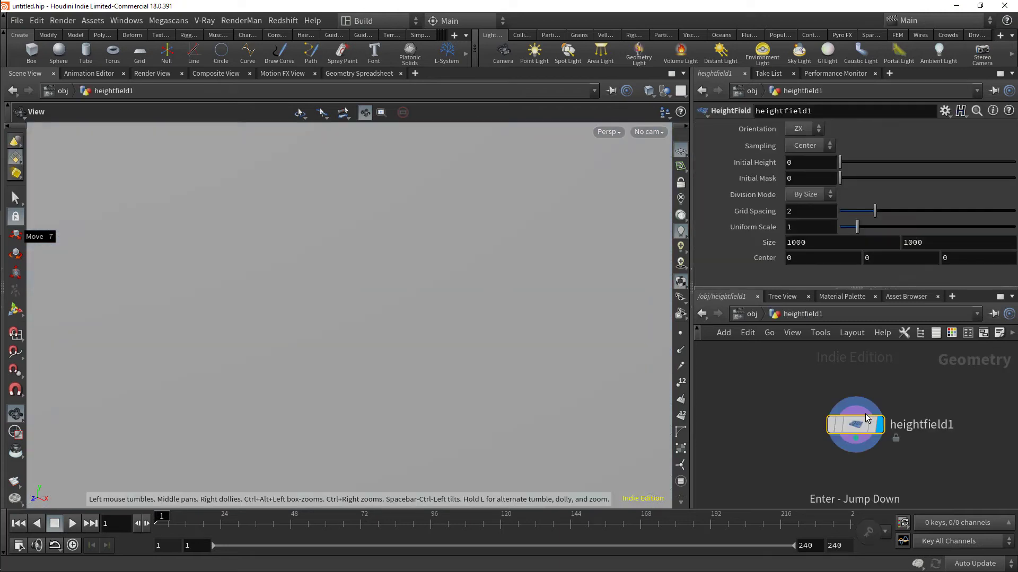
Set the heightfield's grid spacing to 1 and check the resolution of its height and mask layers in the node info
key(space+f)
drag(438, 298, 418, 272)
right_drag(418, 272, 486, 291)
middle_drag(428, 294, 466, 272)
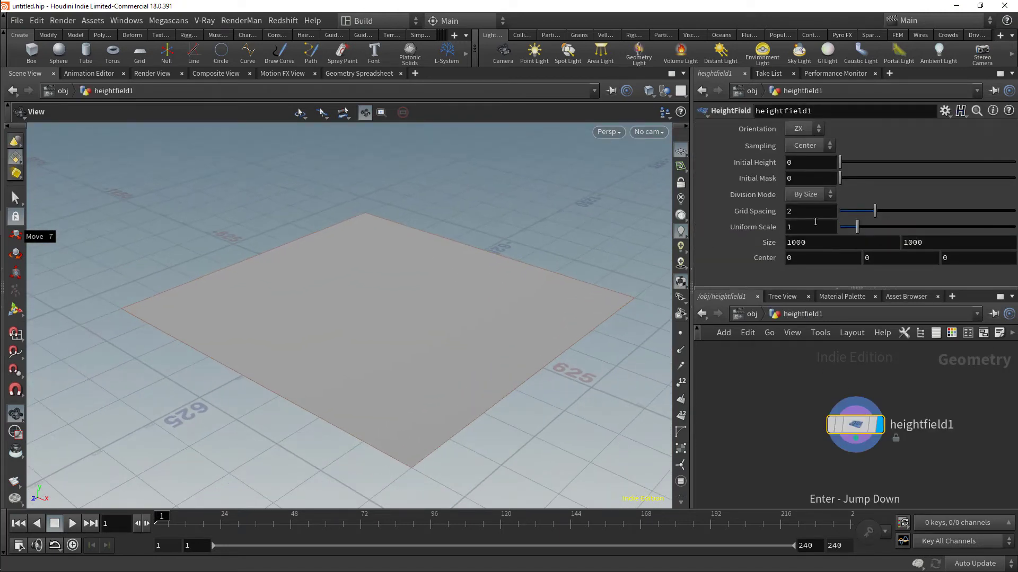
drag(793, 211, 722, 211)
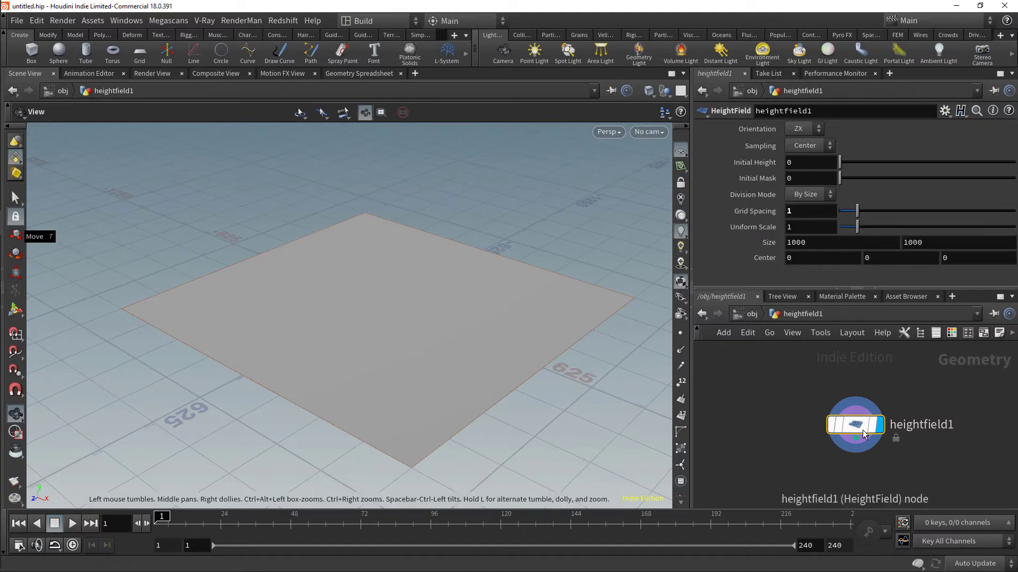
middle_click(863, 433)
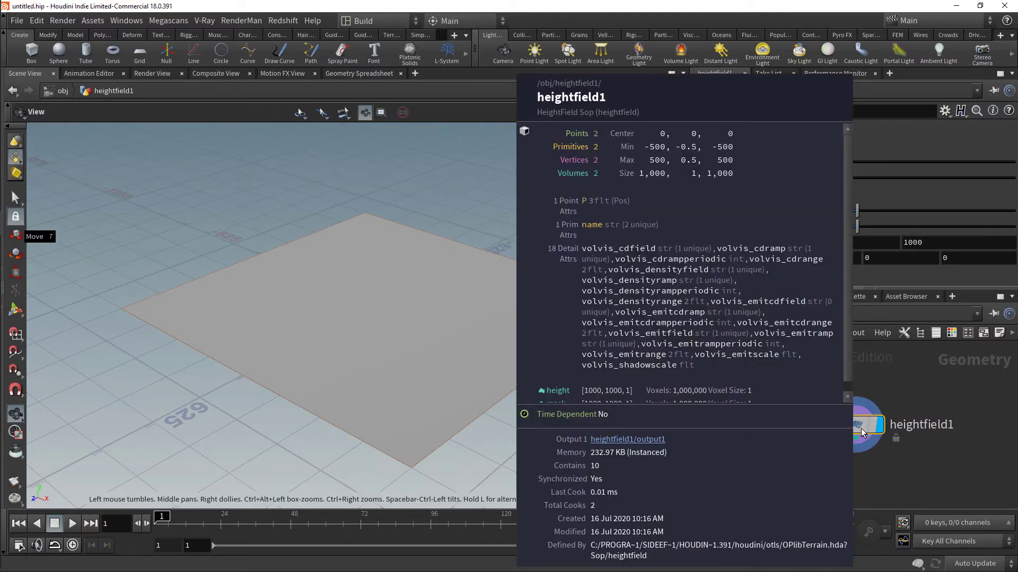
scroll(751, 346, down, 1)
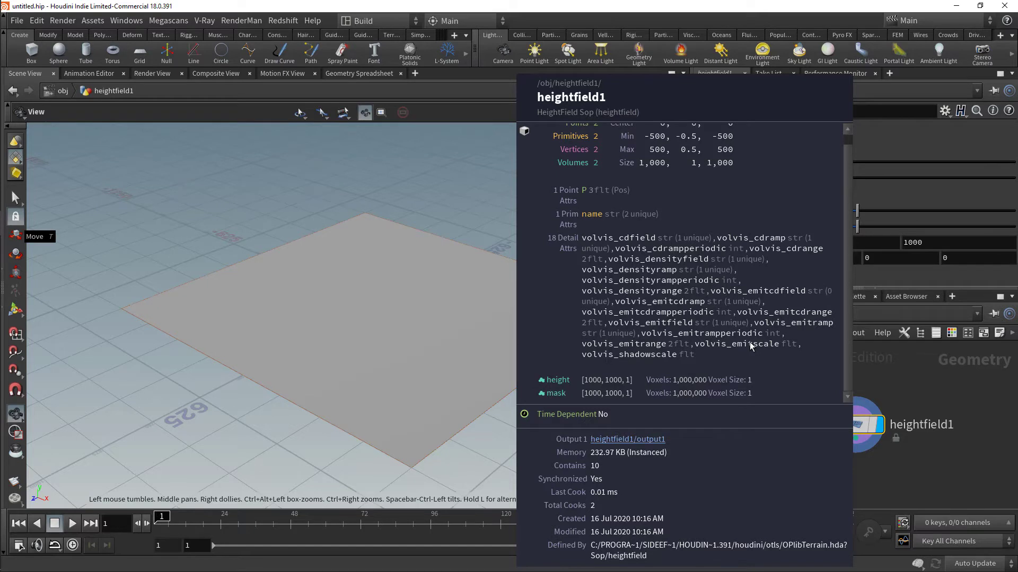
click(750, 346)
scroll(859, 512, up, 1)
Add a HeightField Noise node below heightfield1, connect heightfield1's output to its first input and display the result
middle_drag(858, 479, 841, 424)
scroll(841, 424, up, 1)
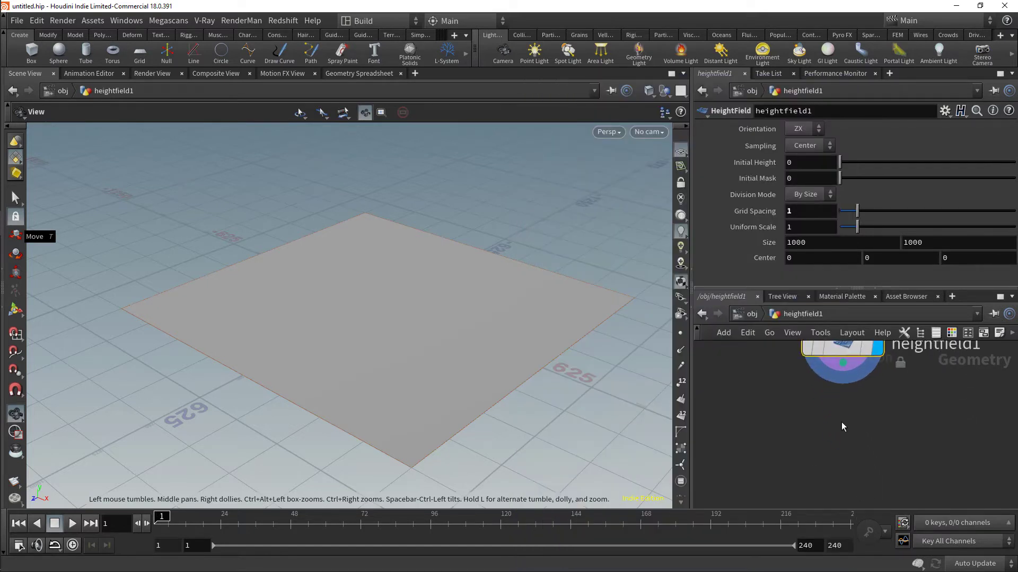
key(Tab)
text(noise)
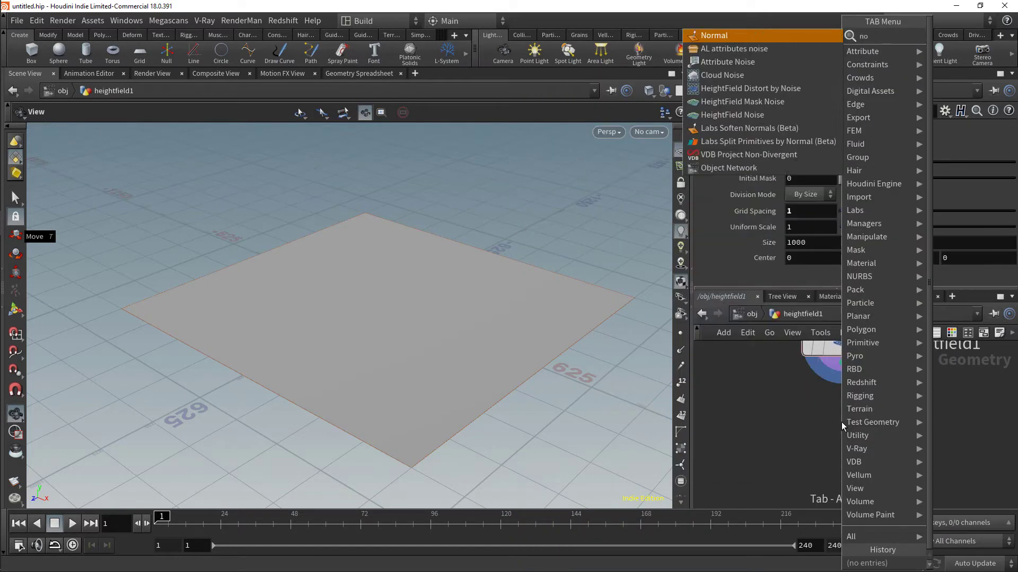
key(Down)
key(Down)
key(Down)
key(Down)
key(Down)
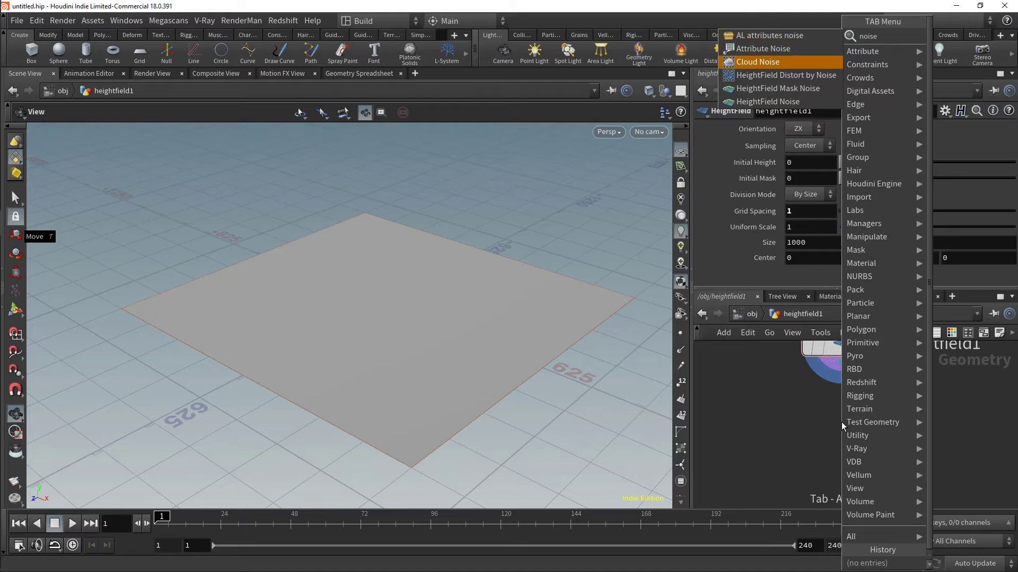
key(Return)
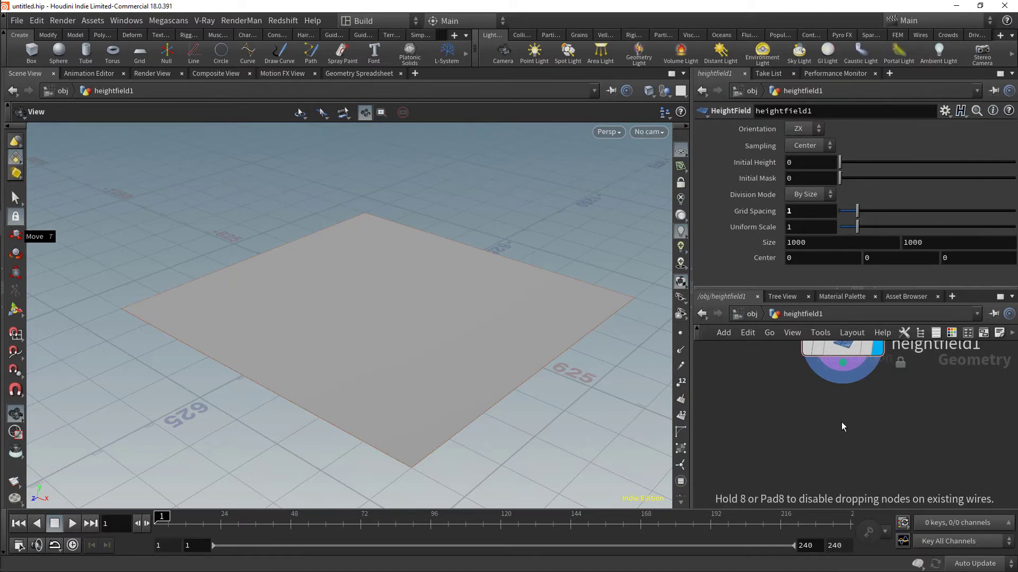
click(826, 432)
drag(825, 432, 842, 363)
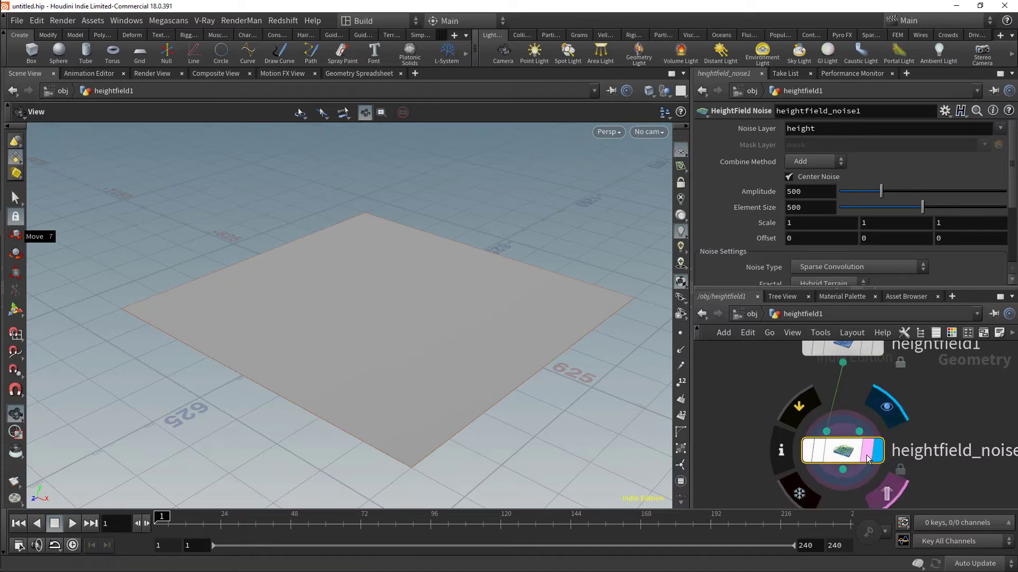
click(869, 455)
drag(848, 453, 848, 481)
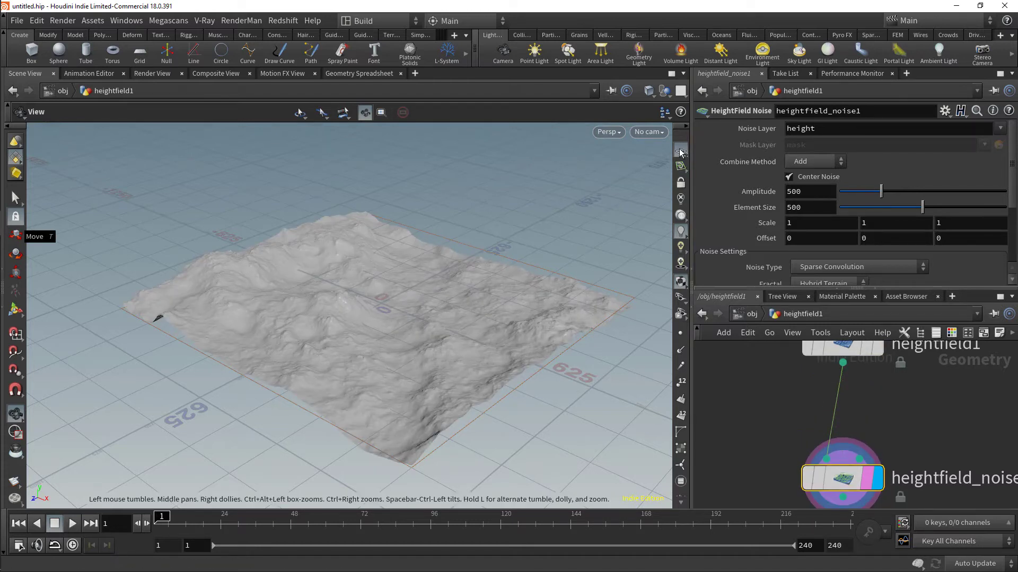
Set the noise node's element size to 400 and its amplitude to 600
right_drag(377, 289, 563, 343)
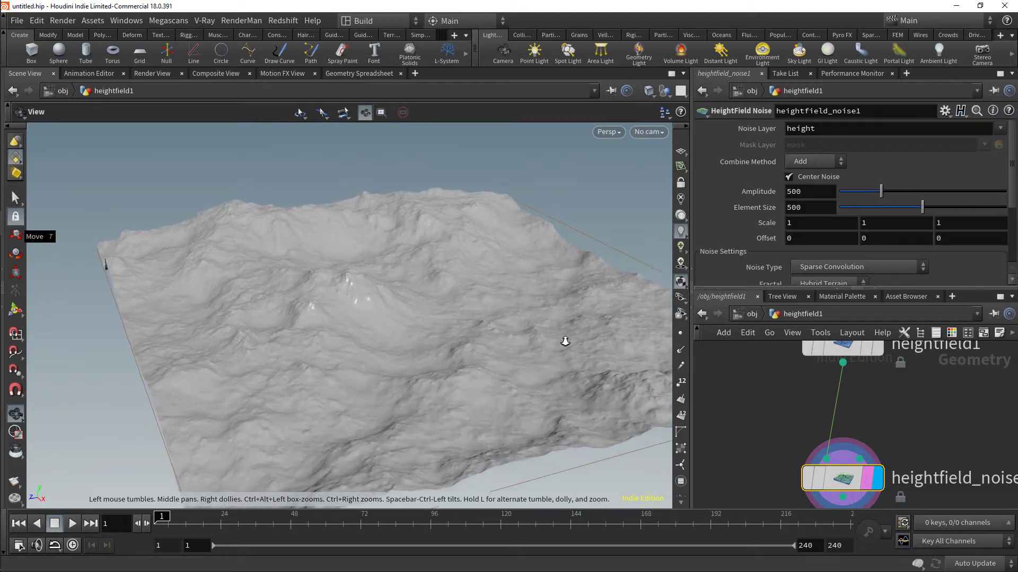
click(816, 207)
text(200)
key(Return)
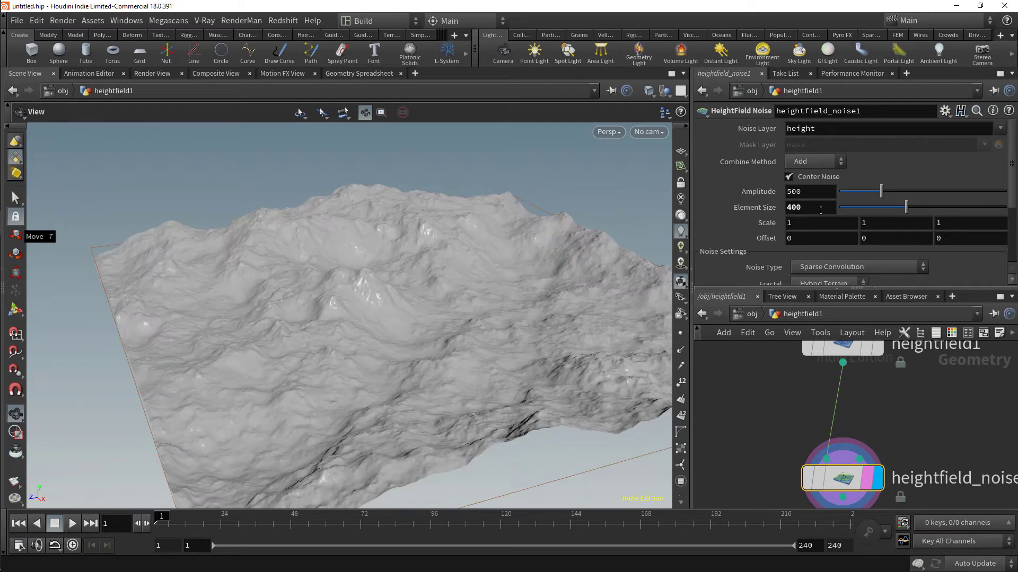
click(789, 191)
text(600)
key(Return)
drag(511, 324, 474, 320)
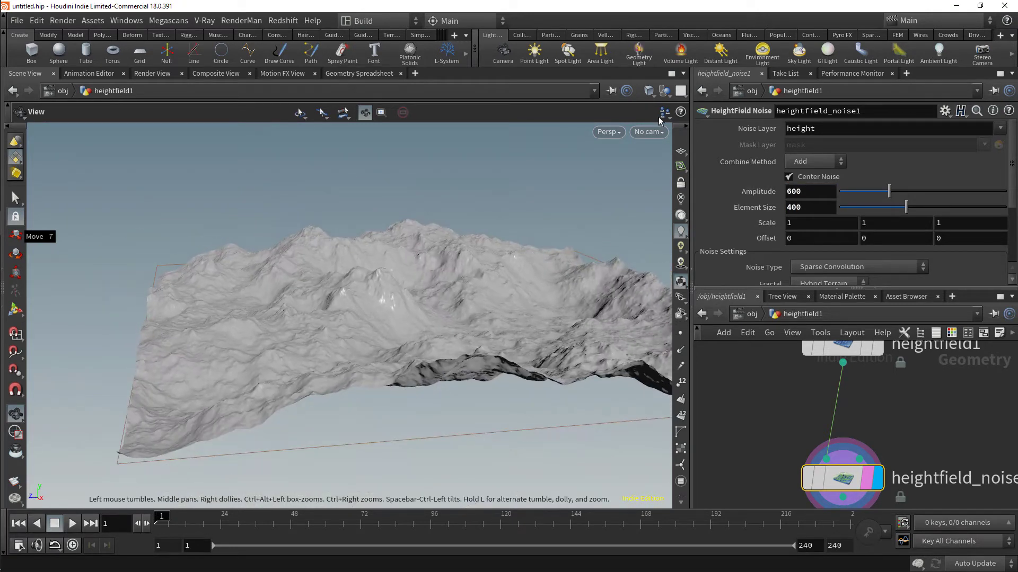
Check how the centered noise terrain sits against the reference grid, and hide the grid again
click(815, 179)
drag(404, 278, 382, 218)
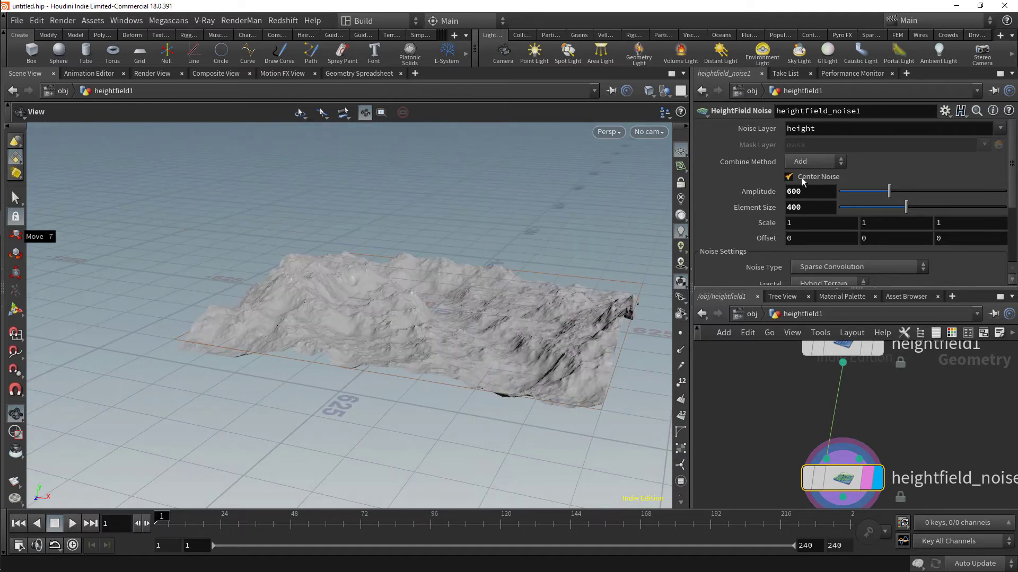
click(682, 154)
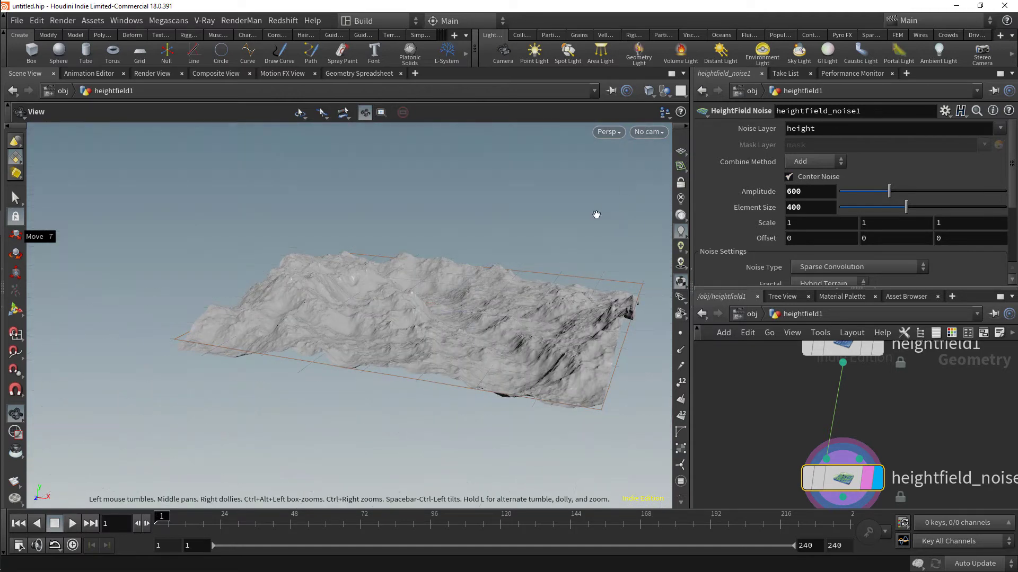
drag(554, 274, 471, 280)
scroll(333, 317, up, 2)
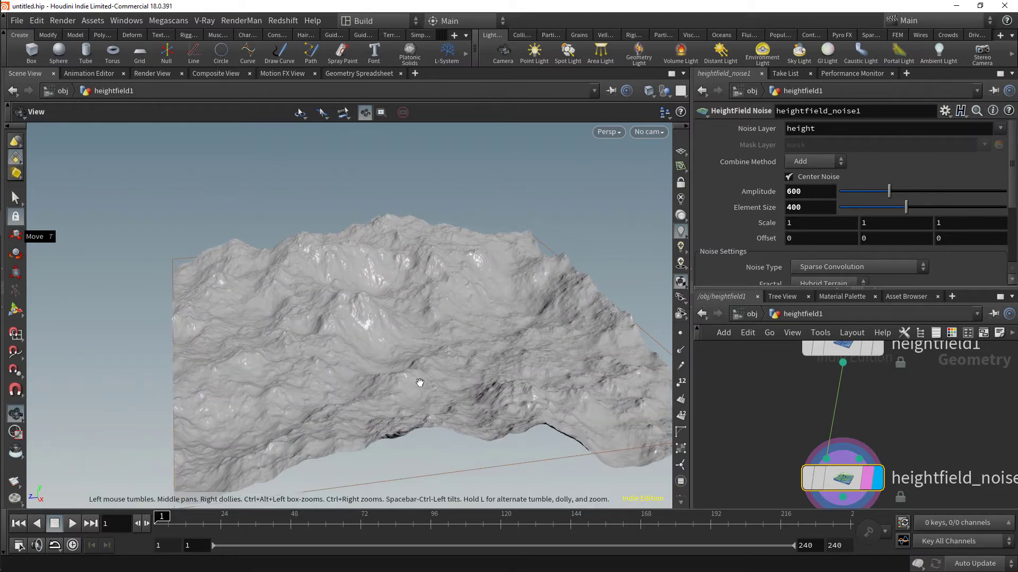
Add a Bound node fed by heightfield1's output and display it
key(h)
key(Tab)
text(bound)
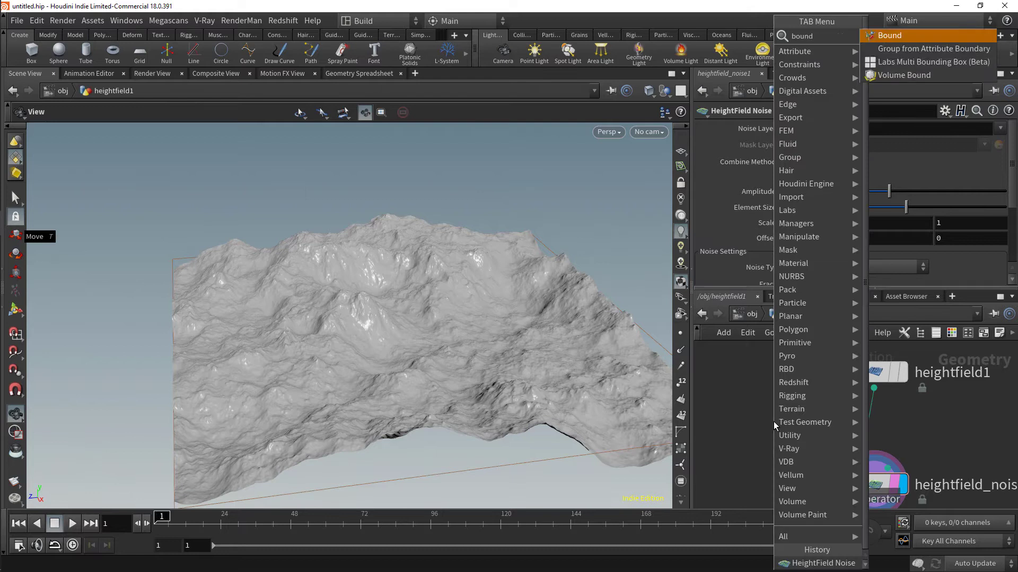
key(Return)
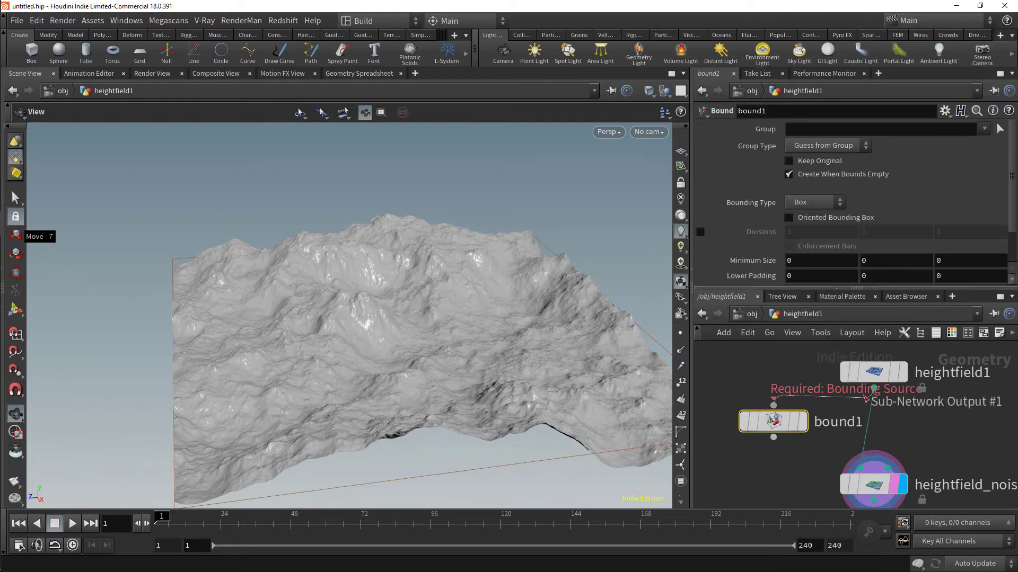
click(781, 425)
click(802, 423)
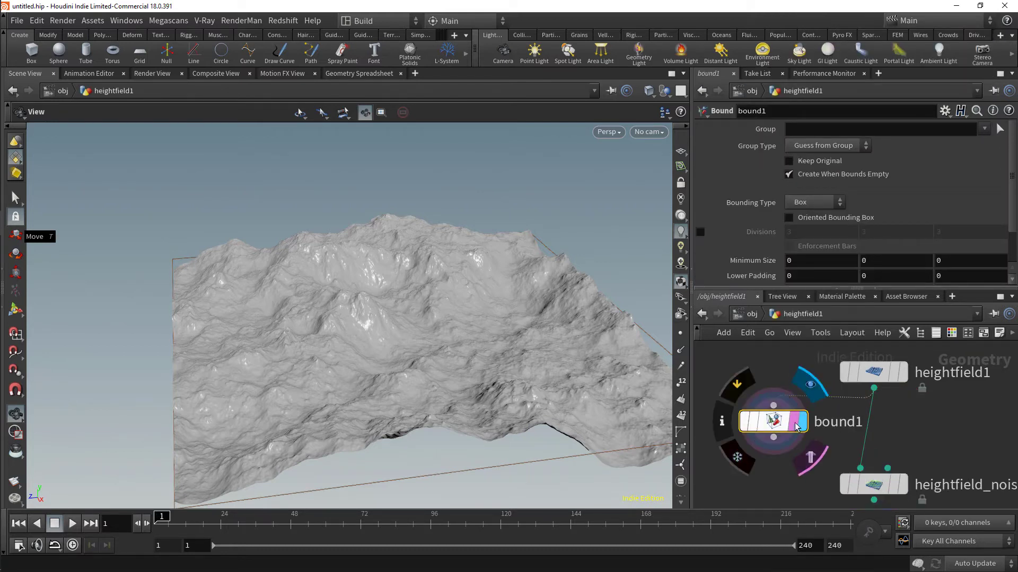
drag(785, 427, 770, 417)
Insert a HeightField Mask by Object node between heightfield1 and the noise node, feed bound1 into its second input and display the mask
scroll(799, 443, down, 5)
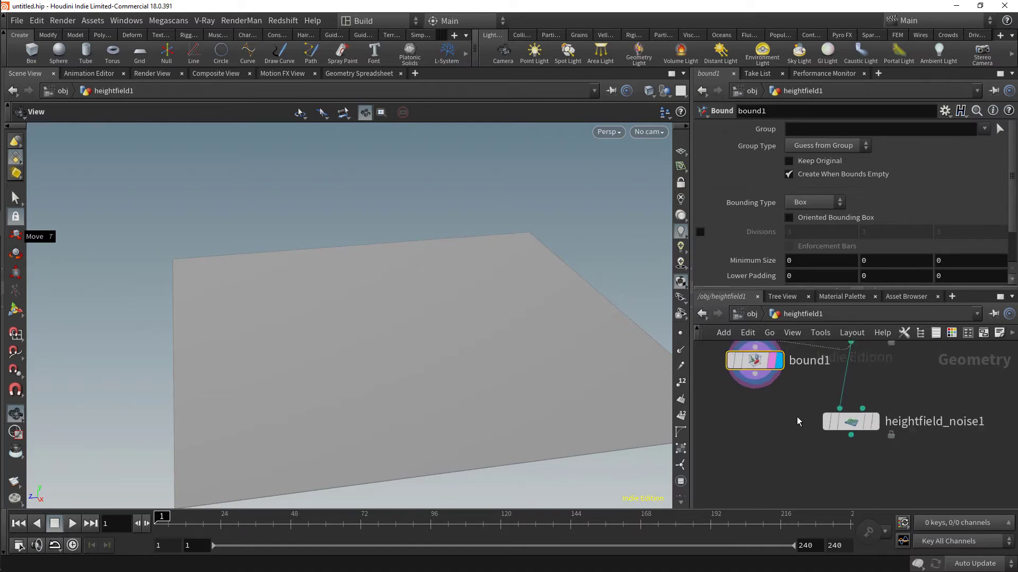
mouse_move(834, 424)
drag(833, 424, 835, 478)
scroll(924, 438, up, 3)
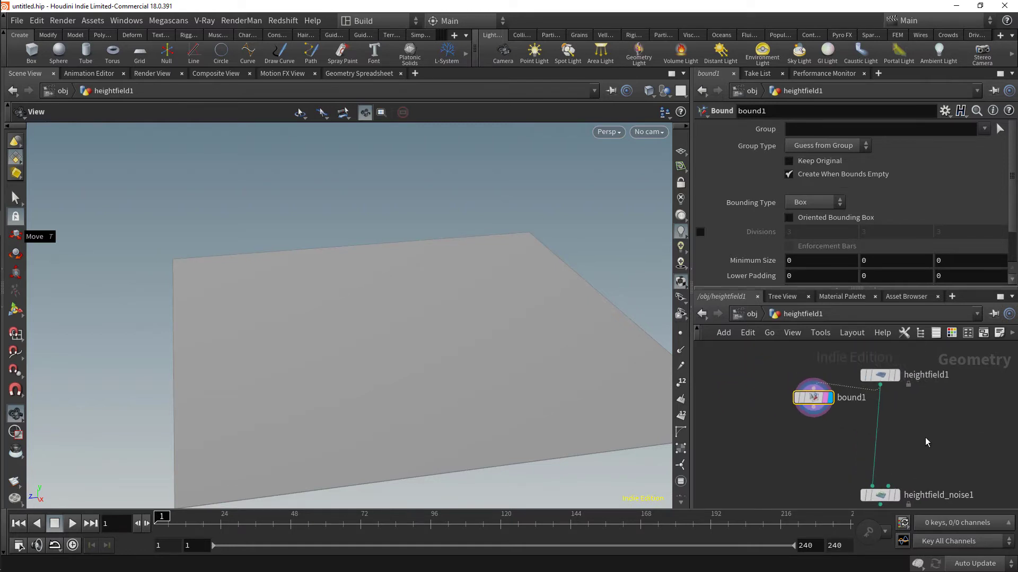
key(Tab)
text(maskby)
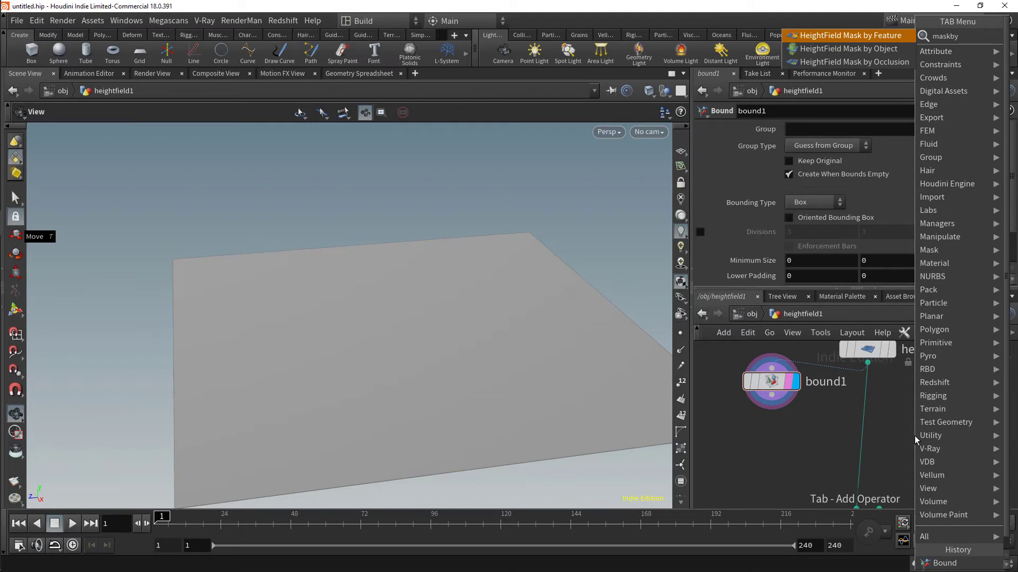
key(Down)
key(Return)
click(867, 434)
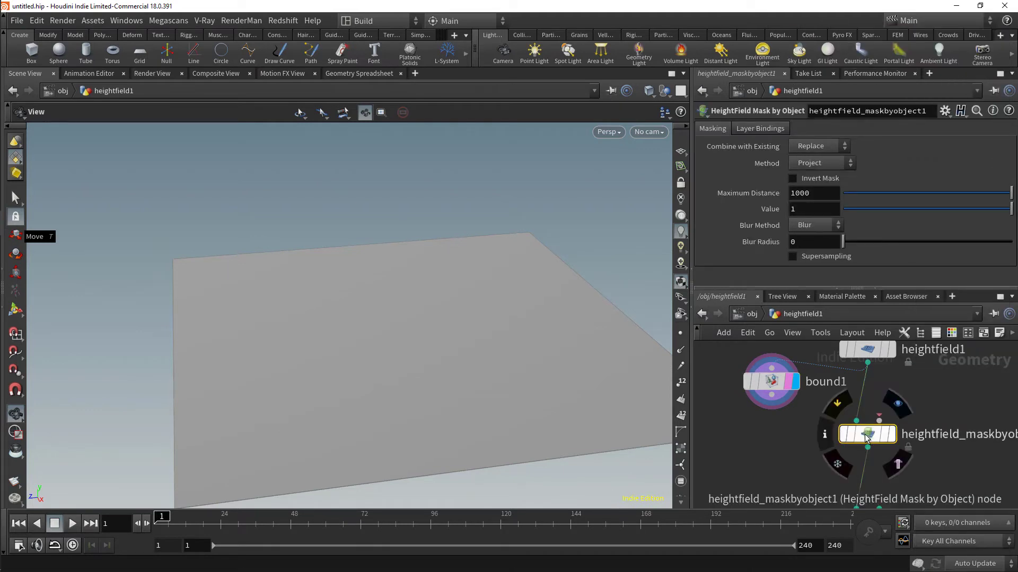
drag(865, 435, 772, 396)
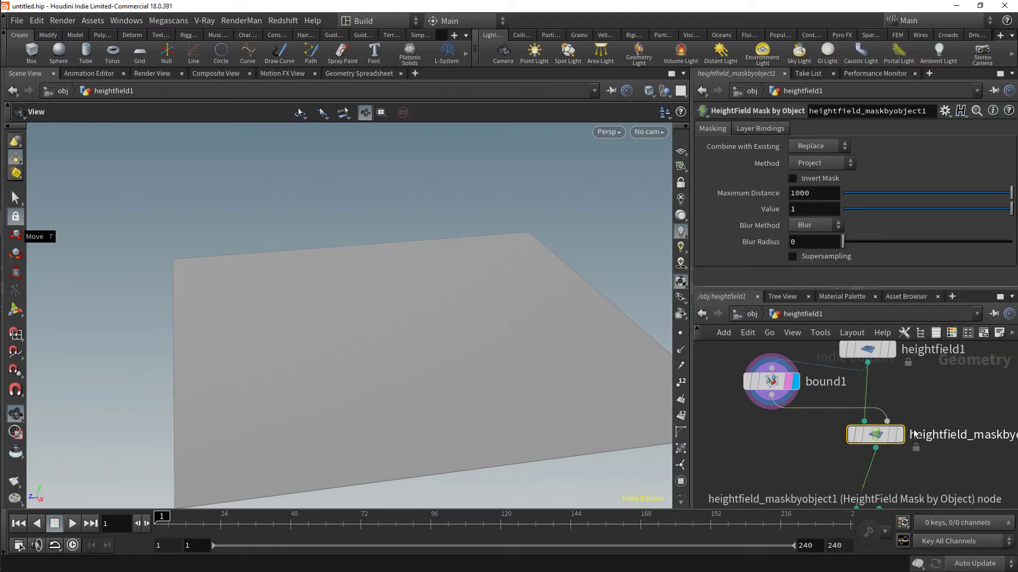
scroll(914, 435, up, 2)
click(894, 436)
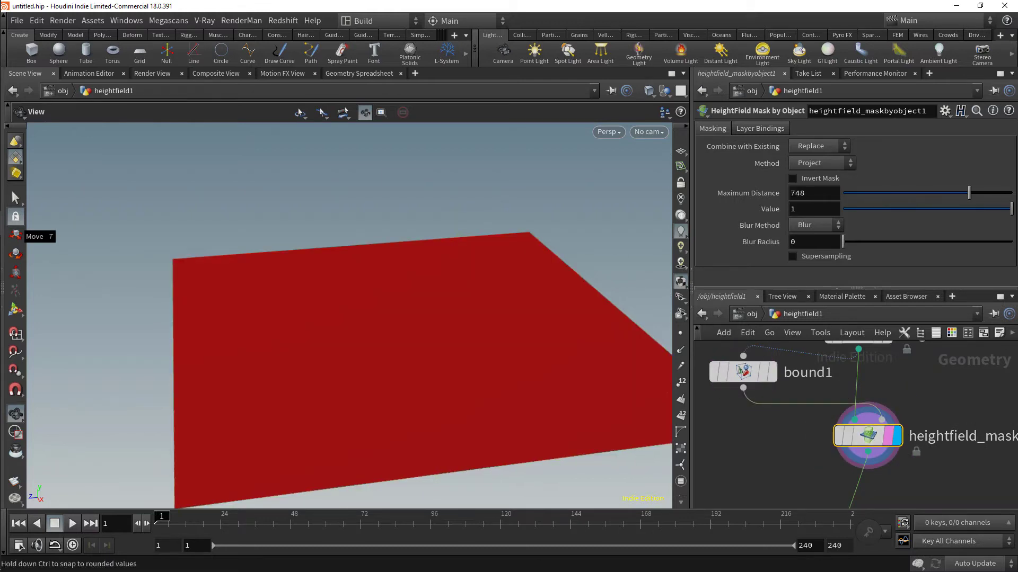
Copy the Bound node's X lower padding parameter and paste it as a relative reference into the Y lower padding
click(743, 371)
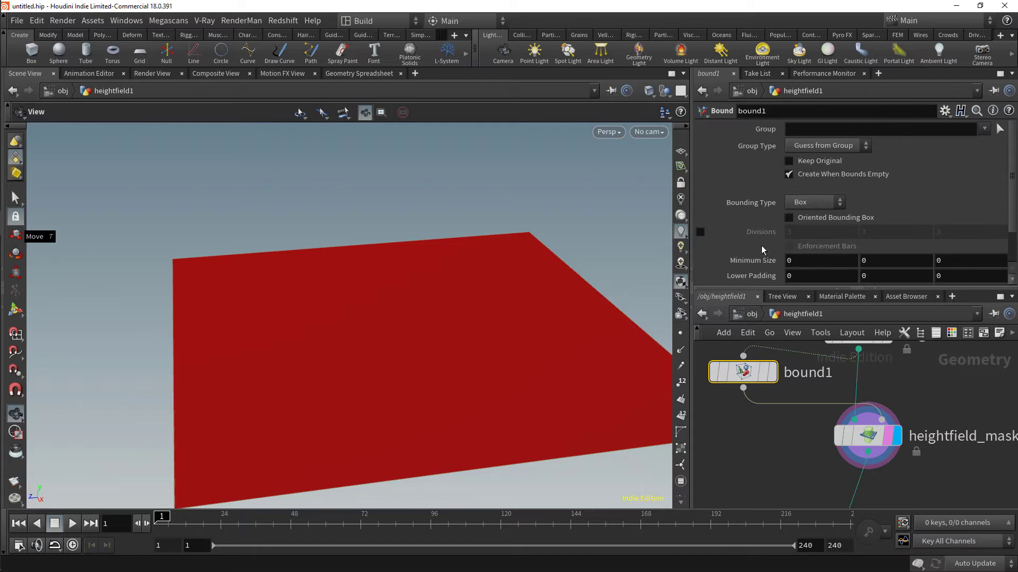
scroll(761, 245, down, 2)
right_click(811, 244)
click(860, 333)
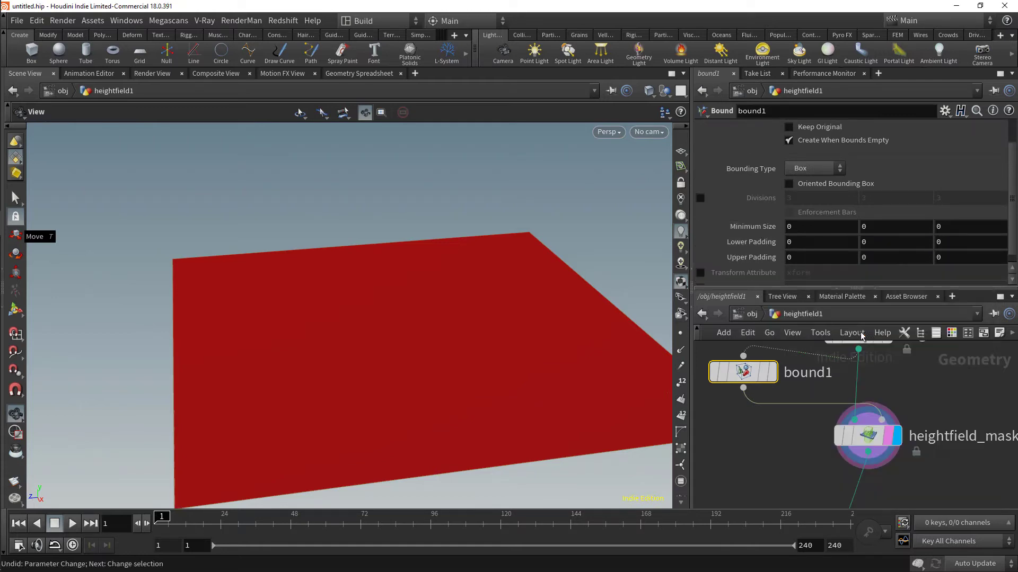
right_click(879, 246)
click(911, 374)
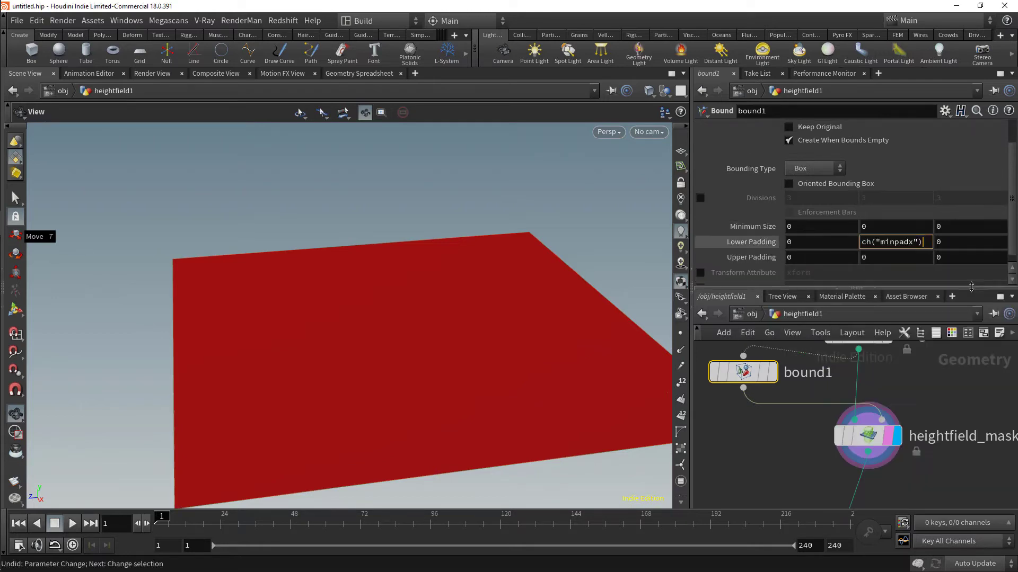
Link the Bound node's Z lower padding to the X lower padding with the relative reference ch("minpadx")
right_click(956, 240)
click(894, 371)
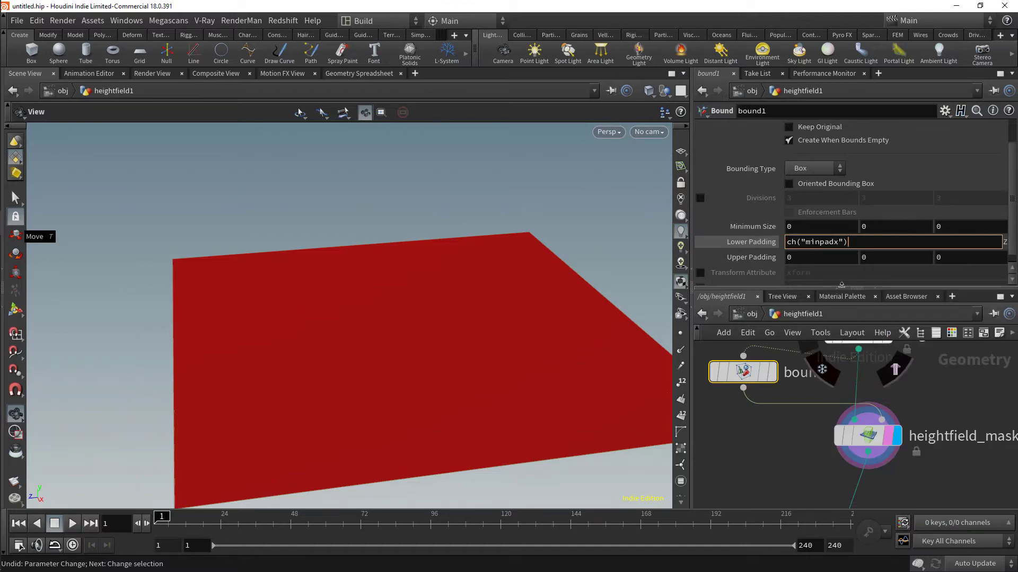
key(BackSpace)
key(BackSpace)
key(BackSpace)
key(BackSpace)
key(BackSpace)
key(BackSpace)
key(BackSpace)
key(BackSpace)
key(BackSpace)
key(BackSpace)
key(BackSpace)
key(BackSpace)
key(BackSpace)
text(0)
right_click(876, 245)
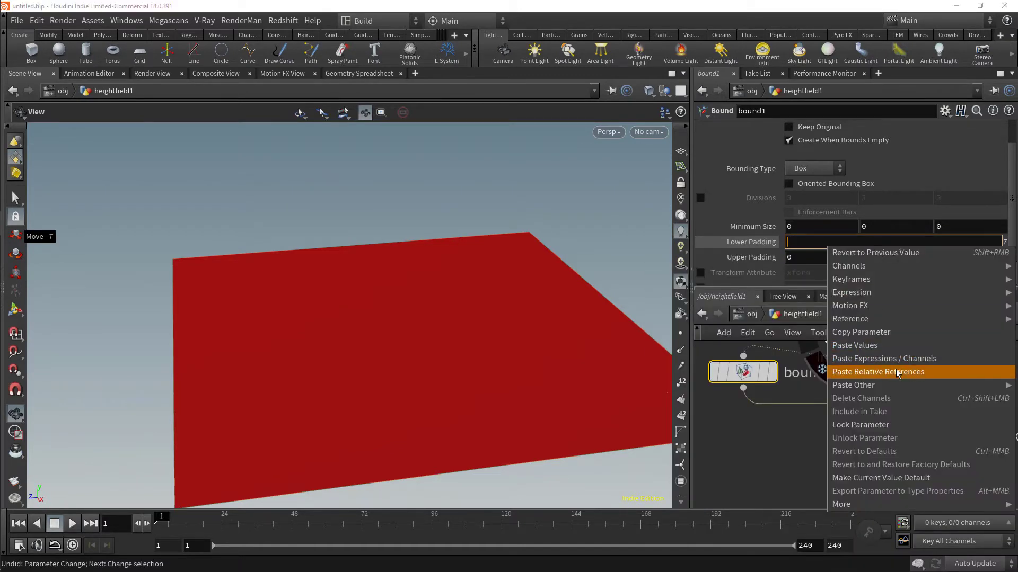
click(896, 372)
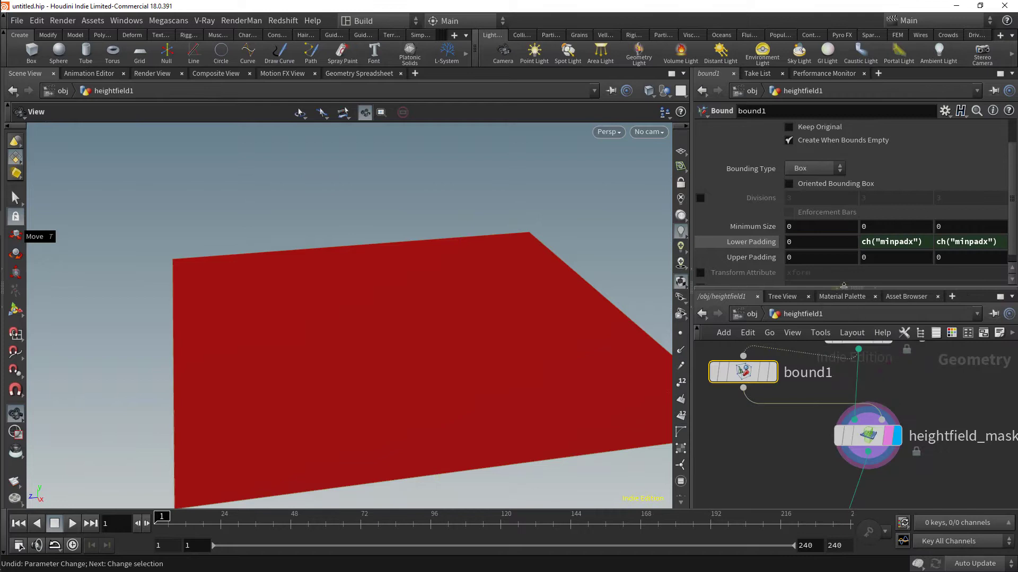
Link the Bound node's X and Z upper padding to ch("minpadx") and clear the reference from the Y lower padding
right_click(811, 255)
click(875, 382)
right_click(959, 259)
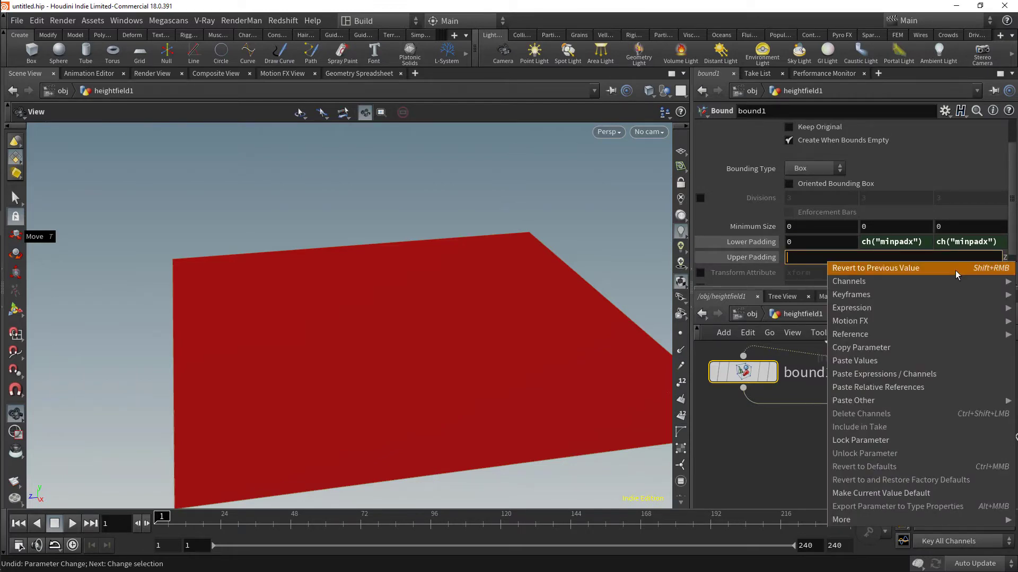
click(952, 397)
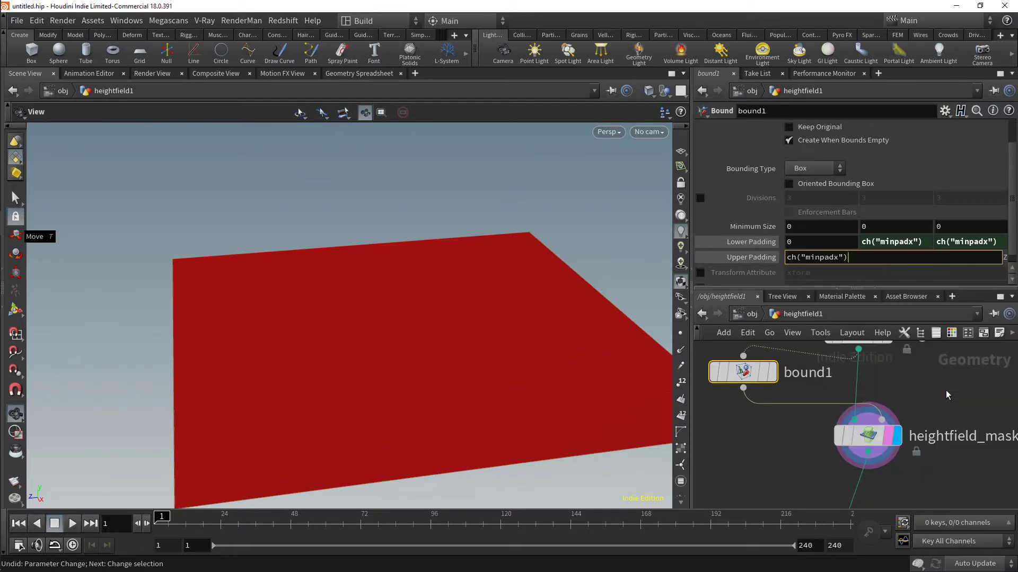
right_click(889, 242)
click(891, 395)
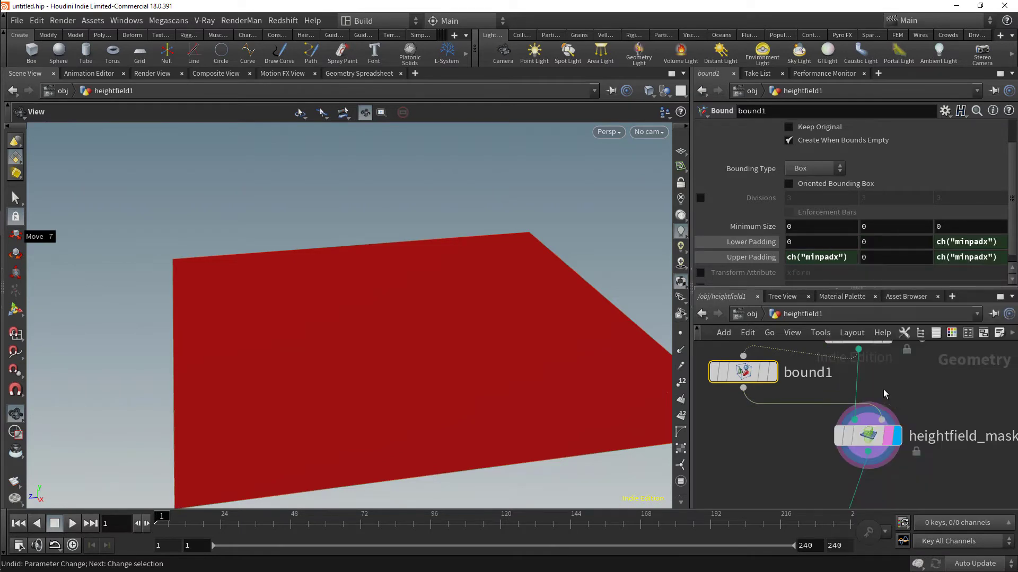
Display the Bound node and adjust its X lower padding to about -46.9
middle_drag(799, 245, 799, 246)
middle_drag(633, 262, 626, 474)
click(771, 374)
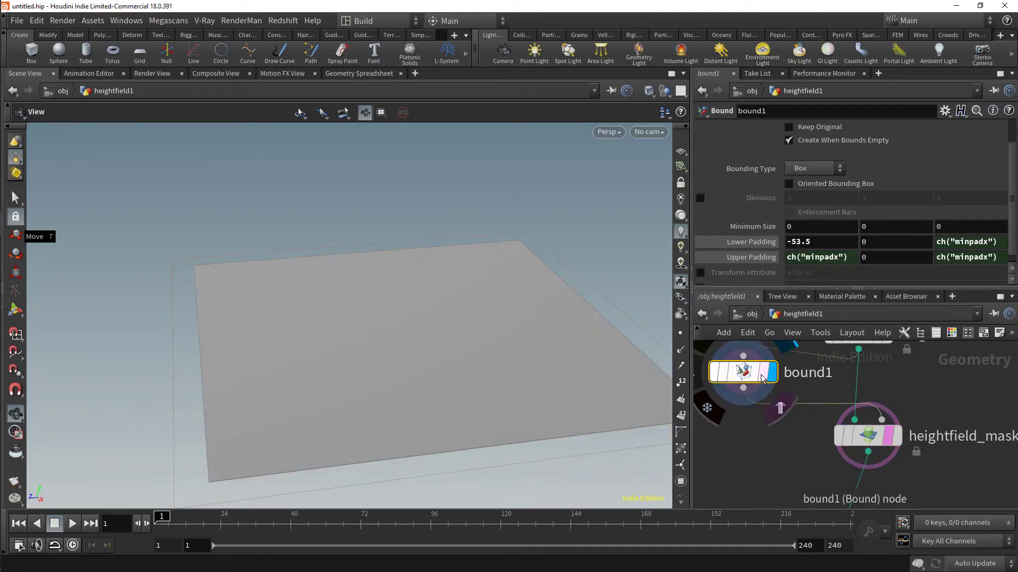
middle_drag(800, 240, 166, 281)
Display the HeightField Mask by Object node and set its Blur Radius to 100
click(892, 438)
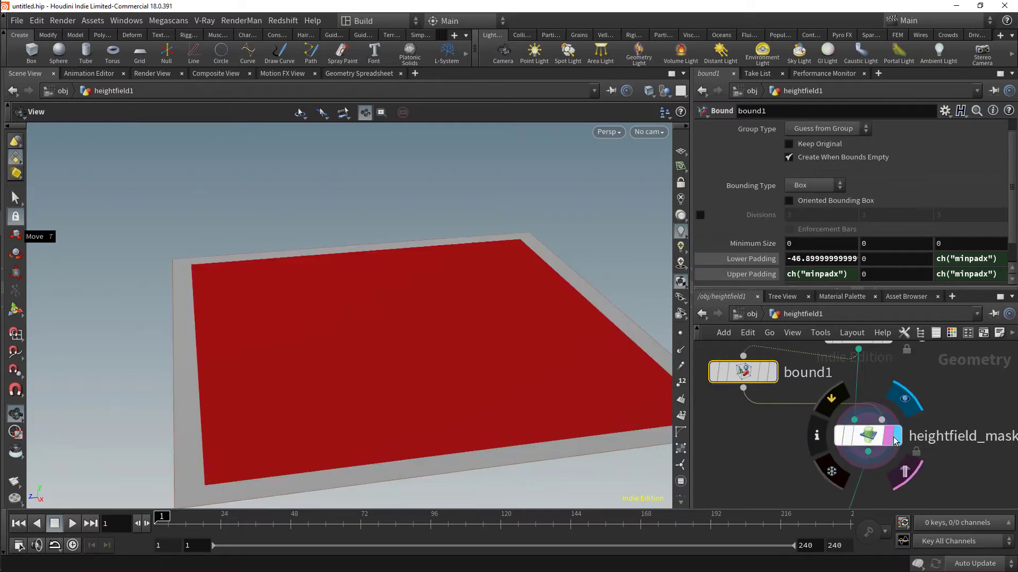
click(865, 439)
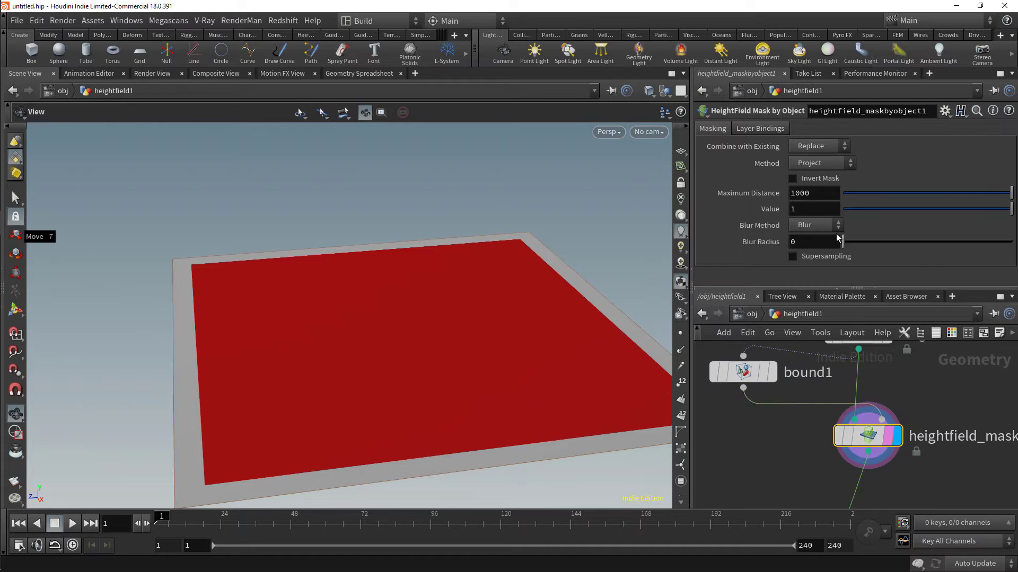
drag(843, 242, 995, 243)
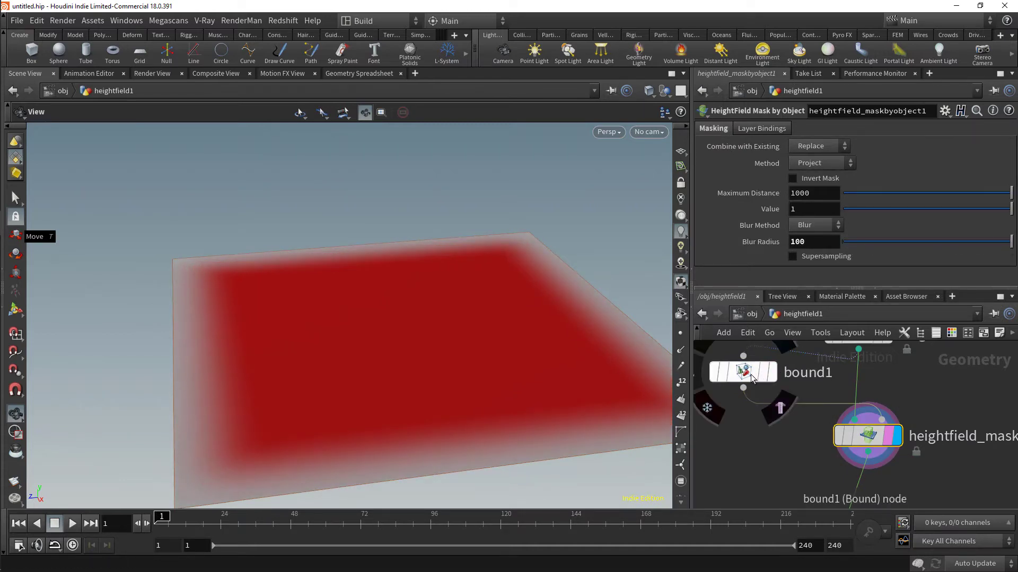
Color the bound1 node green in the network
drag(742, 372, 744, 384)
key(c)
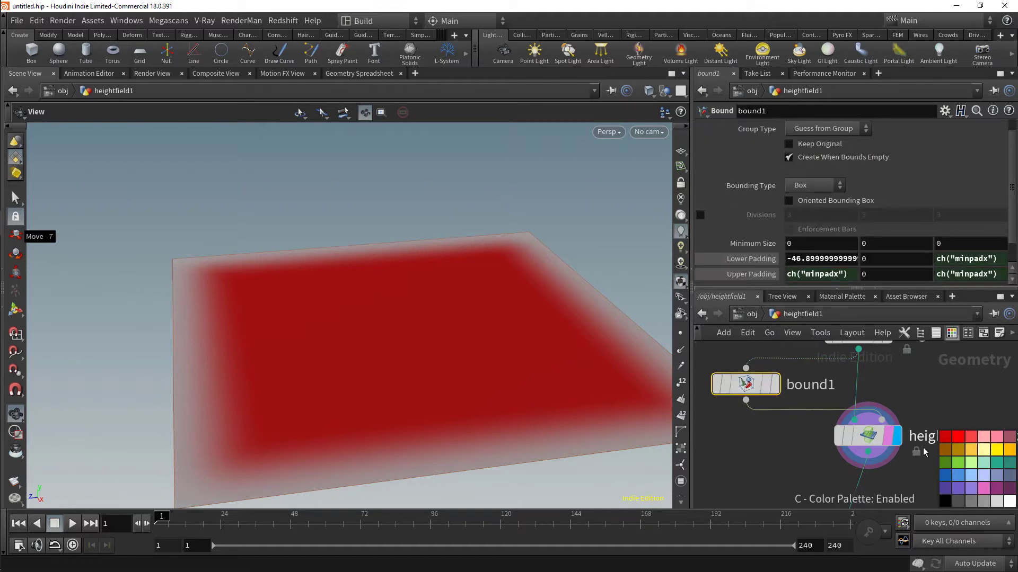
click(964, 467)
Shrink the bounding box further by setting the Bound node's X lower padding to -200
scroll(829, 431, down, 3)
middle_drag(822, 259, 762, 268)
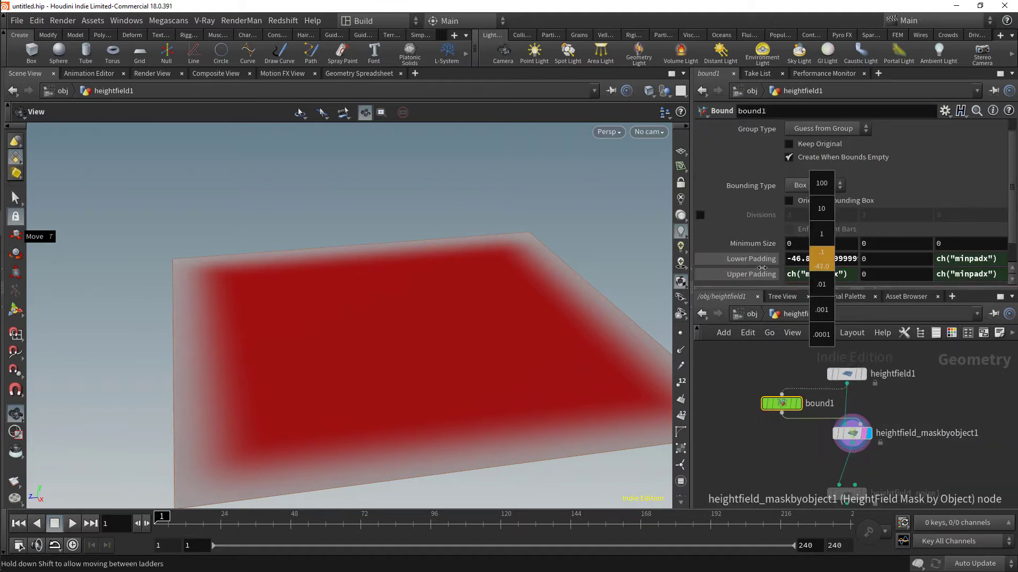
middle_drag(951, 267, 833, 260)
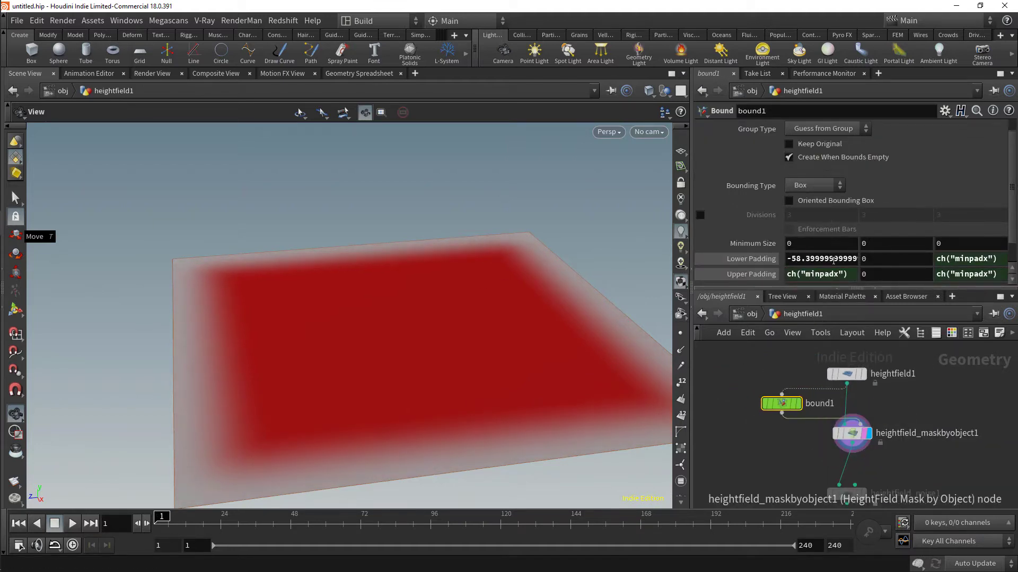
double_click(812, 258)
text(-200)
key(Return)
Set the Bound node's X lower padding to -150
double_click(822, 254)
text(-15)
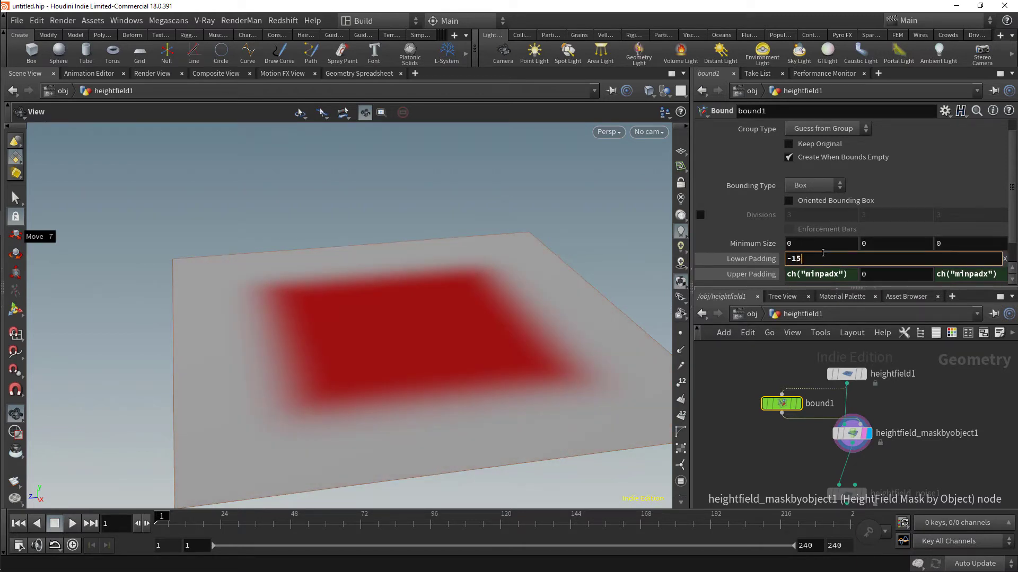
text(0)
key(Return)
Display heightfield_noise1 and feed the HeightField Mask by Object output into its second input as the mask
middle_drag(882, 475, 877, 410)
scroll(878, 410, up, 1)
click(859, 456)
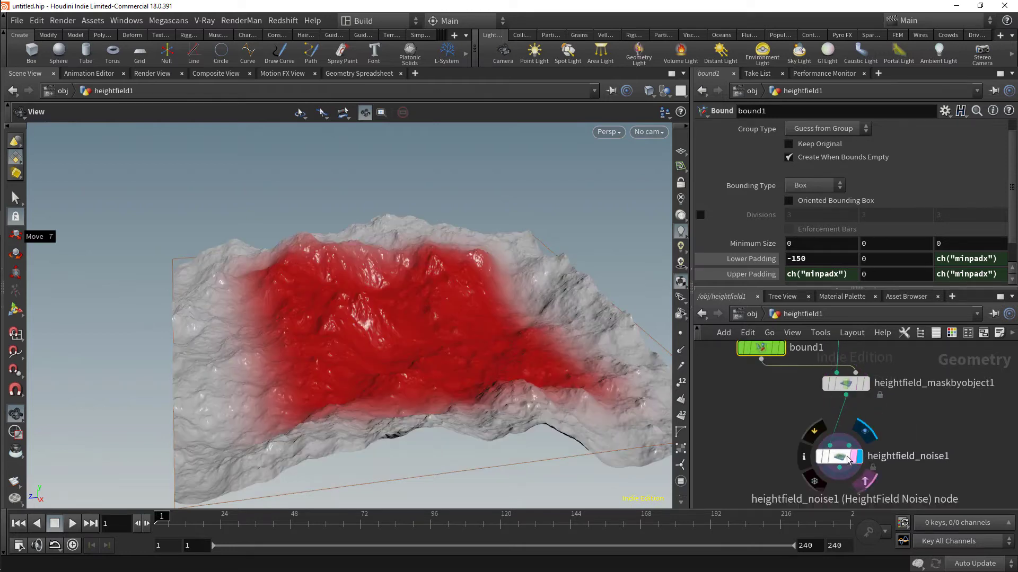
click(847, 458)
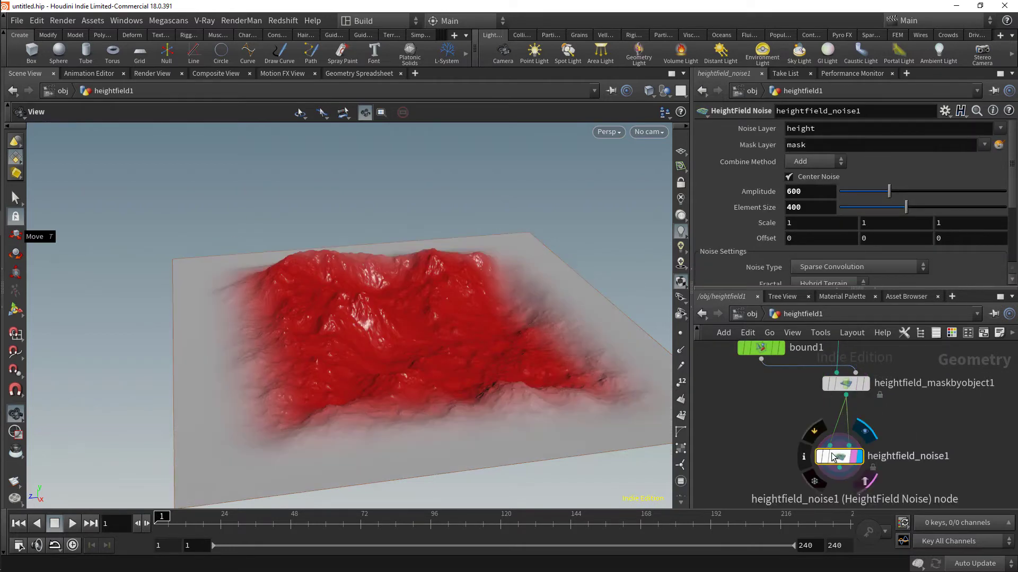
drag(295, 318, 341, 325)
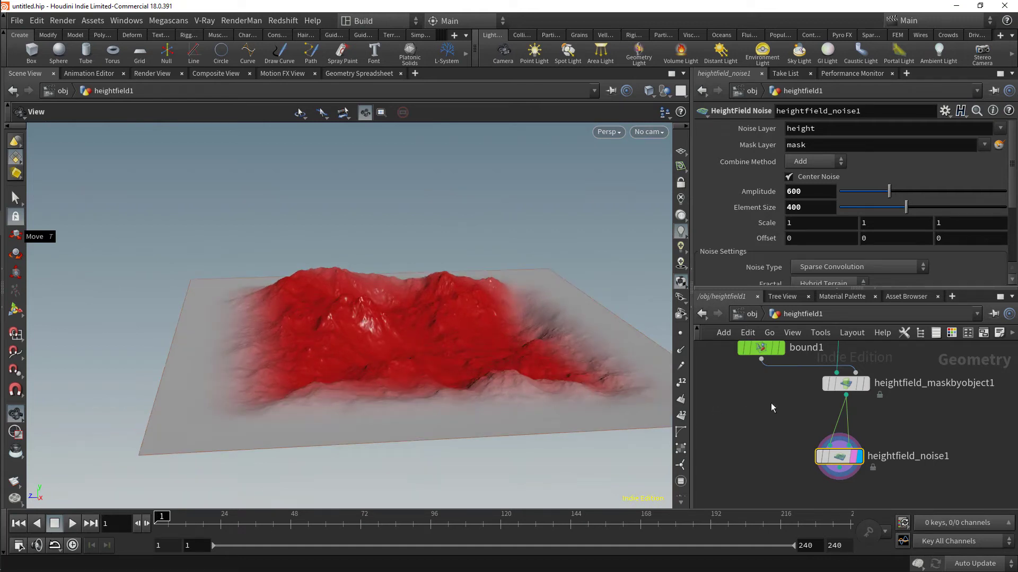
Set the HeightField Mask by Object node's Blur Radius to 250 and check the softened terrain edges
middle_drag(790, 428, 806, 488)
drag(305, 347, 335, 365)
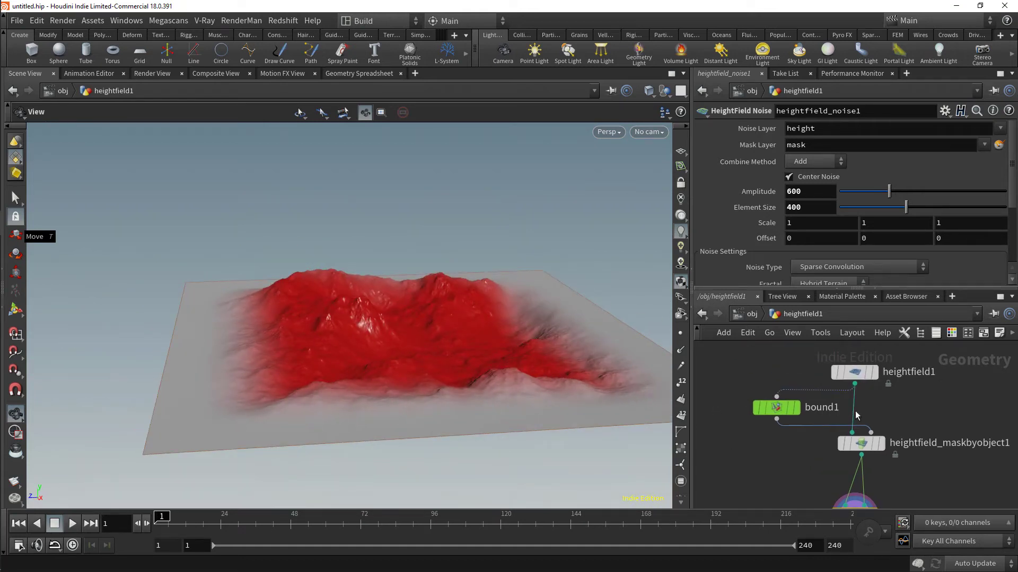
click(862, 444)
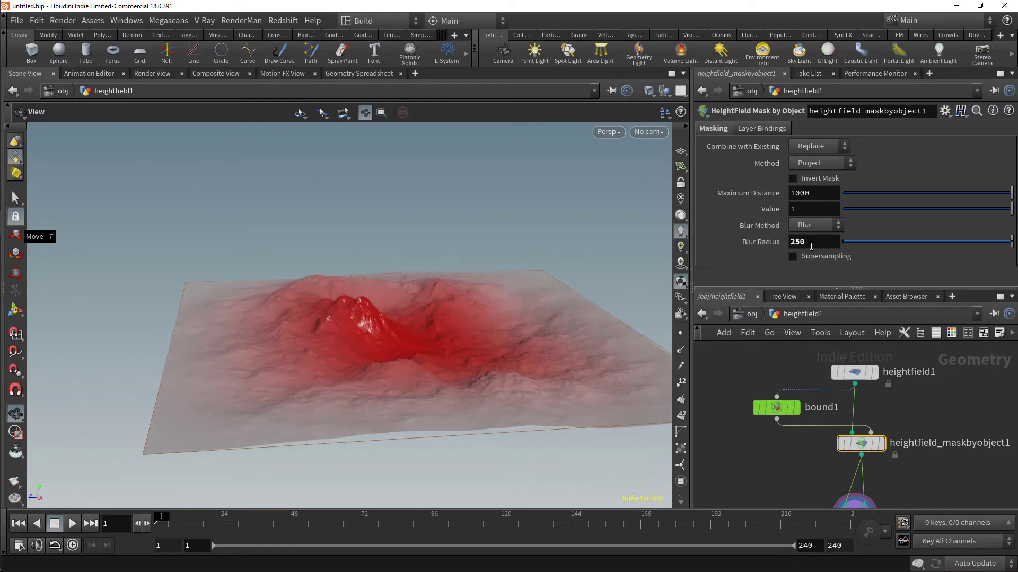
right_drag(444, 356, 501, 361)
mouse_move(475, 365)
mouse_down()
mouse_move(374, 370)
mouse_move(486, 371)
mouse_up()
Enclose bound1 and heightfield_maskbyobject1 in a network box and move heightfield1 clear above it
middle_drag(773, 466, 850, 454)
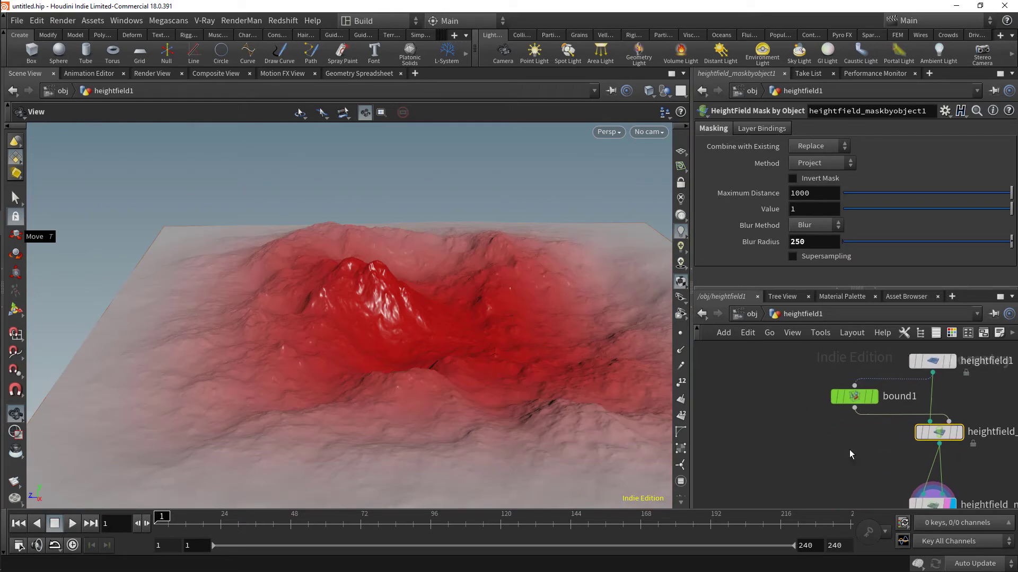
drag(782, 446, 980, 391)
middle_drag(954, 390, 900, 408)
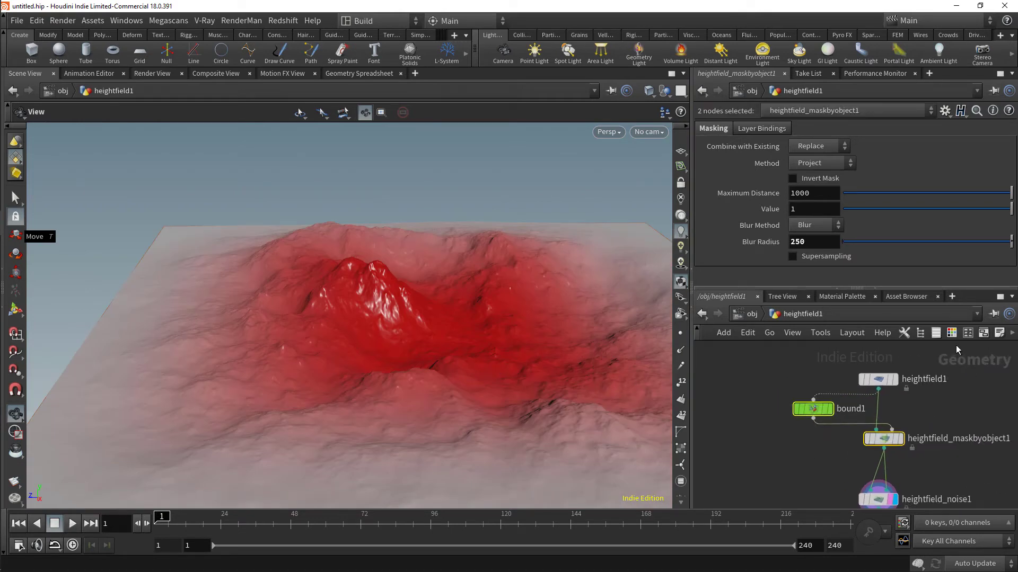
click(983, 333)
scroll(926, 345, up, 1)
middle_drag(925, 345, 906, 411)
click(906, 412)
drag(856, 449, 858, 396)
scroll(933, 411, down, 2)
middle_drag(932, 412, 873, 395)
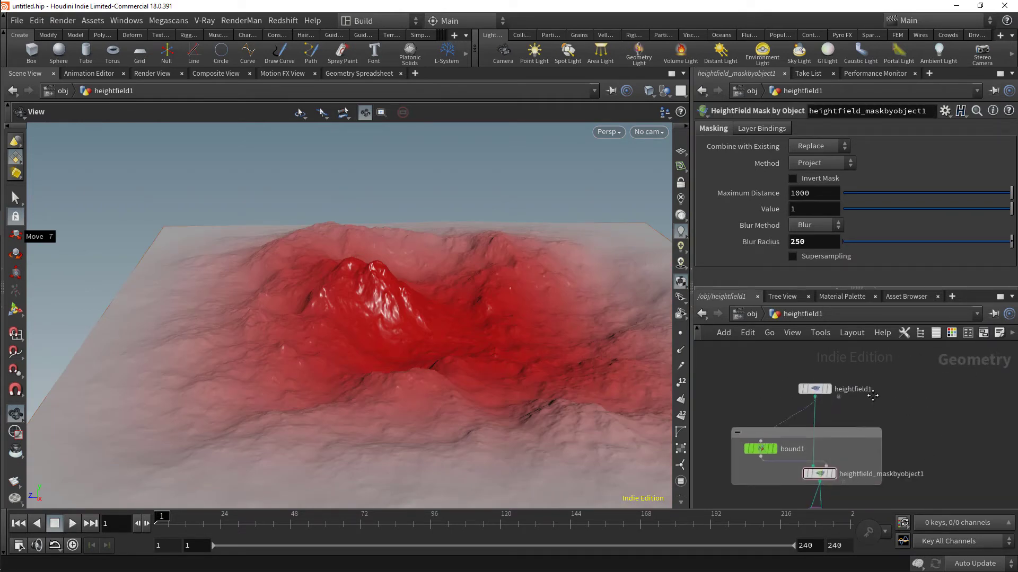
Add an AL heightfieldmask borders node fed by heightfield1 and display it
key(Tab)
text(al)
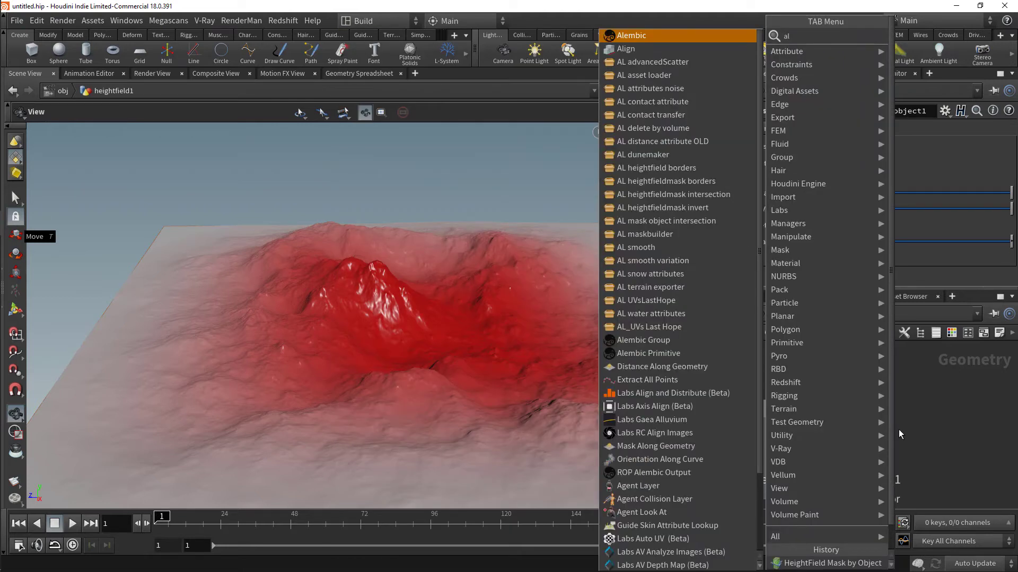
click(677, 181)
click(934, 441)
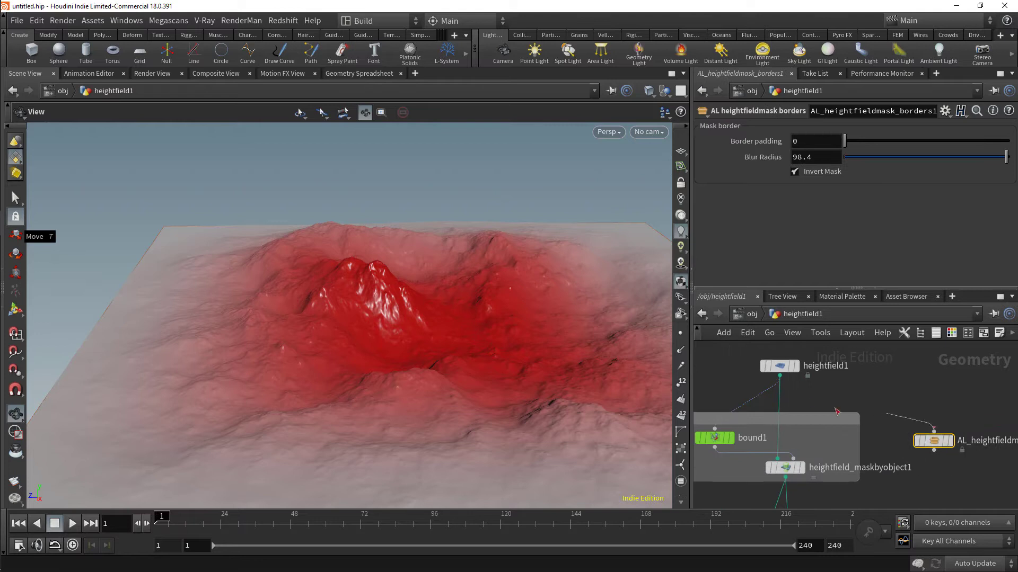
scroll(932, 451, up, 2)
click(948, 442)
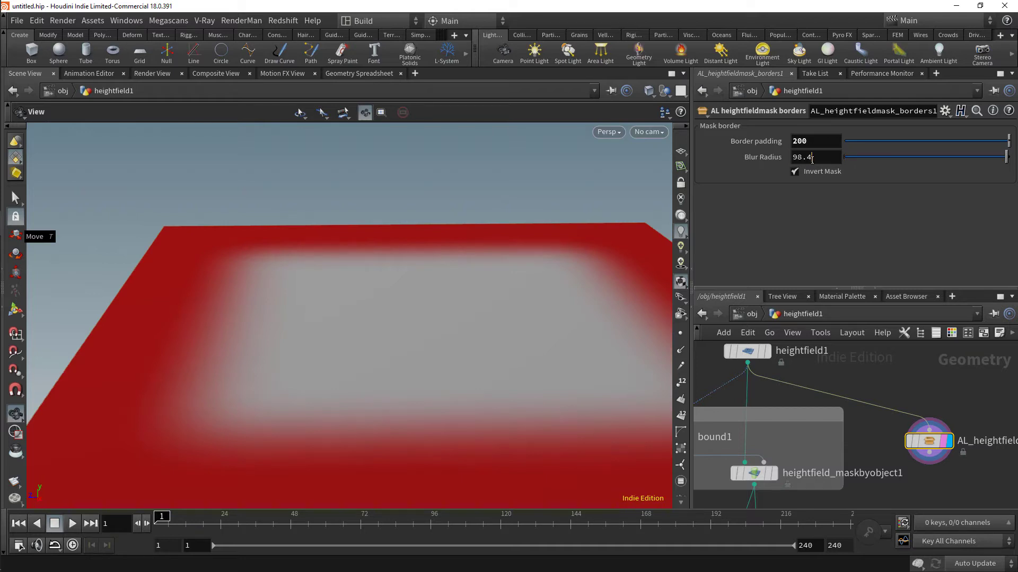
Set the borders mask to Border padding 200 and Blur Radius 300 with Invert Mask turned off
click(815, 172)
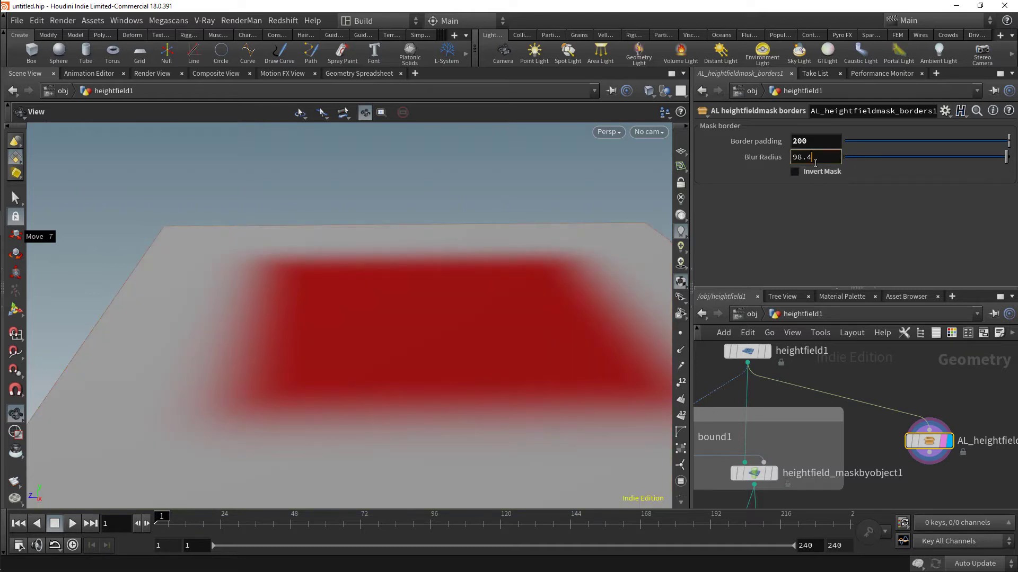
text(0)
key(Return)
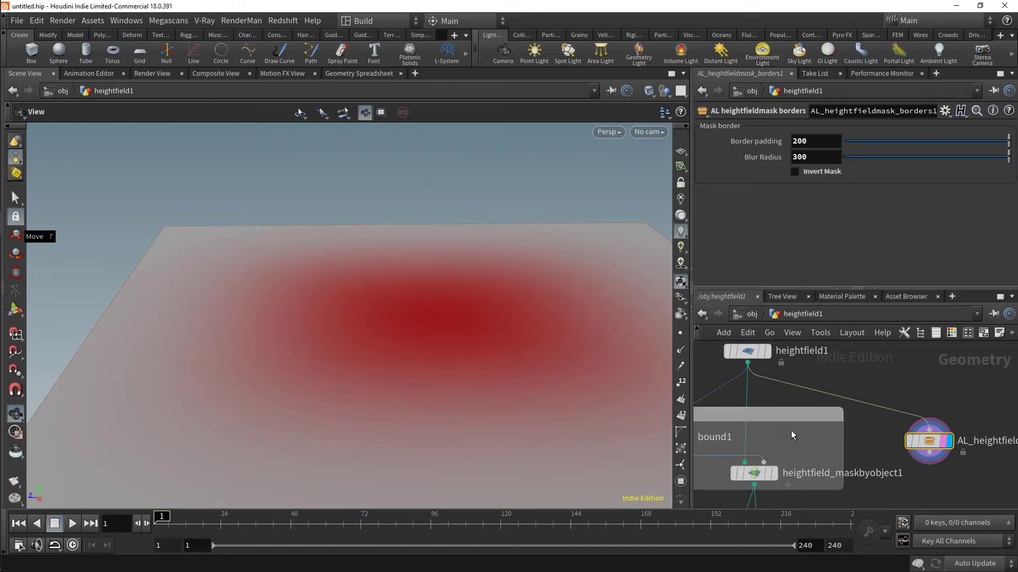
Delete the AL heightfieldmask borders node and display heightfield_noise1 again
key(Delete)
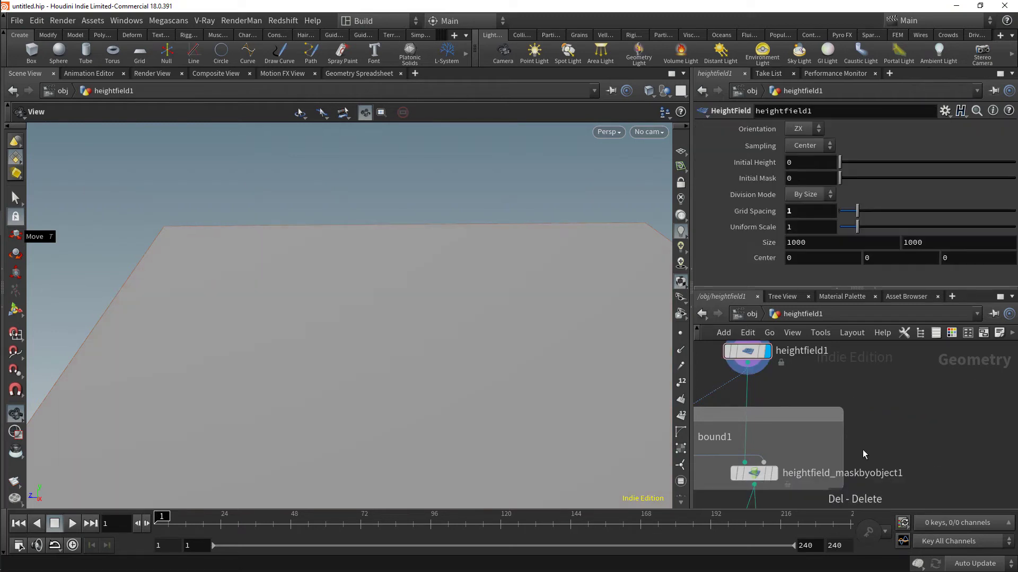
scroll(890, 440, down, 3)
scroll(857, 443, up, 4)
click(857, 443)
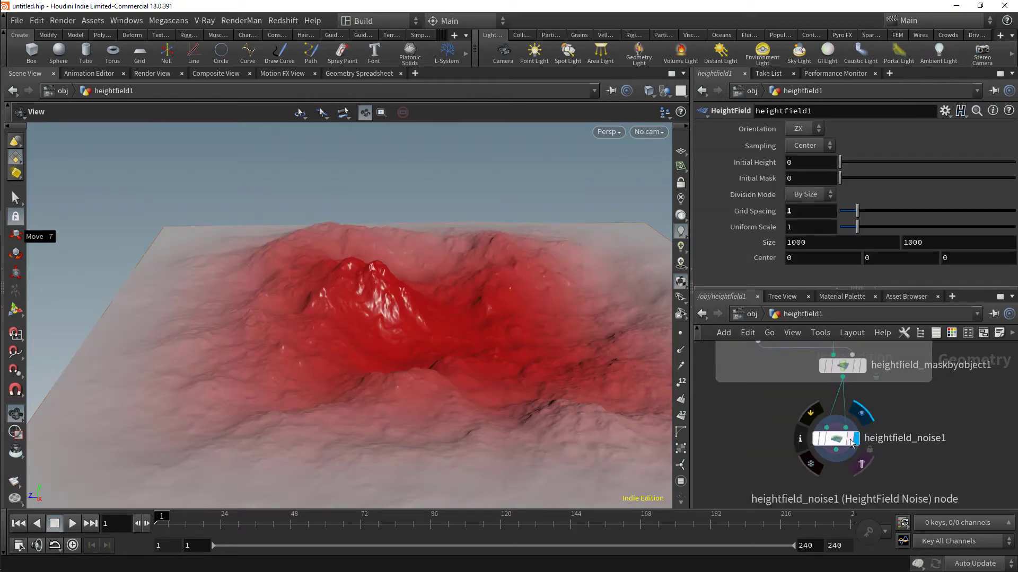
Change heightfield_noise1's Noise Type to Manhattan Worley (cellular) F1 and inspect the terrain
drag(840, 438, 840, 451)
drag(369, 369, 329, 364)
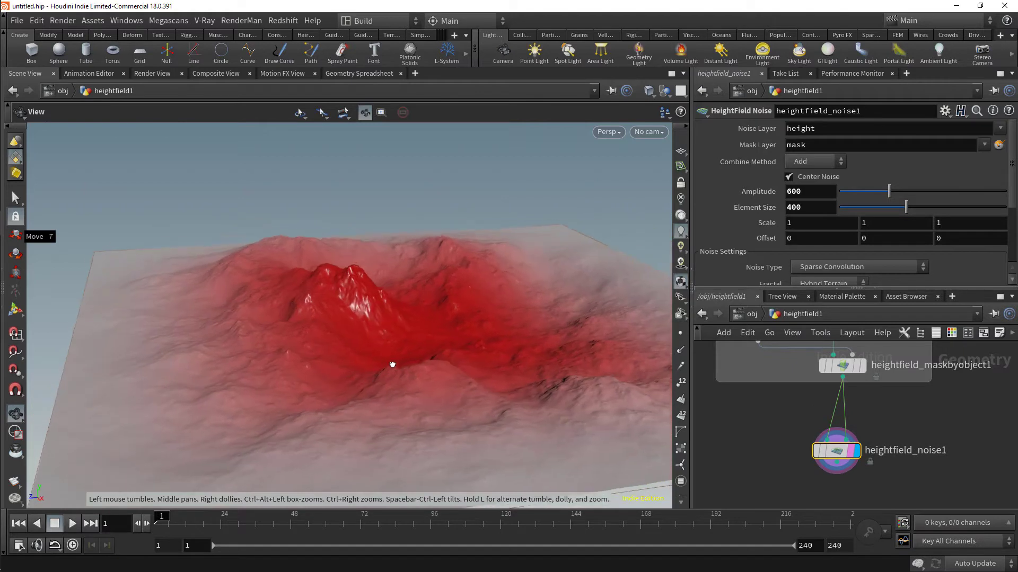
click(822, 177)
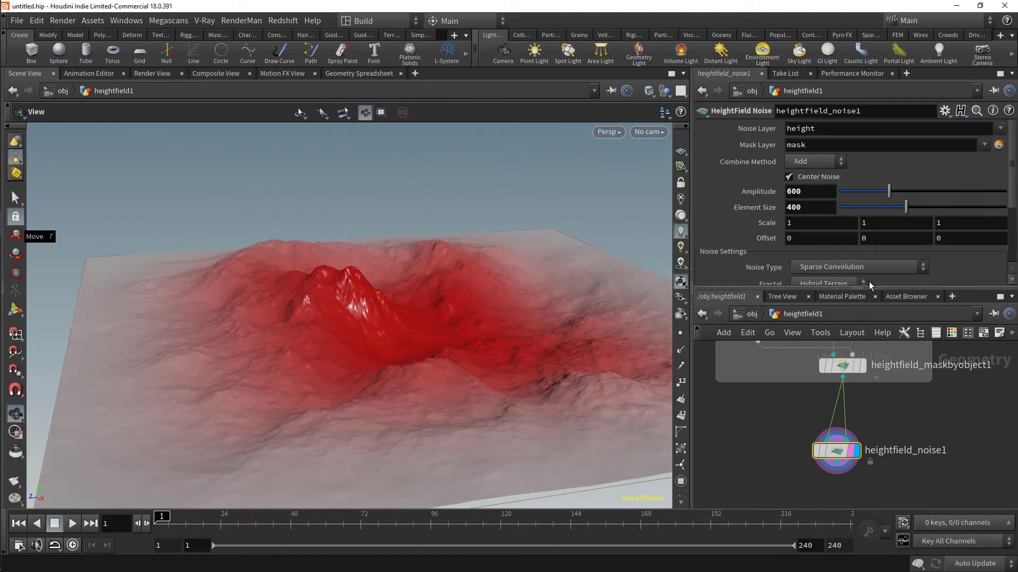
click(860, 267)
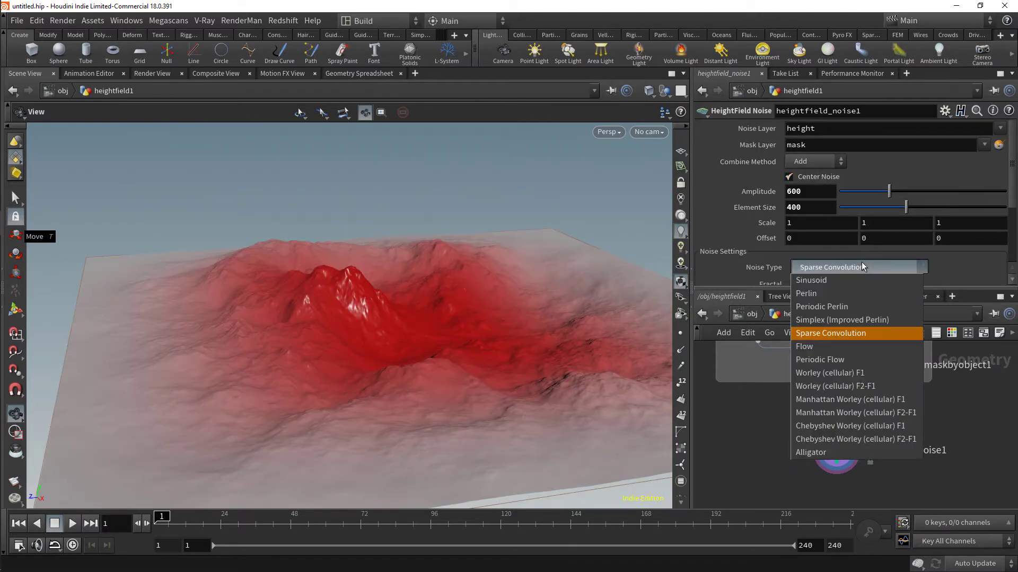
click(880, 400)
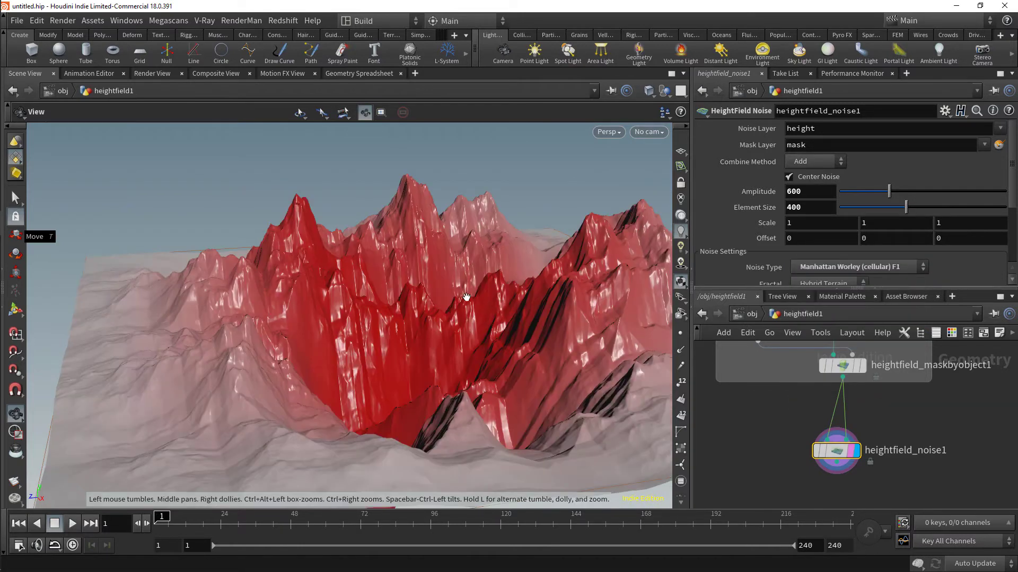
drag(465, 310, 708, 339)
Change heightfield_noise1's Noise Type to Worley (cellular) F1 and inspect the terrain
click(860, 268)
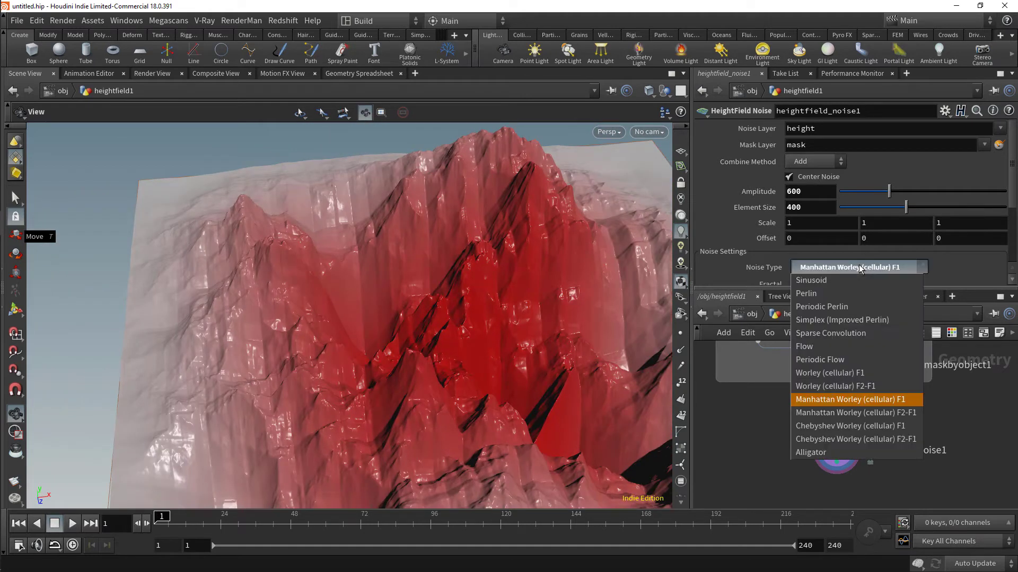
click(872, 374)
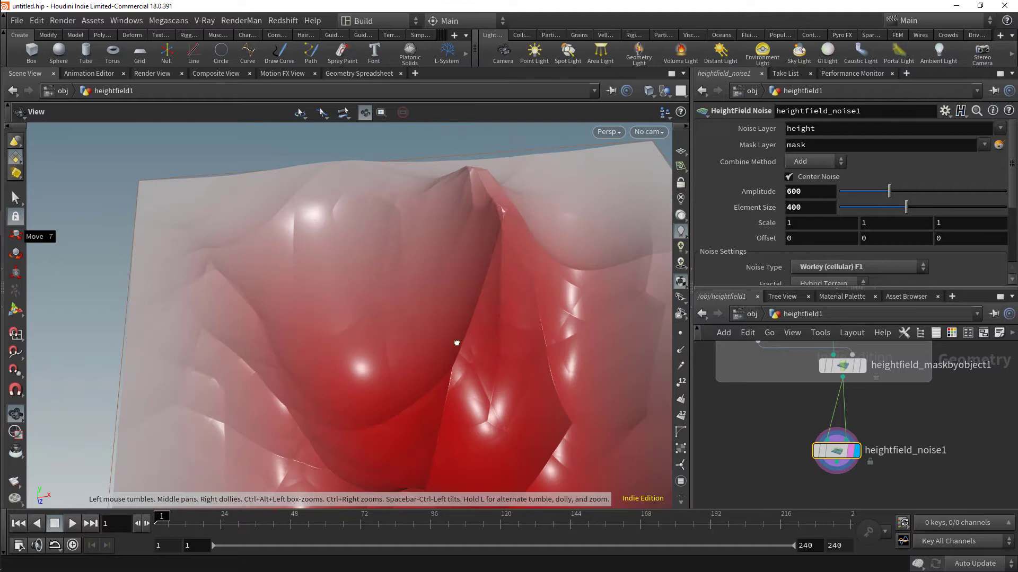
drag(454, 302, 423, 366)
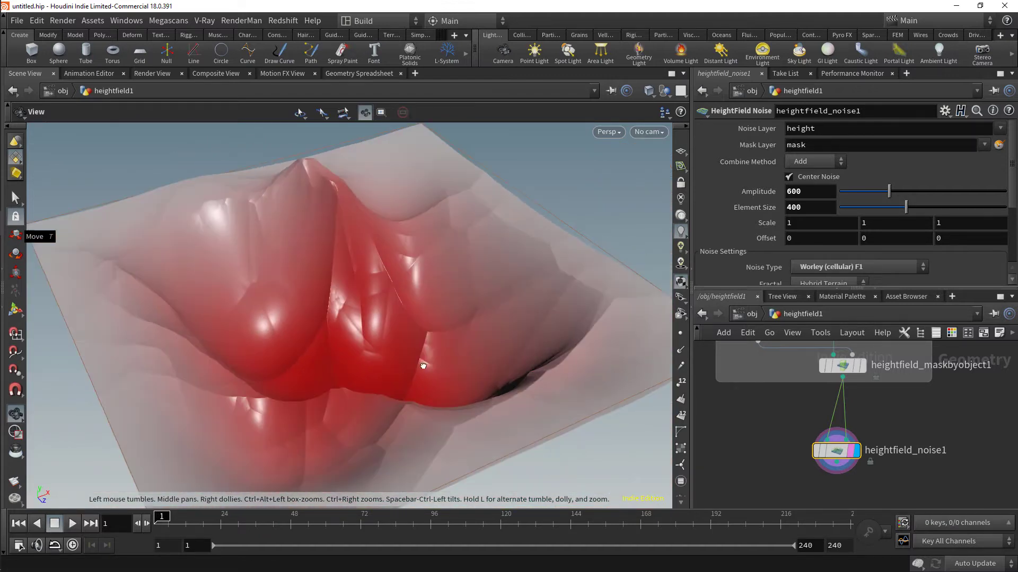
Turn off Center Noise on heightfield_noise1 and set its first Offset value to 500
click(809, 175)
drag(448, 241, 340, 298)
drag(298, 280, 495, 243)
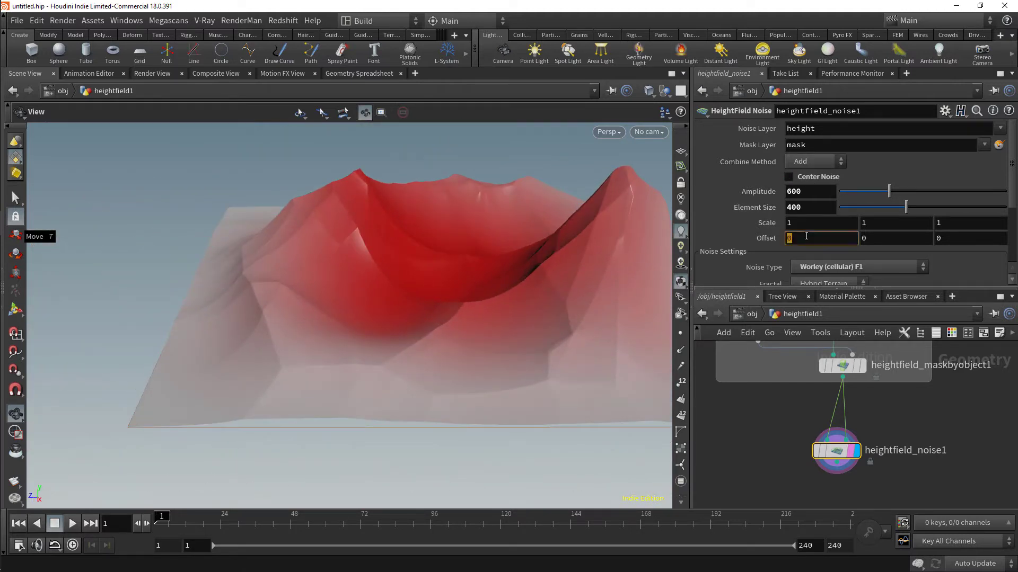
middle_drag(806, 237, 806, 237)
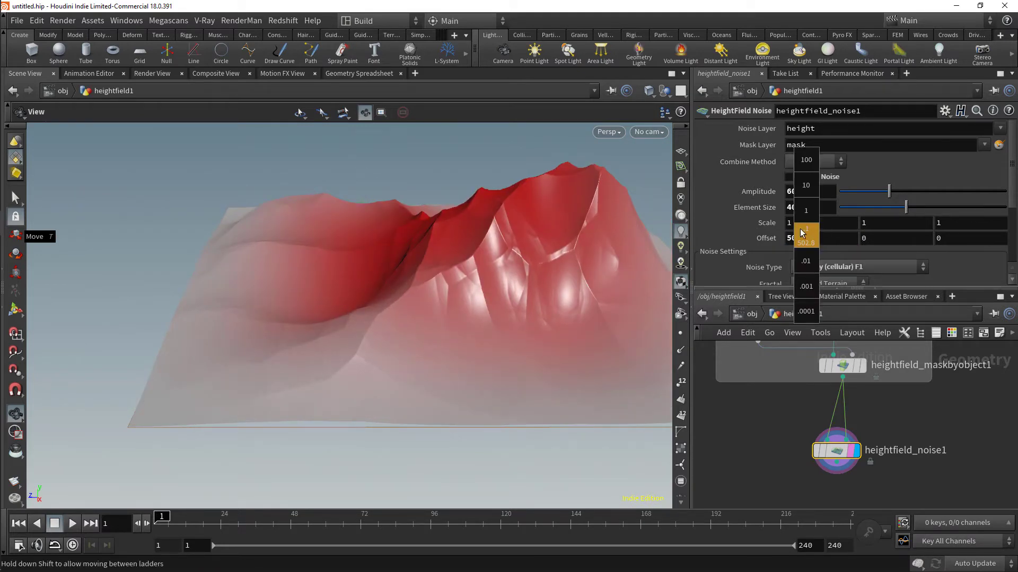
middle_drag(802, 233, 802, 233)
drag(400, 256, 304, 270)
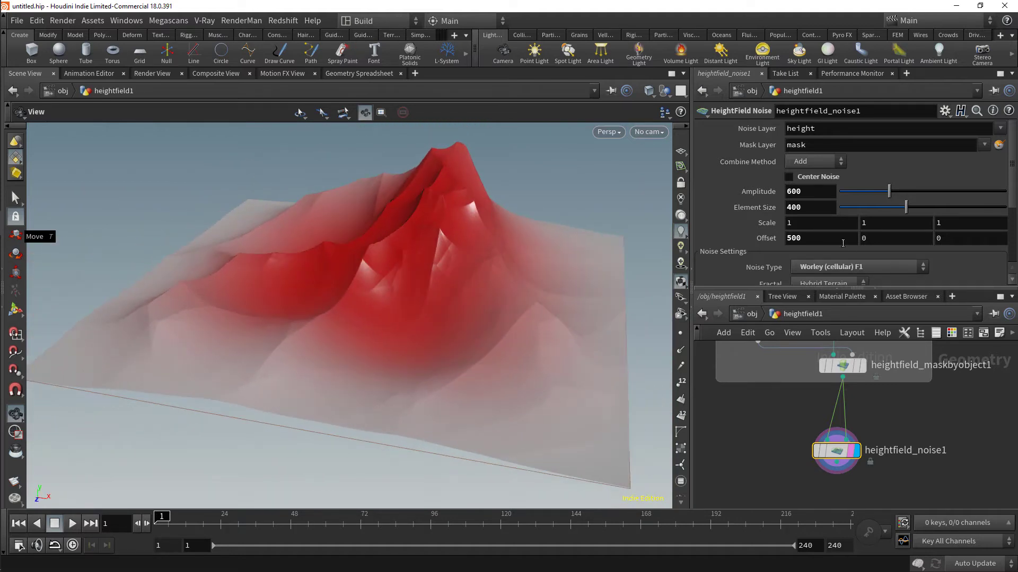
Try Roughness values of .7, .3 and .45 on heightfield_noise1 and settle on .2
scroll(843, 243, down, 5)
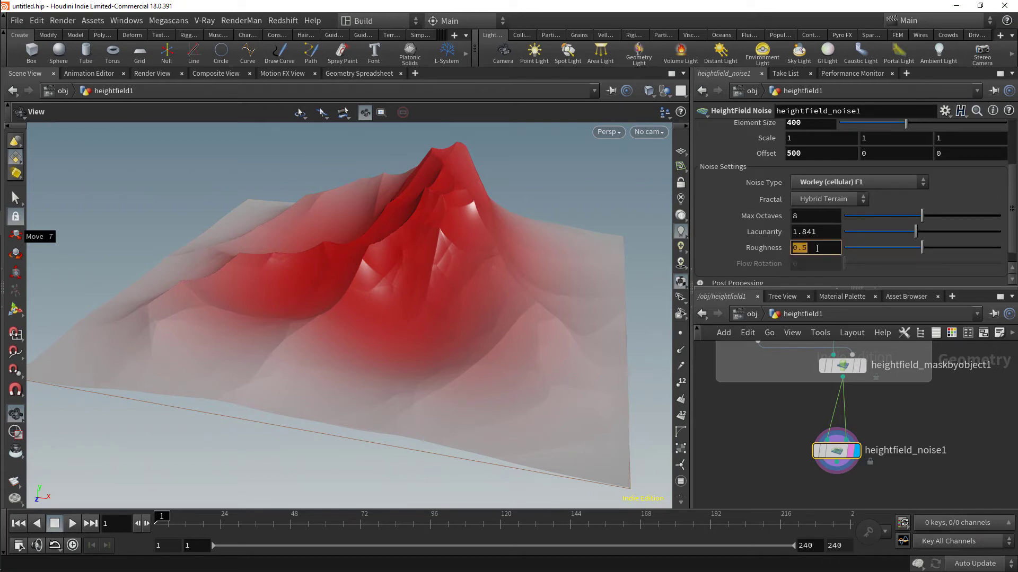
key(Return)
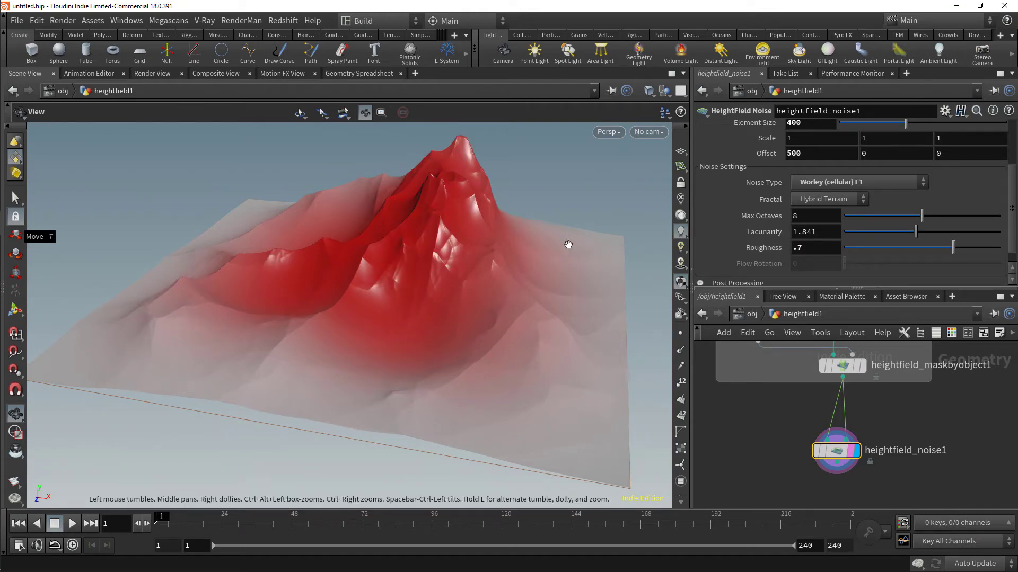
drag(397, 207, 456, 245)
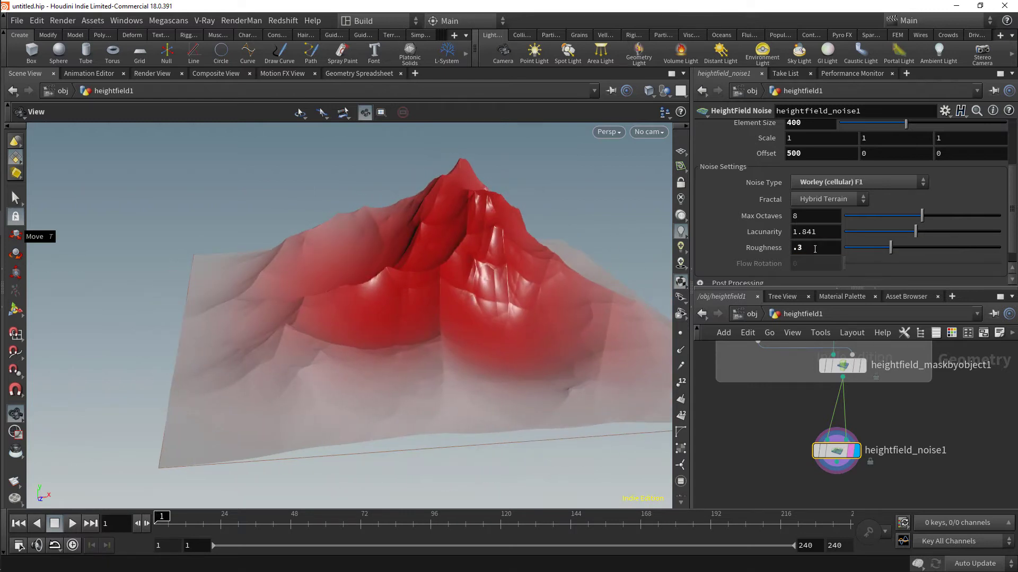
key(Return)
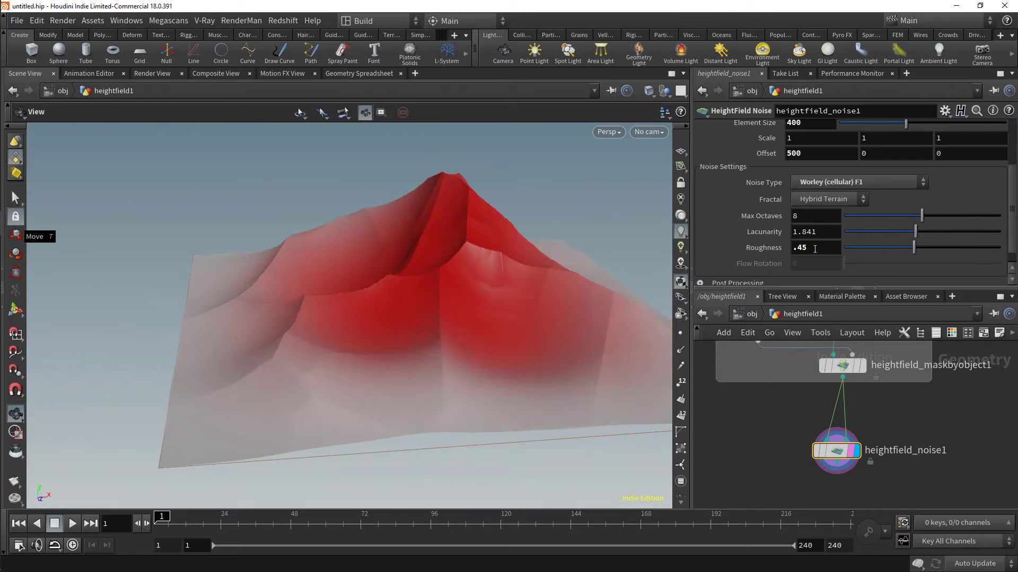
key(Return)
drag(431, 286, 403, 268)
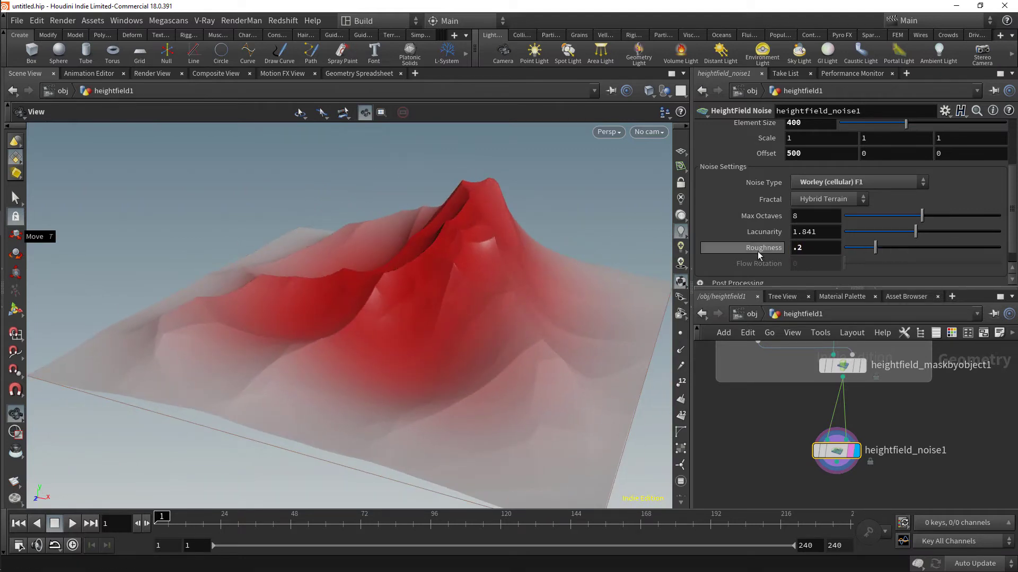
drag(464, 302, 567, 279)
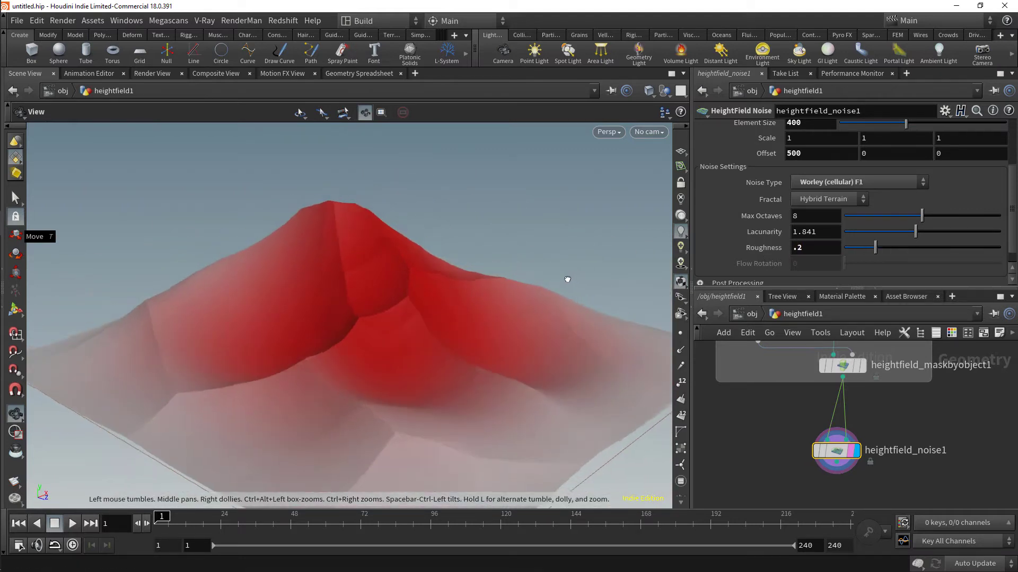
Add a second HeightField Noise node below heightfield_noise1, connected to it, and display its result
middle_drag(893, 479, 912, 438)
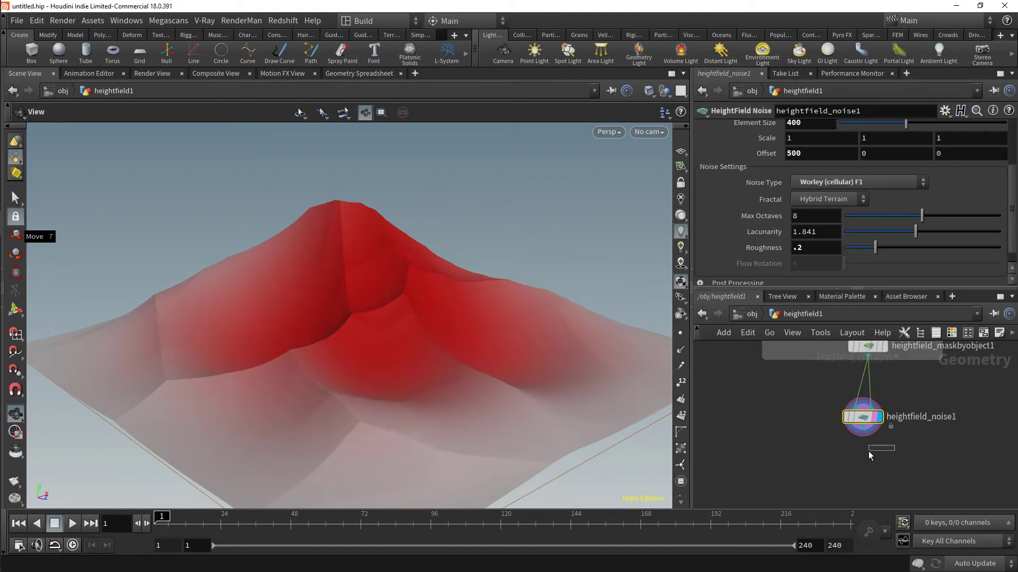
key(Tab)
text(noise)
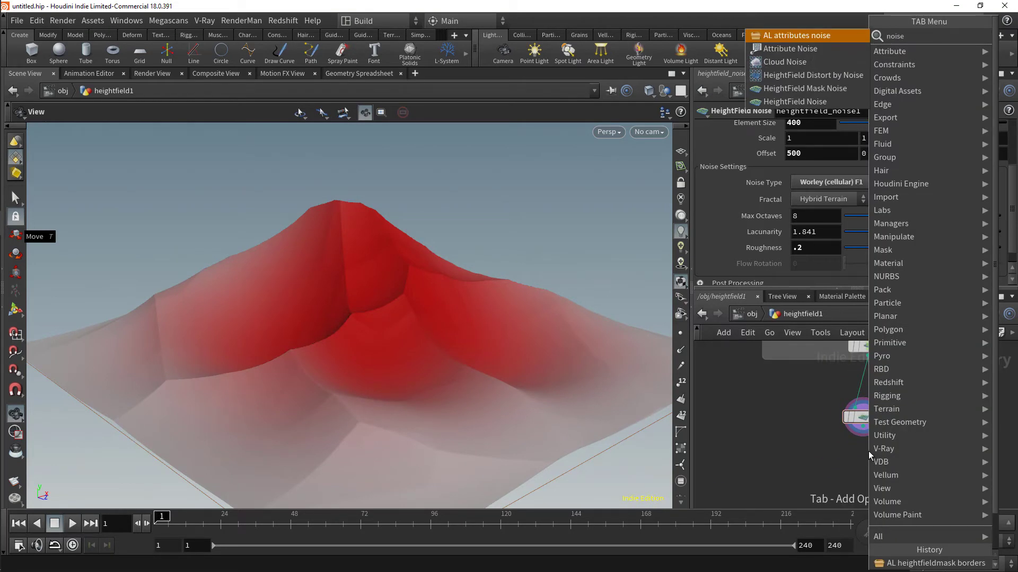
key(Down)
key(Down)
key(Down)
key(Down)
key(Down)
key(Return)
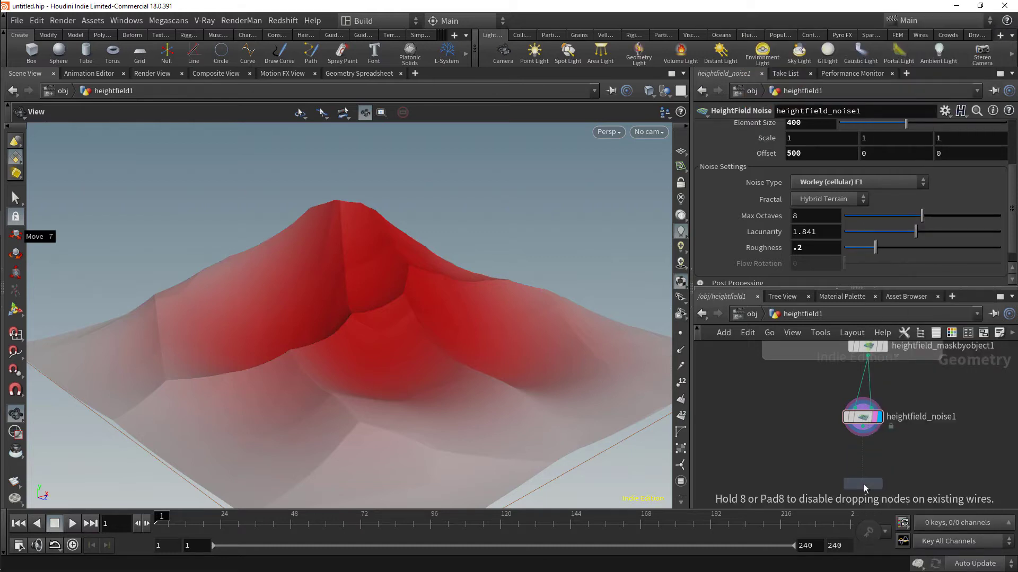
click(863, 484)
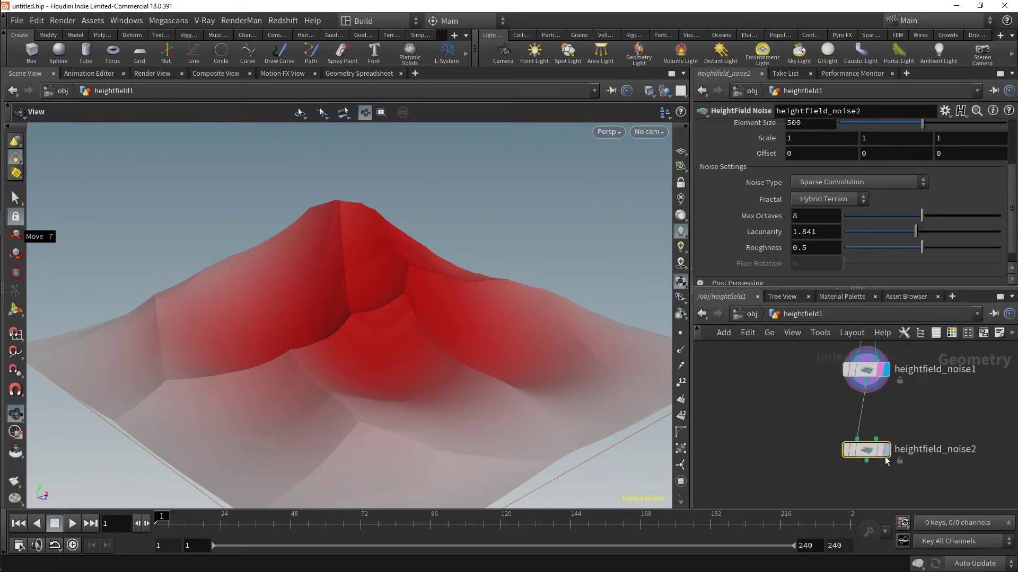
scroll(885, 461, up, 1)
click(882, 449)
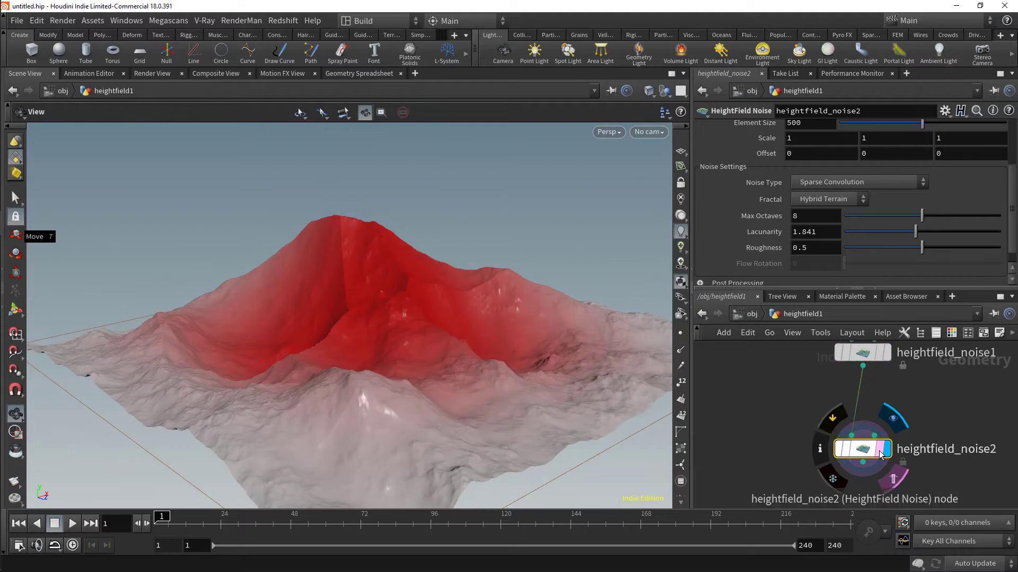
Set heightfield_noise2's Element Size to 200 and Amplitude to 100
drag(346, 310, 397, 318)
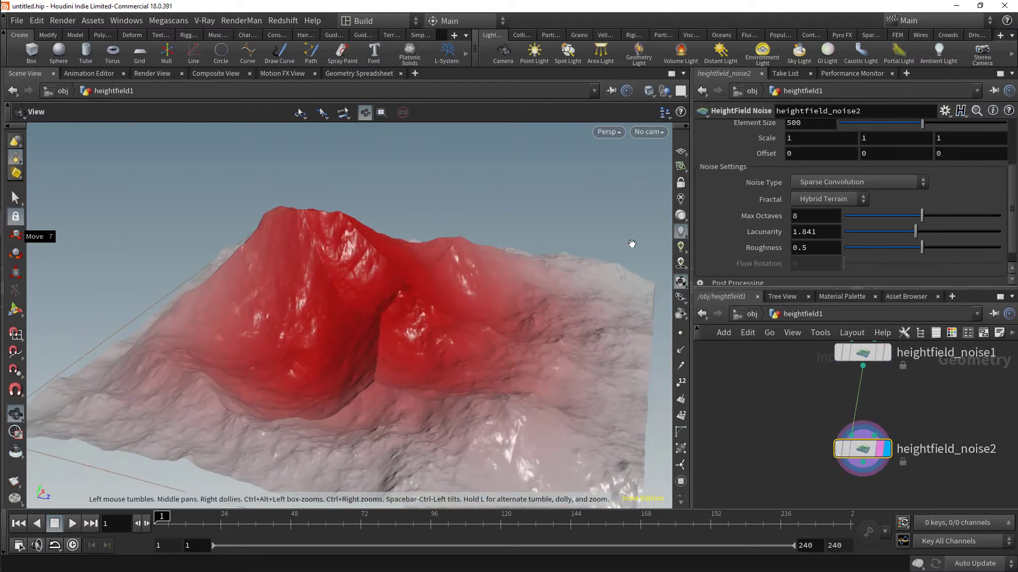
scroll(791, 225, up, 3)
double_click(810, 206)
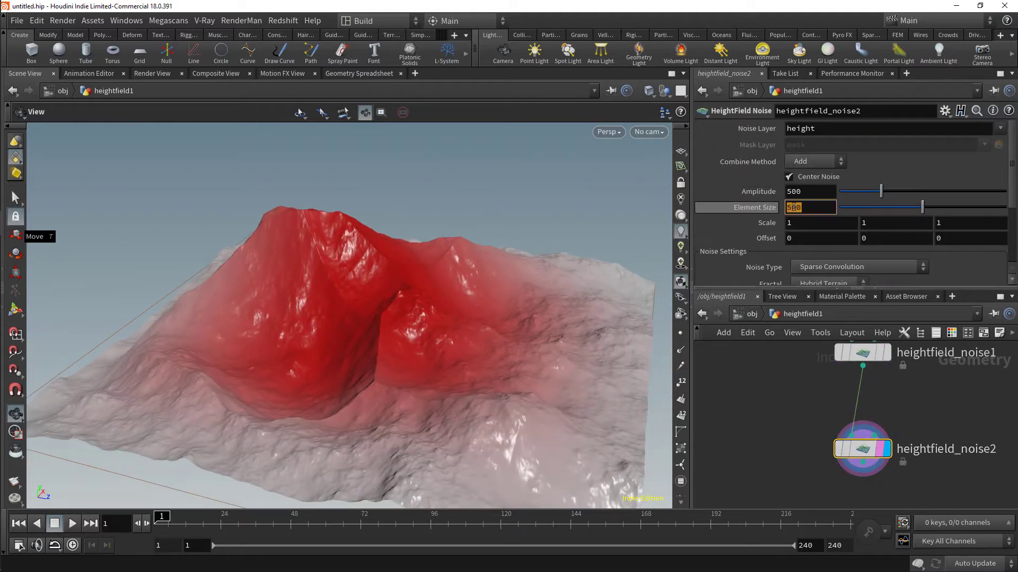
text(20)
key(Return)
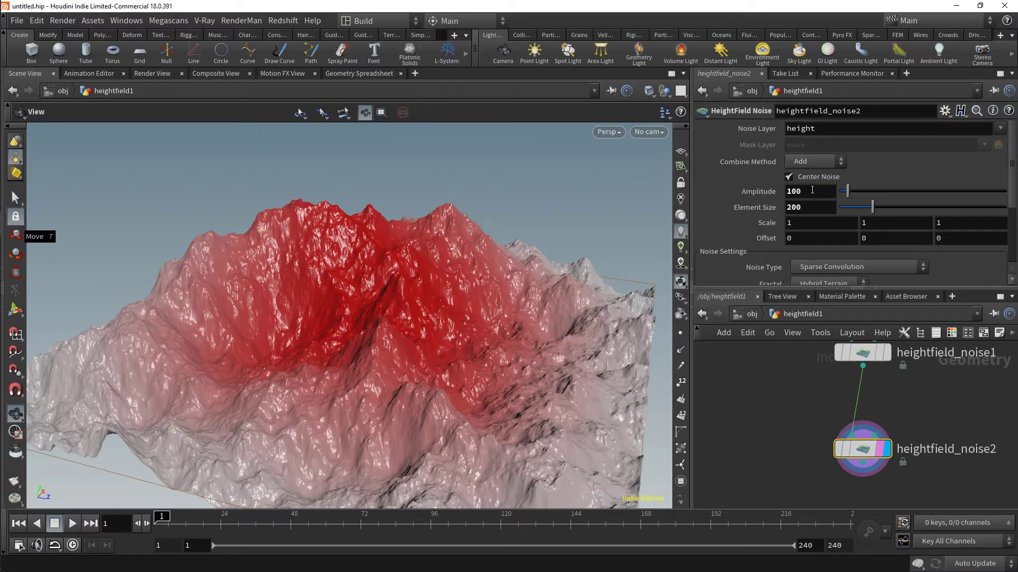
Wire heightfield_noise1's output into heightfield_noise2's mask input, raise Amplitude to 400, and compare the terrain with the node bypassed
drag(874, 436, 863, 366)
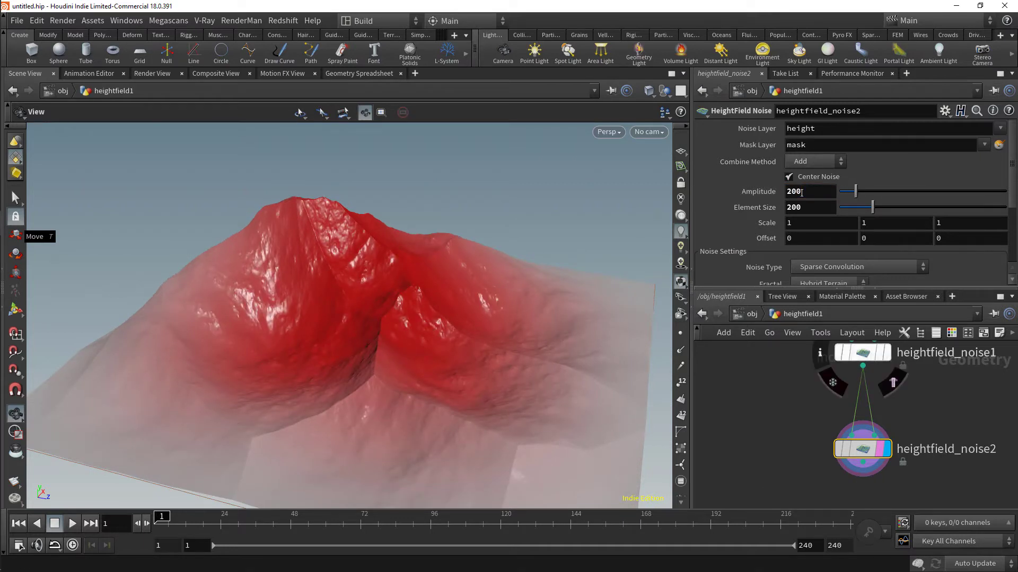
drag(341, 331, 310, 310)
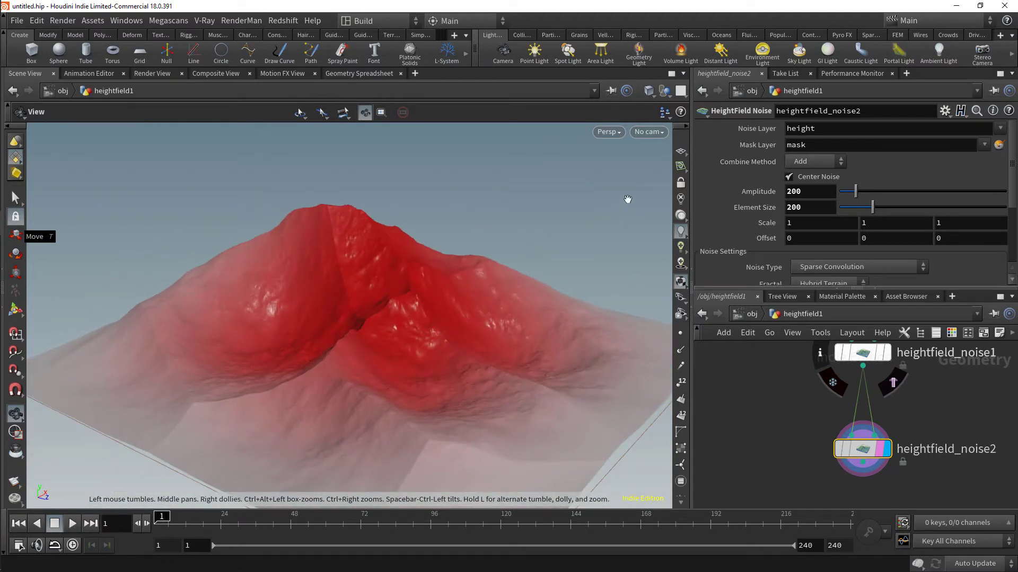
double_click(806, 192)
text(4)
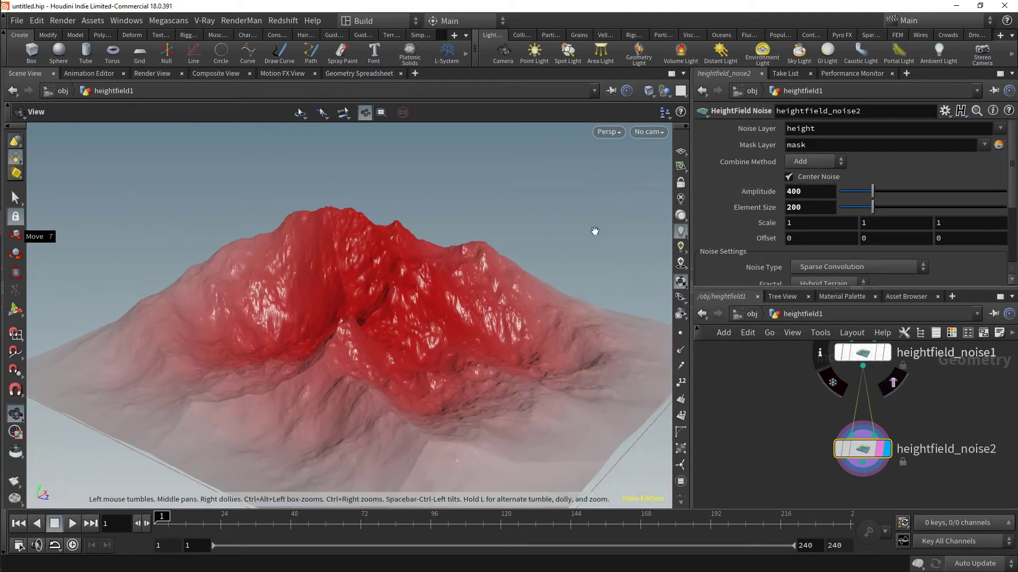
drag(407, 283, 480, 277)
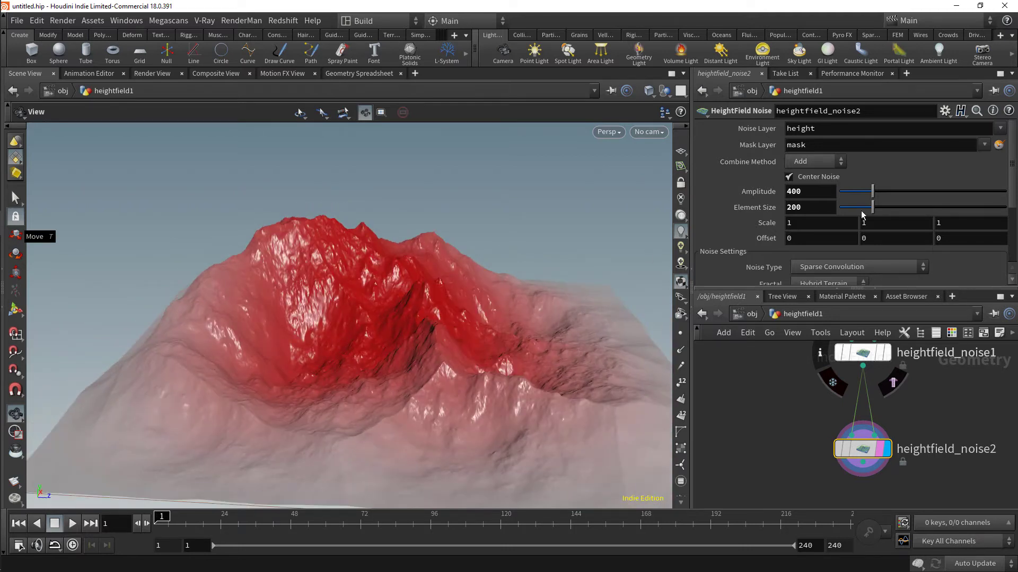
click(839, 449)
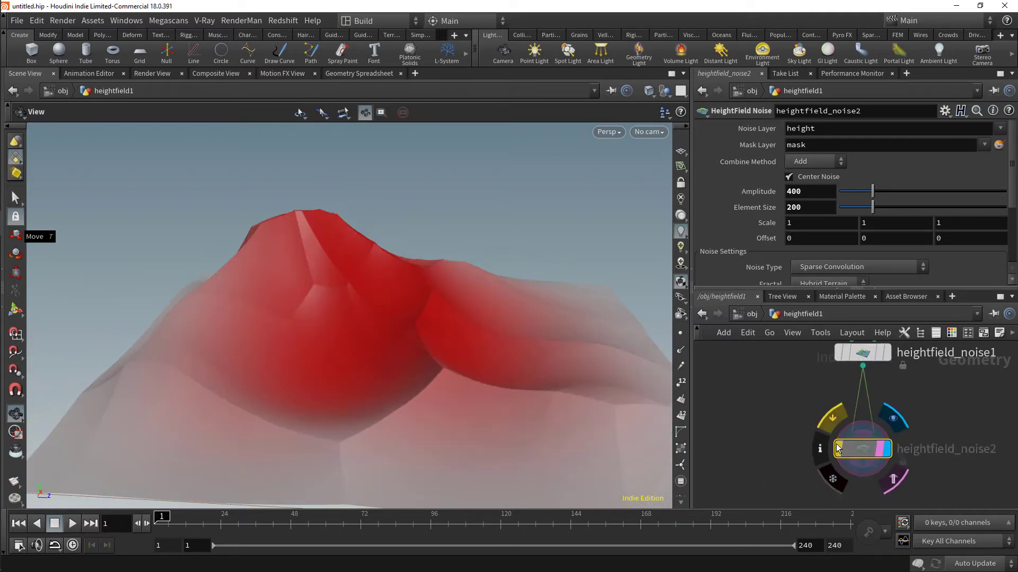
click(839, 449)
Switch heightfield_noise2 to Manhattan Worley (cellular) F1 with Amplitude 120 and Element Size 300, and compare the terrain with the node bypassed
click(854, 269)
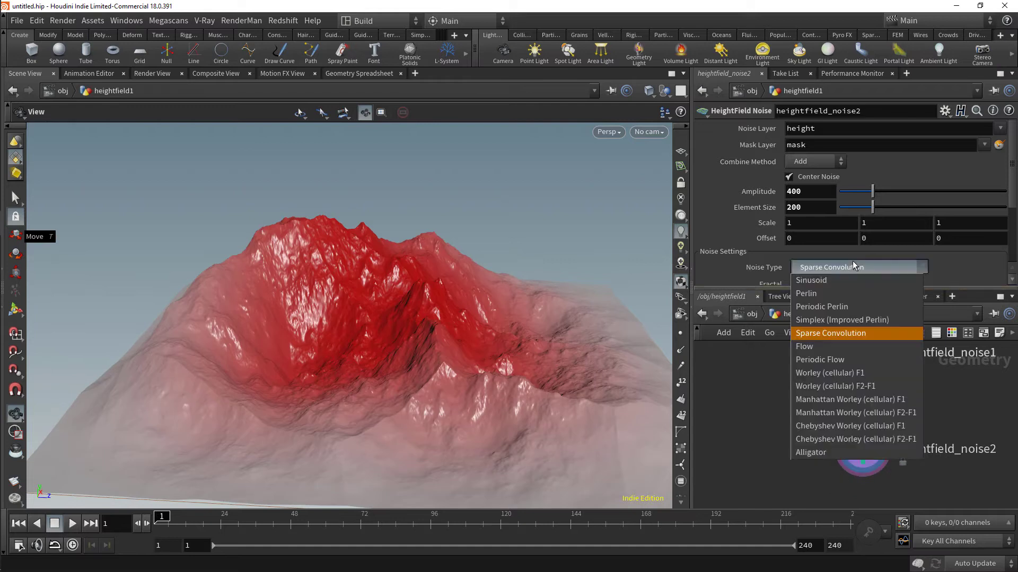
click(848, 404)
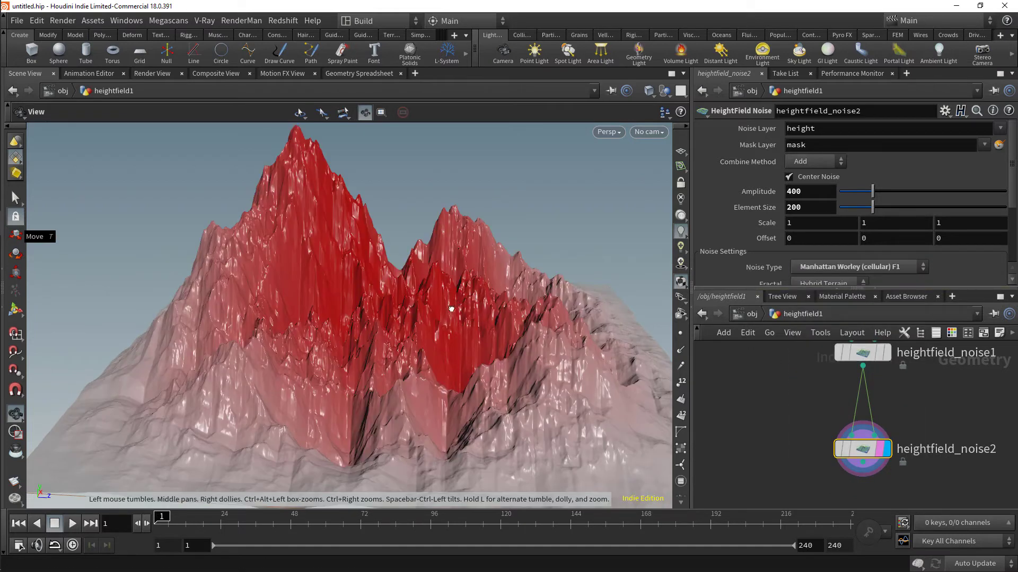
drag(453, 308, 506, 297)
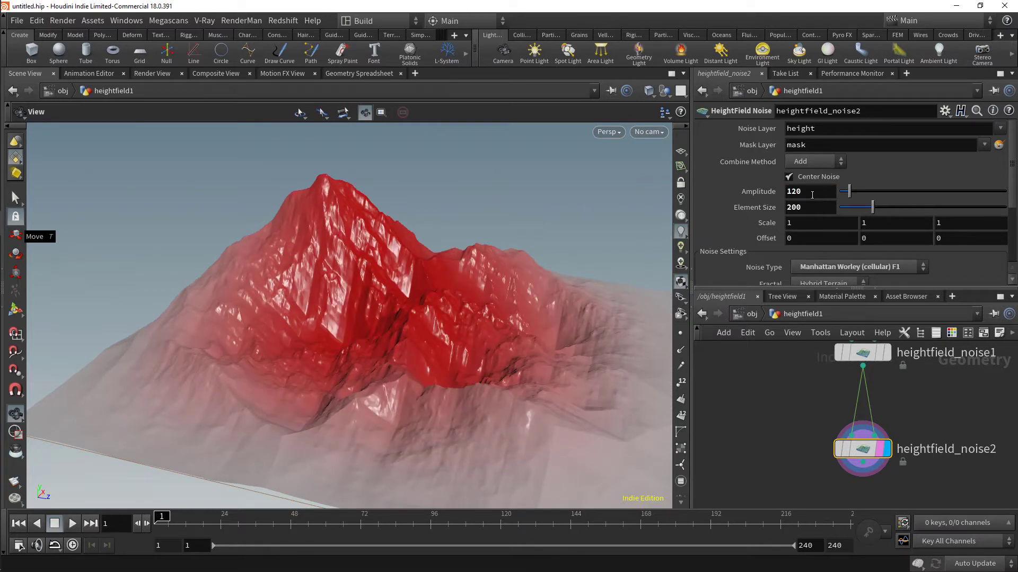
drag(392, 273, 275, 271)
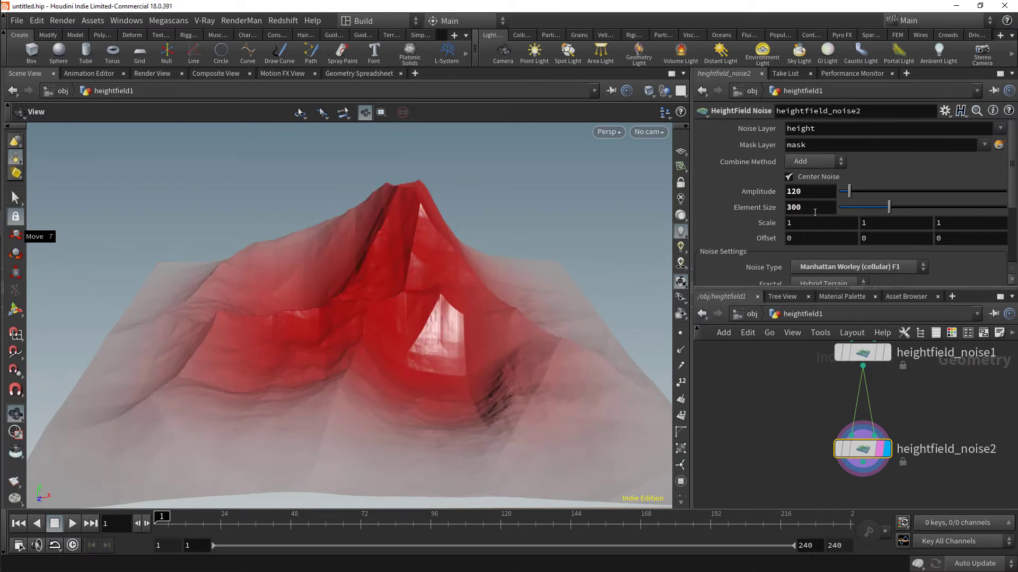
drag(359, 273, 467, 267)
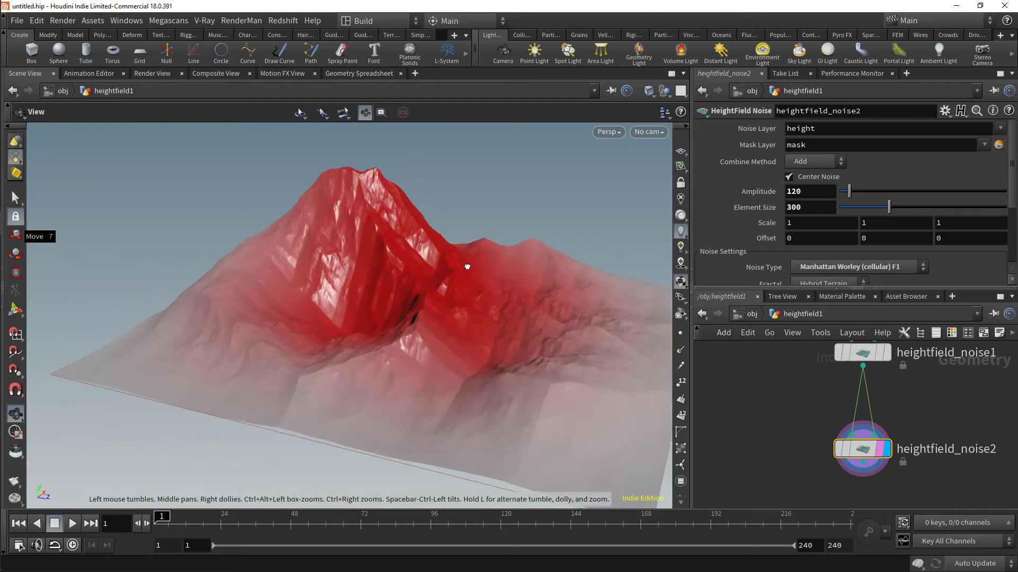
click(841, 449)
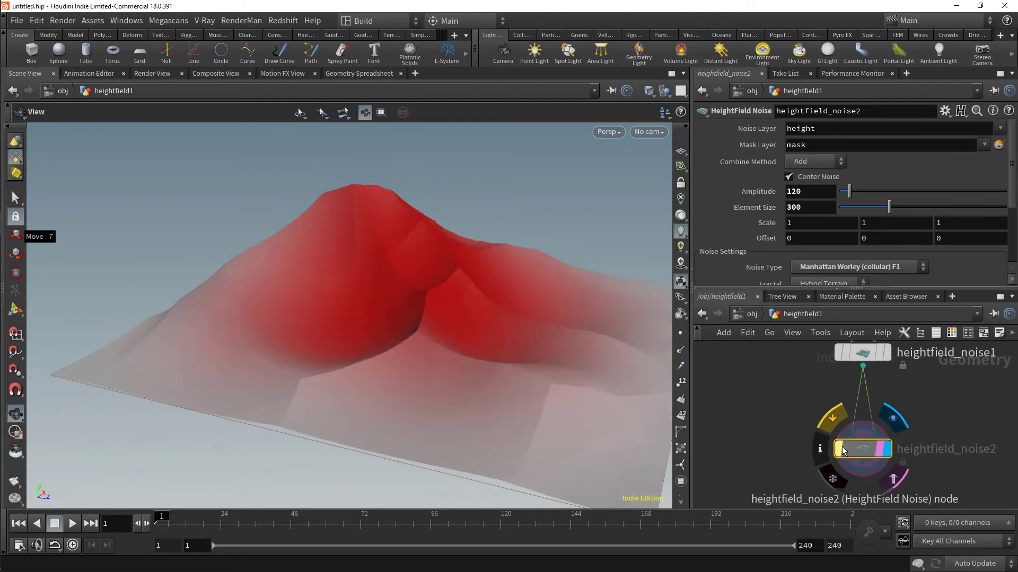
click(841, 449)
drag(504, 278, 461, 291)
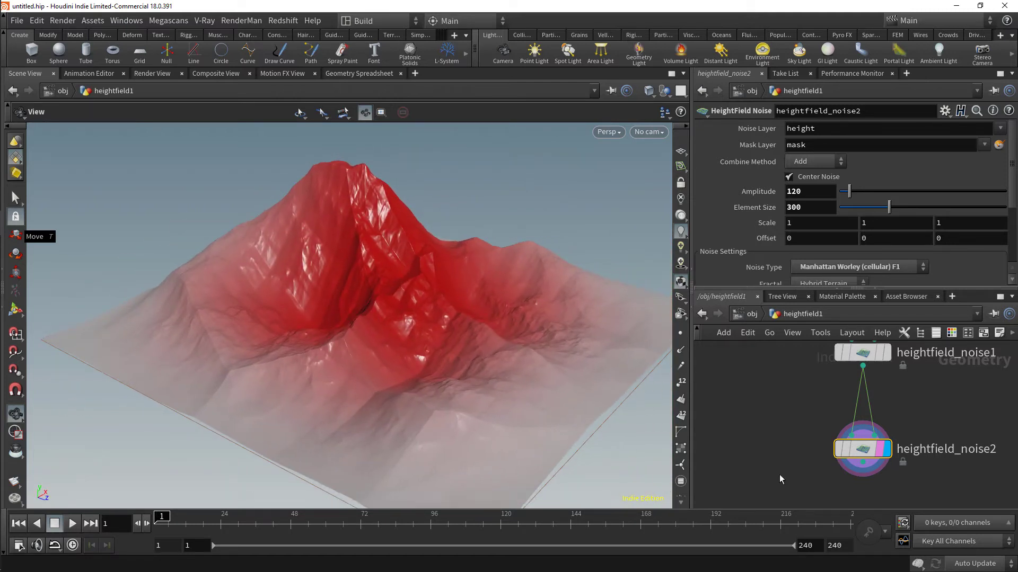
Add a HeightField Erode node below heightfield_noise2 and connect that noise node's output to its terrain input
middle_drag(775, 466, 759, 427)
key(Tab)
text(erode)
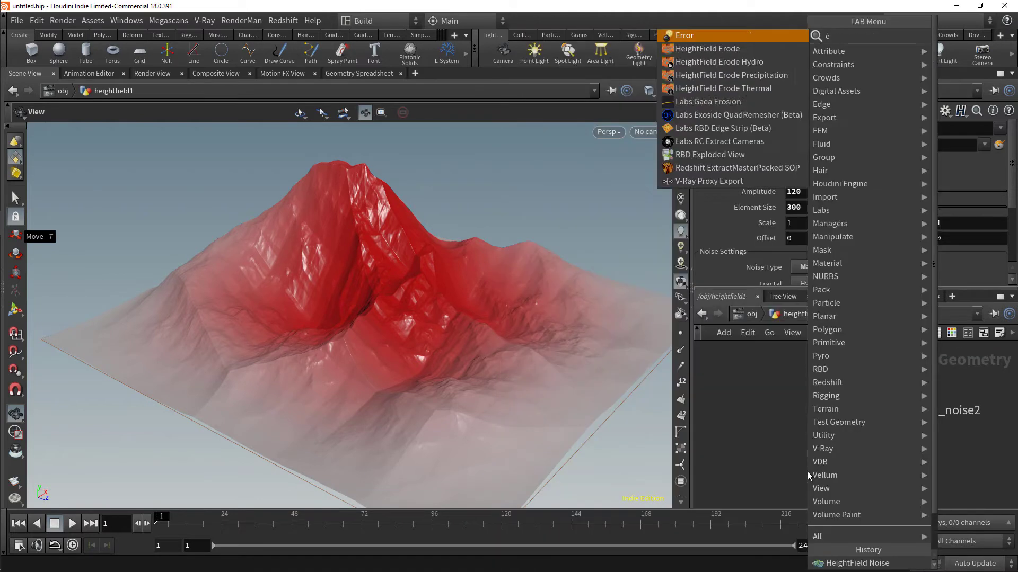
key(Return)
click(808, 471)
drag(847, 423, 796, 458)
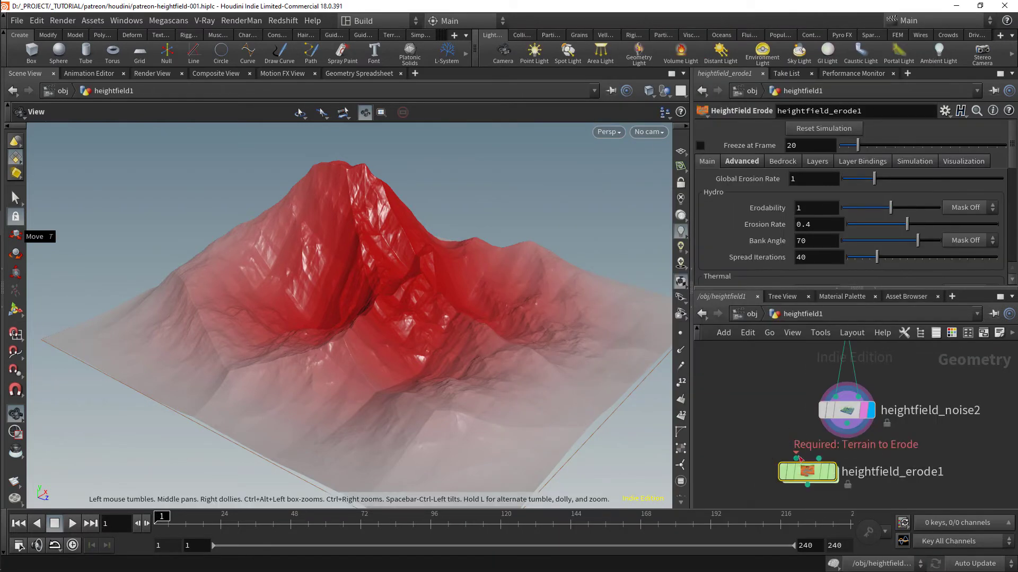
Display heightfield_erode1, close the Houdini Console, and reposition the node beneath heightfield_noise2
click(830, 472)
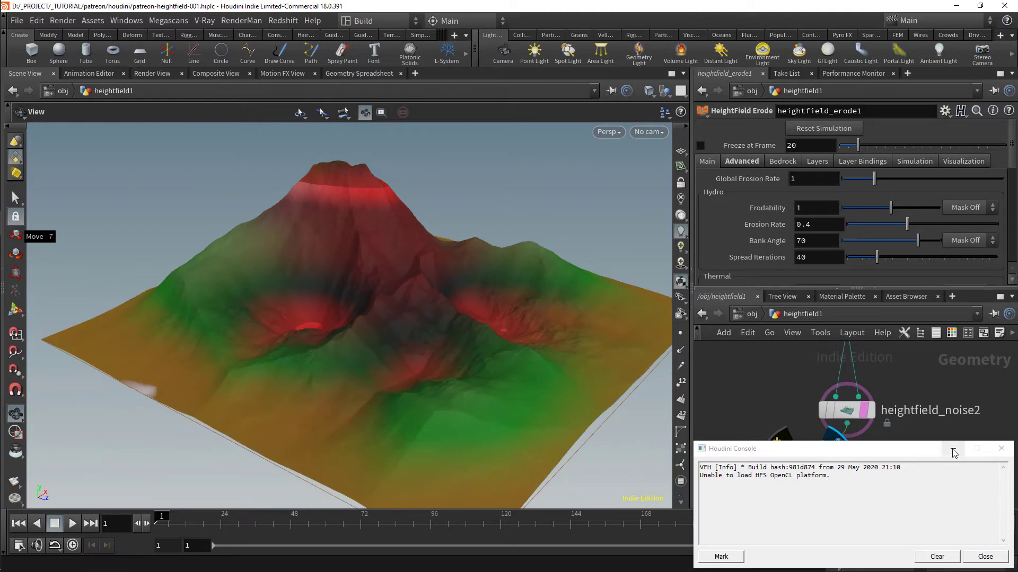
click(1001, 448)
drag(826, 472, 825, 488)
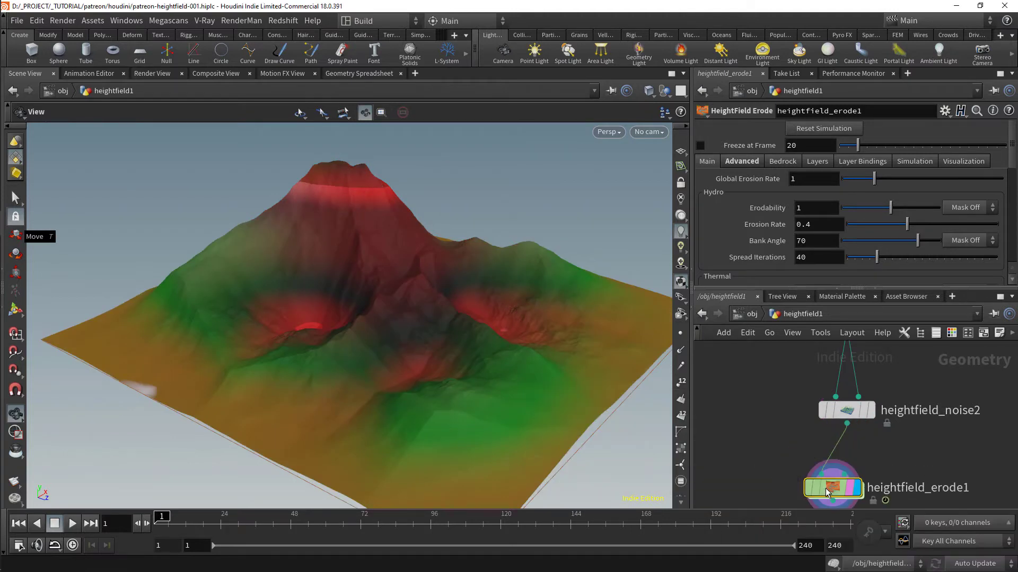
Compute the elevation range for heightfield_erode1's visualization and play the erosion simulation while viewing the terrain
click(963, 162)
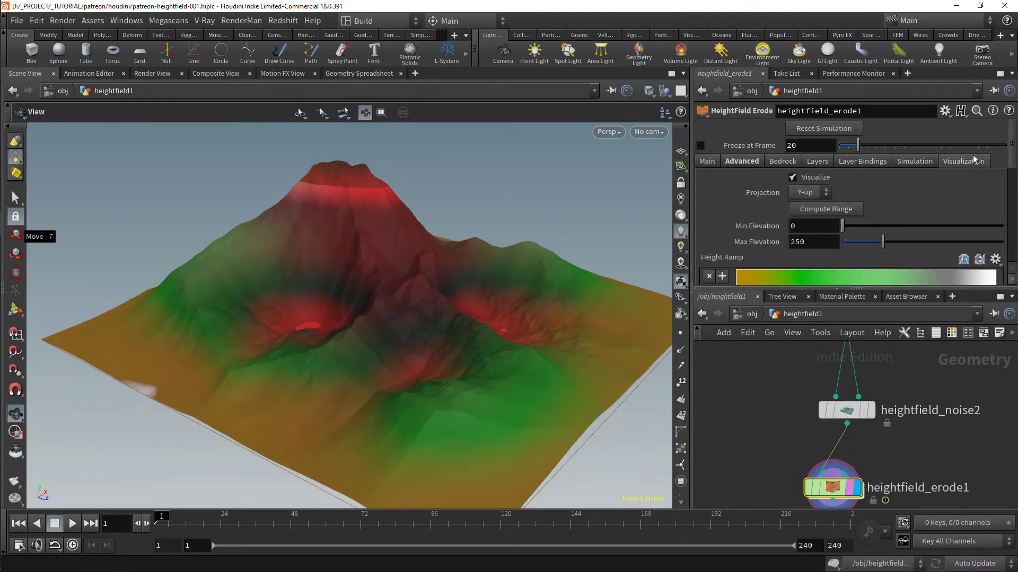
click(820, 210)
drag(325, 336, 265, 443)
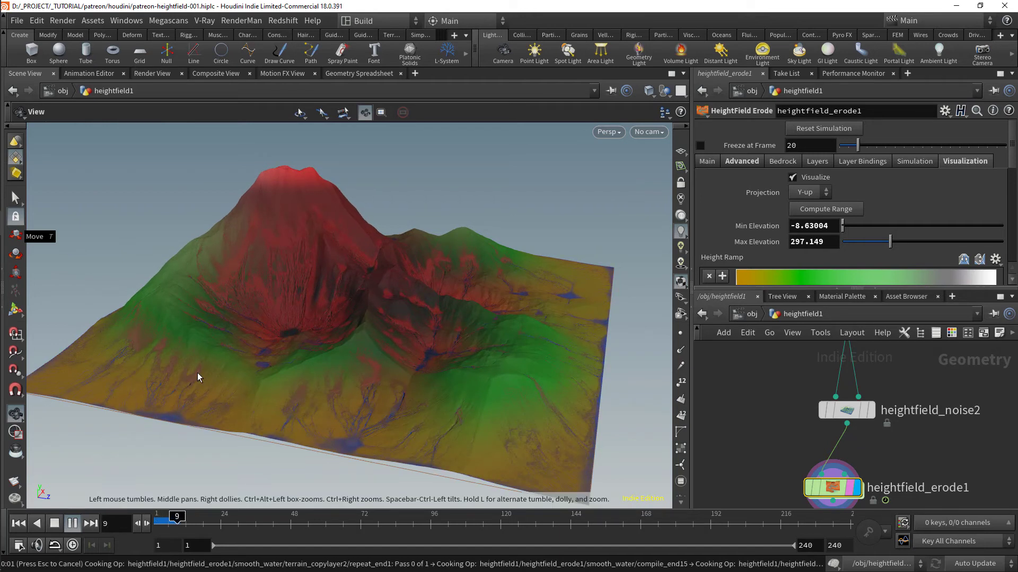
Stop the erosion simulation, turn off Visualize on heightfield_erode1, and inspect the eroded terrain from several angles
key(Escape)
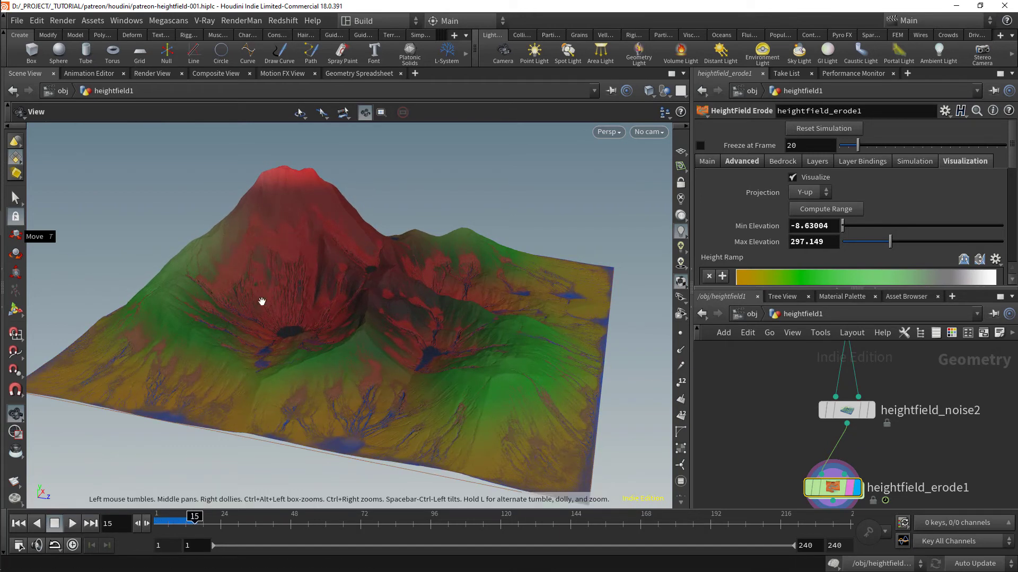
scroll(261, 302, up, 1)
click(816, 177)
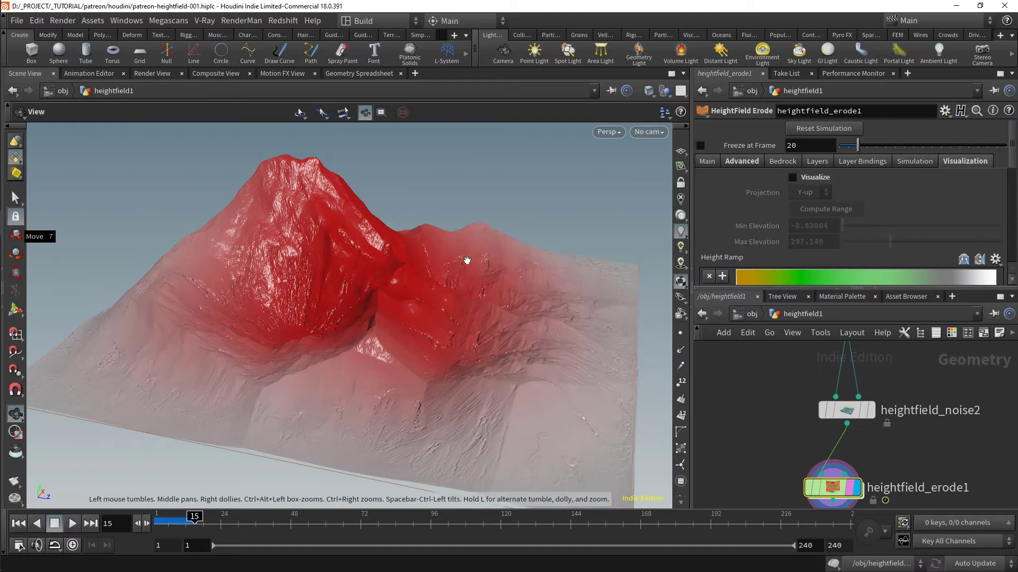
drag(466, 261, 381, 304)
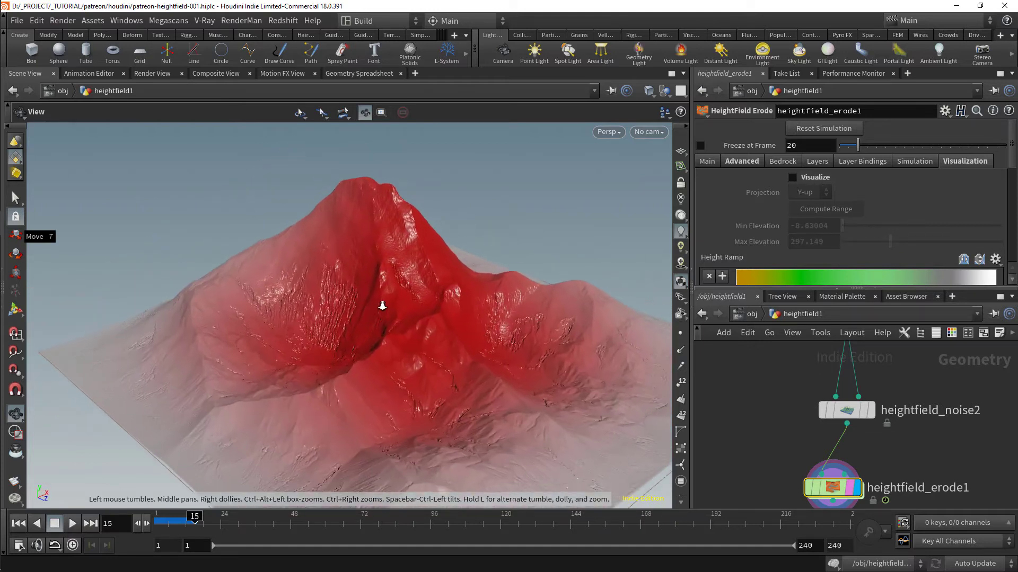
right_drag(382, 304, 518, 356)
drag(317, 352, 297, 339)
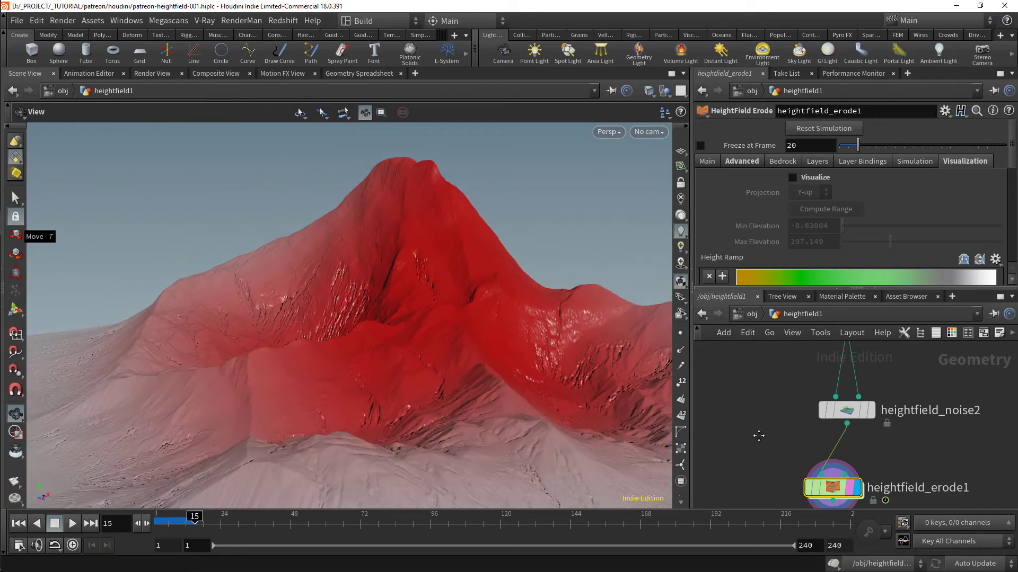
scroll(758, 436, down, 1)
drag(365, 334, 424, 357)
Insert a HeightField Mask Clear node on the wire between heightfield_noise2 and heightfield_erode1
key(Tab)
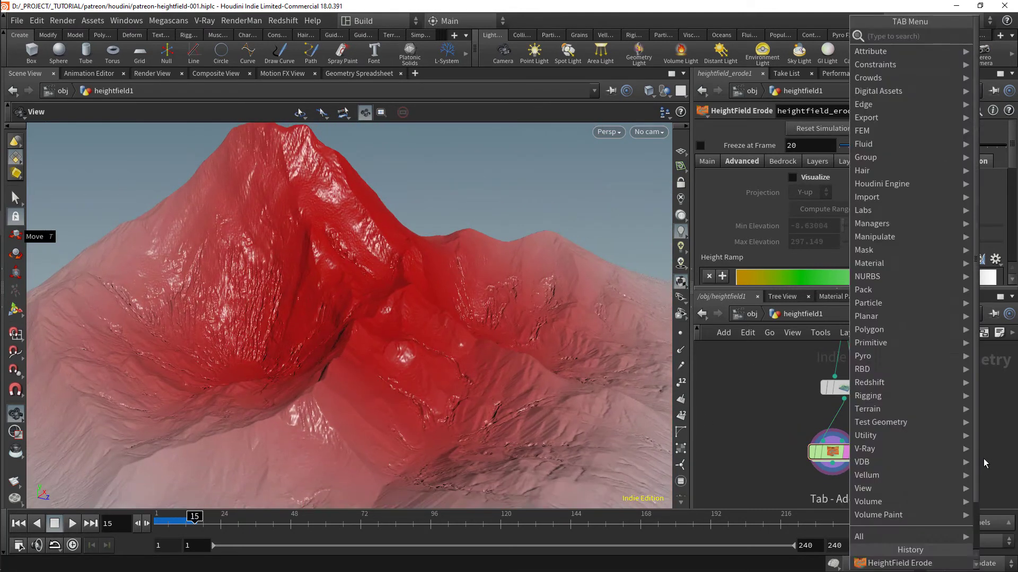
text(maskc)
key(Return)
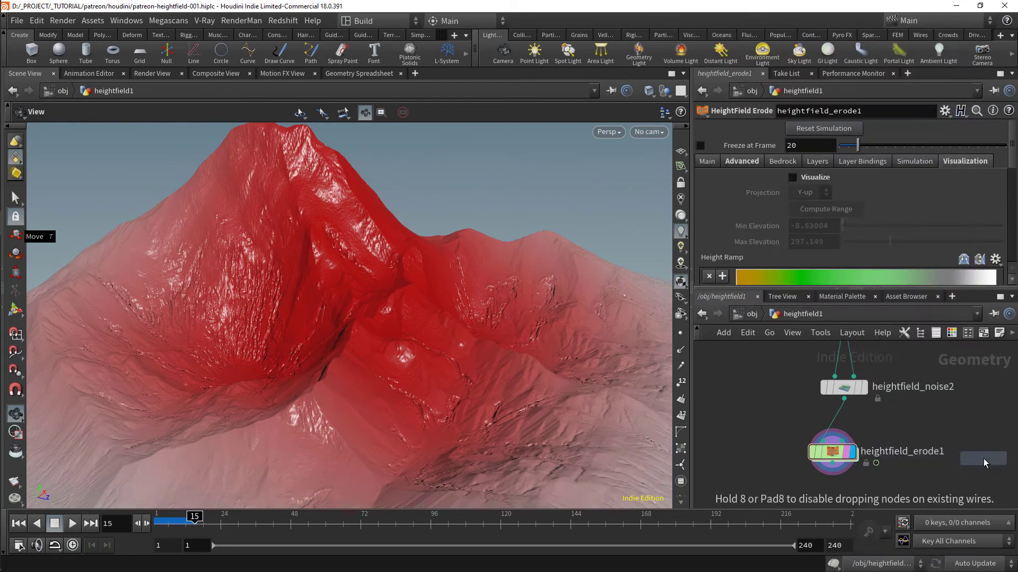
click(860, 439)
scroll(832, 456, up, 2)
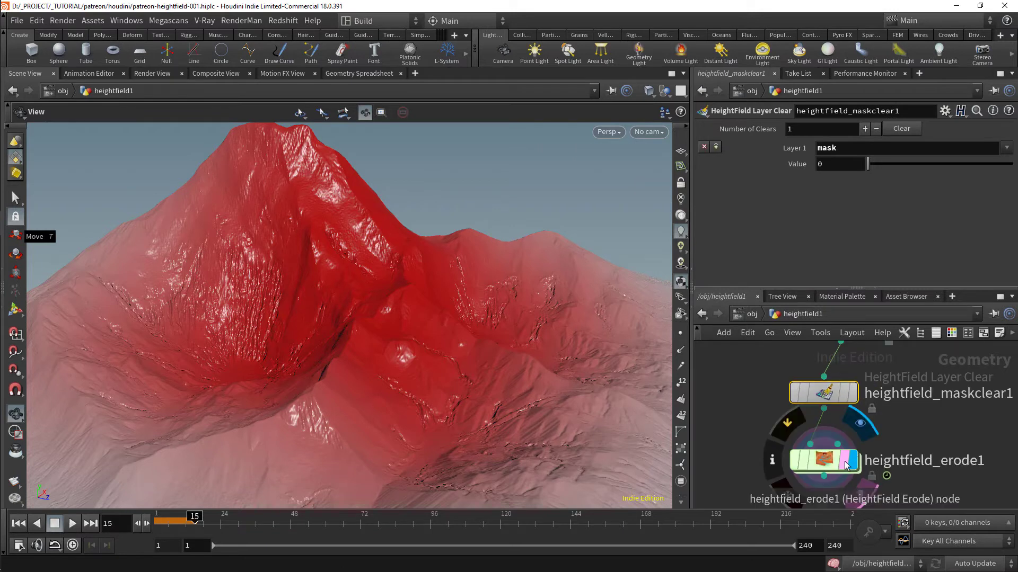
Return to frame 1 and set heightfield_erode1's Global Erosion Rate to 3
click(823, 459)
click(157, 523)
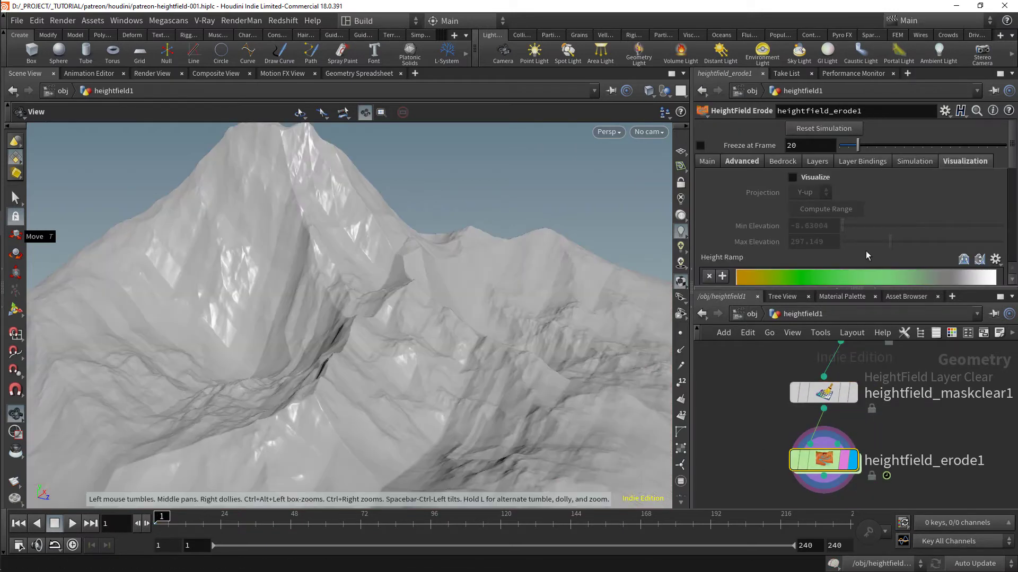
right_drag(390, 355, 300, 339)
drag(300, 339, 347, 358)
right_drag(392, 363, 367, 353)
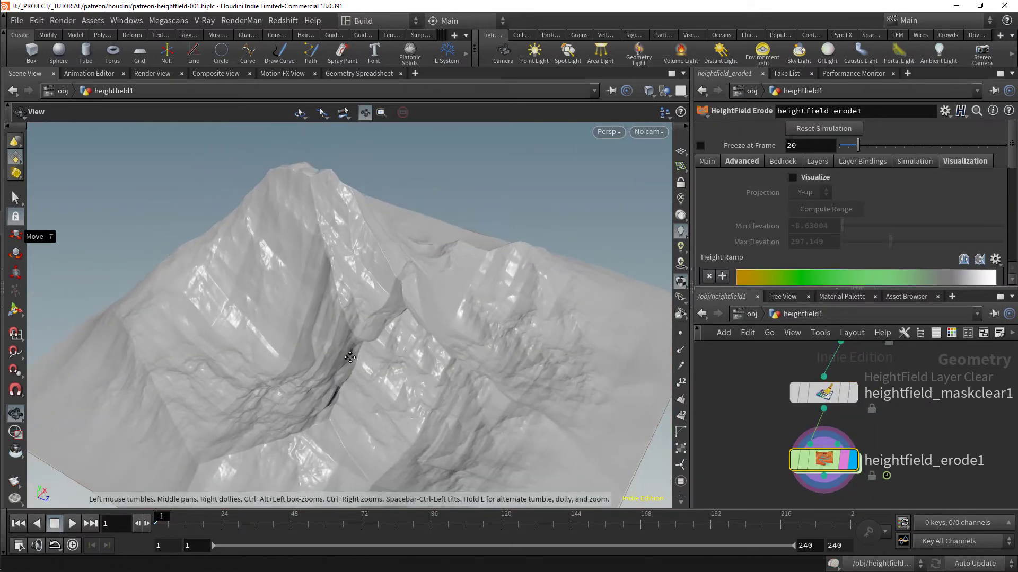
middle_drag(367, 353, 364, 339)
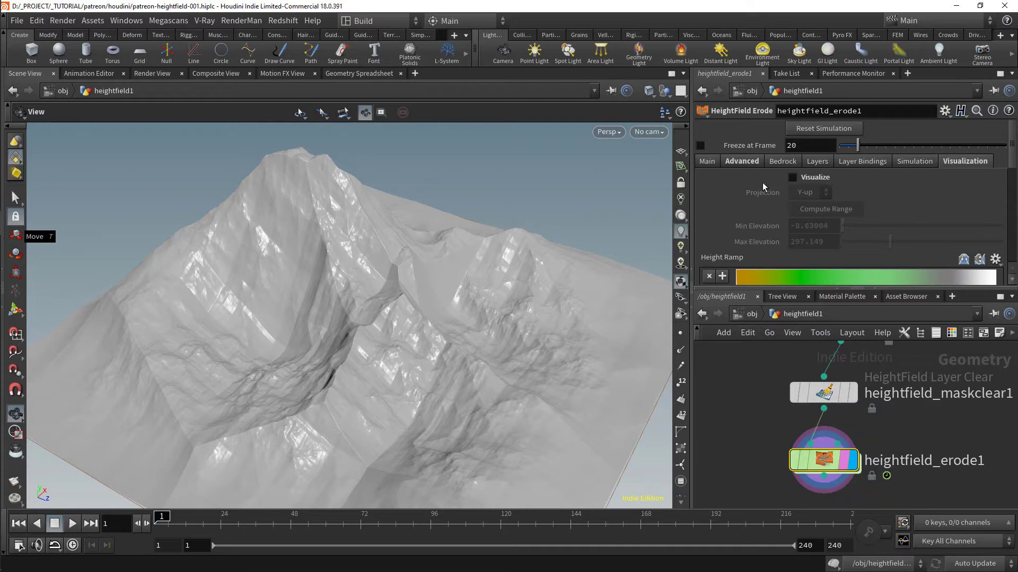
click(744, 161)
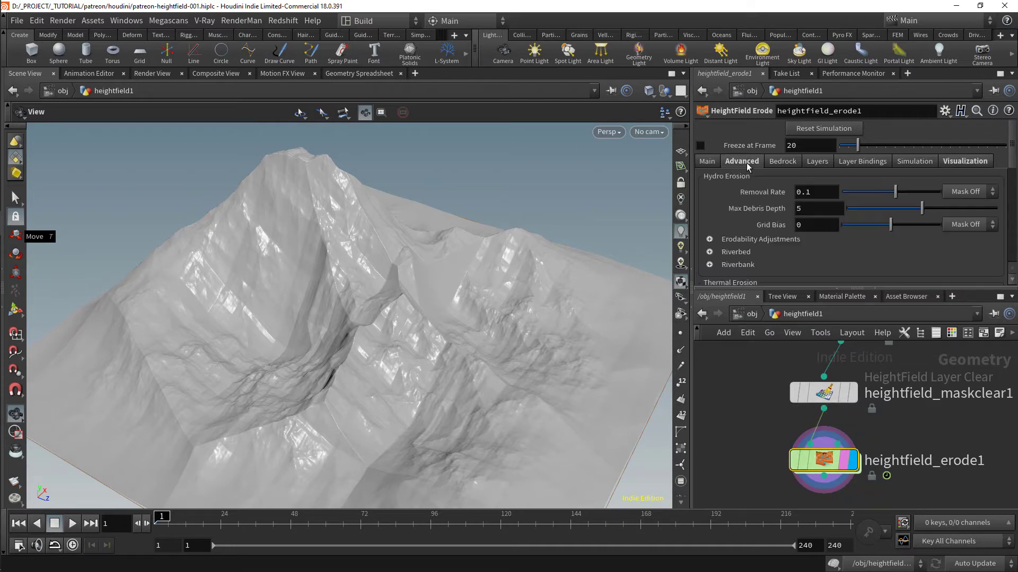
click(706, 162)
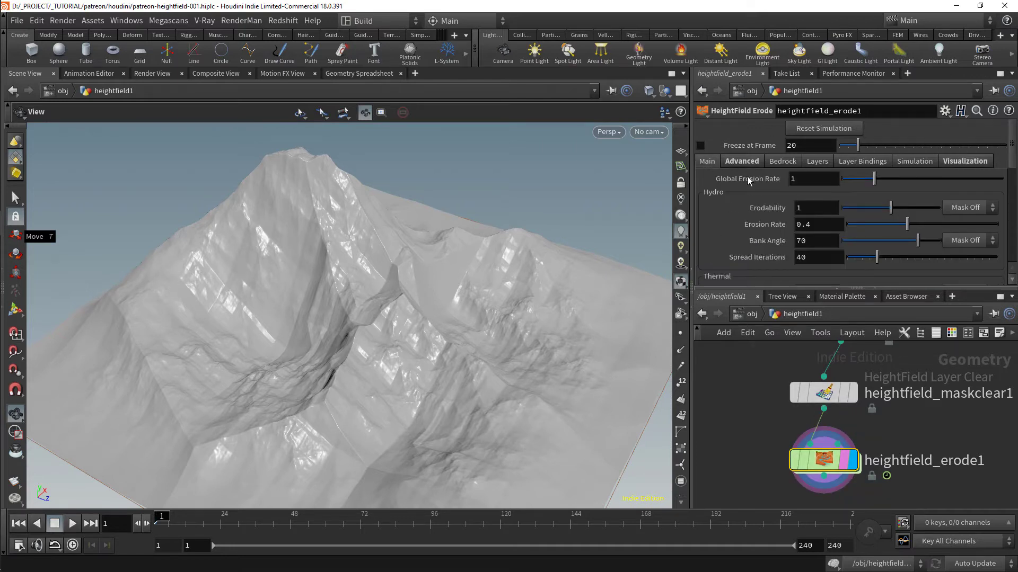
click(812, 183)
text(3)
key(Return)
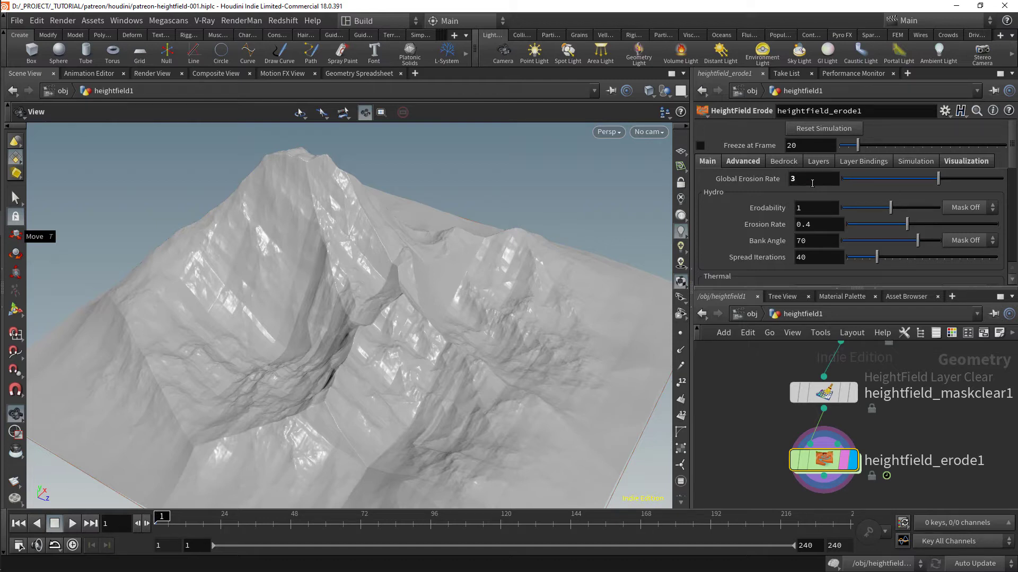
Set heightfield_erode1's Precipitation Amount to 0.4 and run the erosion simulation to about frame 18
click(743, 162)
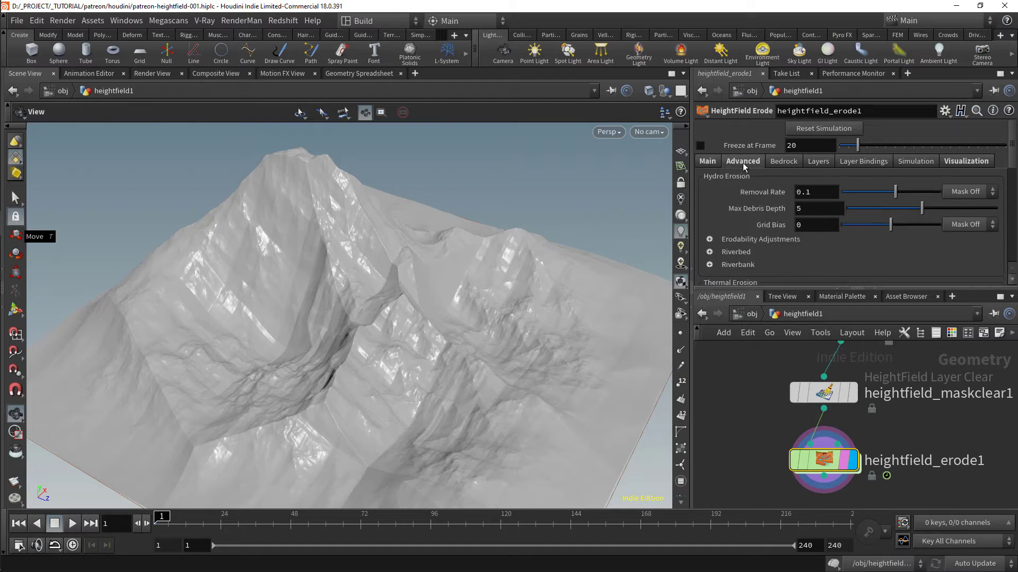
scroll(731, 234, down, 4)
scroll(741, 233, down, 2)
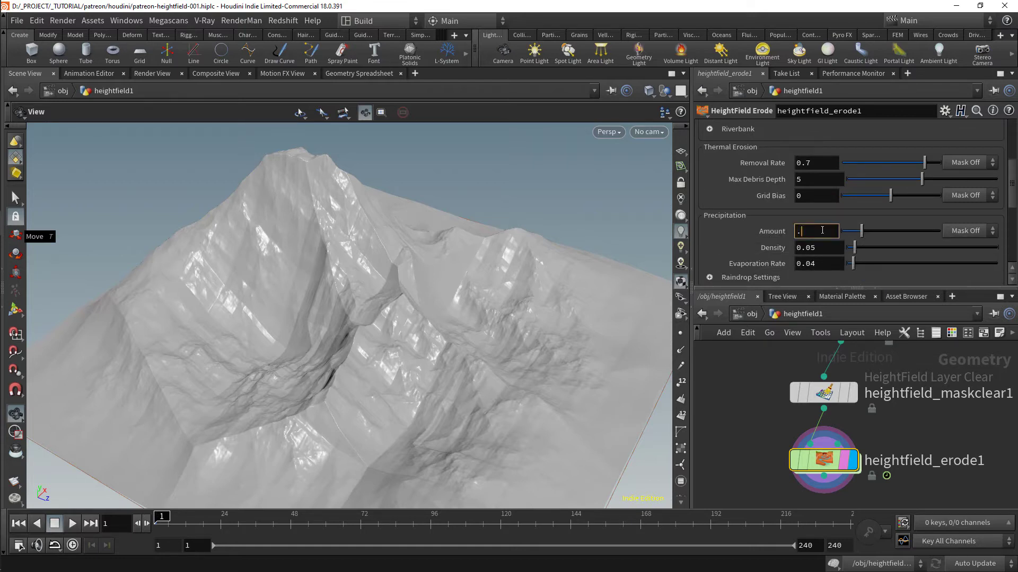
drag(201, 316, 214, 303)
click(73, 525)
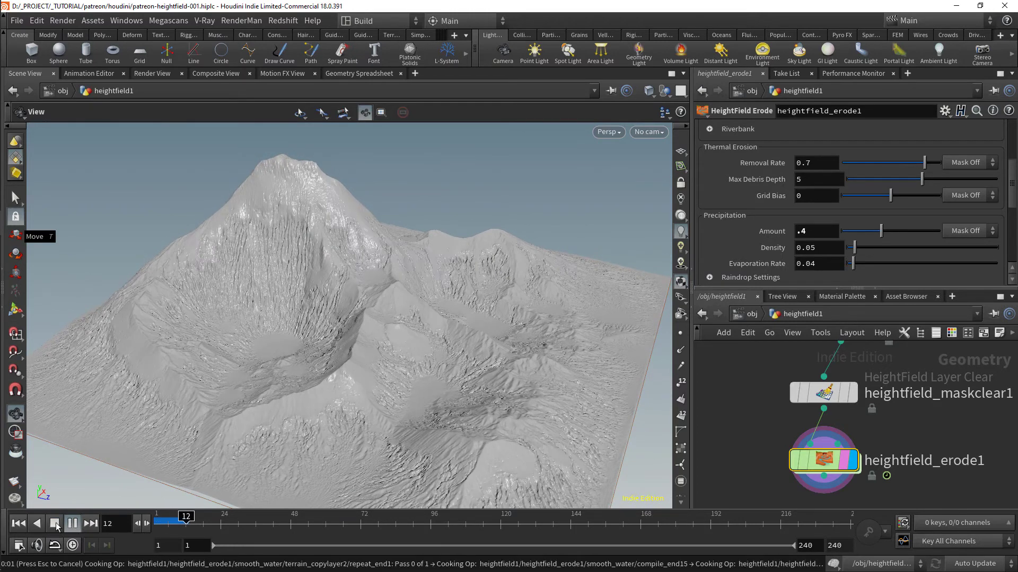
click(55, 524)
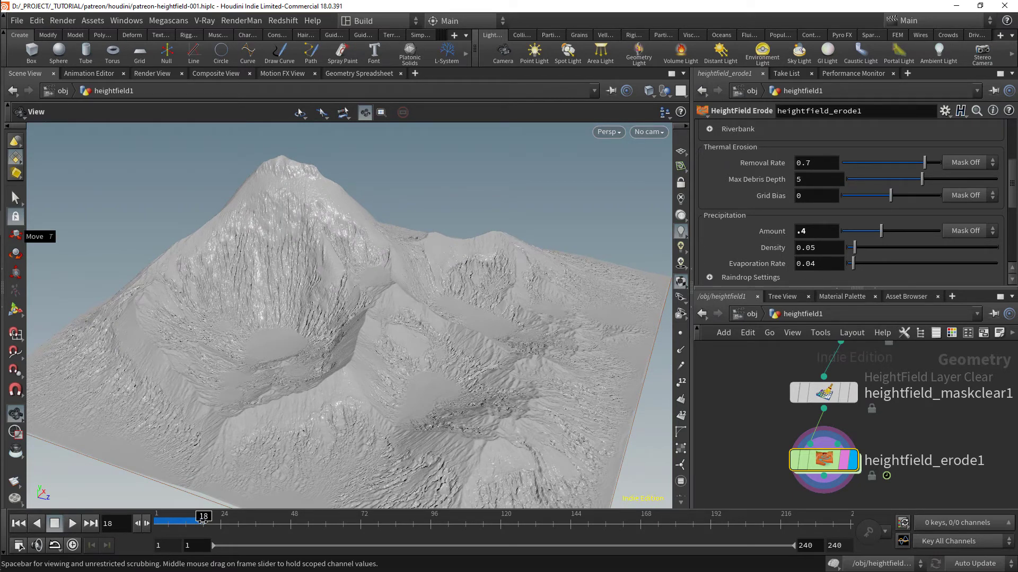
Examine the heavily eroded terrain from several angles and scrub through the simulated frames
drag(291, 375, 279, 350)
right_drag(279, 349, 297, 324)
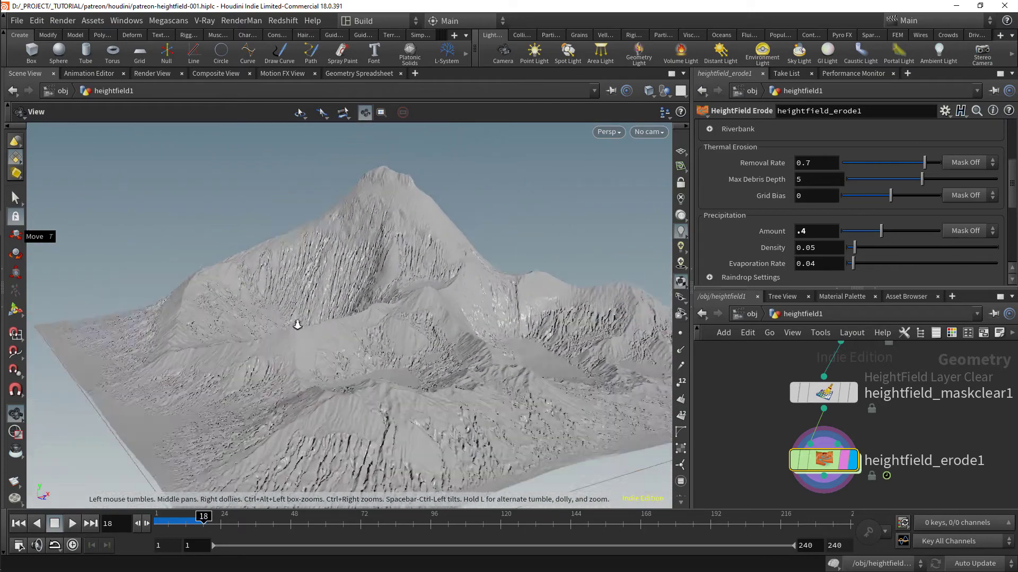
drag(298, 325, 239, 478)
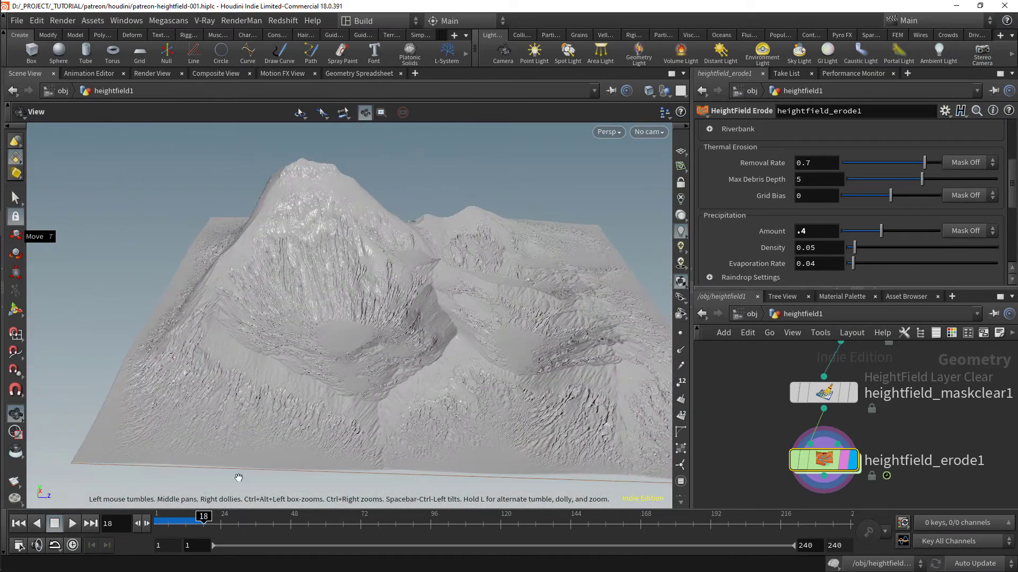
click(153, 519)
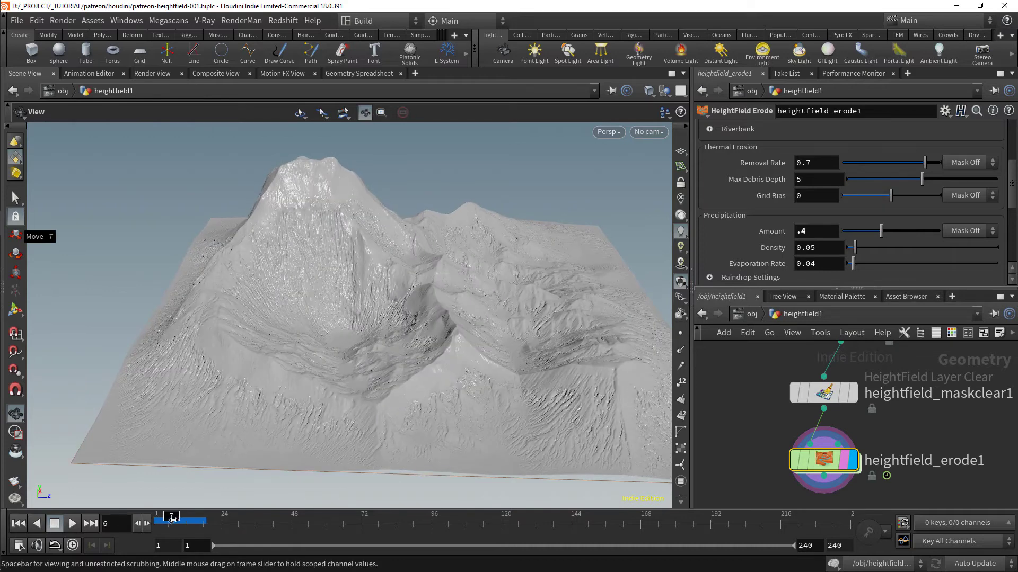
mouse_move(193, 521)
mouse_down()
mouse_move(146, 524)
mouse_move(185, 526)
mouse_up()
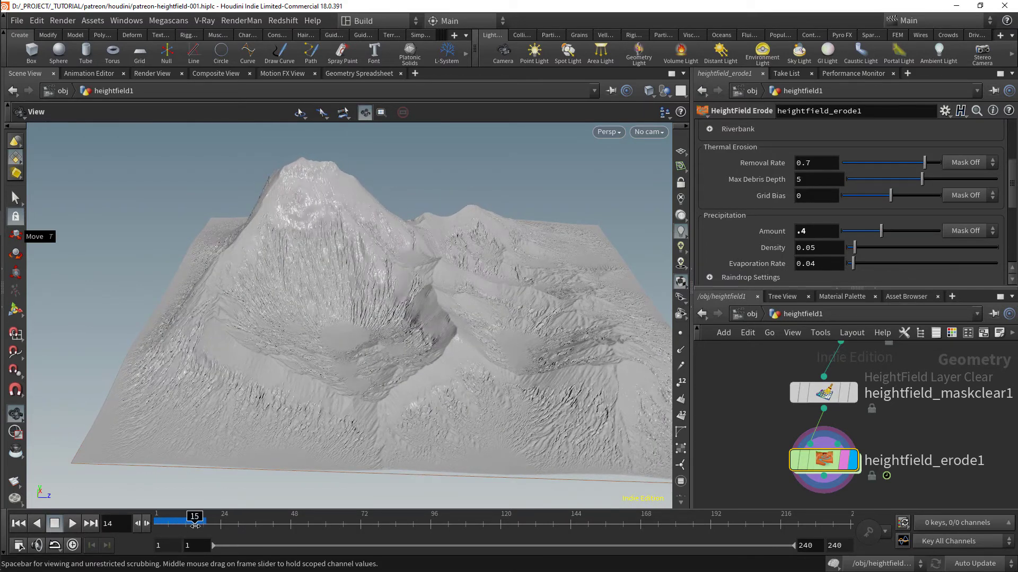
drag(312, 428, 388, 350)
scroll(382, 365, up, 3)
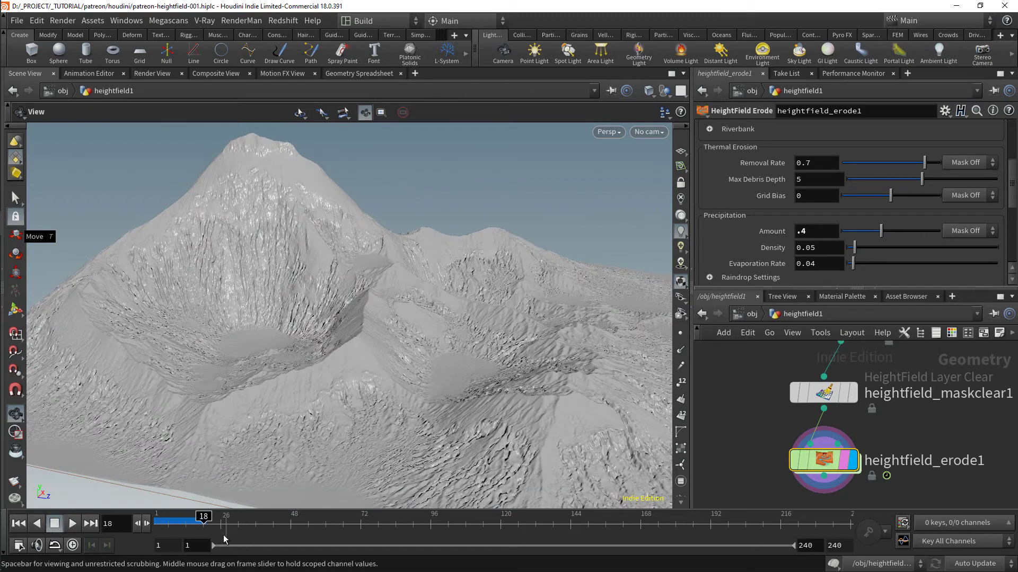
Return to frame 1, set the Precipitation Amount to 0.04, and run the erosion simulation to about frame 13
drag(183, 531, 22, 530)
scroll(752, 231, down, 1)
double_click(809, 198)
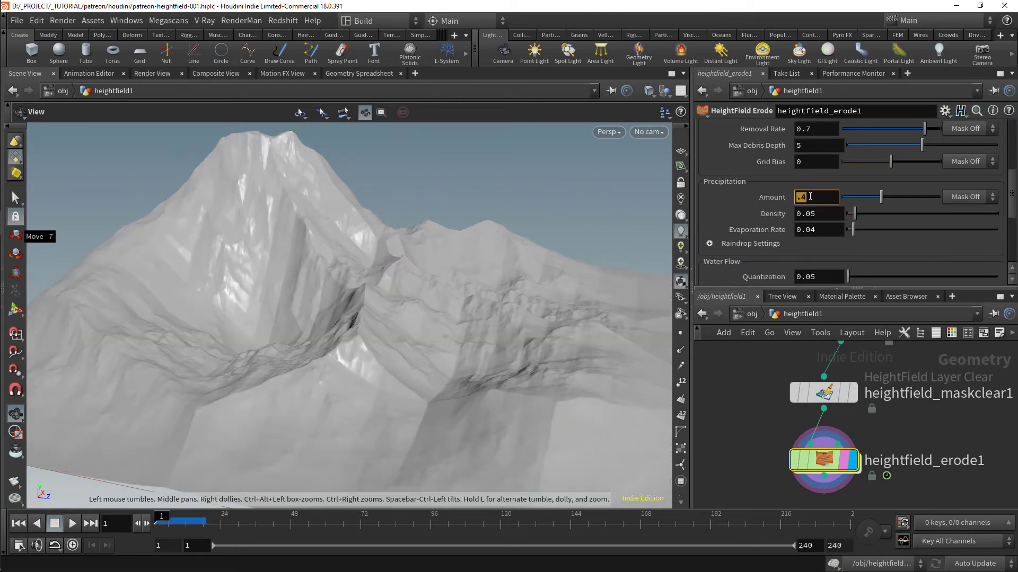
text(.04)
key(Return)
scroll(736, 233, up, 2)
click(73, 523)
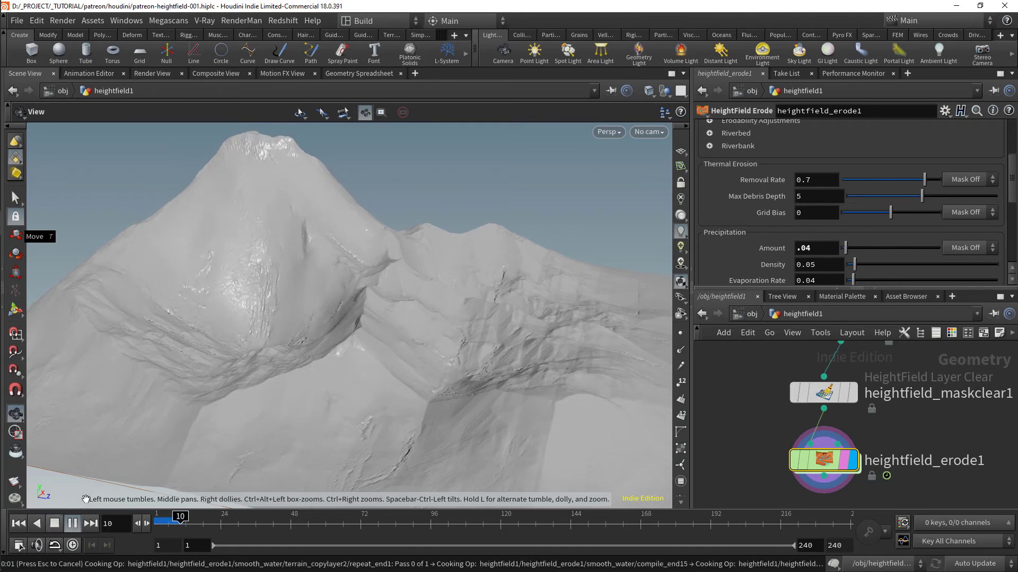
click(54, 523)
Scrub back through the 0.04 precipitation simulation to frame 1 and compare the mountain's shape from different angles
drag(443, 364, 289, 404)
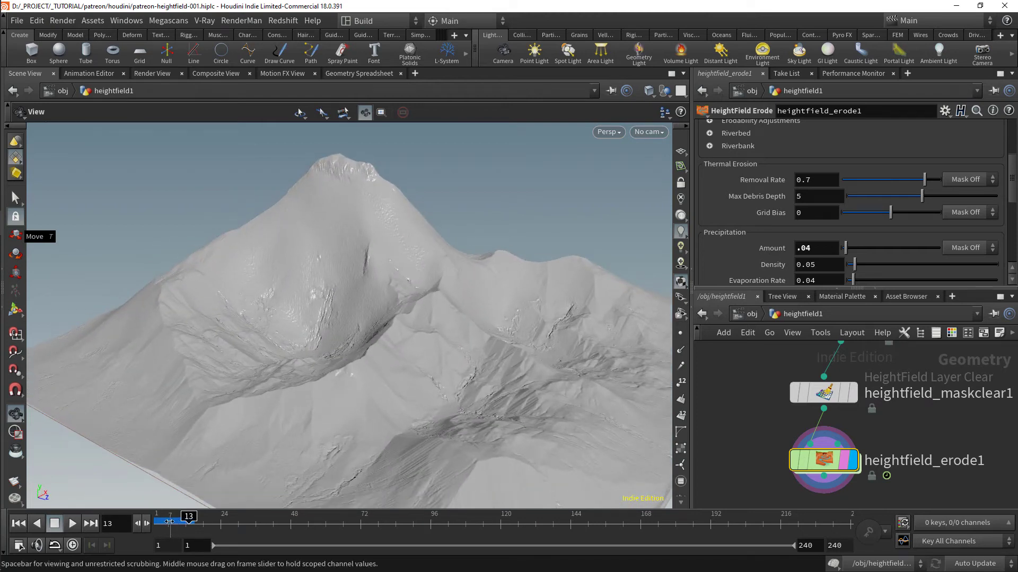
mouse_move(173, 522)
mouse_down()
mouse_move(130, 523)
mouse_move(161, 523)
mouse_up()
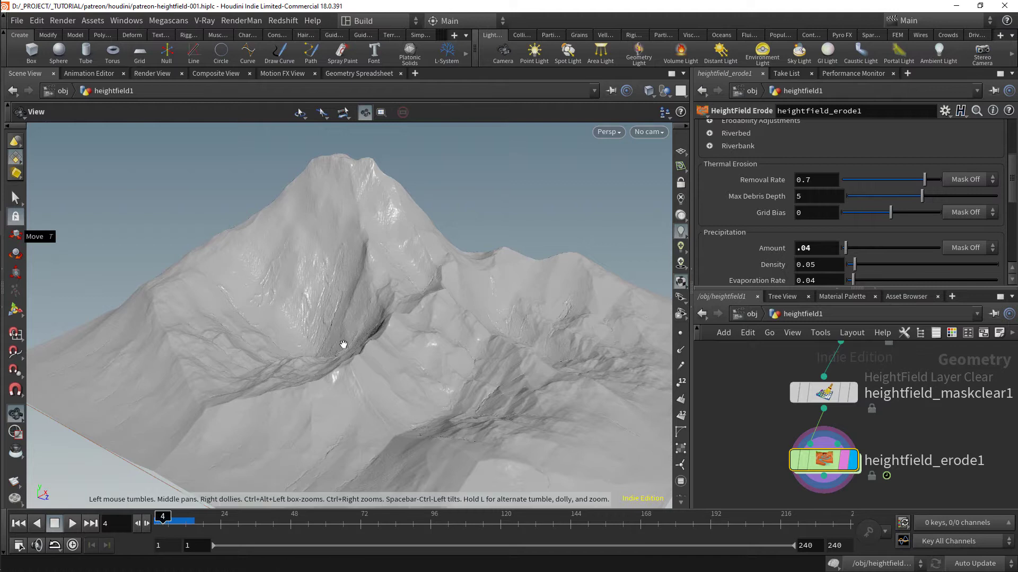
drag(344, 343, 455, 340)
click(156, 521)
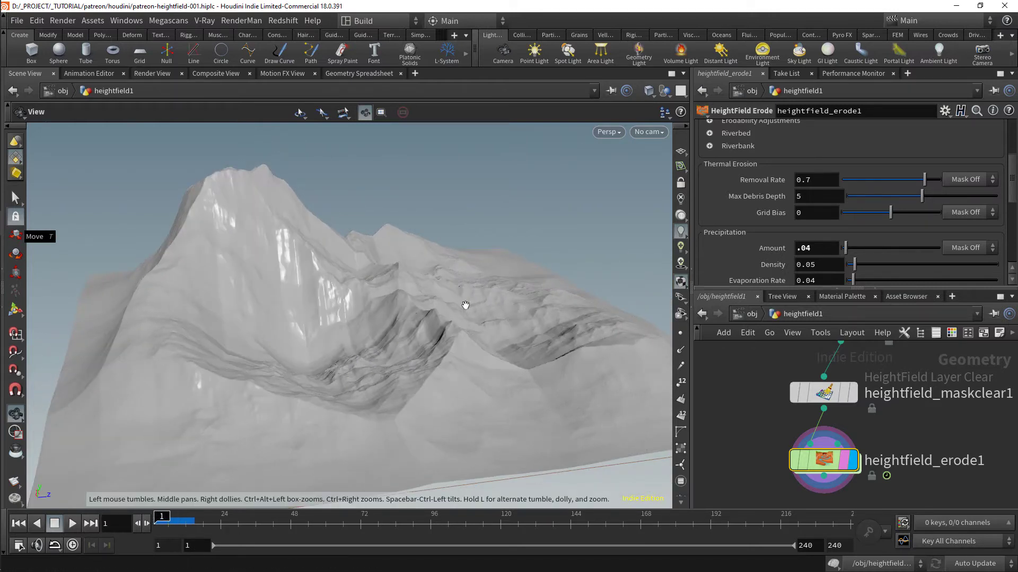
drag(466, 304, 380, 327)
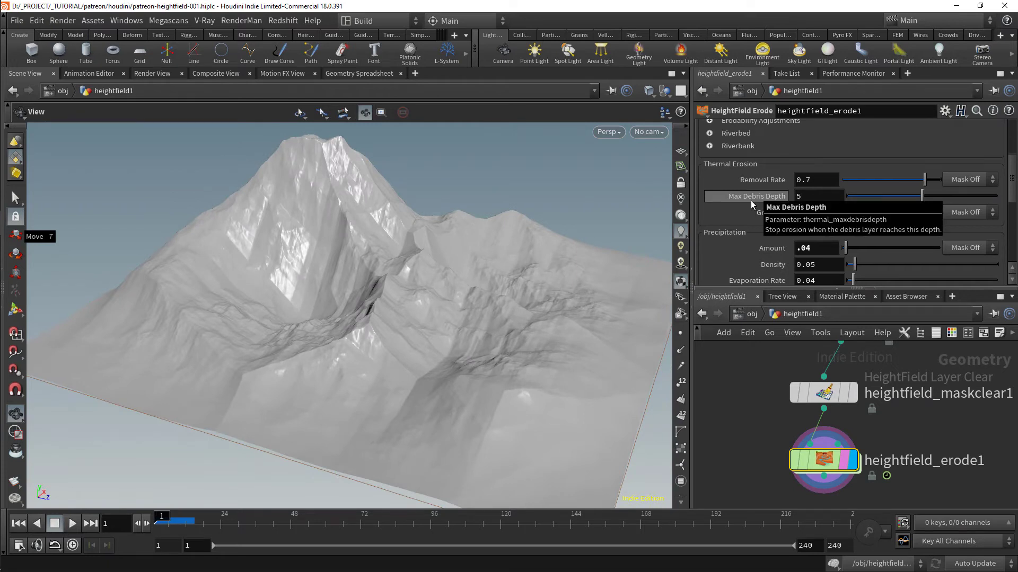
Review heightfield_erode1's Precipitation, Water Flow and Debris Flow settings and replay the simulated frames
scroll(769, 222, down, 4)
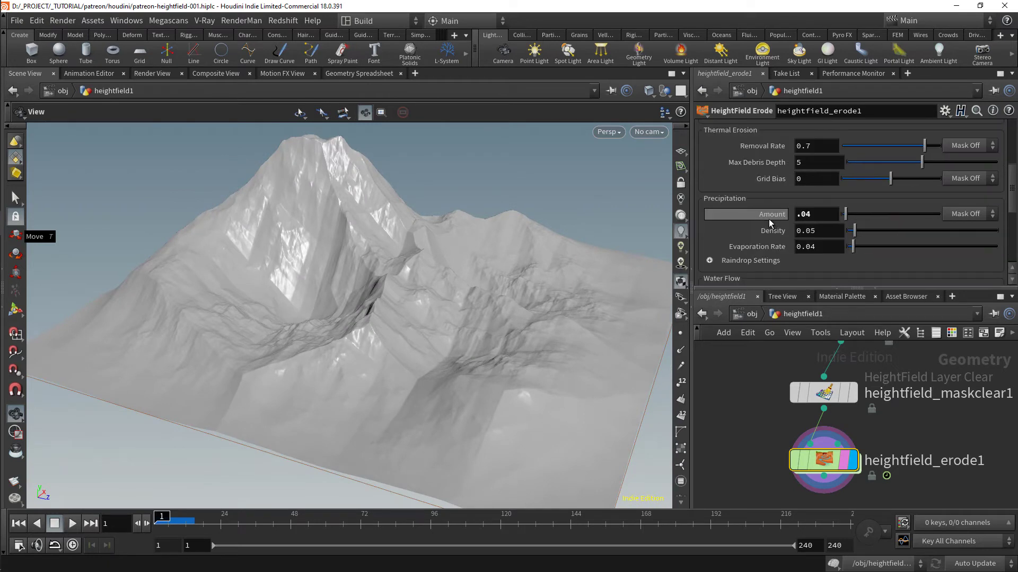
scroll(770, 222, down, 4)
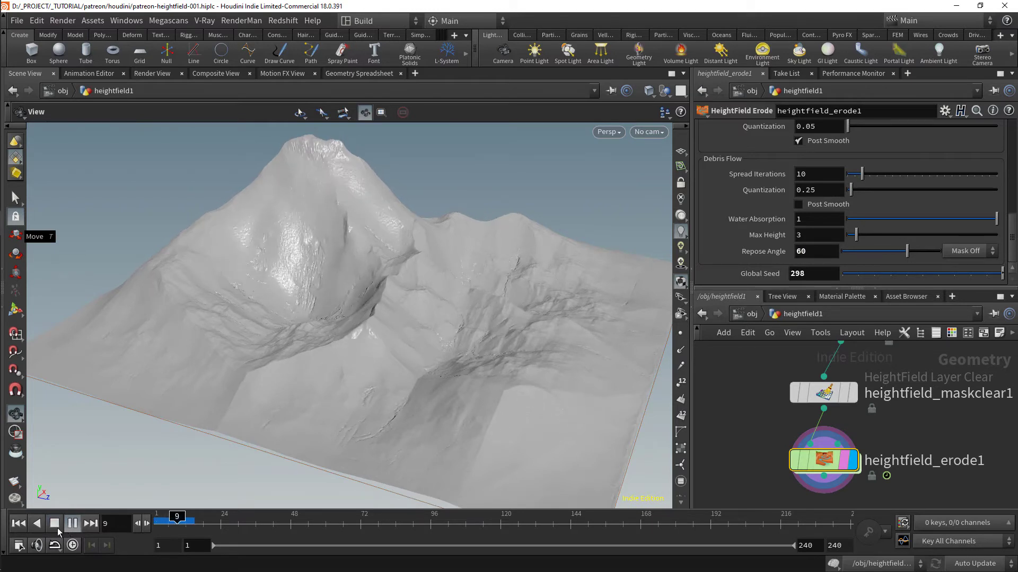
click(71, 527)
Rerun the erosion simulation from frame 1 to about frame 17 and scrub its frames to inspect the eroded slopes
click(165, 527)
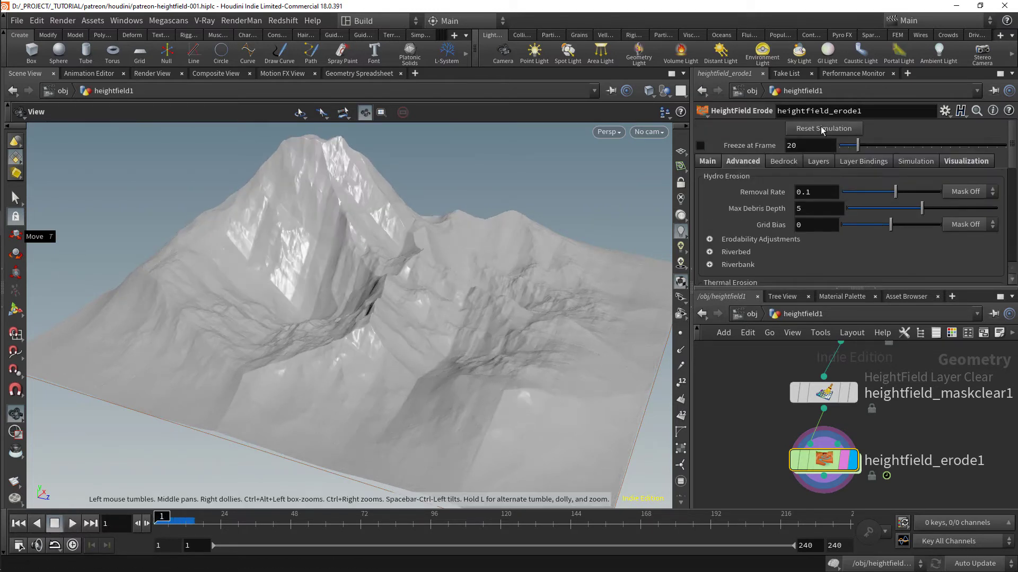
click(75, 528)
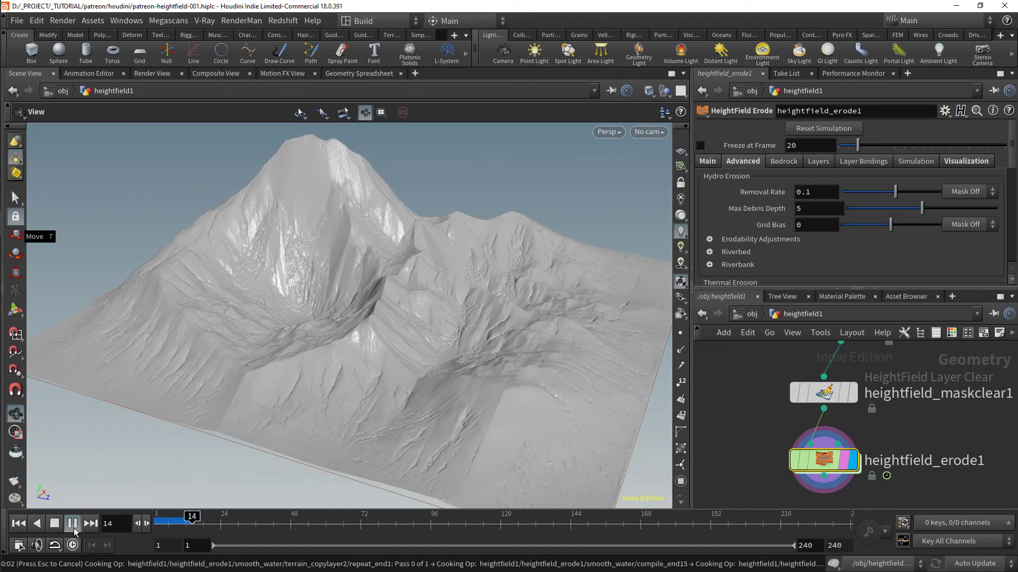
click(74, 526)
drag(304, 372, 326, 374)
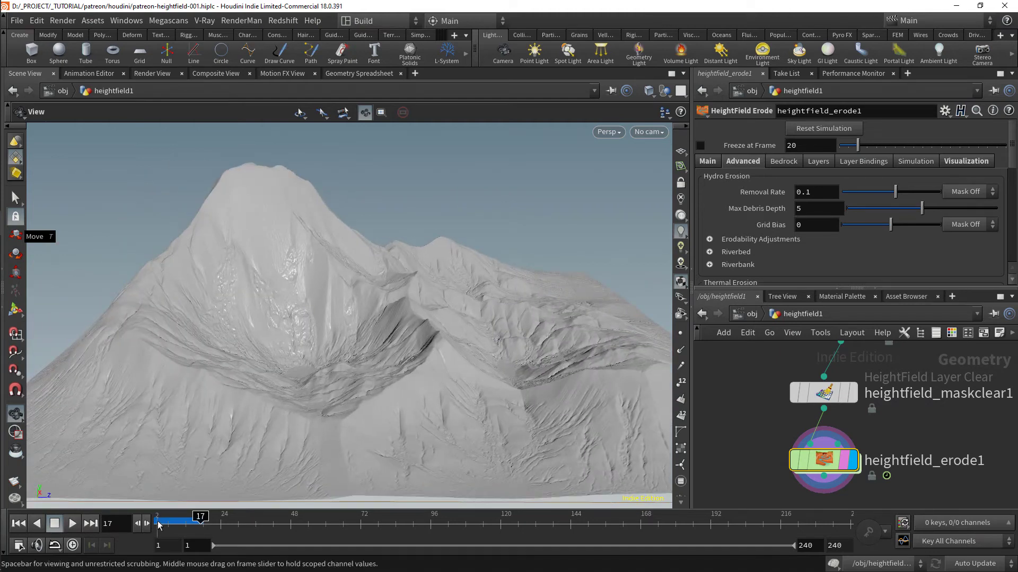
drag(158, 524, 194, 519)
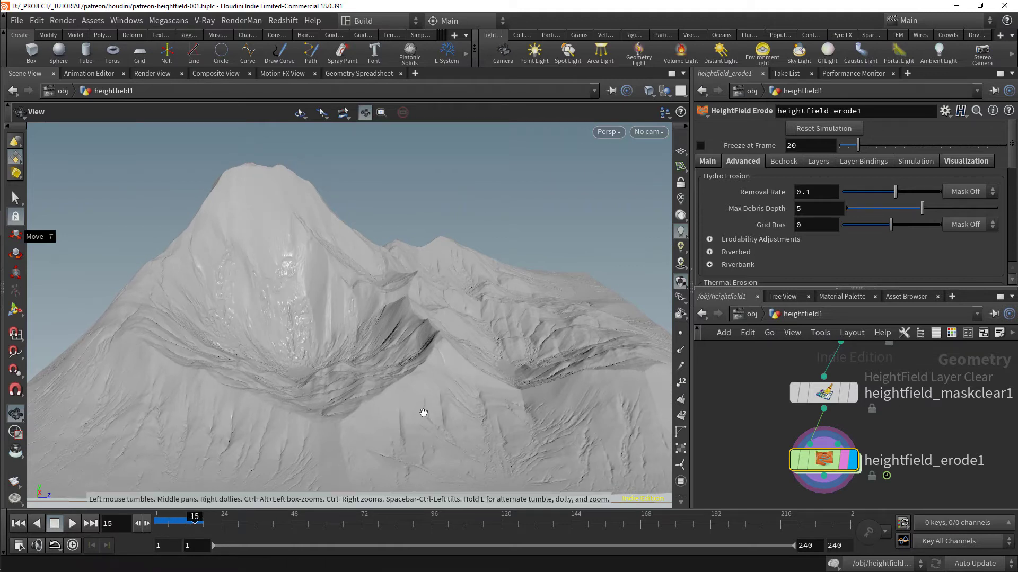
Turn on Visualize for heightfield_erode1 and view the colored terrain at frame 10
click(961, 161)
click(821, 179)
drag(465, 302, 437, 318)
mouse_move(194, 518)
mouse_down()
mouse_move(152, 522)
mouse_move(181, 516)
mouse_up()
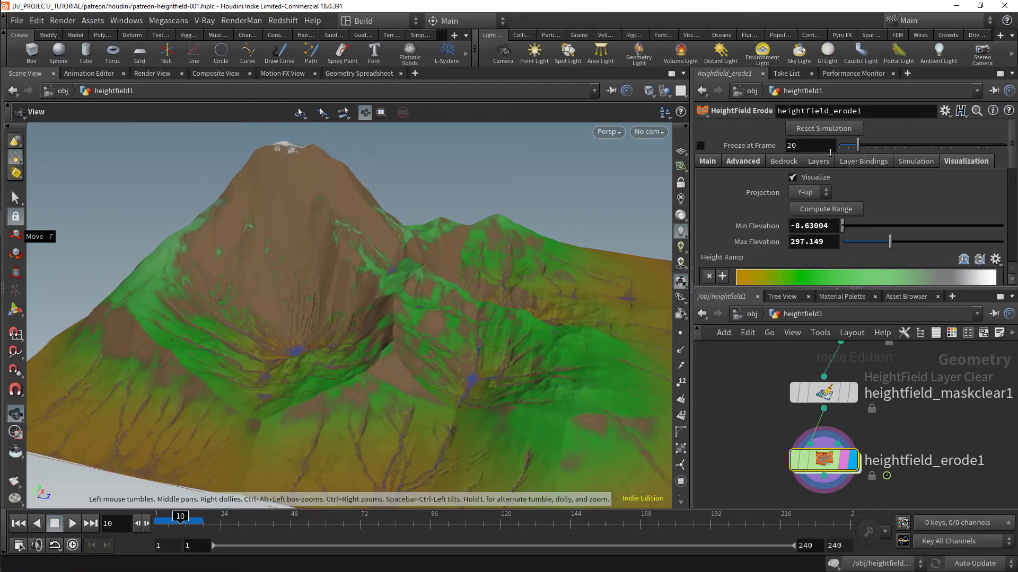
Turn off Visualize for heightfield_erode1 and freeze the erosion output at frame 10
click(811, 180)
drag(470, 279, 395, 297)
double_click(808, 142)
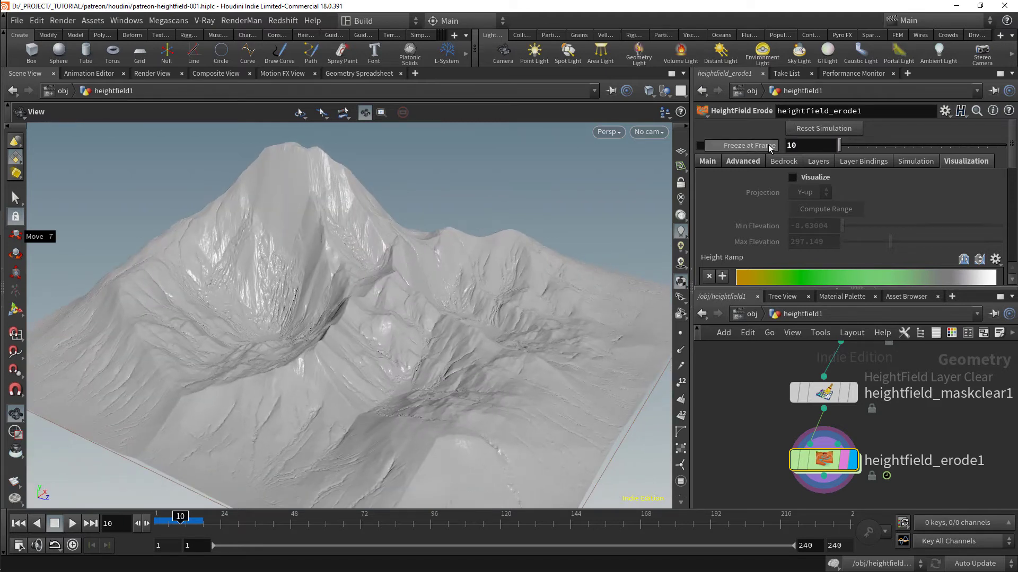
click(731, 148)
drag(586, 246, 536, 281)
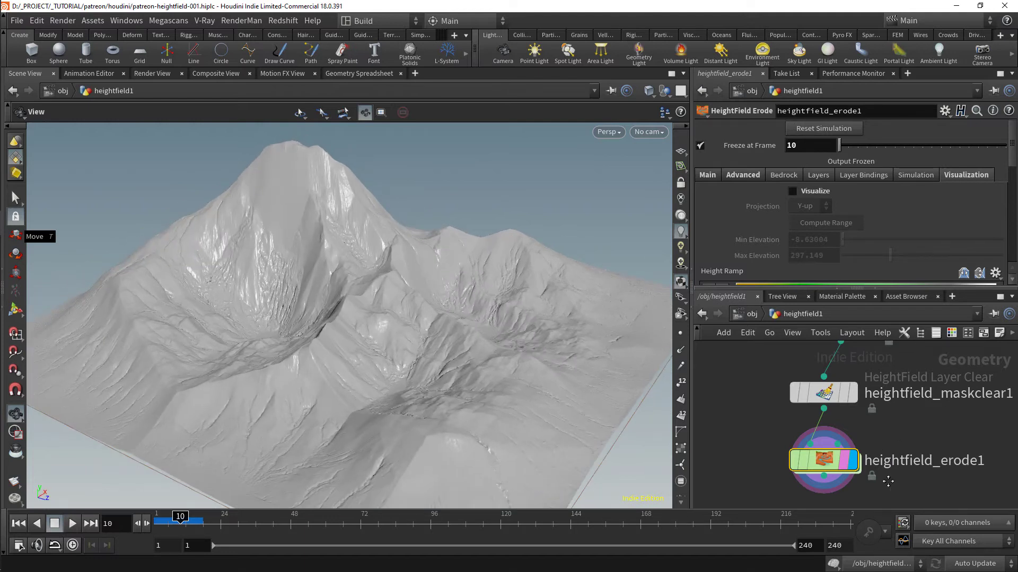
Try a HeightField Distort by Noise node wired after heightfield_erode1, and delete it again
middle_drag(888, 482, 900, 396)
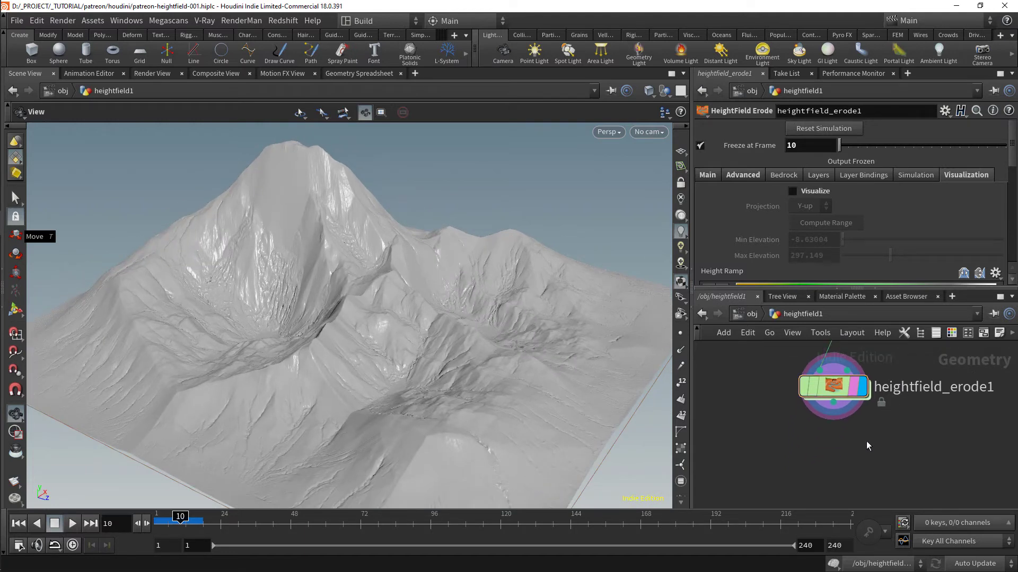
key(Tab)
text(distor)
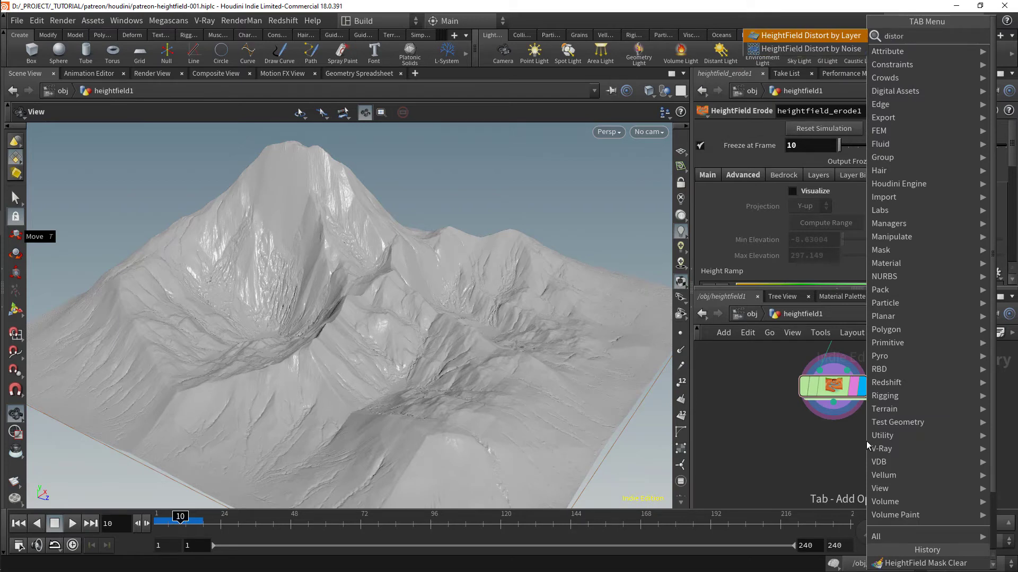
key(Down)
key(Return)
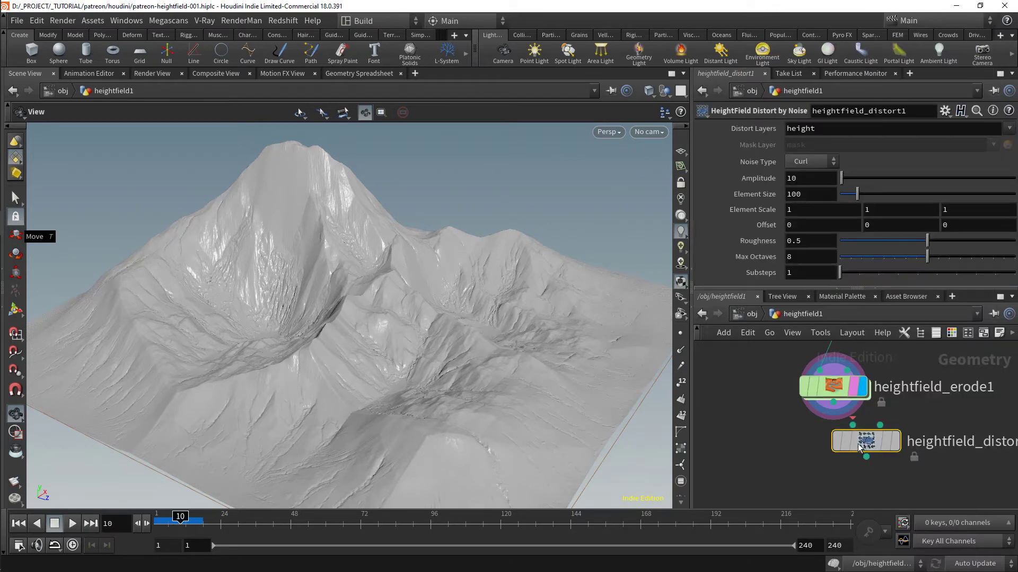
click(818, 450)
drag(819, 450, 834, 404)
mouse_move(864, 479)
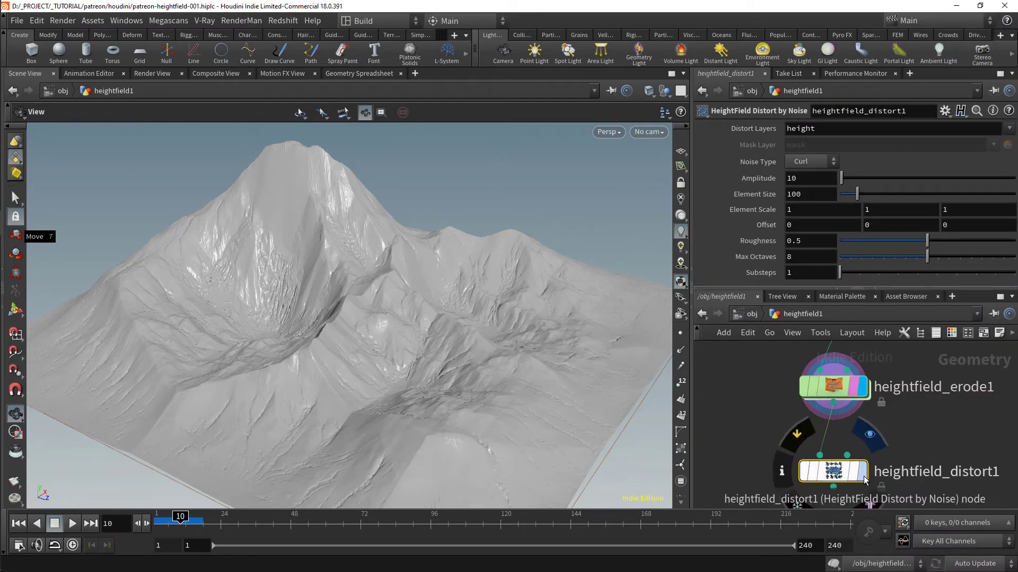
scroll(861, 474, down, 1)
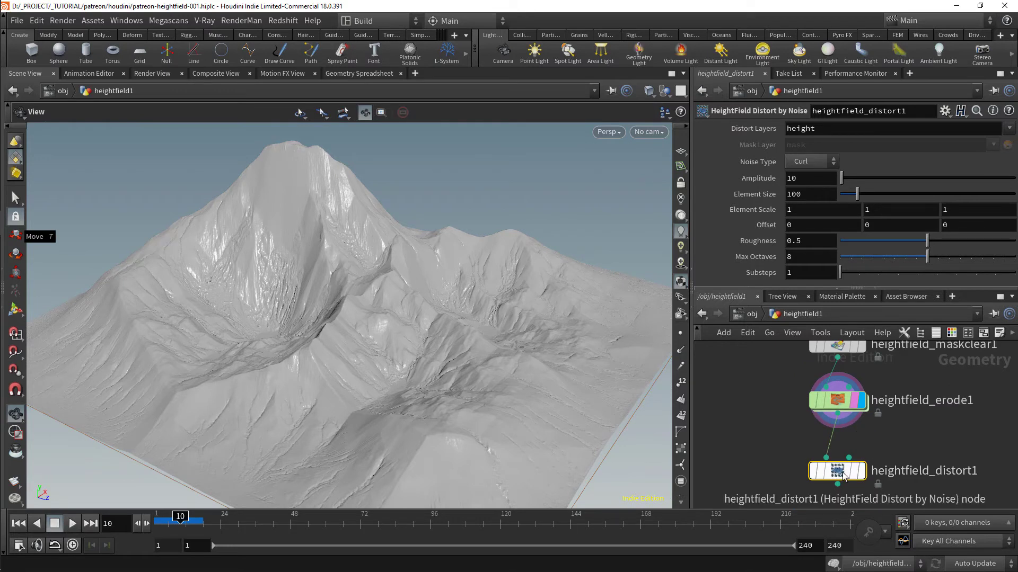
key(Delete)
Unfreeze heightfield_erode1, return the timeline to frame 1 and reset the erosion simulation
middle_drag(919, 398, 914, 469)
click(700, 145)
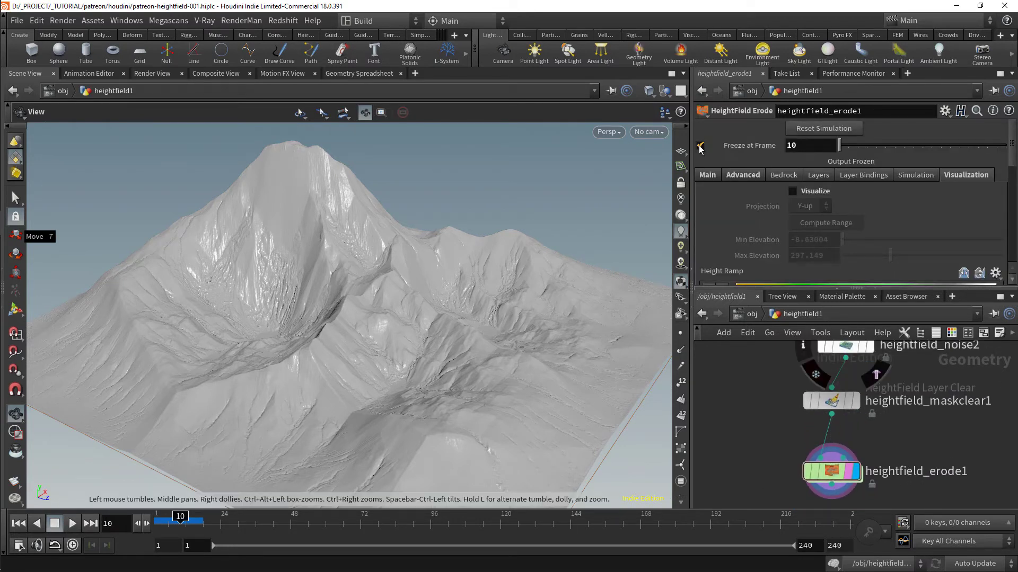
drag(167, 520, 158, 519)
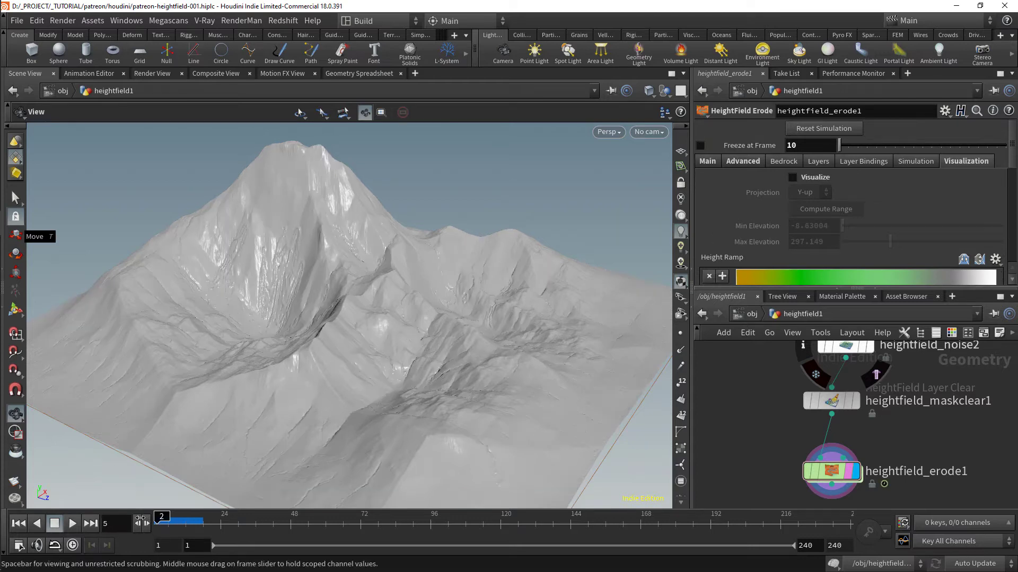
click(831, 125)
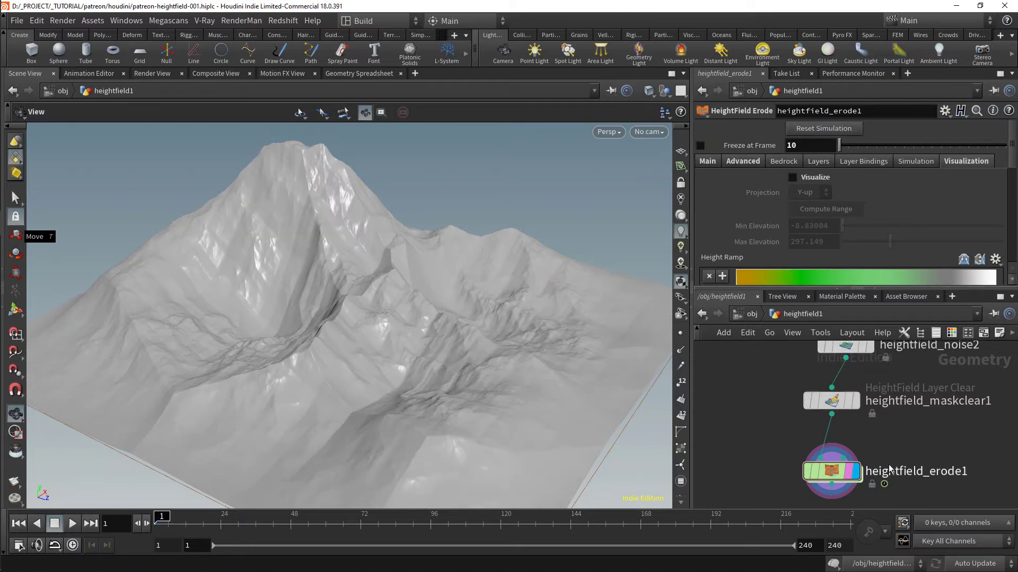
Insert a HeightField Distort by Noise node between heightfield_maskclear1 and heightfield_erode1 and display its result
middle_drag(887, 489, 887, 449)
drag(830, 436, 830, 481)
key(Tab)
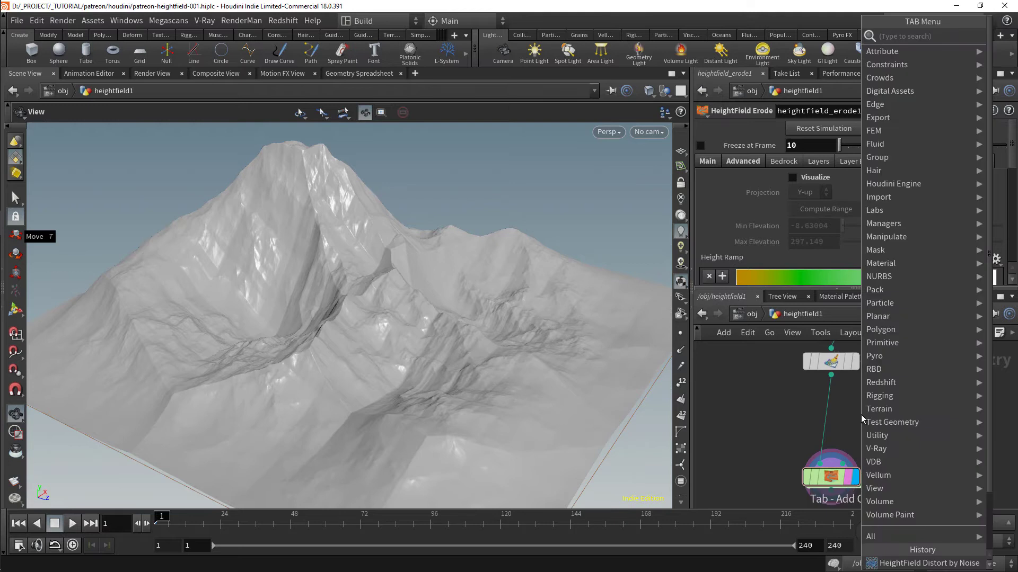
text(distortnoi)
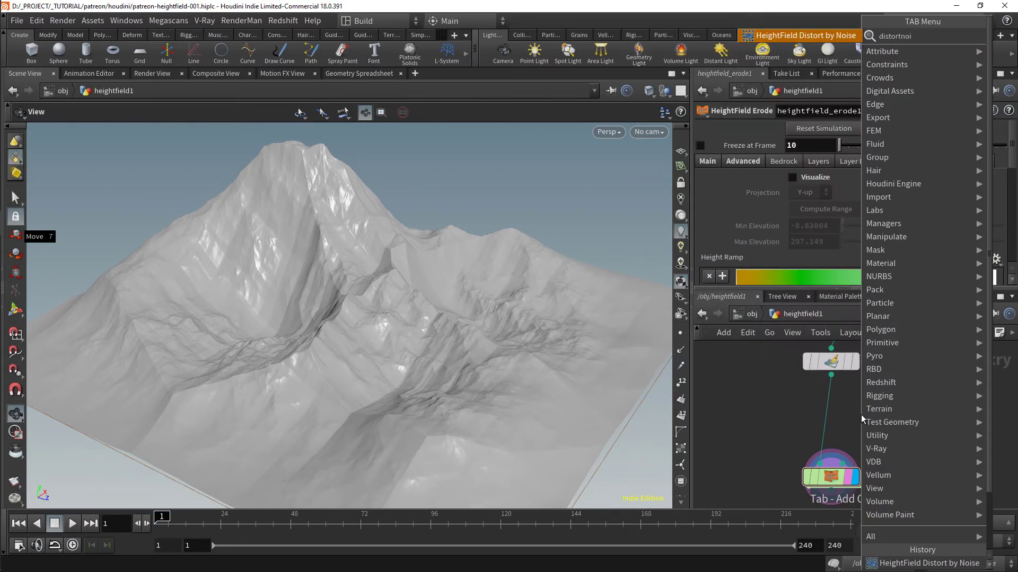
key(Return)
click(836, 424)
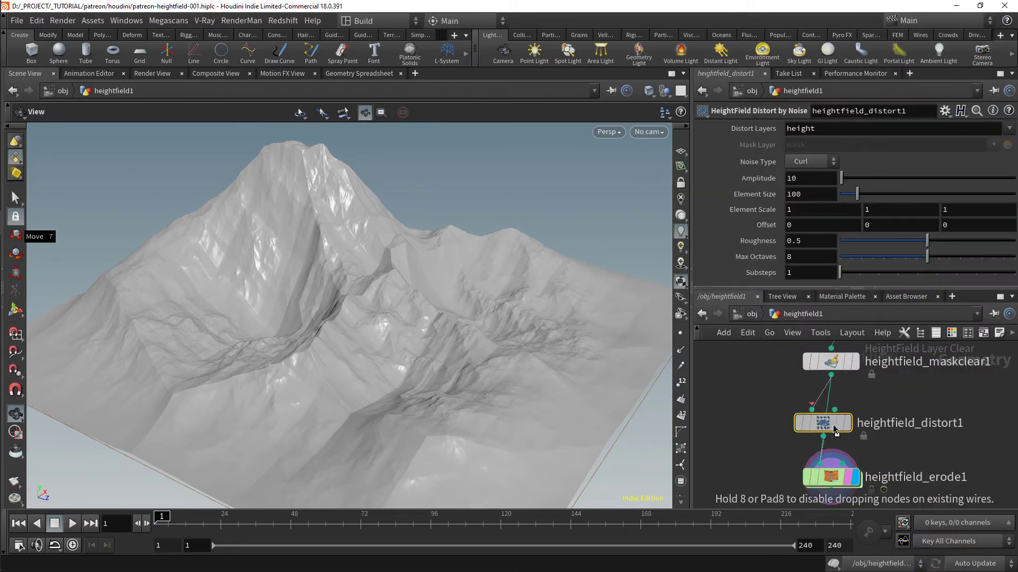
click(847, 426)
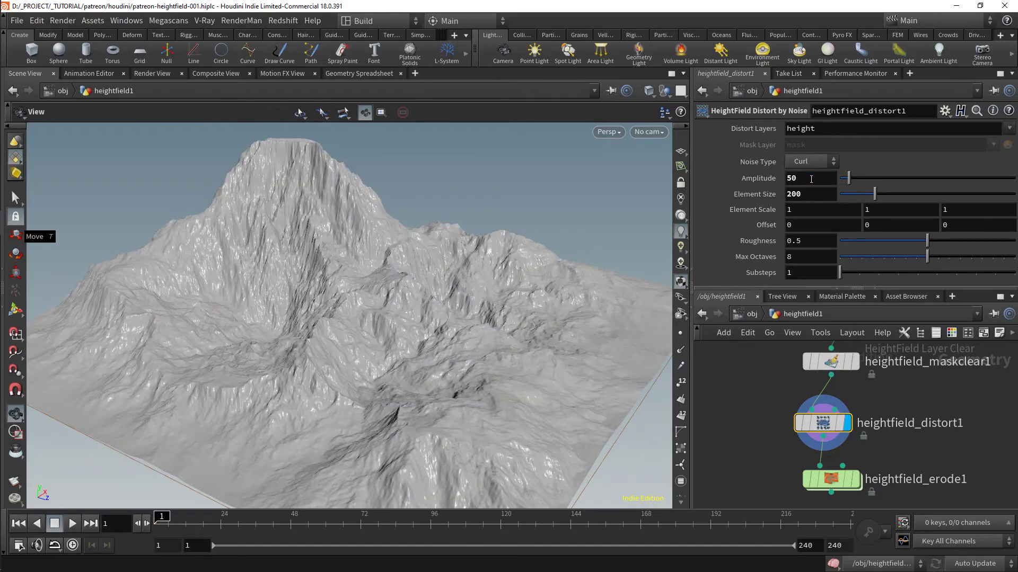
Set heightfield_distort1's Amplitude to 50, try smaller Element Sizes and settle on 500
key(Return)
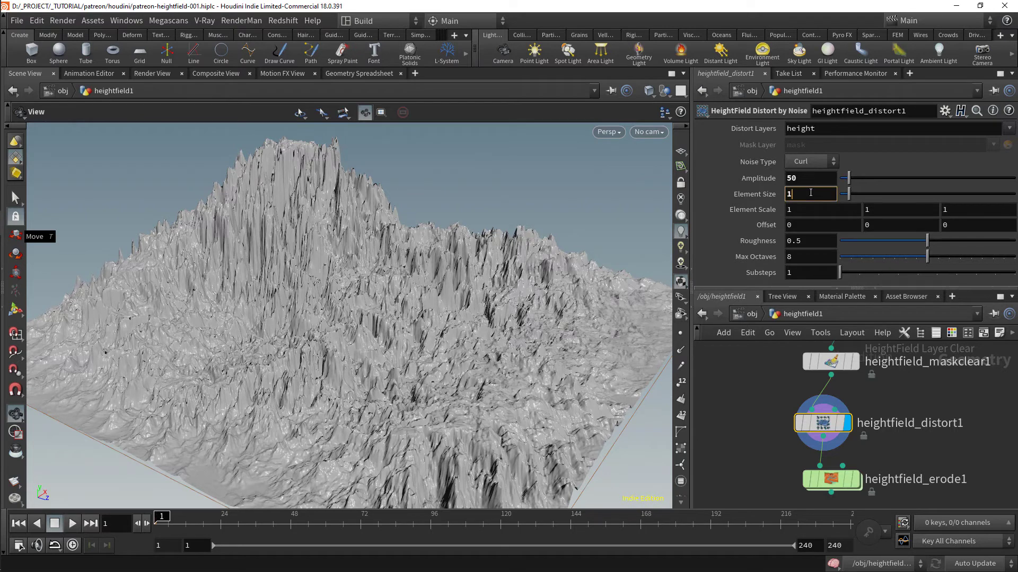
key(Return)
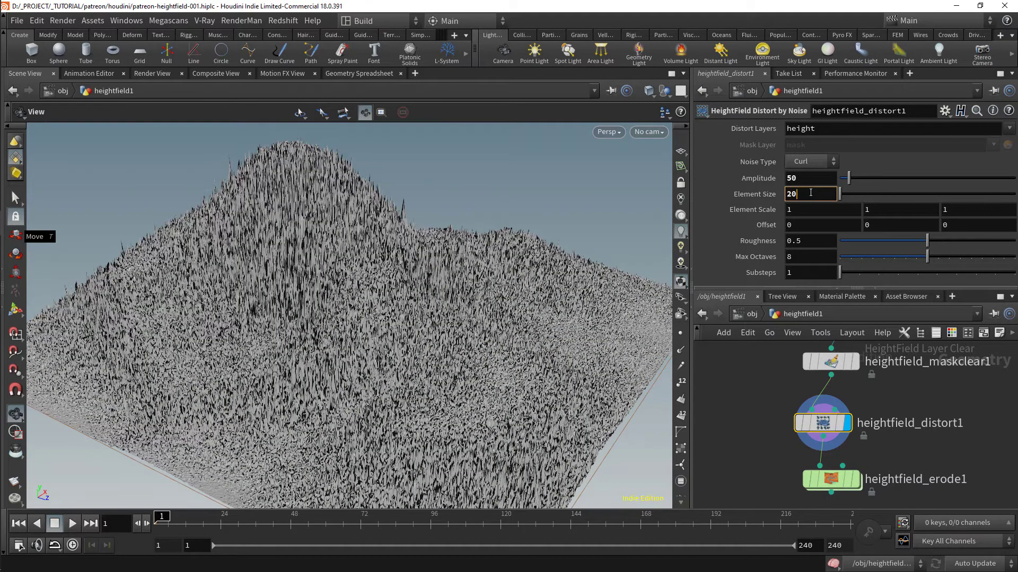
text(0)
key(Return)
text(00)
key(Return)
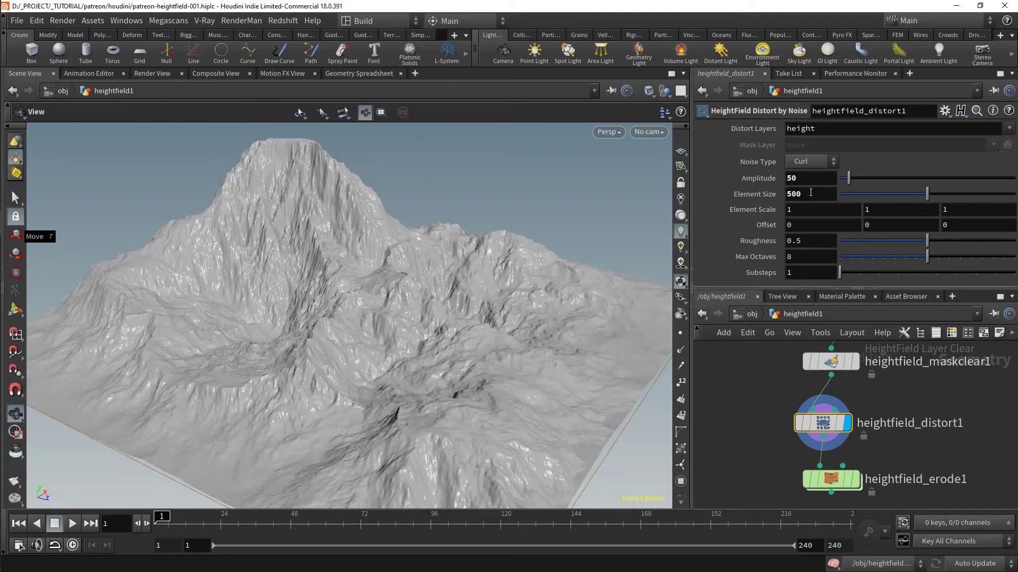
Toggle the bypass of heightfield_distort1 to compare the mountain with and without distortion, and examine the distorted slopes from different angles
click(800, 427)
click(800, 428)
click(799, 428)
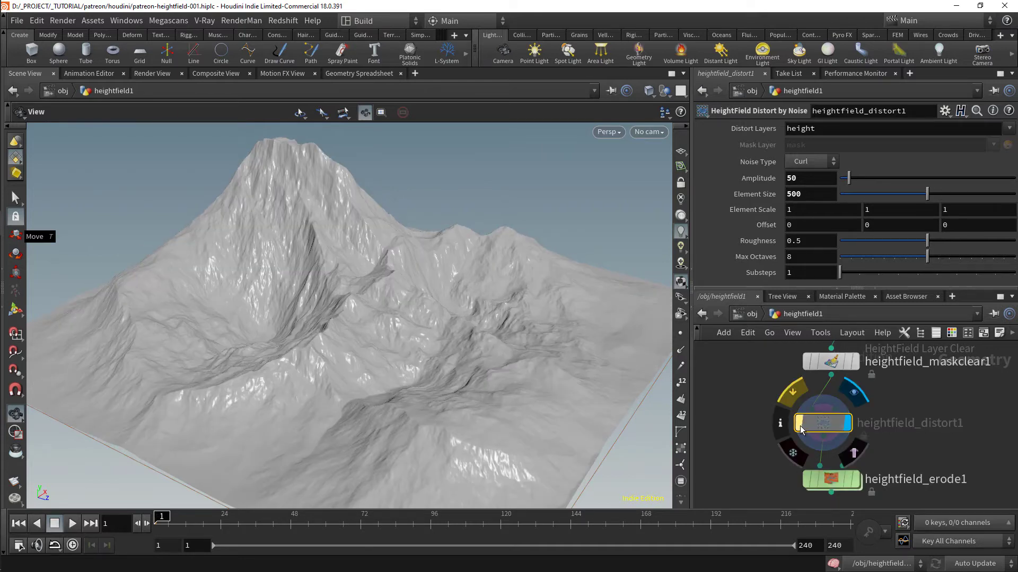
click(800, 428)
drag(278, 282, 325, 268)
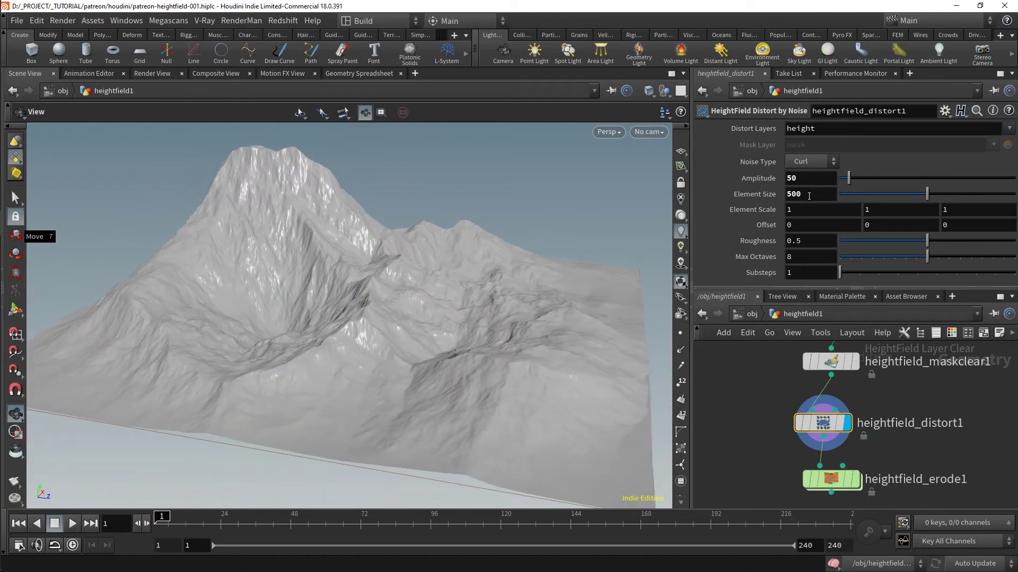
right_drag(424, 337, 387, 336)
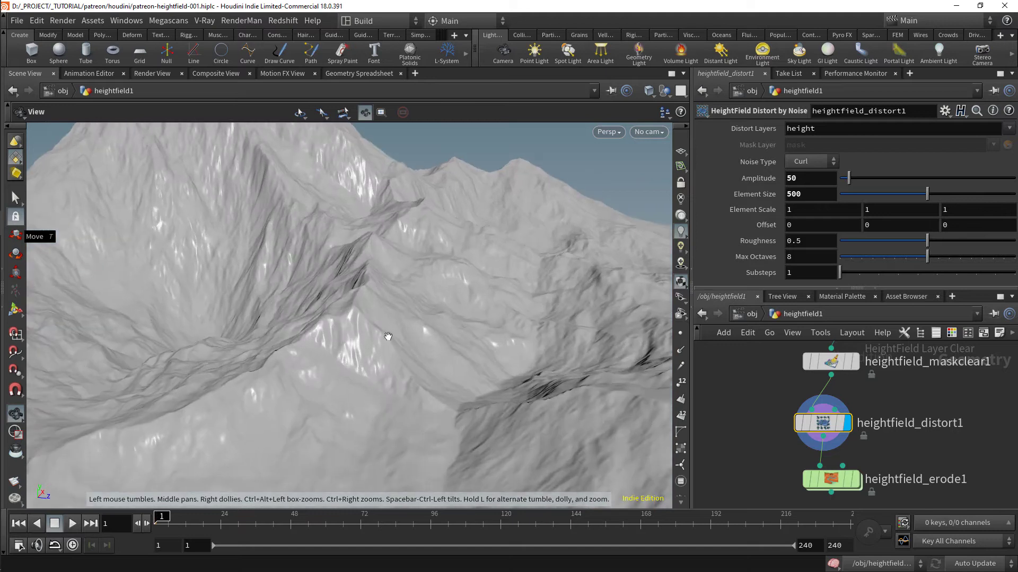
drag(375, 325, 373, 316)
middle_drag(491, 320, 626, 369)
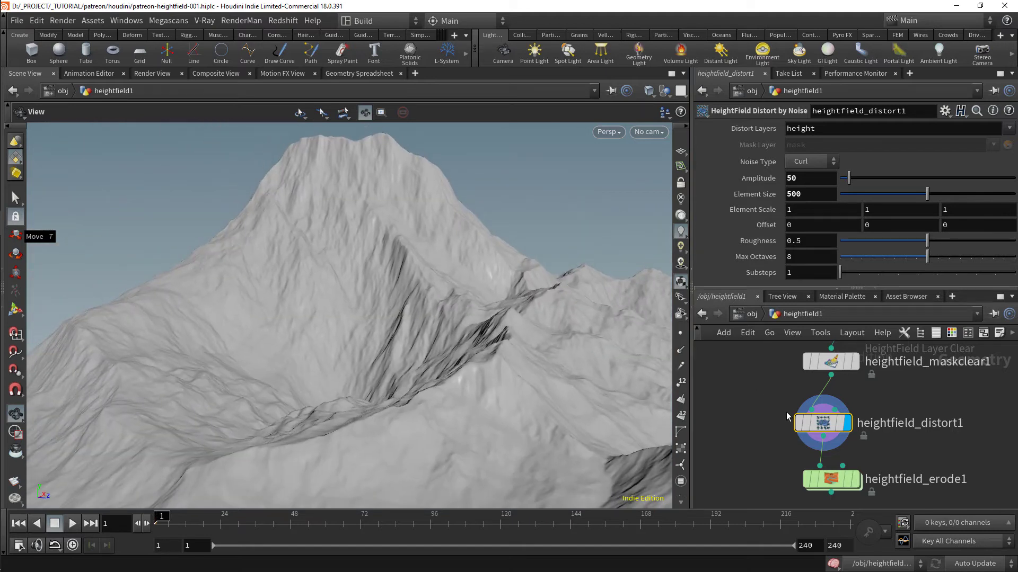
mouse_move(793, 422)
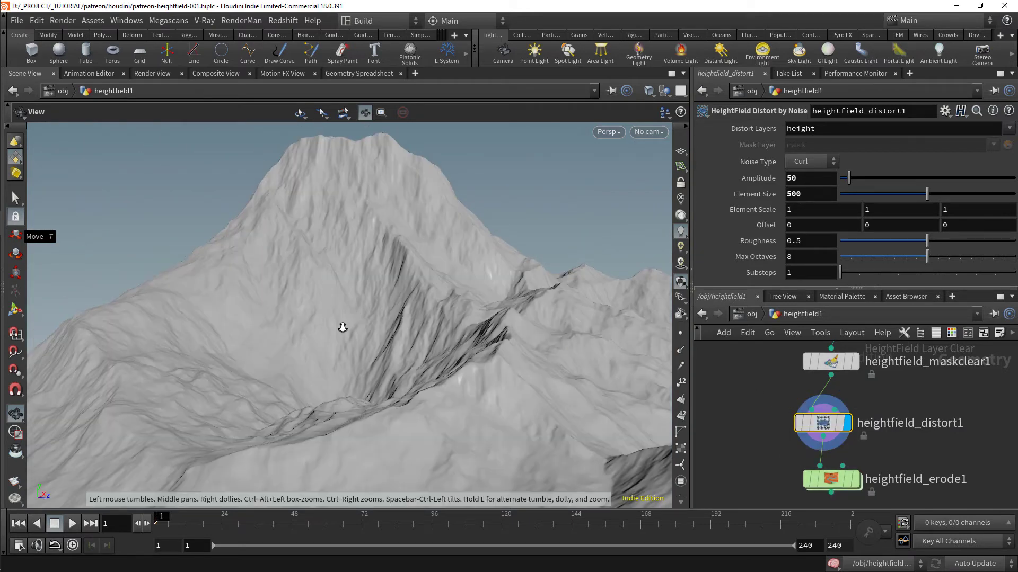
right_drag(343, 327, 338, 307)
drag(372, 328, 408, 362)
middle_drag(501, 401, 477, 348)
scroll(834, 460, up, 1)
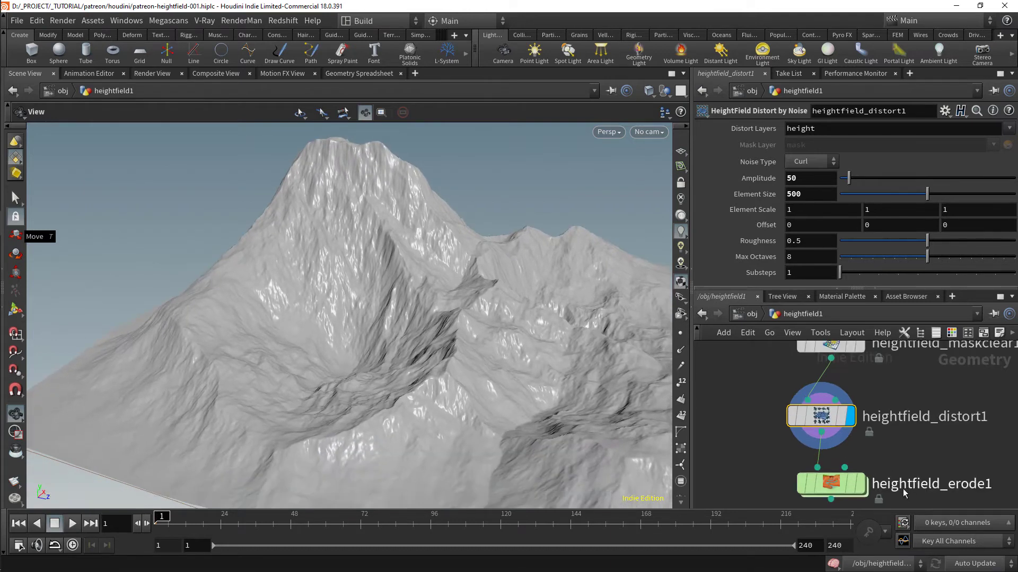
Place heightfield_erode1 under heightfield_distort1, display it and turn on its Visualize option
middle_drag(922, 447, 923, 392)
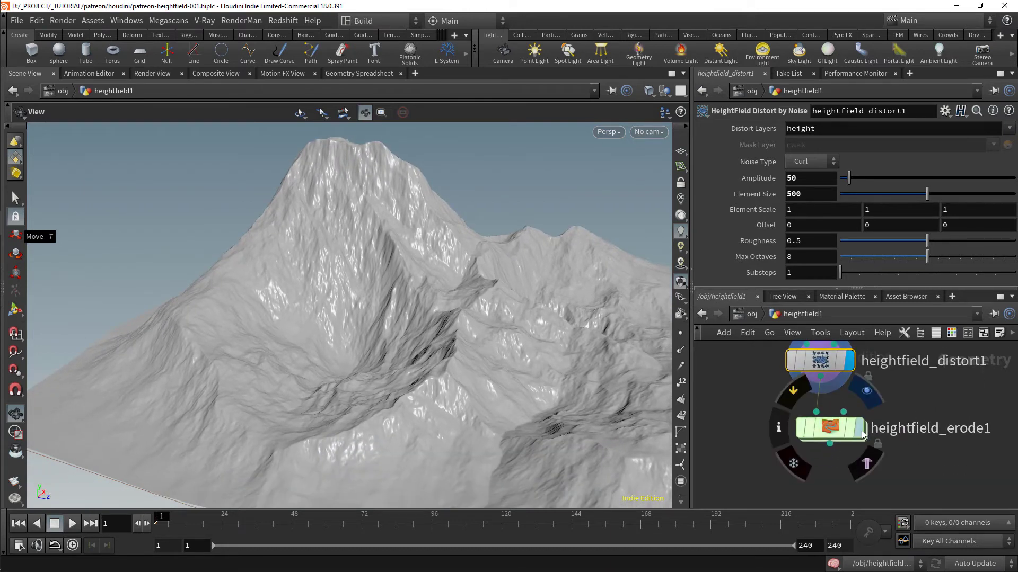
click(863, 435)
drag(826, 433, 816, 441)
click(816, 441)
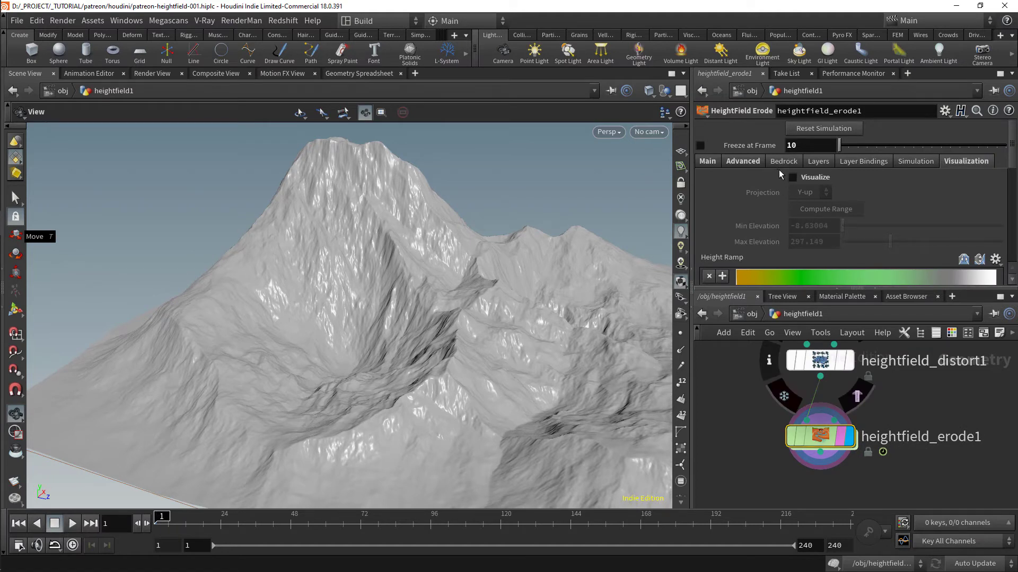
click(792, 177)
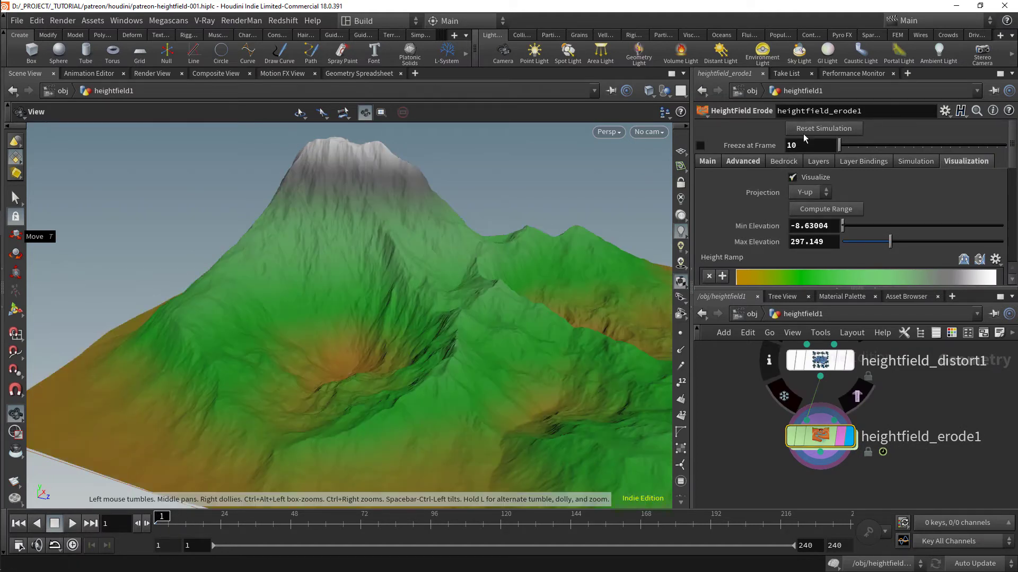
Set heightfield_erode1's Debris Flow to a Repose Angle of 75 and a Max Height of 4
click(755, 160)
scroll(758, 185, down, 5)
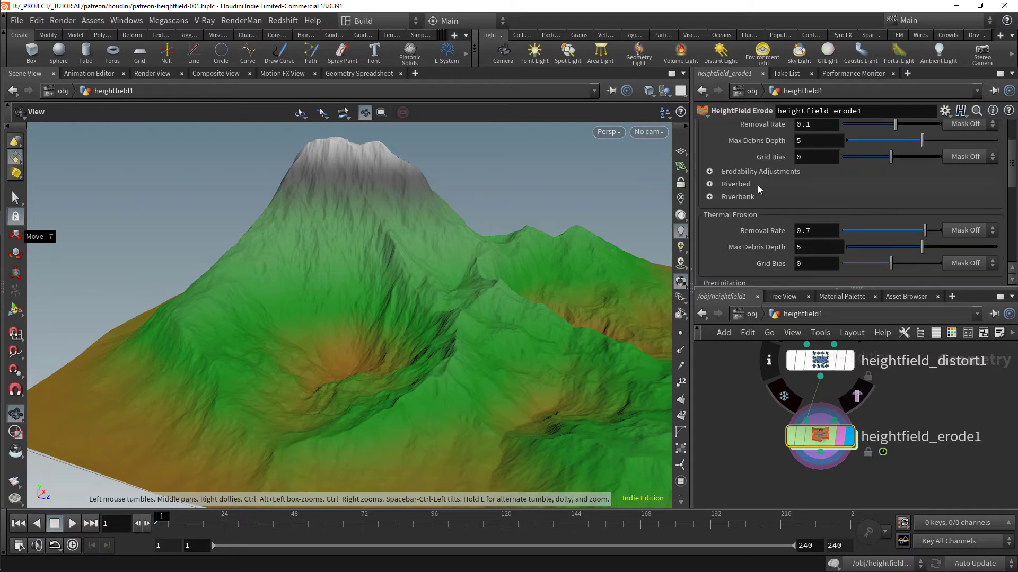
scroll(771, 196, down, 2)
click(821, 256)
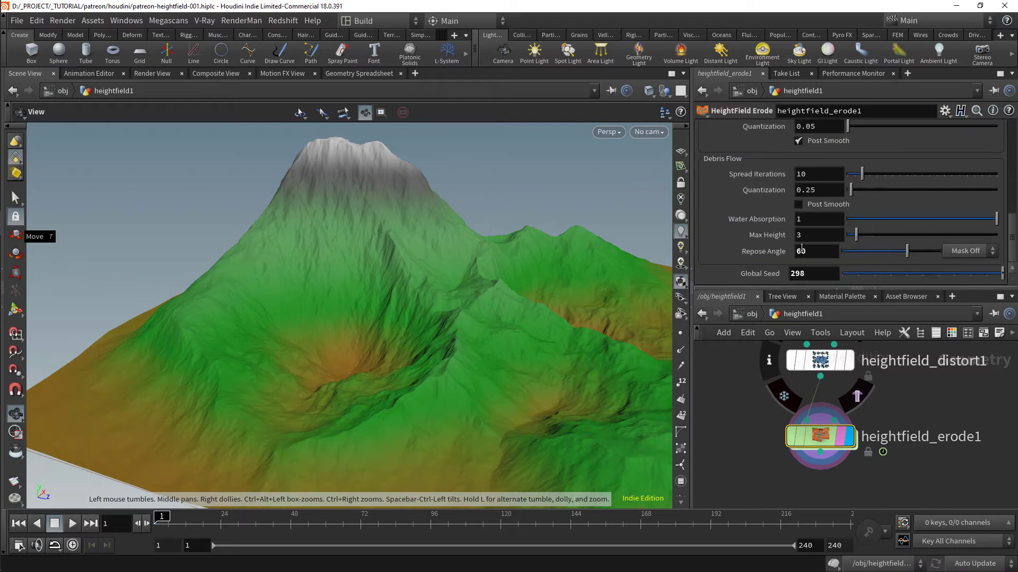
text(75)
key(Return)
key(Return)
Run the erosion simulation from frame 1 to frame 13 and inspect the eroded mountain
click(78, 527)
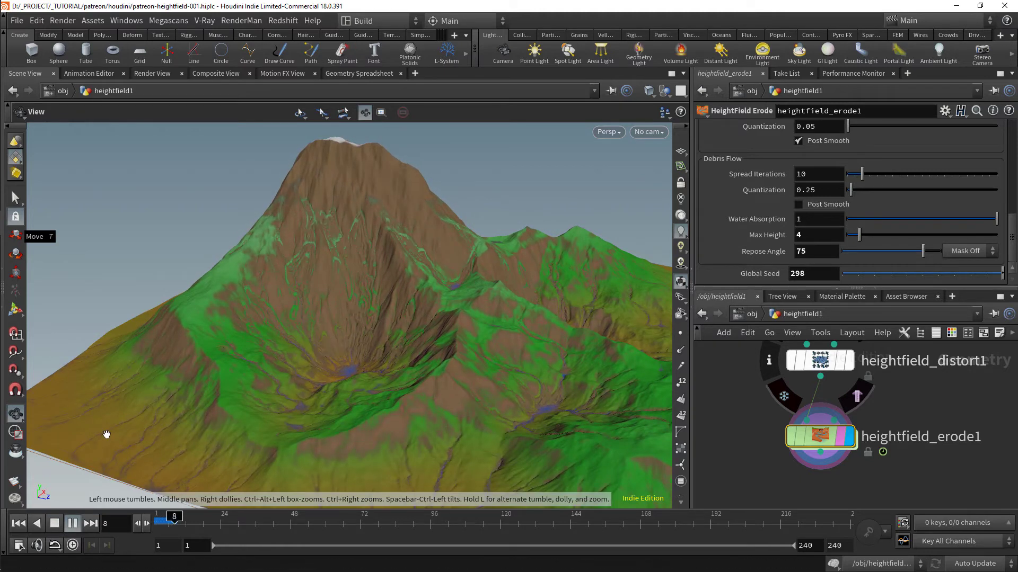
click(55, 524)
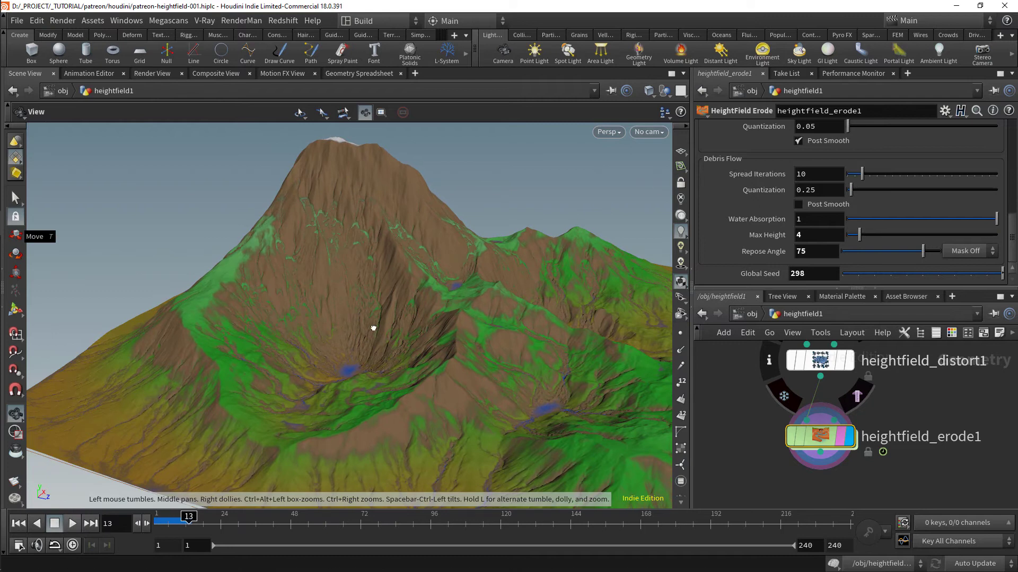
drag(373, 328, 345, 334)
Turn off Visualize for heightfield_erode1 and freeze the erosion output at frame 13
scroll(924, 174, up, 10)
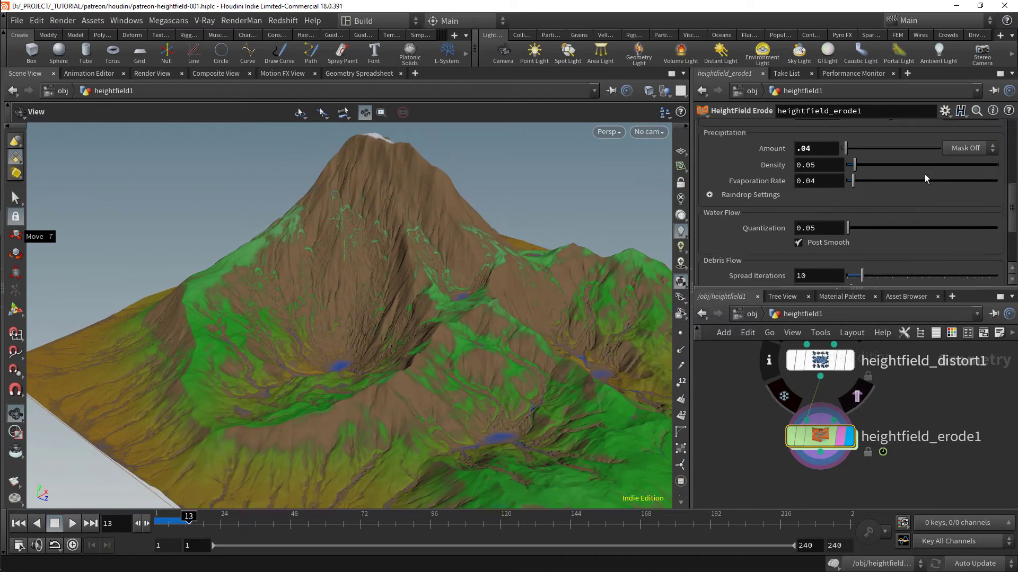
scroll(924, 174, up, 5)
click(975, 163)
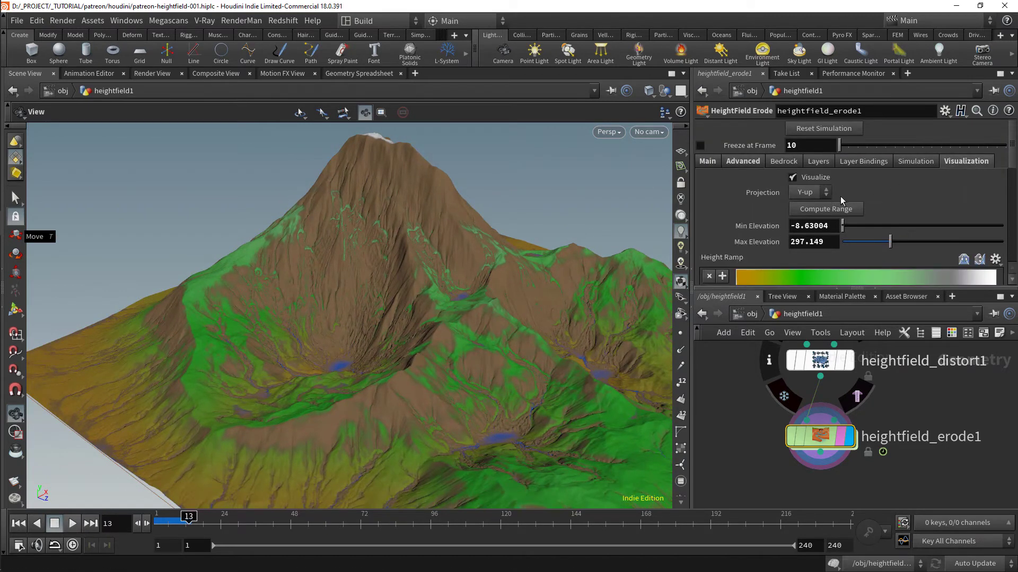
click(815, 177)
drag(402, 301, 533, 281)
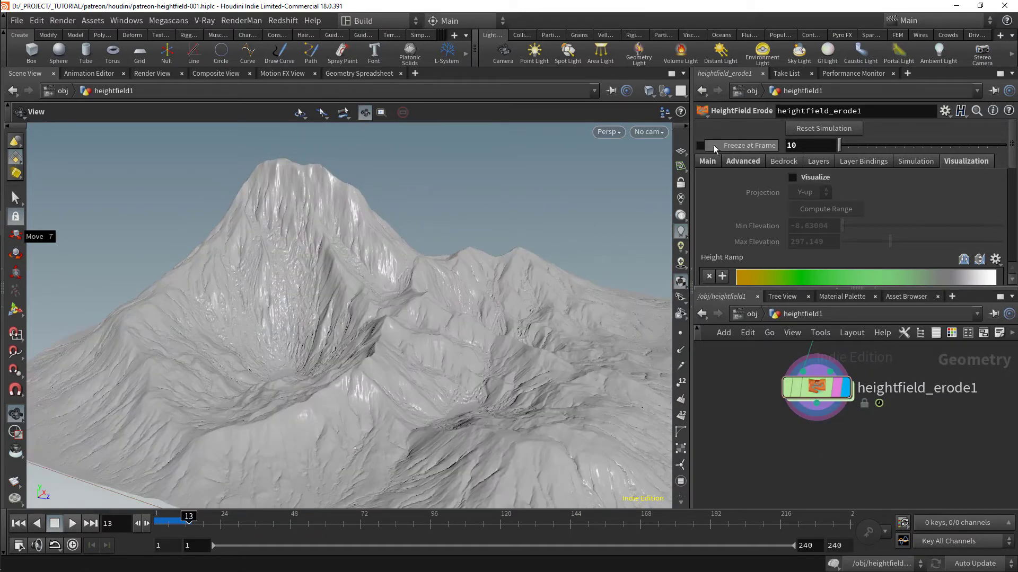
click(714, 148)
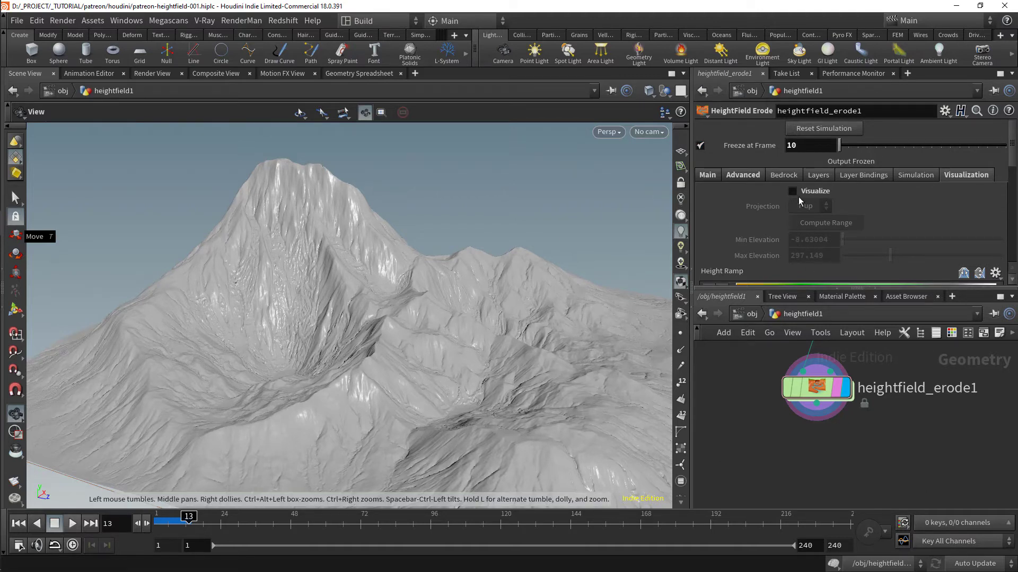
key(Return)
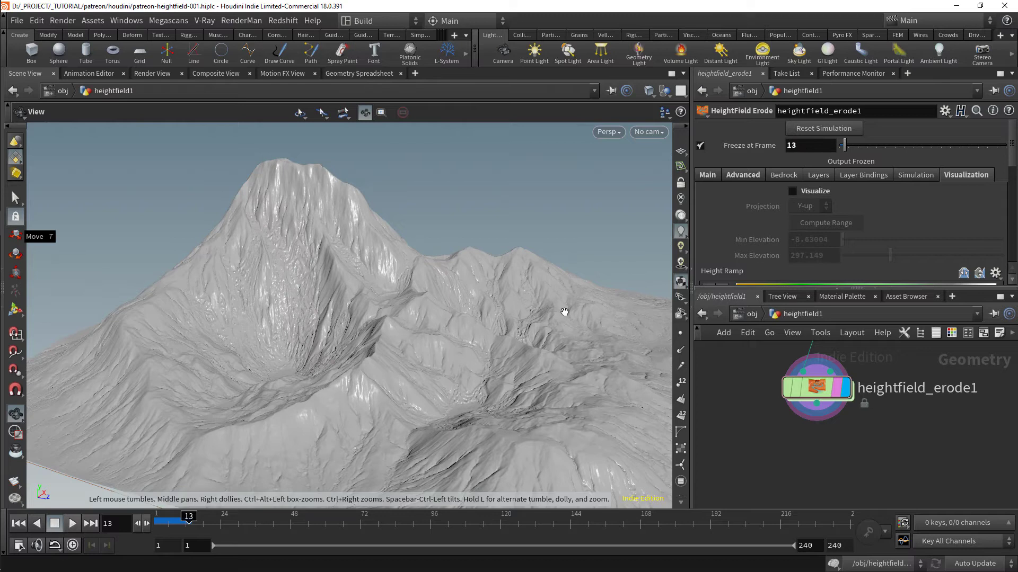
Add a HeightField Mask by Feature node under heightfield_erode1 and display it
drag(401, 359, 394, 362)
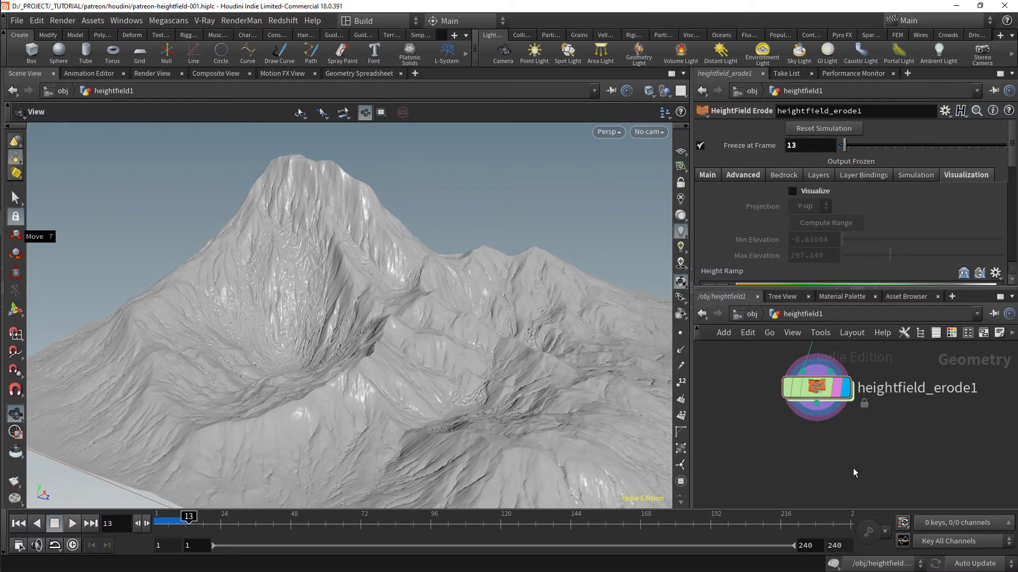
key(Tab)
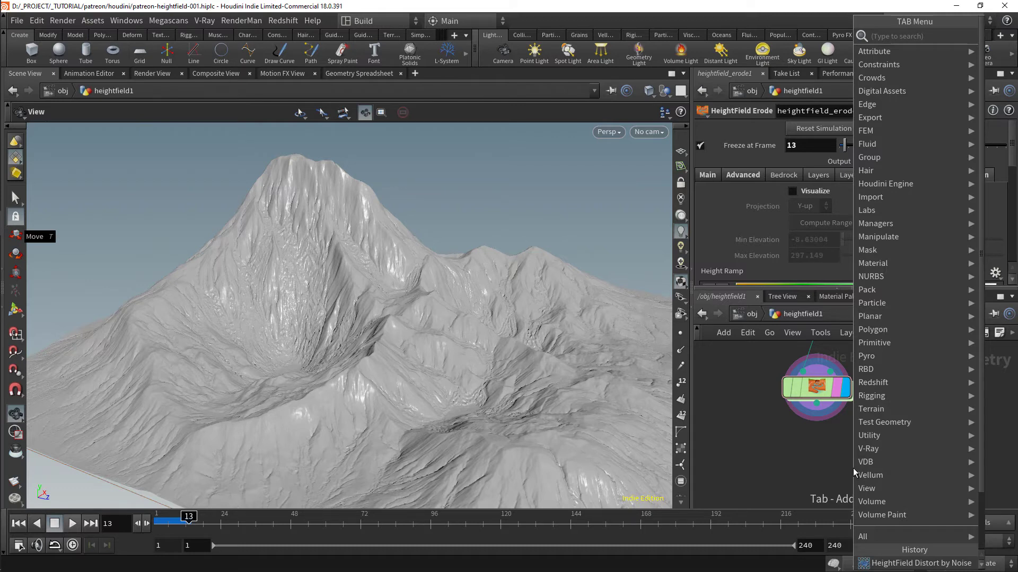
text(mask by f)
key(Return)
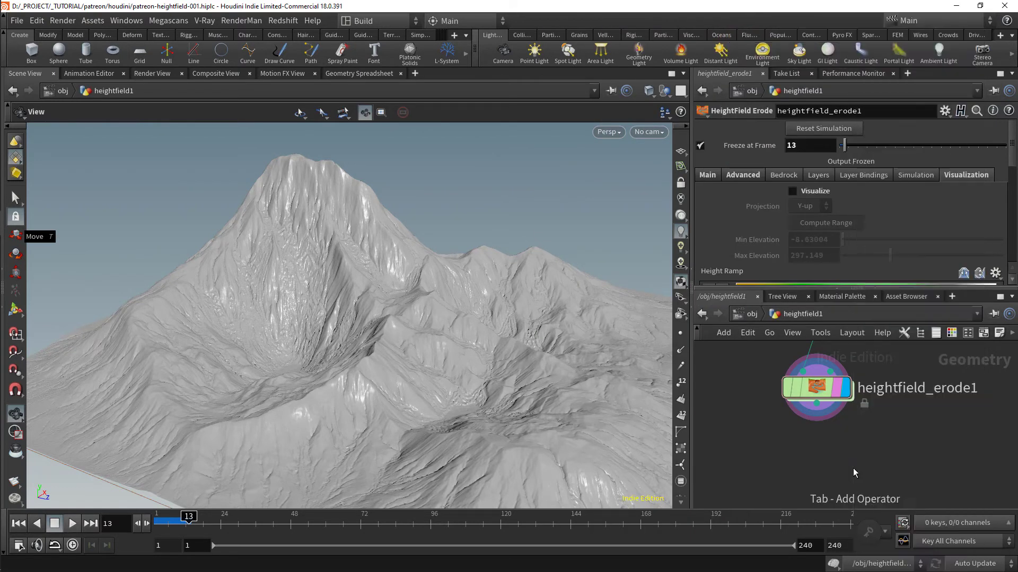
click(806, 477)
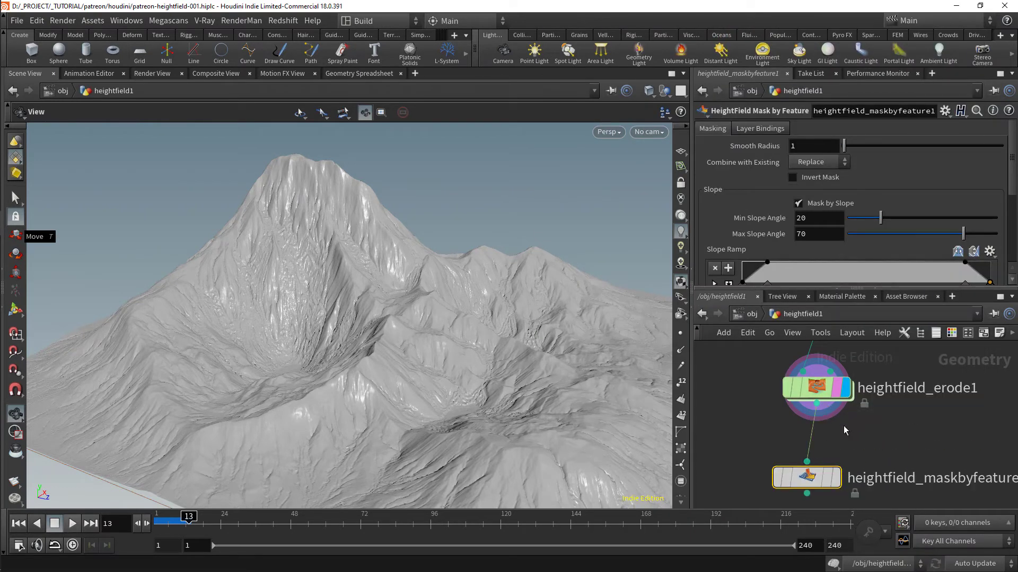
middle_drag(849, 427, 872, 389)
scroll(854, 442, up, 3)
click(858, 438)
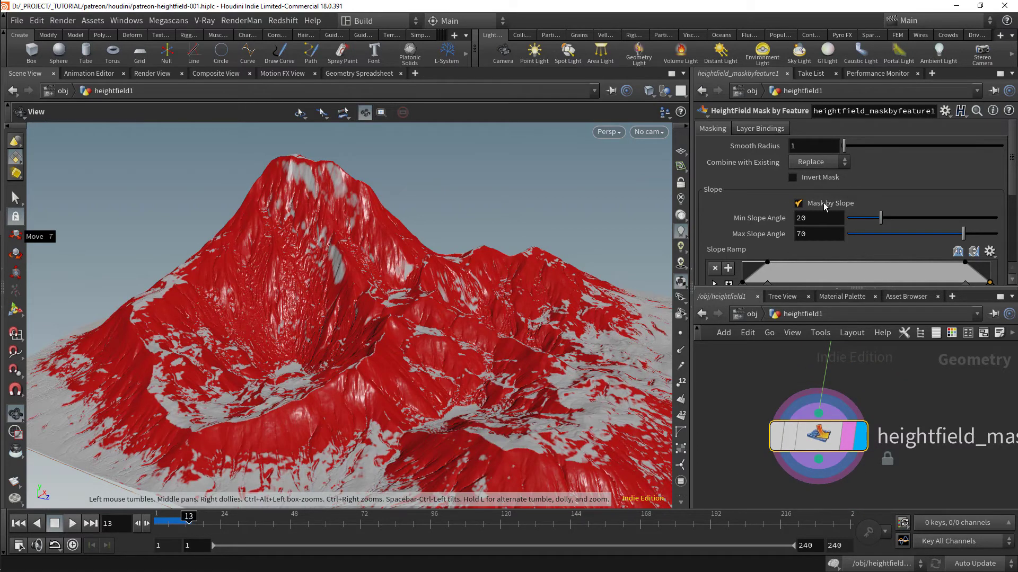
Soften both ends of heightfield_maskbyfeature1's Slope Ramp by moving its two upper points inward
mouse_move(524, 253)
mouse_down()
mouse_move(510, 271)
mouse_move(524, 268)
mouse_up()
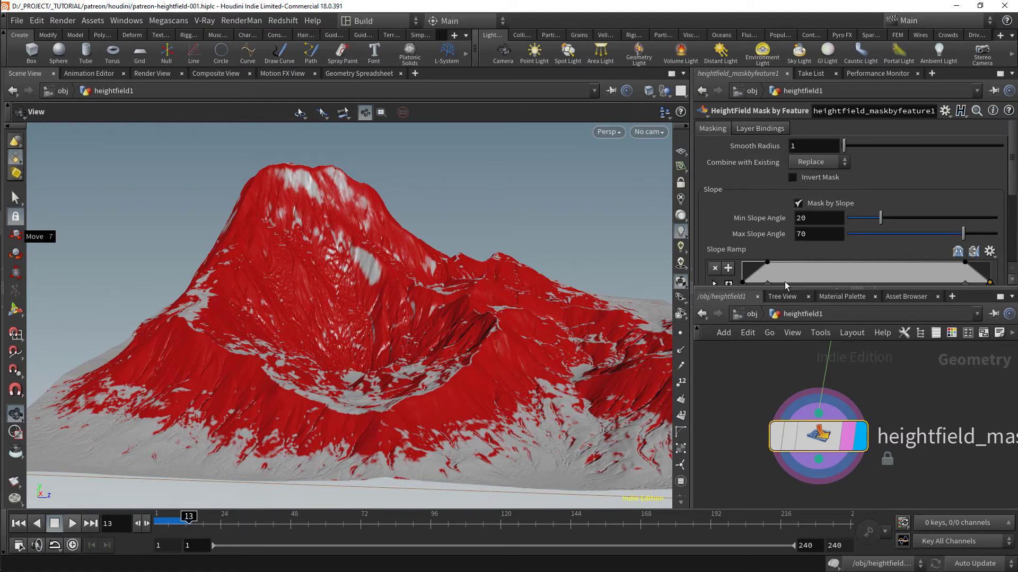
scroll(775, 263, down, 2)
drag(768, 256, 799, 257)
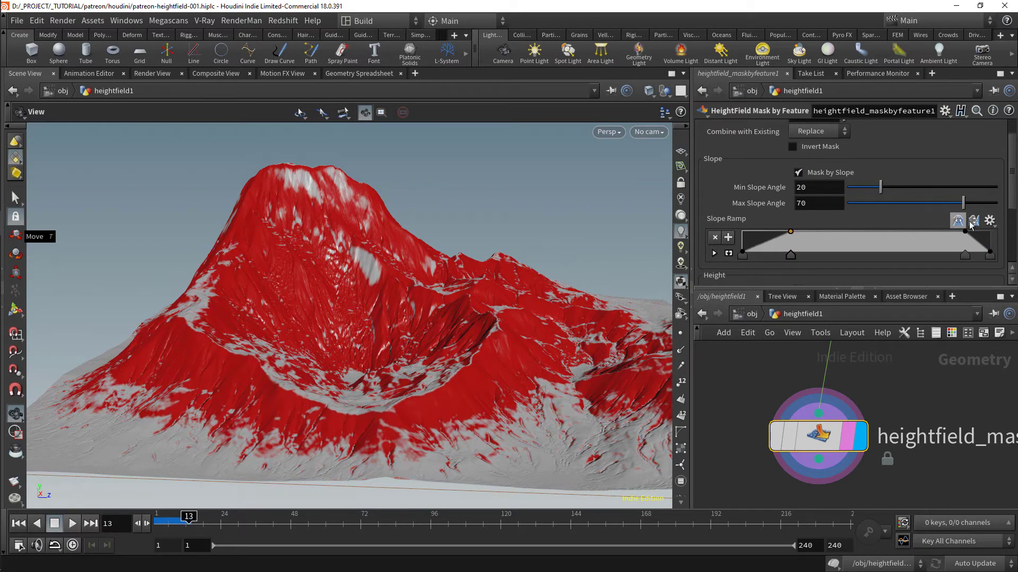
drag(962, 260, 926, 258)
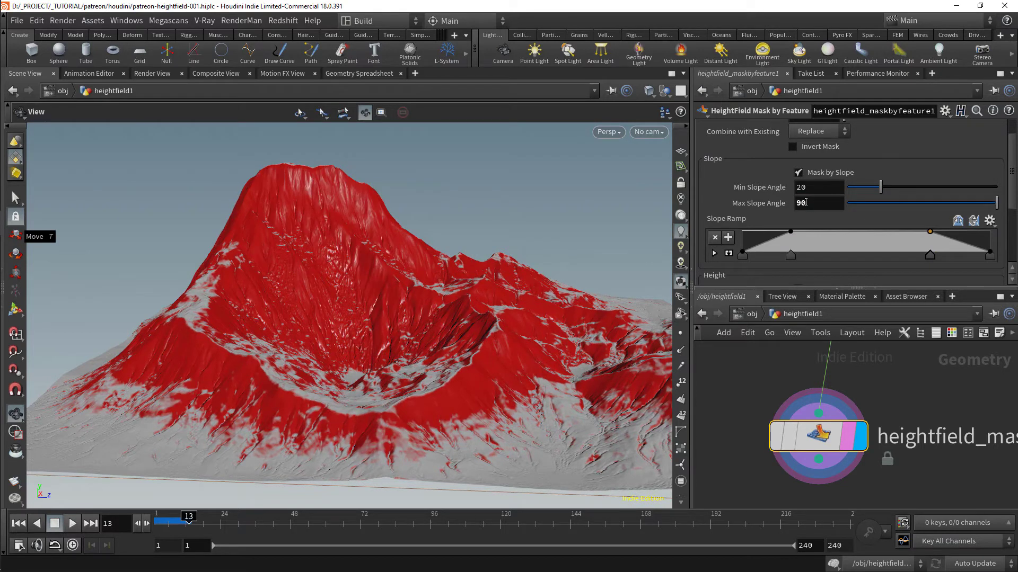
Set heightfield_maskbyfeature1's Max Slope Angle to 60 and move the Slope Ramp's two upper points further inward
click(806, 201)
text(50)
key(Return)
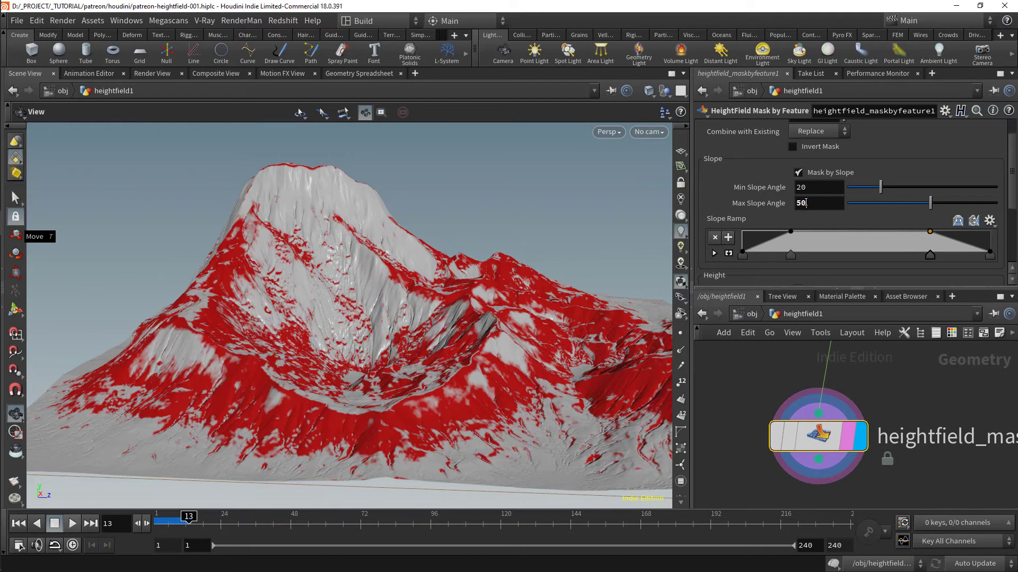
key(Return)
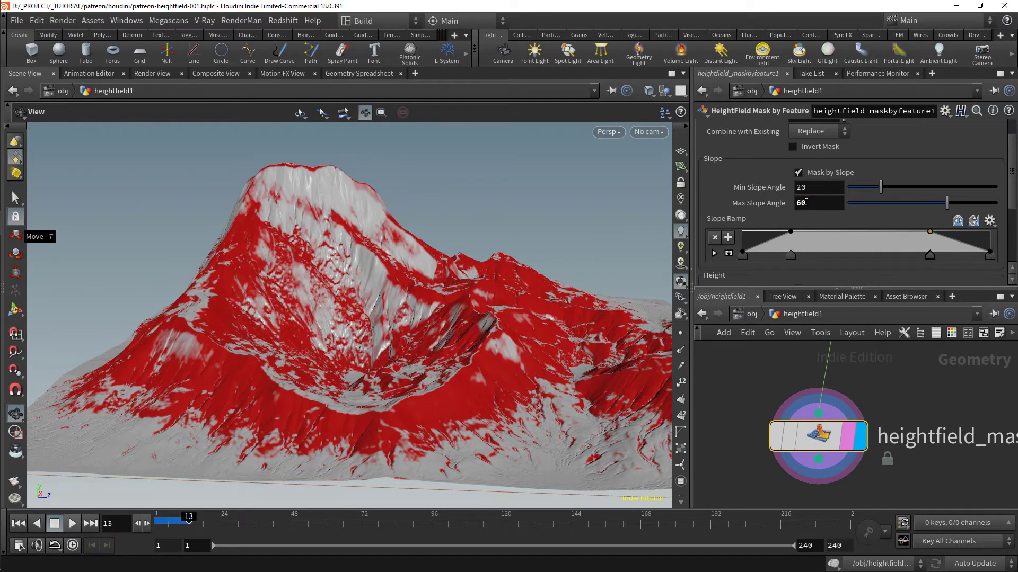
drag(382, 340, 511, 332)
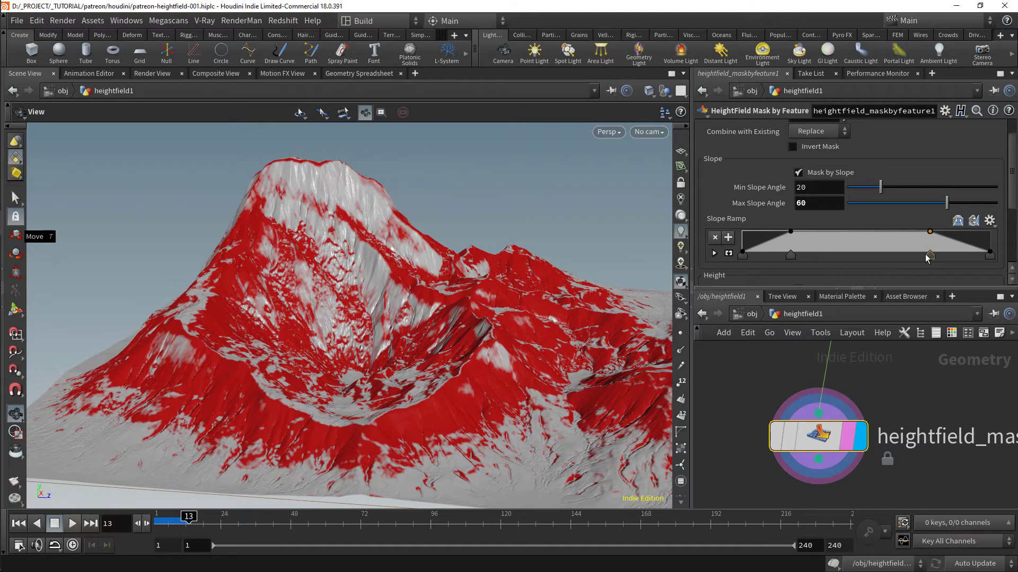
drag(927, 258, 899, 250)
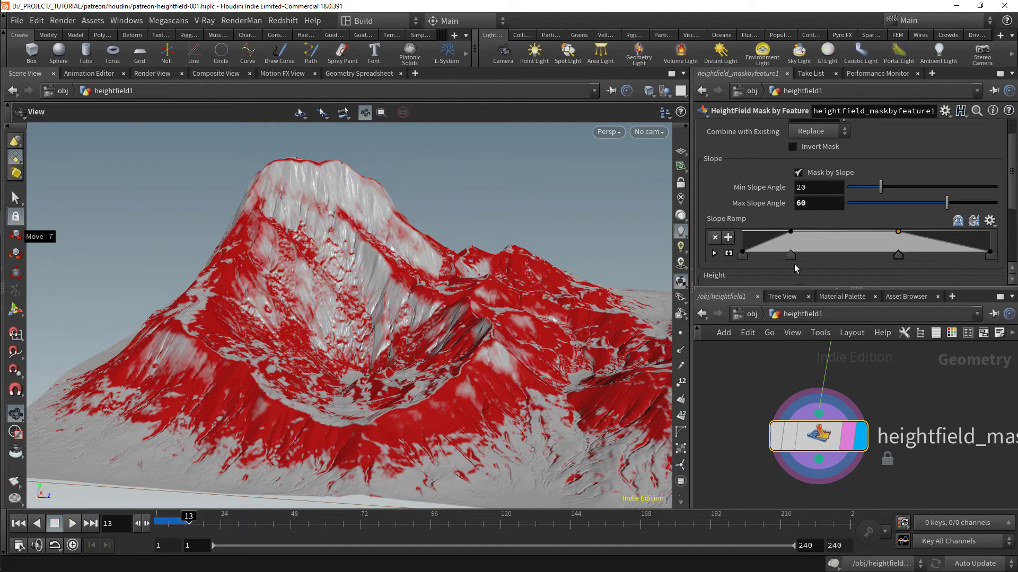
drag(794, 258, 797, 258)
drag(248, 346, 426, 377)
Add a HeightField Distort by Noise node under heightfield_maskbyfeature1 and connect the terrain to its first input
middle_drag(918, 456, 924, 407)
scroll(924, 407, down, 1)
click(870, 434)
key(Tab)
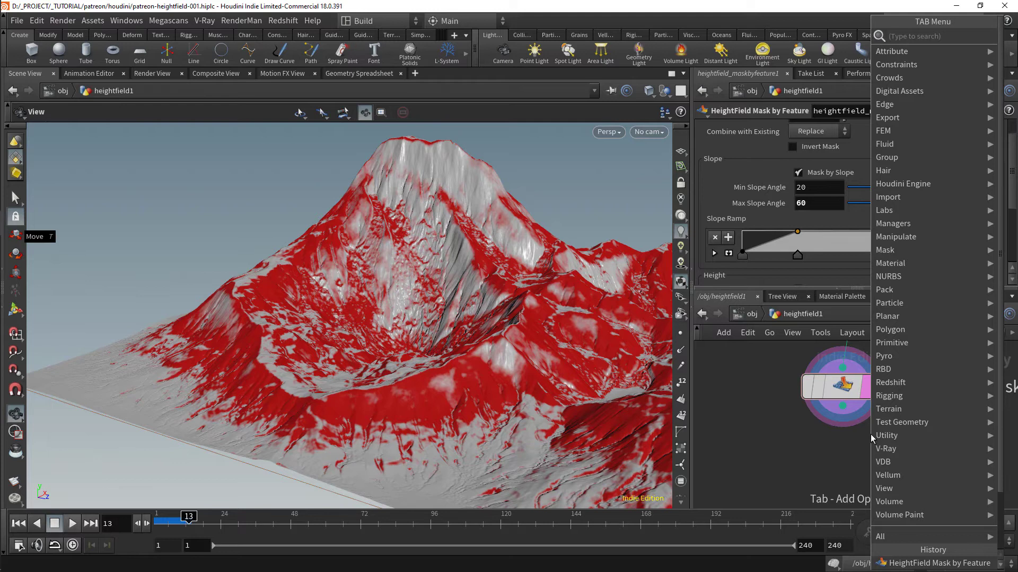
text(disto)
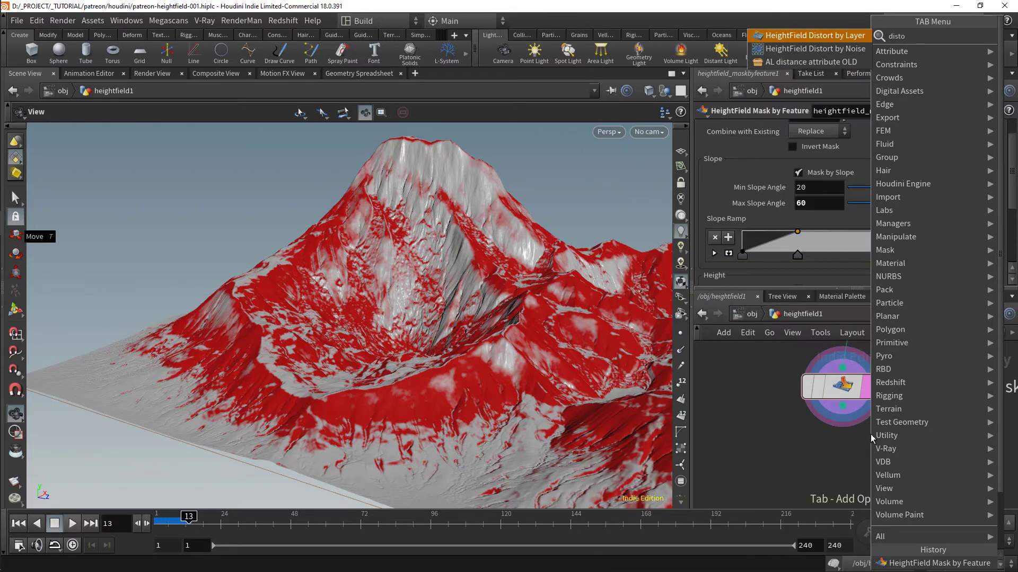
key(Down)
key(Return)
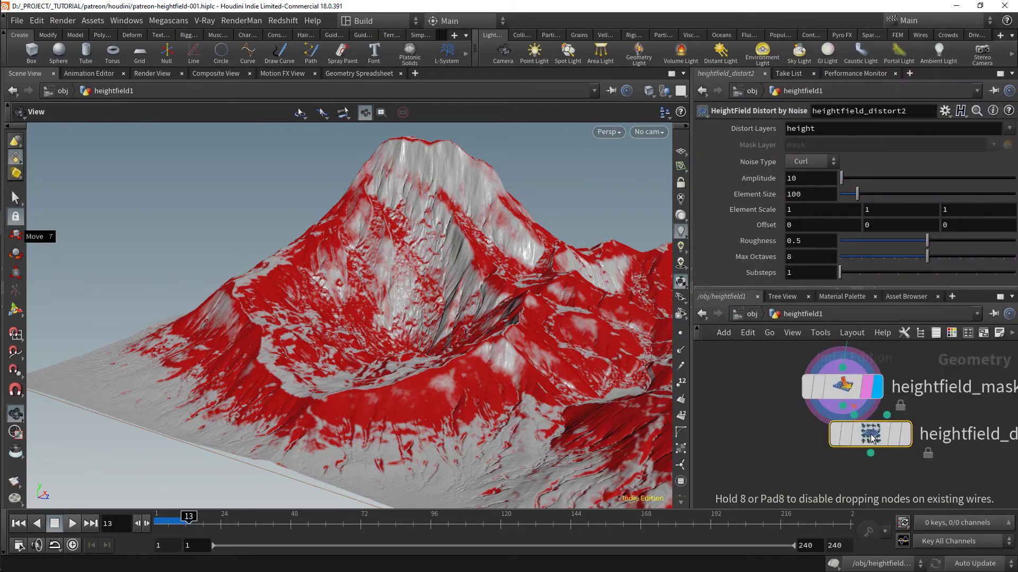
click(830, 472)
drag(812, 451, 842, 406)
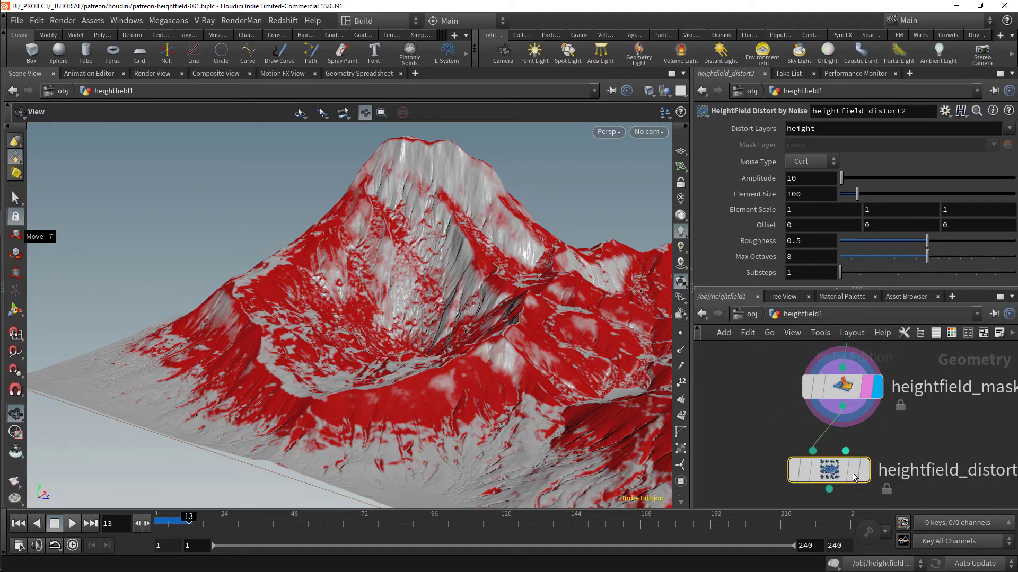
Display heightfield_distort2 and connect heightfield_maskbyfeature1 to its mask input
scroll(851, 493, up, 2)
click(865, 472)
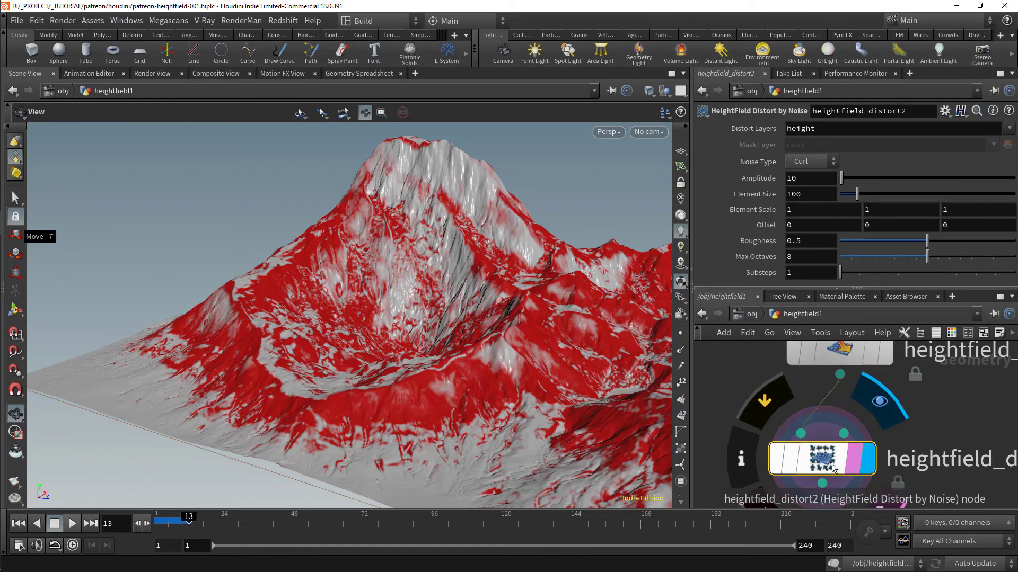
drag(861, 447, 841, 377)
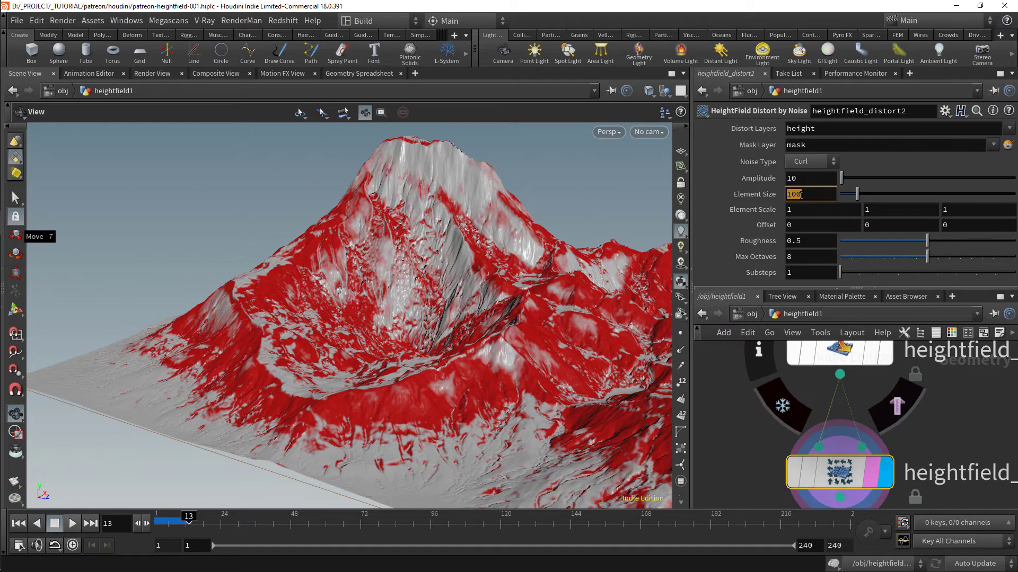
Set heightfield_distort2's Element Size to 35 and its Amplitude to 10
key(Return)
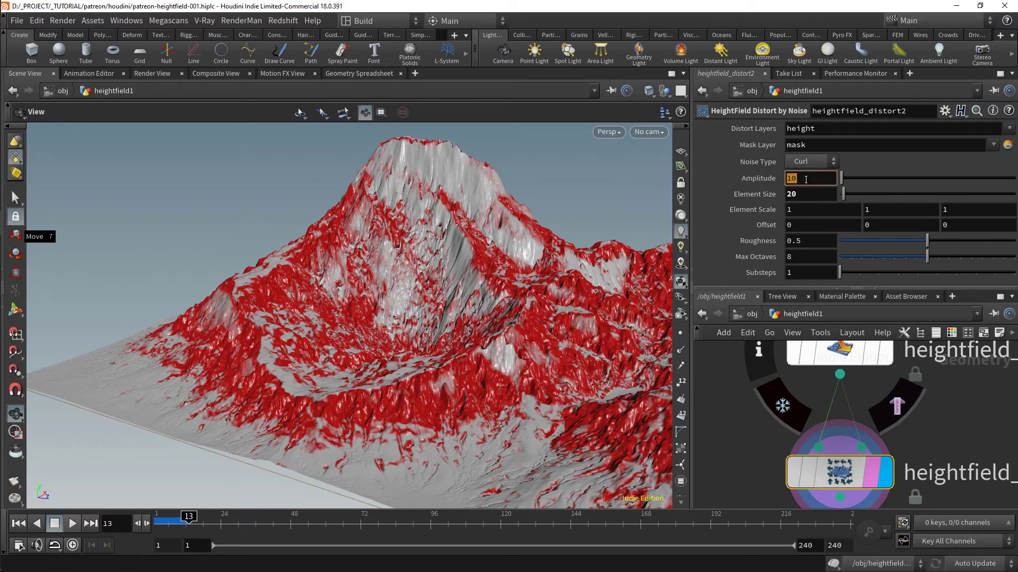
click(801, 192)
key(Return)
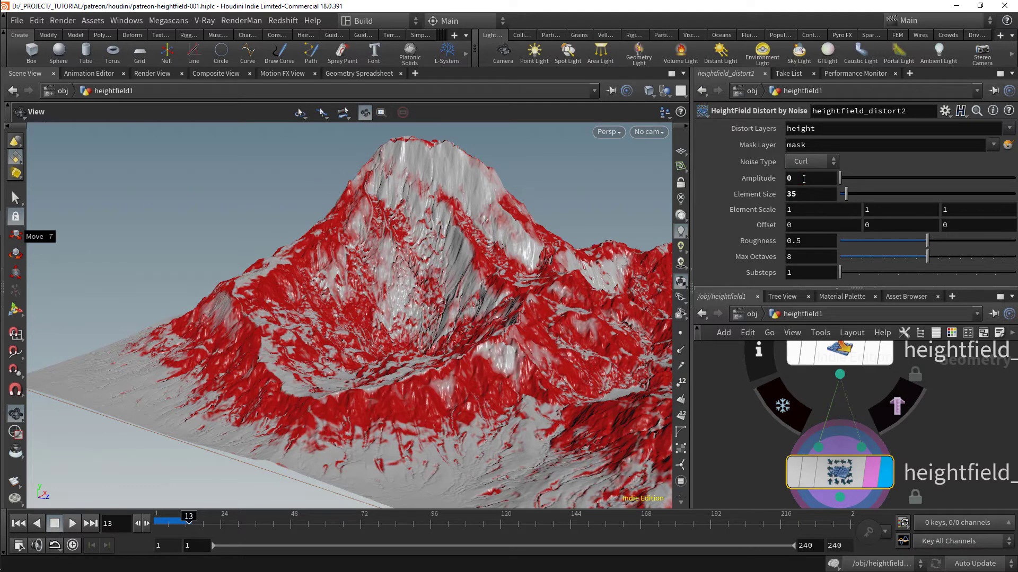
click(803, 179)
text(5)
key(Return)
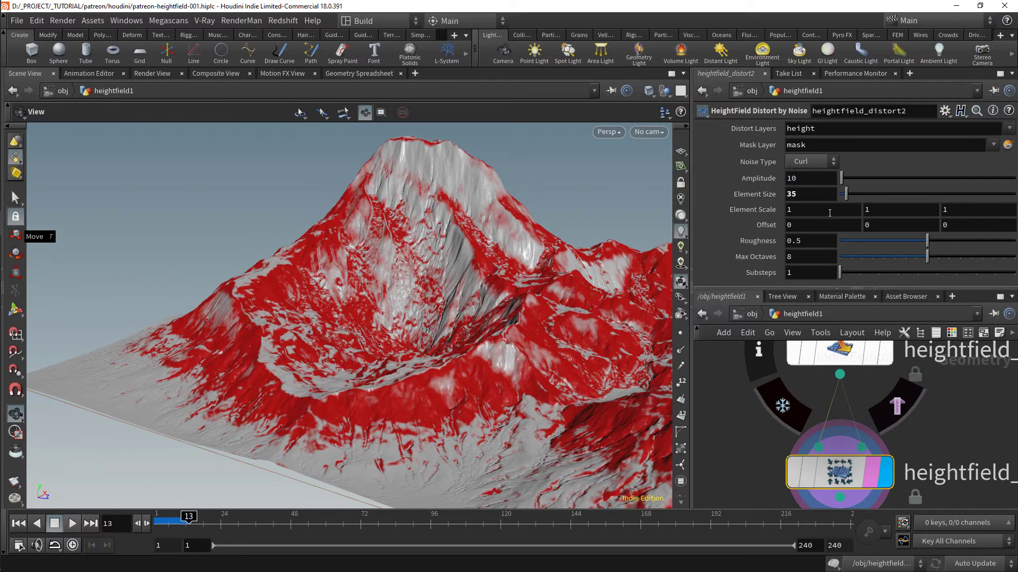
Add a HeightField Mask Clear node under heightfield_distort2 and display it
key(Tab)
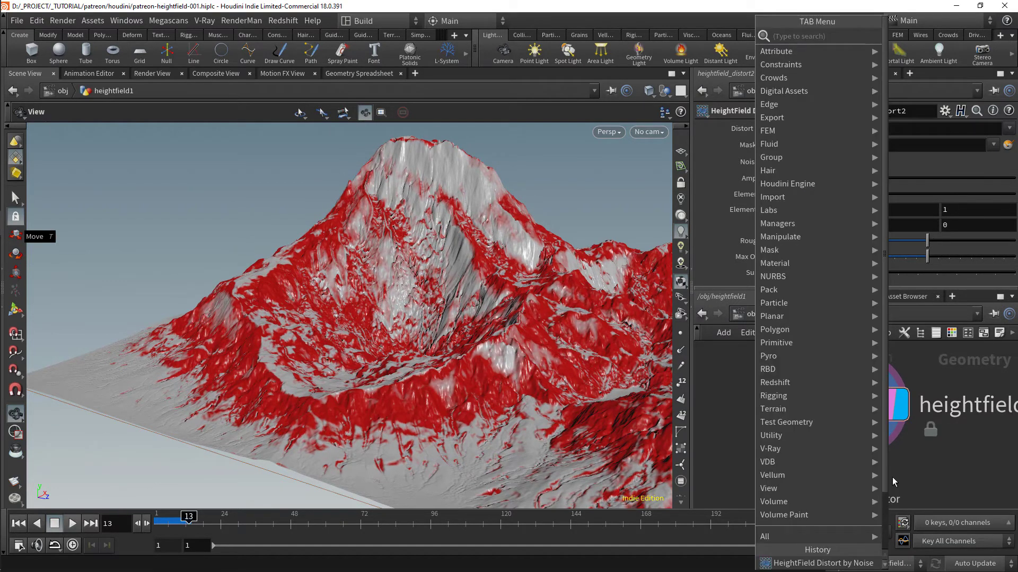
text(maskcle)
key(Return)
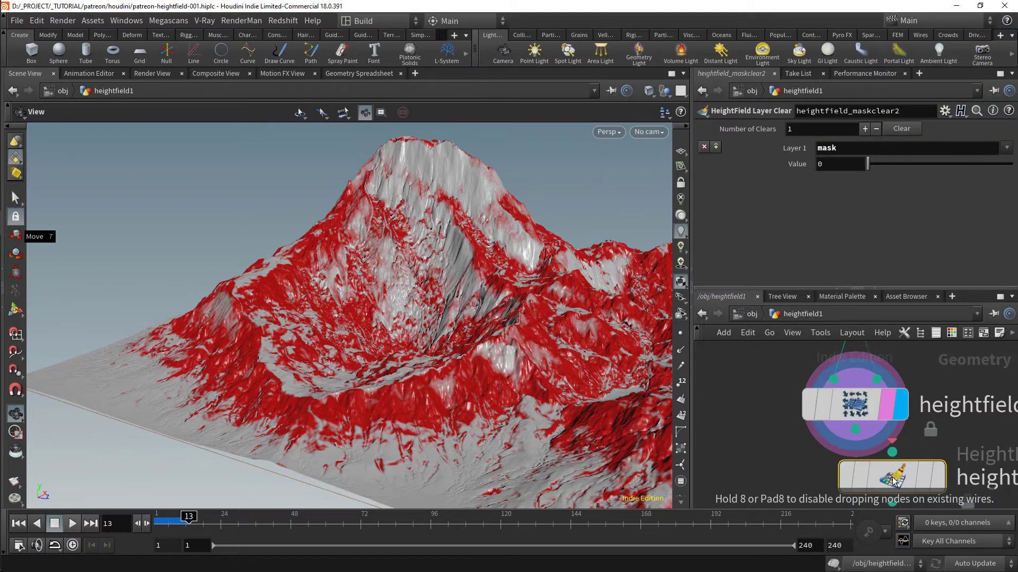
click(893, 479)
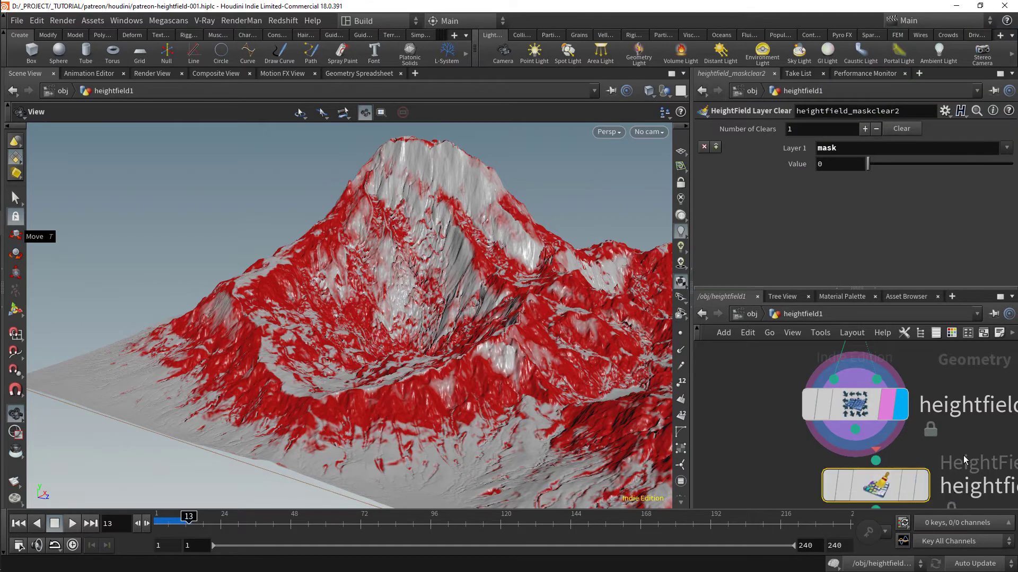
click(907, 492)
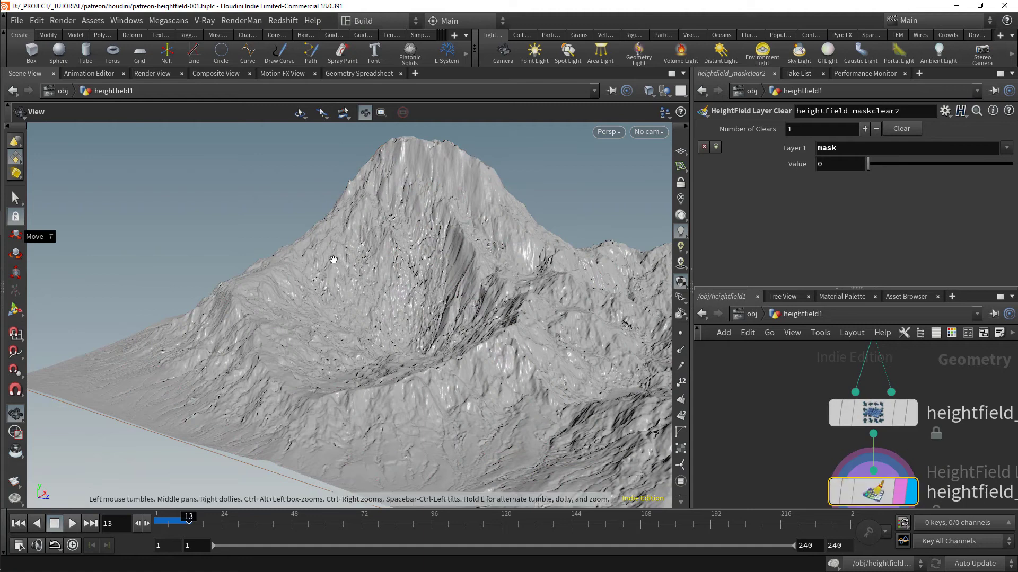
Compare the mountain's surface detail with heightfield_distort2 bypassed and active, examining the slopes up close
right_drag(334, 260, 405, 313)
drag(450, 320, 342, 303)
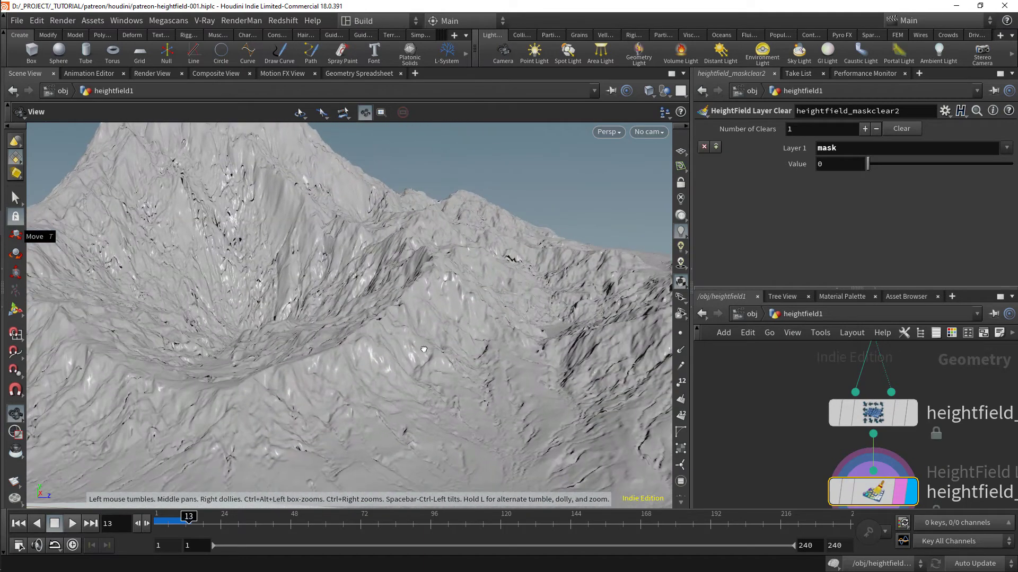
drag(423, 349, 427, 354)
click(831, 410)
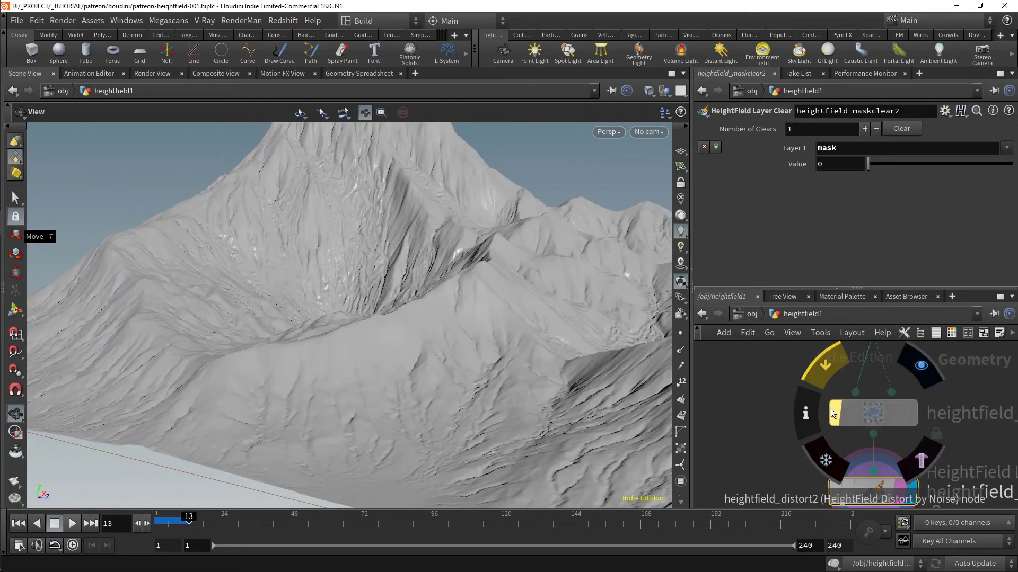
click(832, 408)
click(831, 409)
click(831, 409)
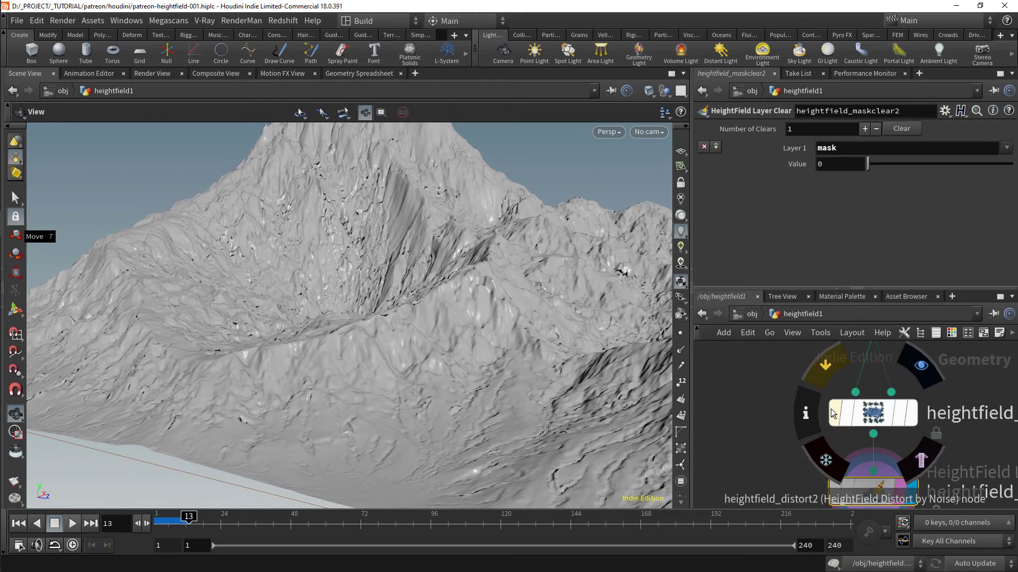
click(831, 408)
click(831, 409)
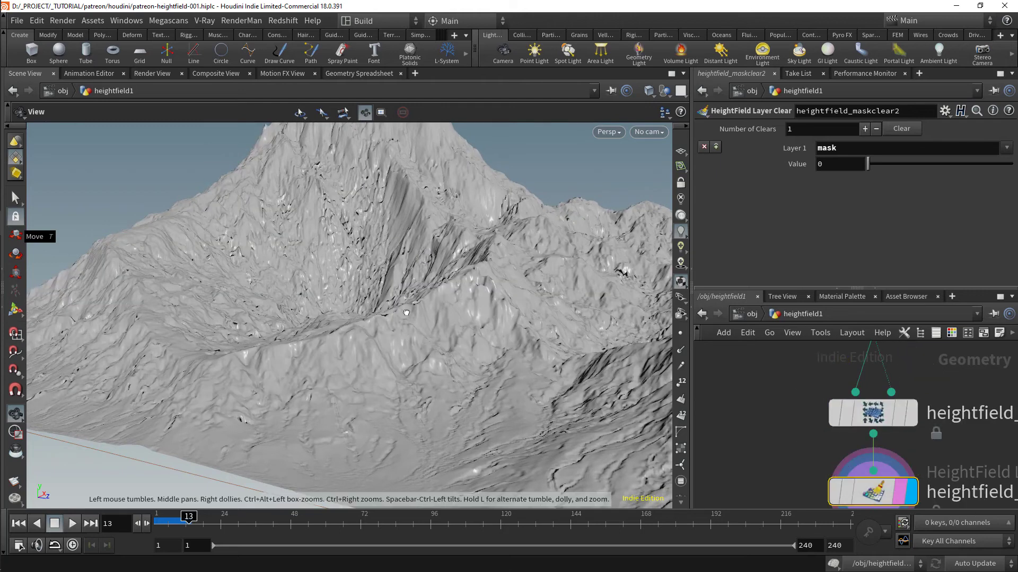
drag(406, 313, 244, 438)
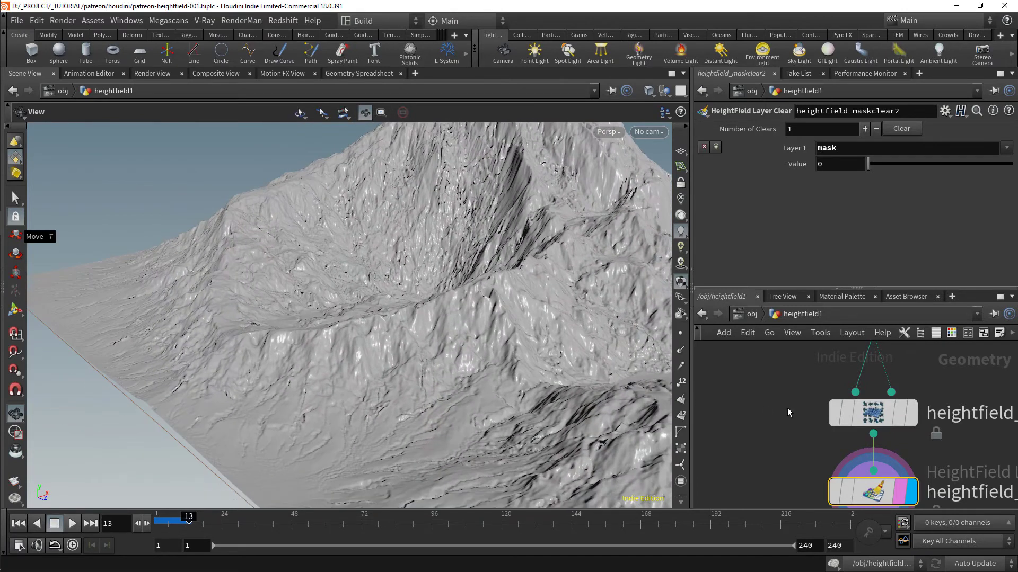
click(831, 412)
click(831, 411)
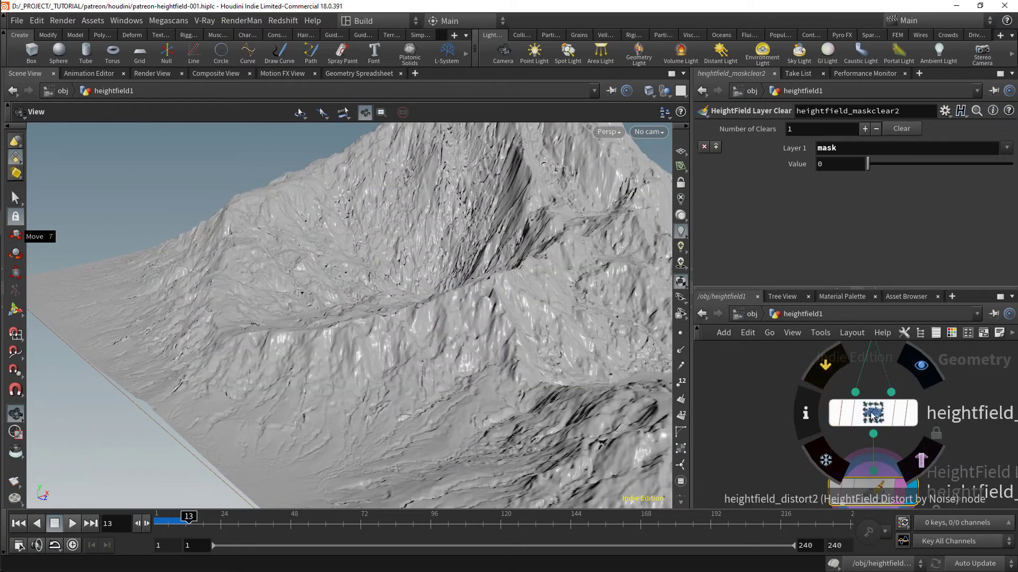
Display heightfield_maskbyfeature1 and move heightfield_distort2 and heightfield_maskclear2 down to open a gap beneath it
scroll(872, 412, down, 3)
click(896, 353)
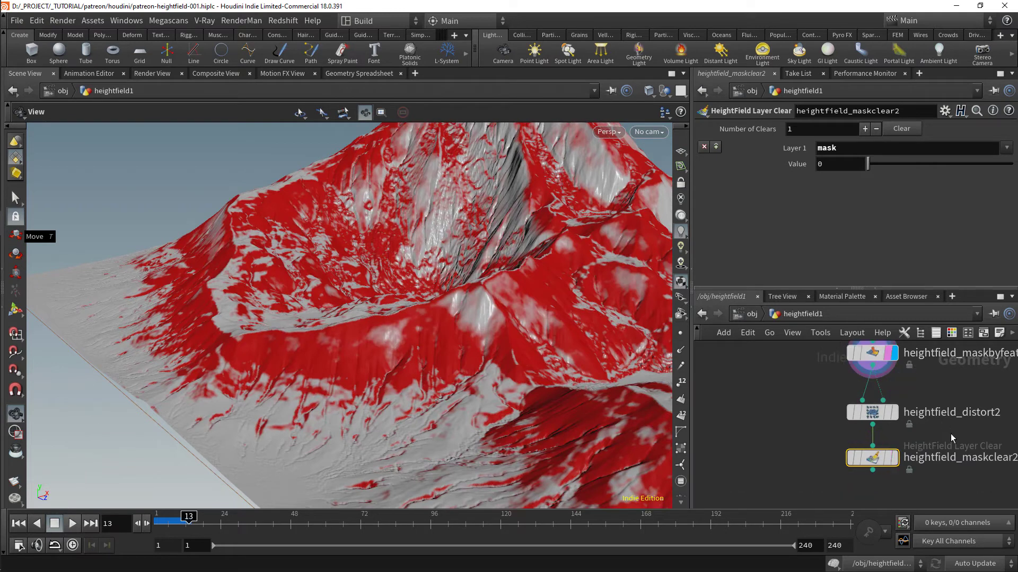
scroll(923, 439, down, 2)
drag(927, 470, 871, 413)
drag(870, 412, 872, 448)
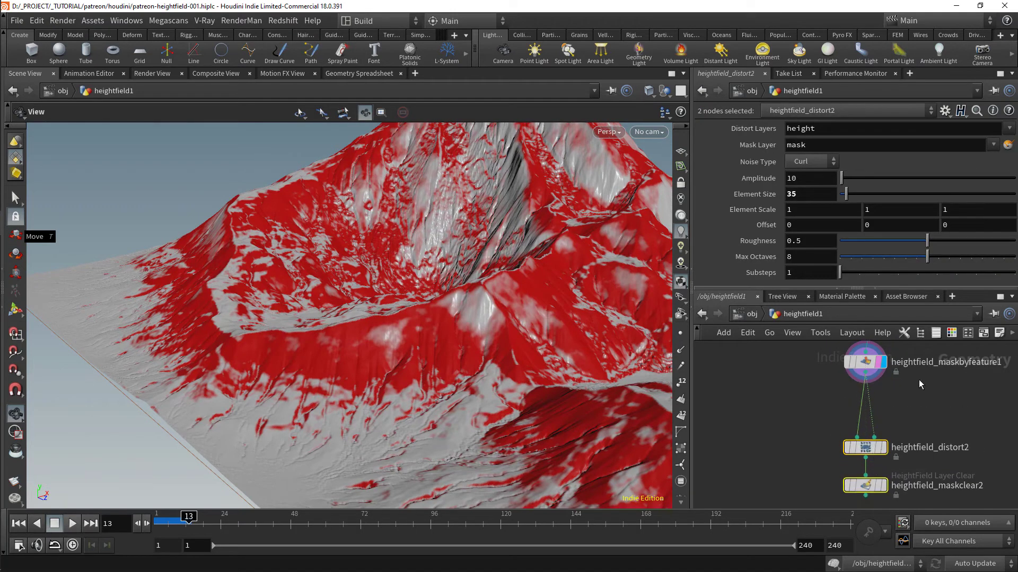
middle_drag(916, 388, 912, 421)
scroll(912, 423, up, 2)
click(912, 443)
key(Tab)
text(mask)
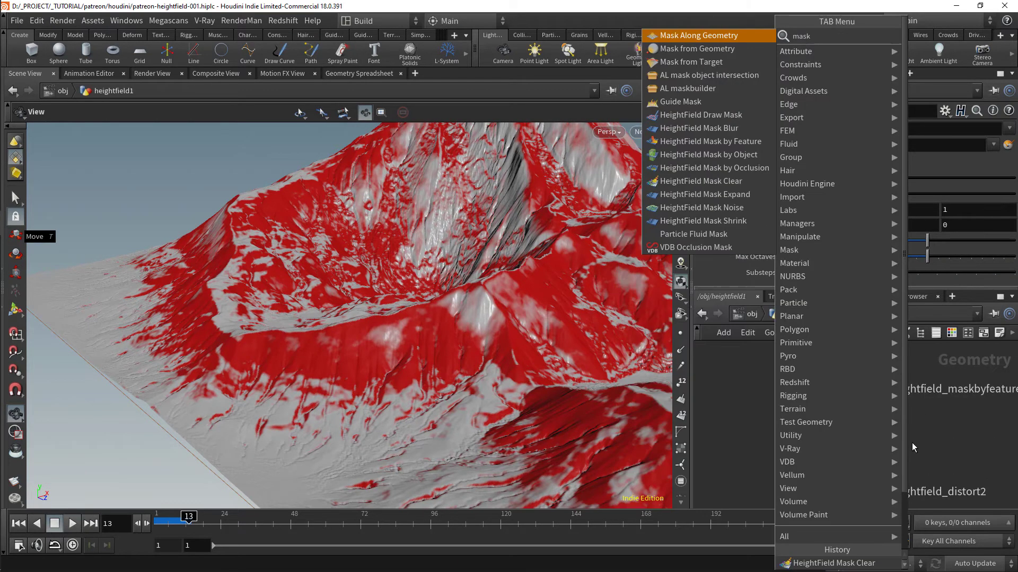
text(bynoi)
key(Down)
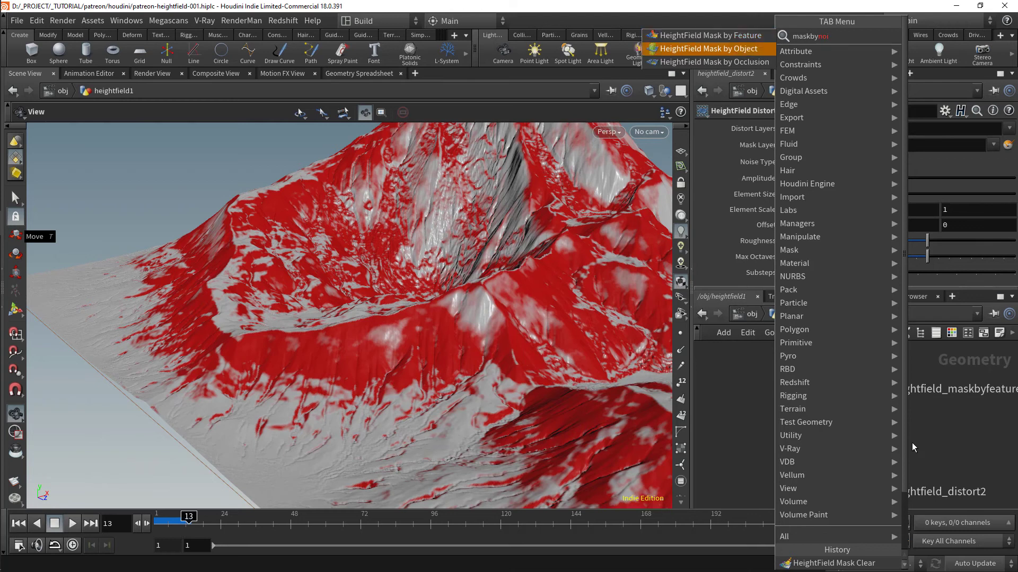
key(Escape)
Insert a HeightField Mask Noise node between heightfield_maskbyfeature1 and heightfield_distort2 and display it
key(Tab)
text(no)
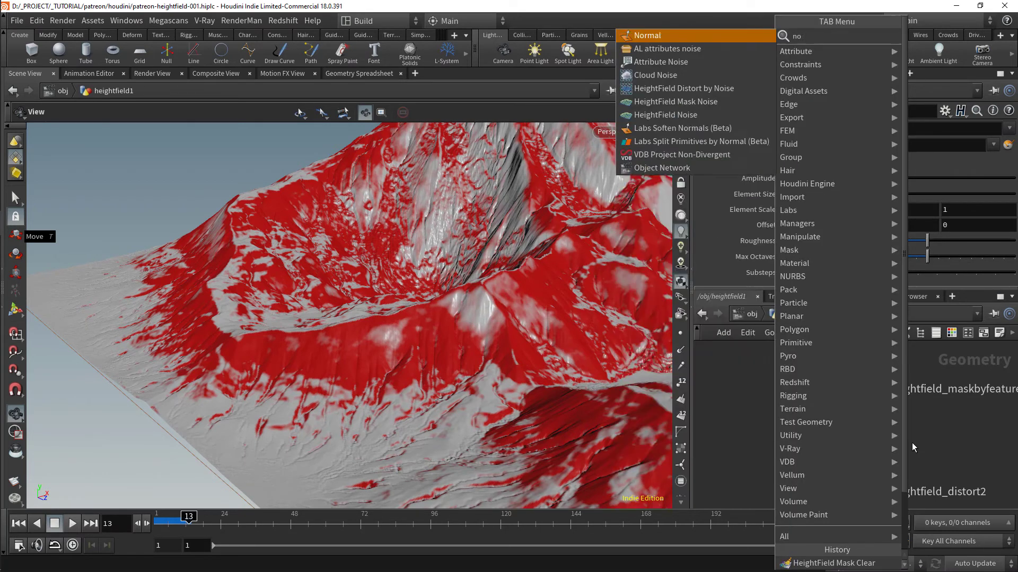
text(isem)
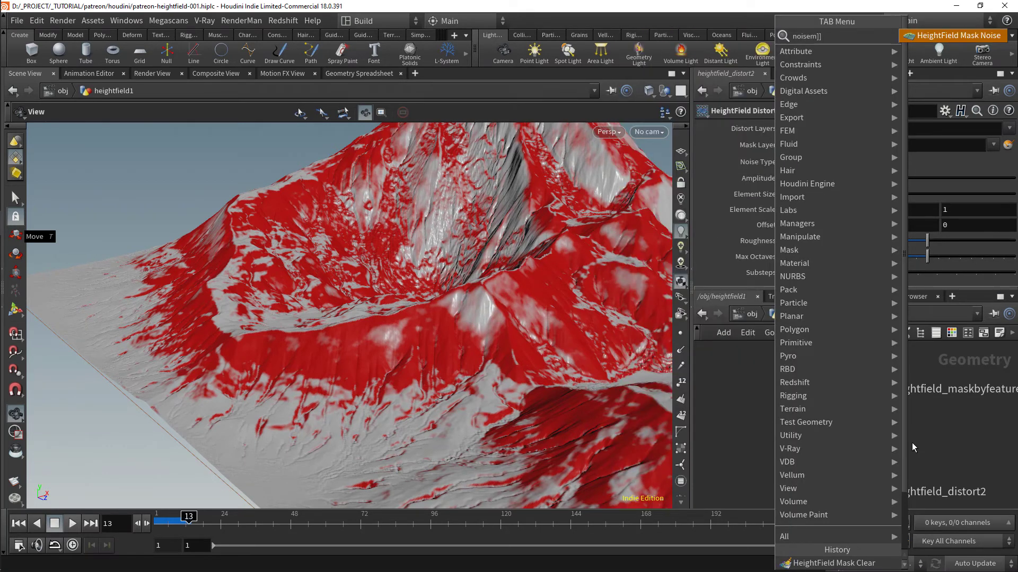
key(Return)
click(859, 459)
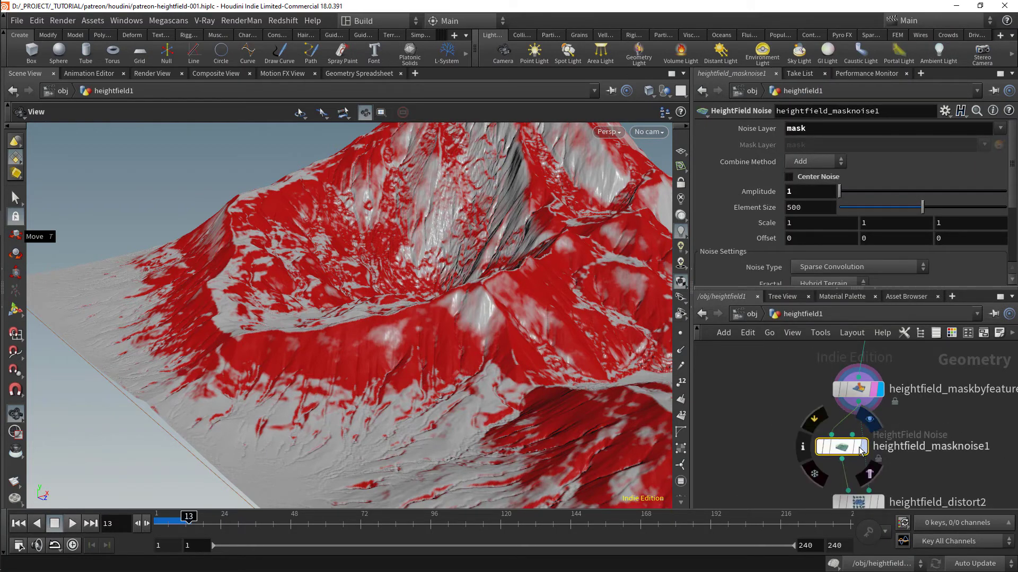
click(861, 447)
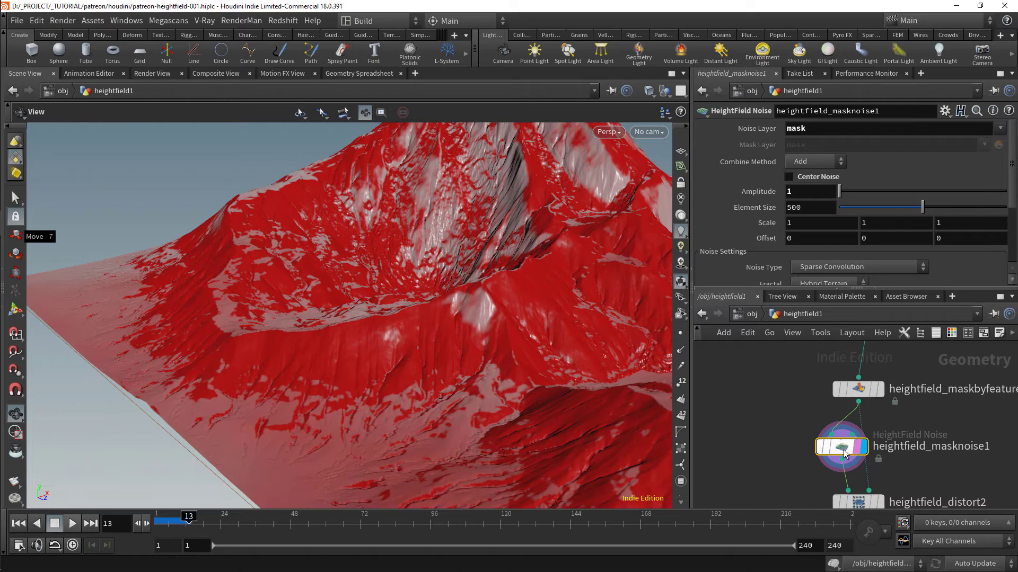
Set heightfield_masknoise1's Element Size to 50 and enable its Post Processing Gain with a value of 1
click(802, 208)
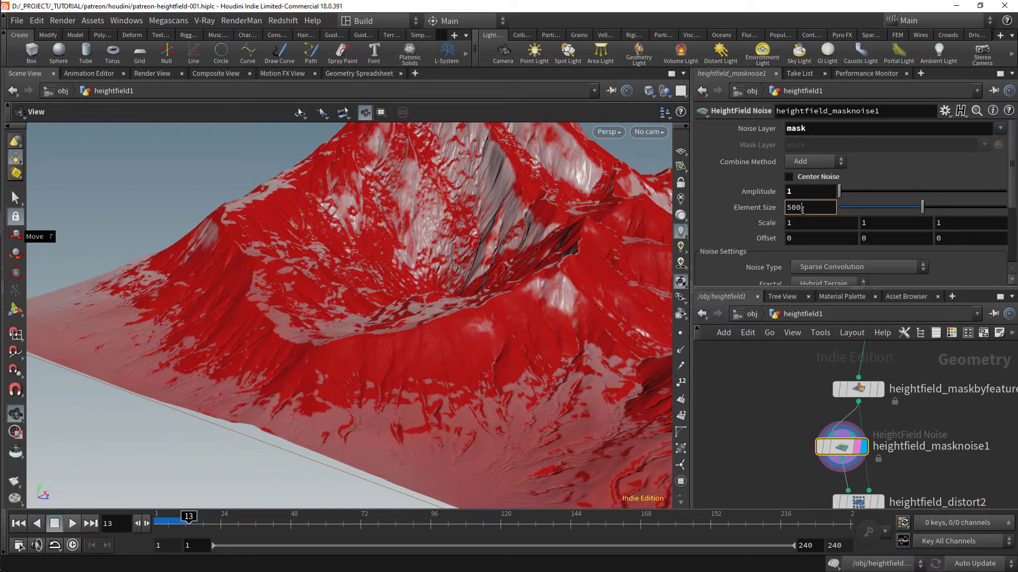
text(200)
key(Return)
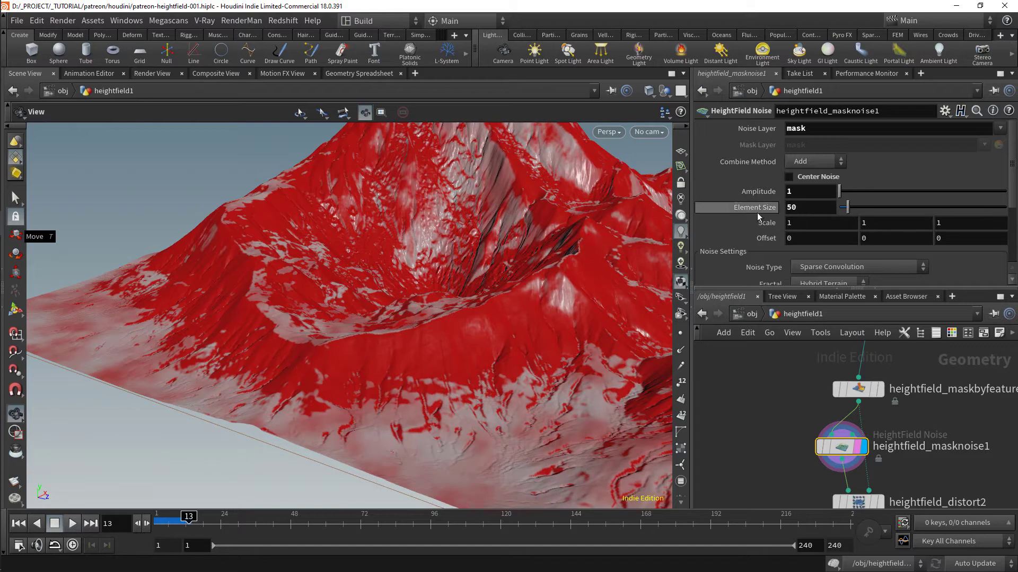
scroll(778, 218, down, 3)
scroll(779, 218, down, 1)
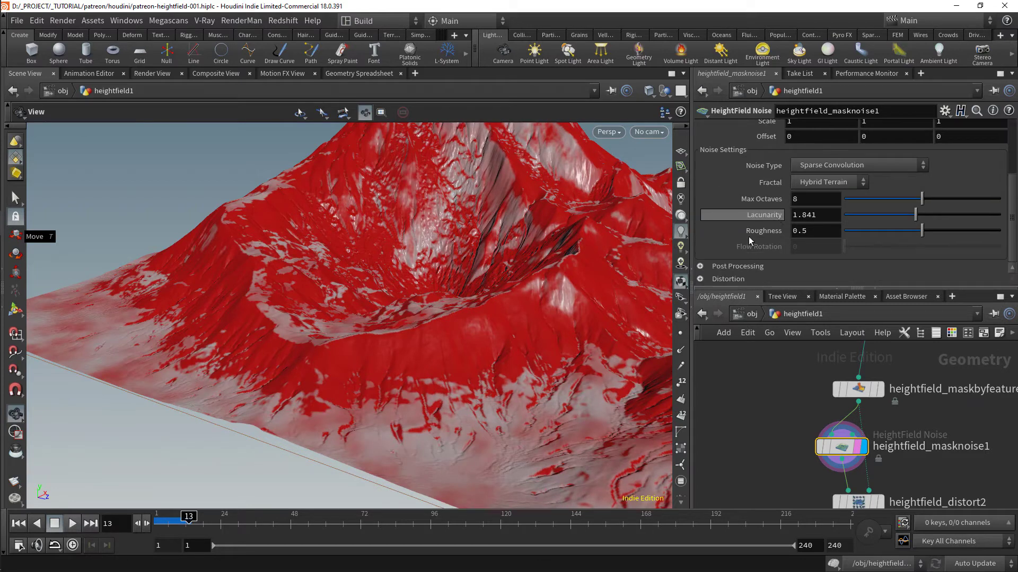
click(700, 266)
text(1)
key(Return)
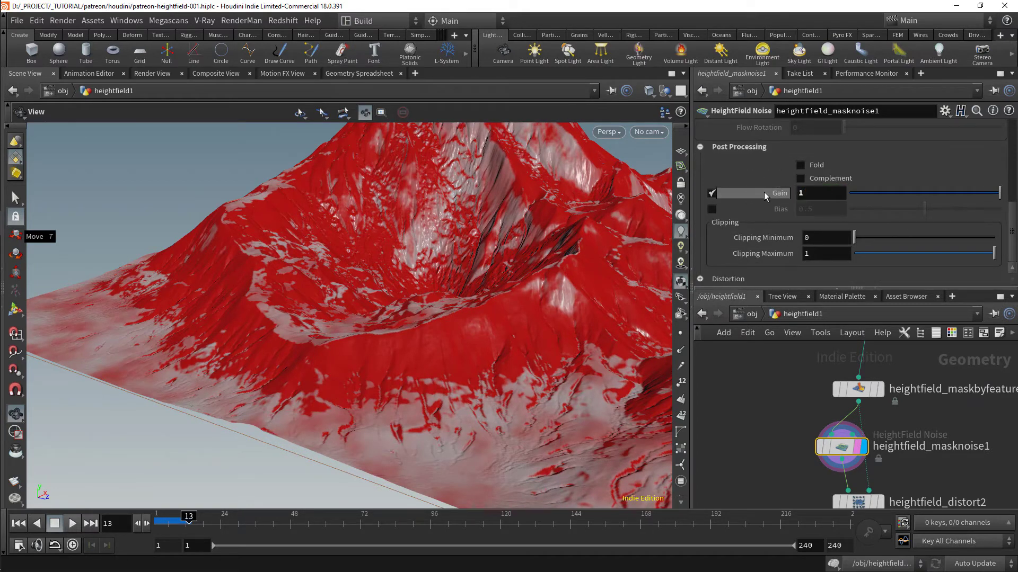
Try the Replace, Add and Subtract combine methods on heightfield_masknoise1 and settle on Multiply
scroll(770, 213, up, 3)
scroll(775, 219, up, 5)
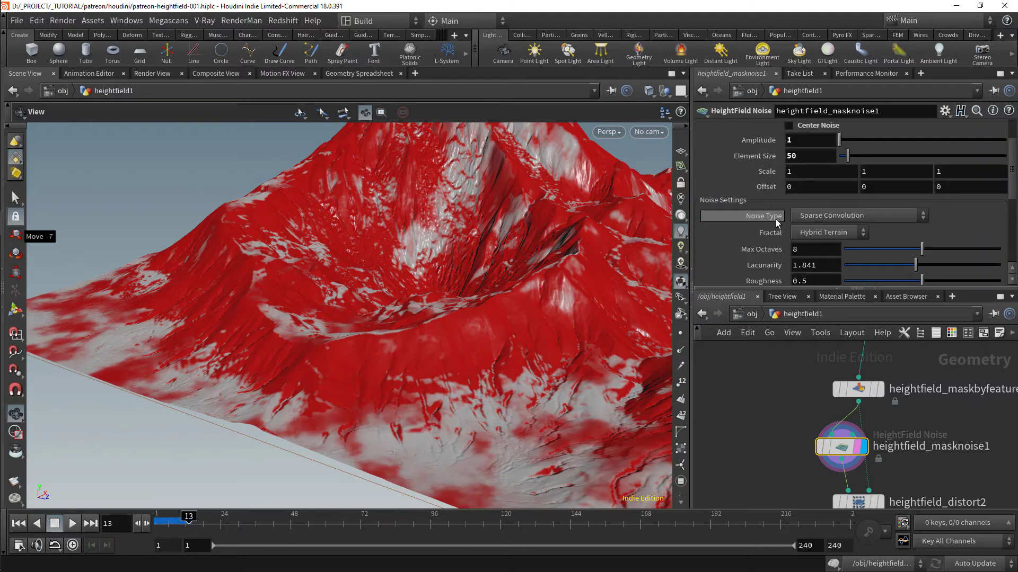
click(816, 162)
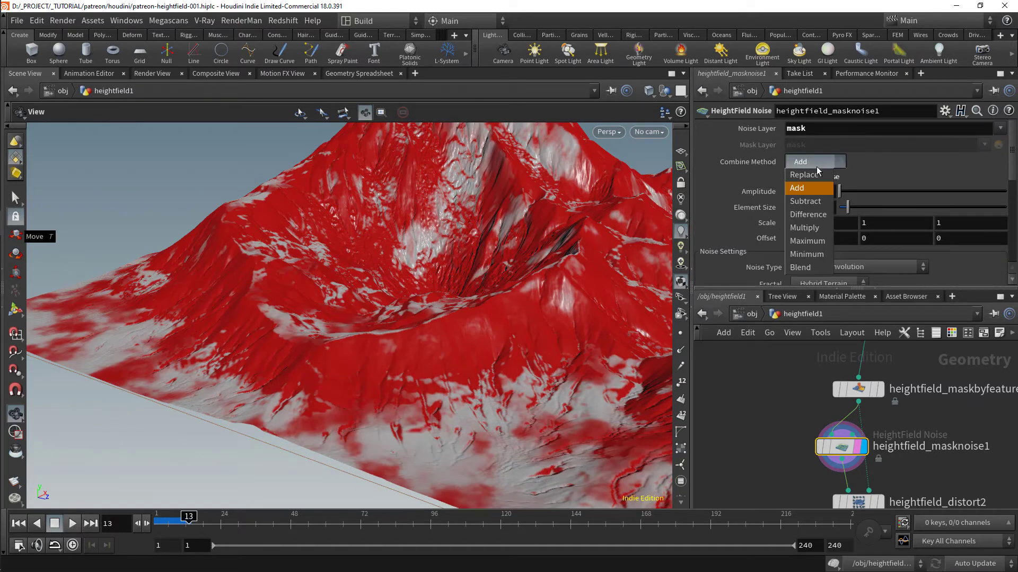
click(809, 174)
click(811, 163)
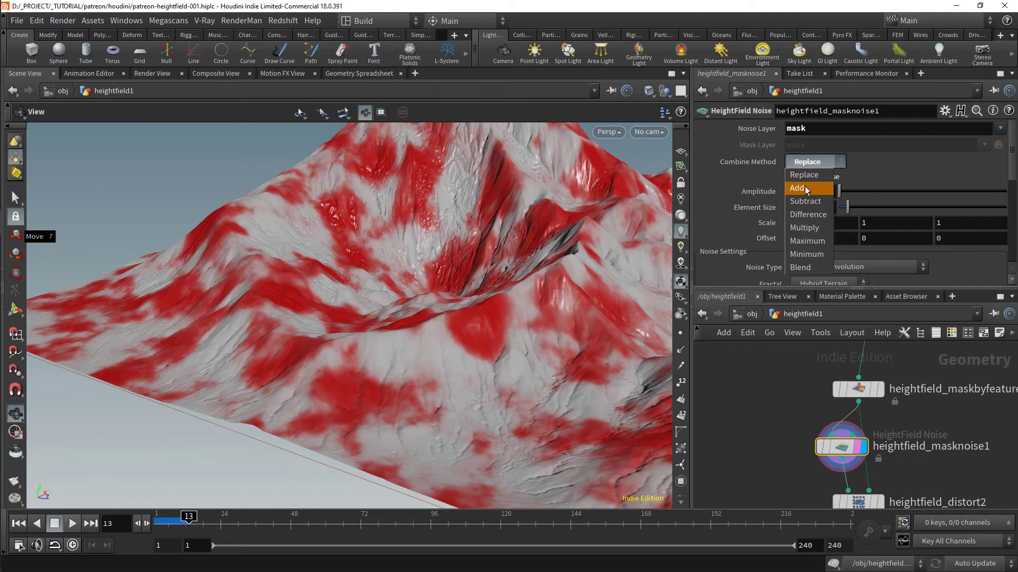
click(805, 187)
click(811, 162)
click(806, 201)
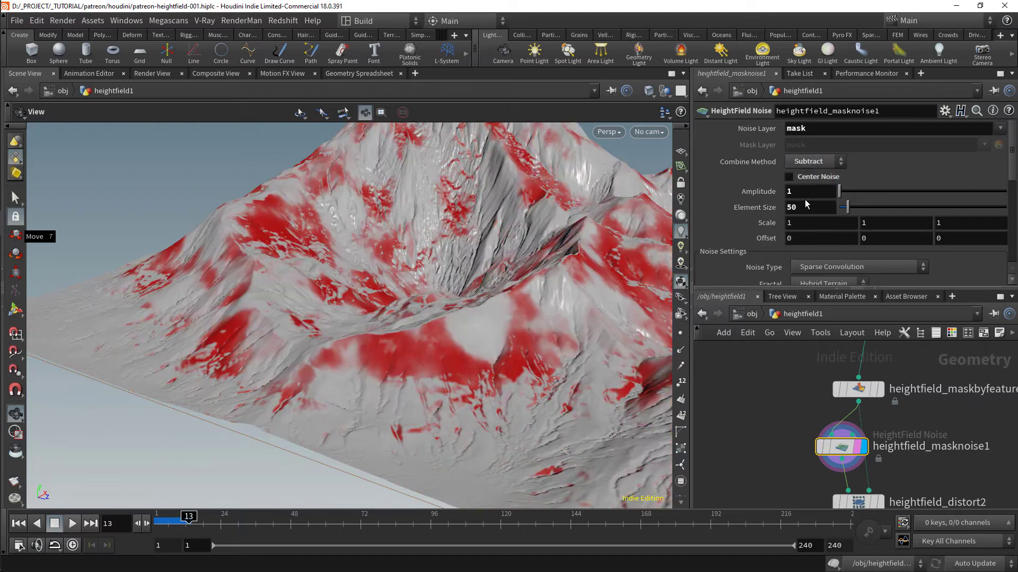
click(809, 162)
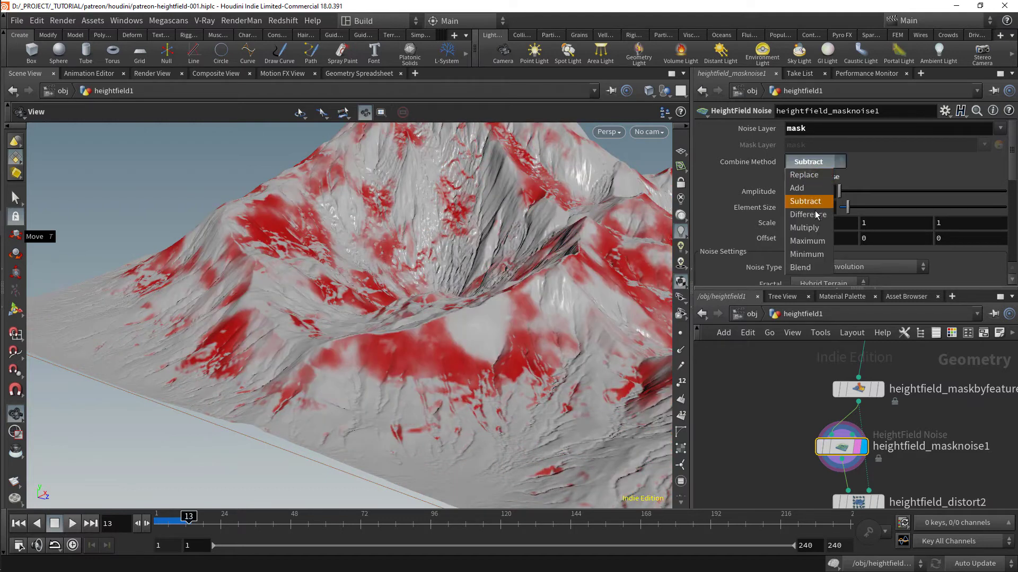
click(817, 228)
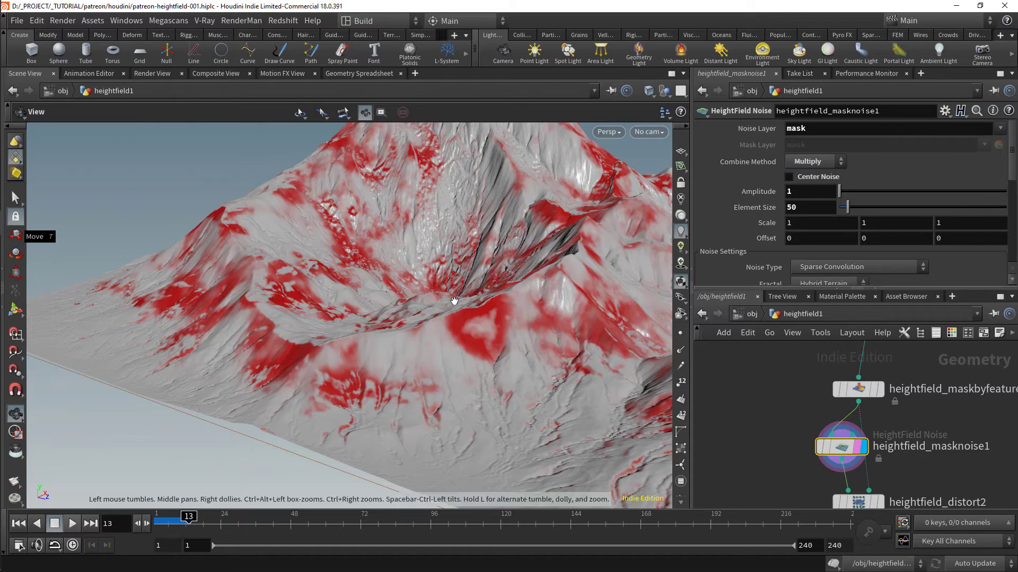
Set heightfield_masknoise1's Element Size to 90 and its Roughness to 0.7
drag(454, 301, 289, 332)
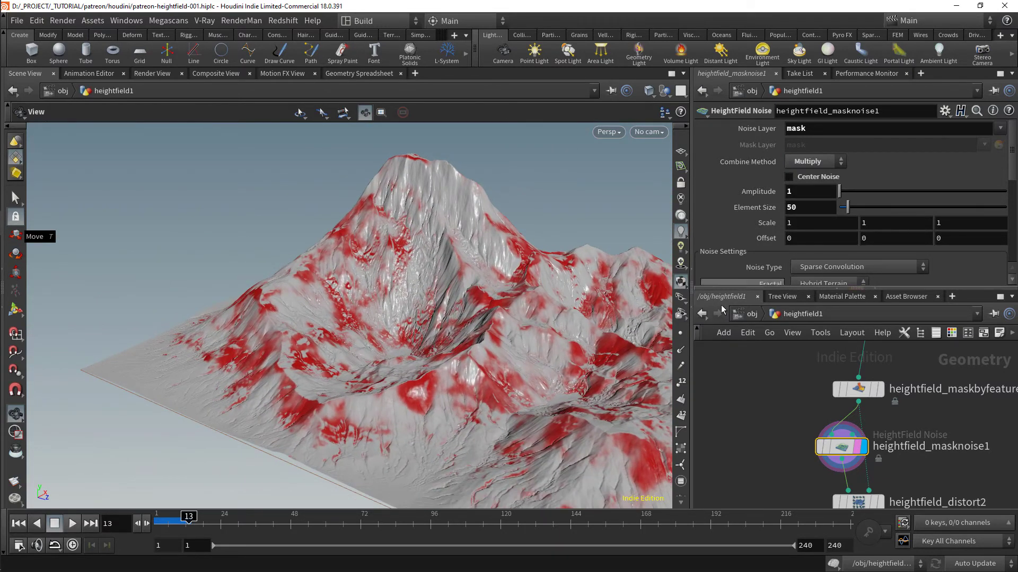
mouse_move(824, 451)
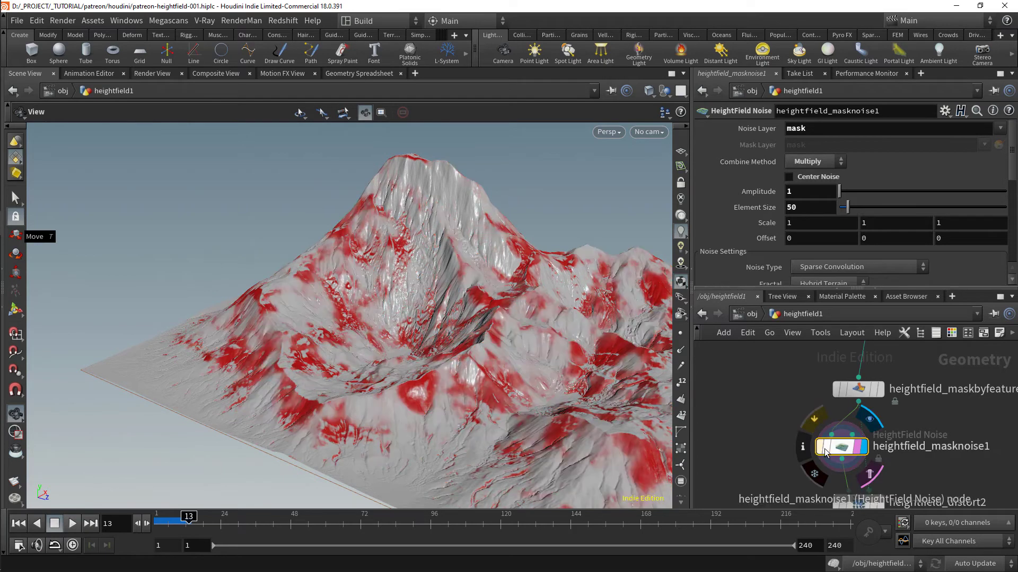
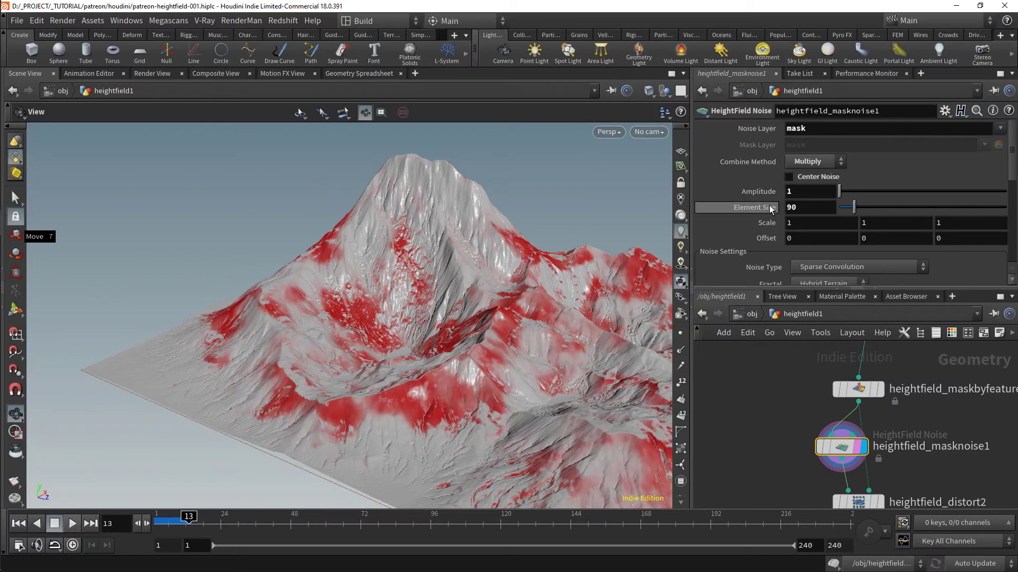
scroll(795, 228, down, 5)
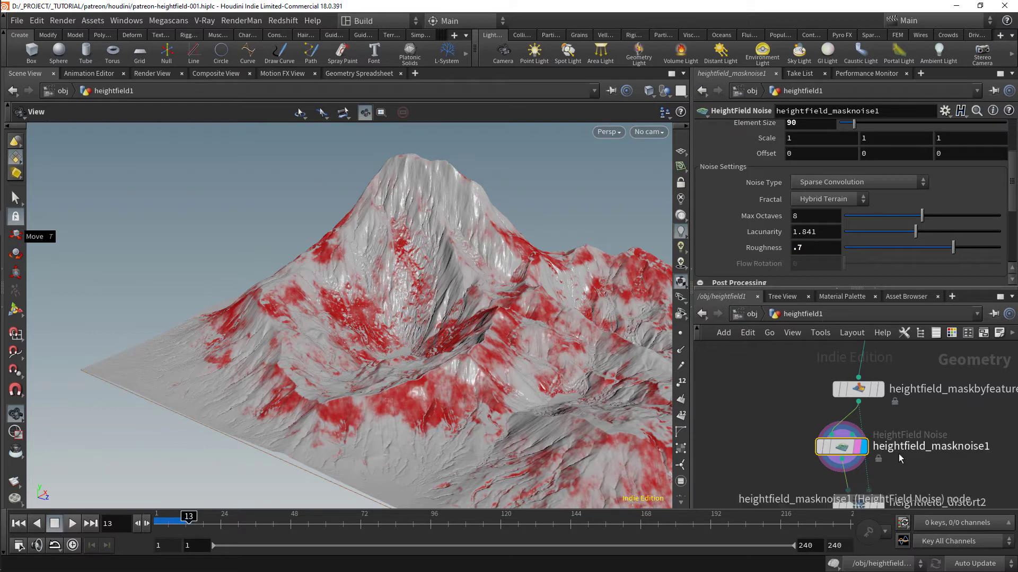
Connect heightfield_masknoise1's output to the mask input of heightfield_distort2 and display heightfield_distort2
middle_drag(899, 454, 907, 395)
scroll(907, 415, up, 1)
click(873, 432)
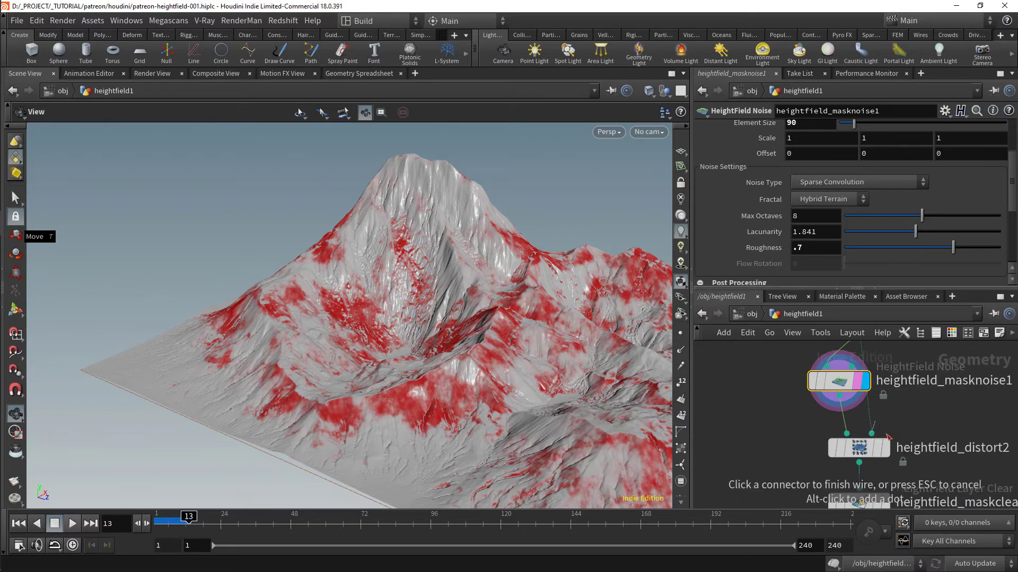
click(841, 397)
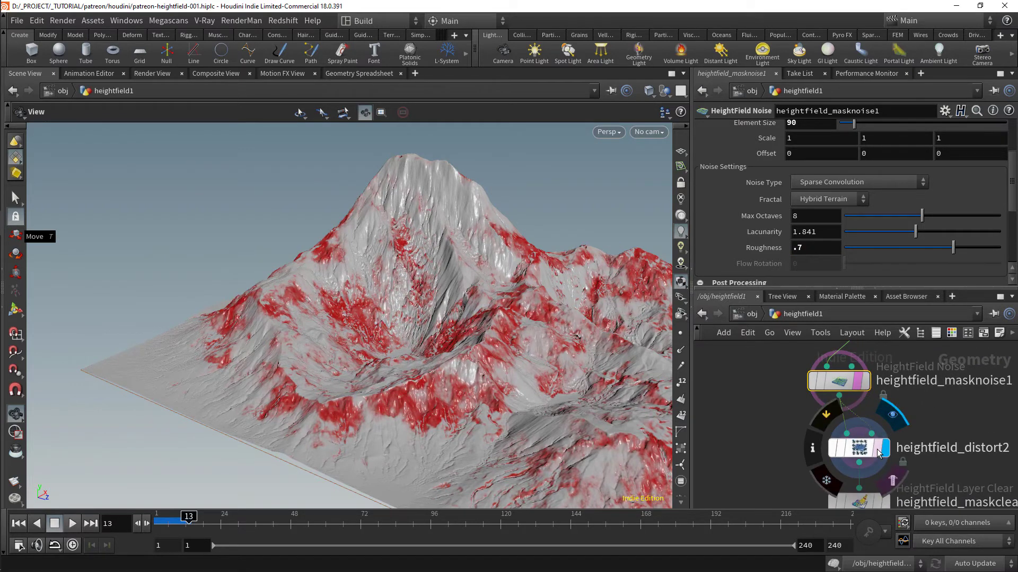
click(859, 447)
Display heightfield_maskclear2 to view the distorted terrain without the mask overlay
scroll(469, 437, up, 3)
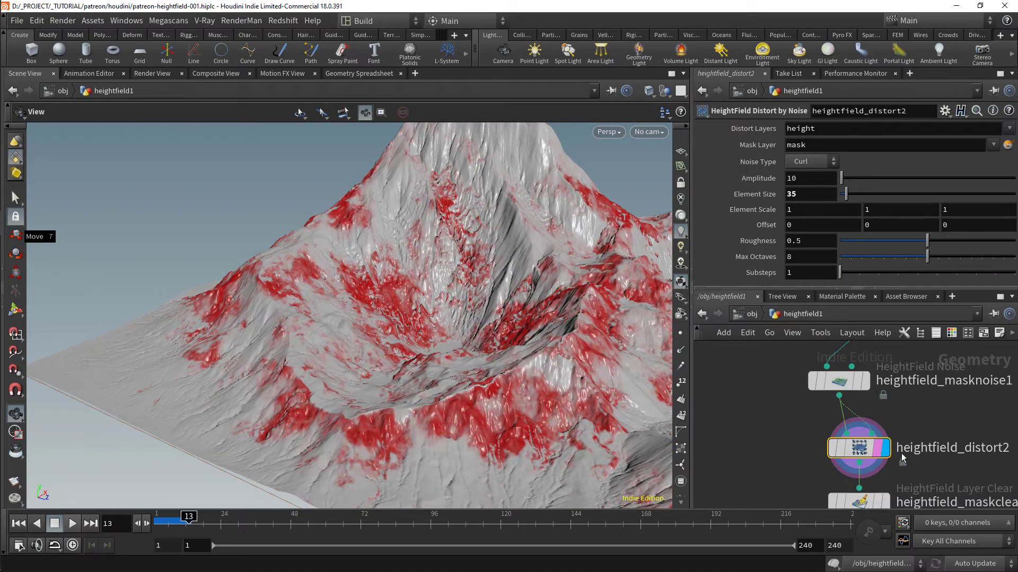
middle_drag(902, 449, 912, 480)
click(877, 451)
mouse_move(797, 398)
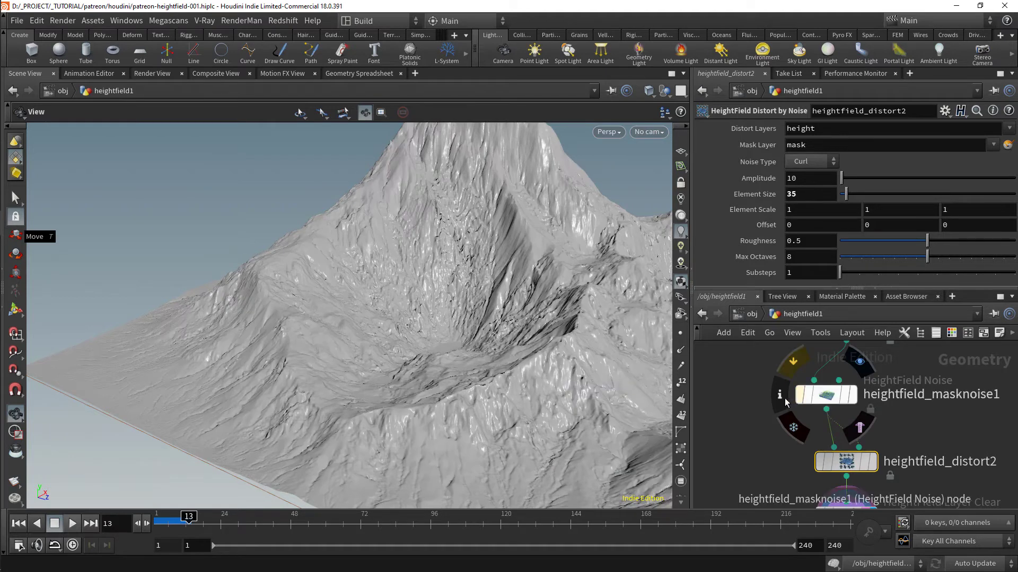
Compare the mountain's surface with heightfield_distort2 bypassed and active
mouse_move(397, 329)
mouse_down()
mouse_move(440, 318)
mouse_move(410, 328)
mouse_up()
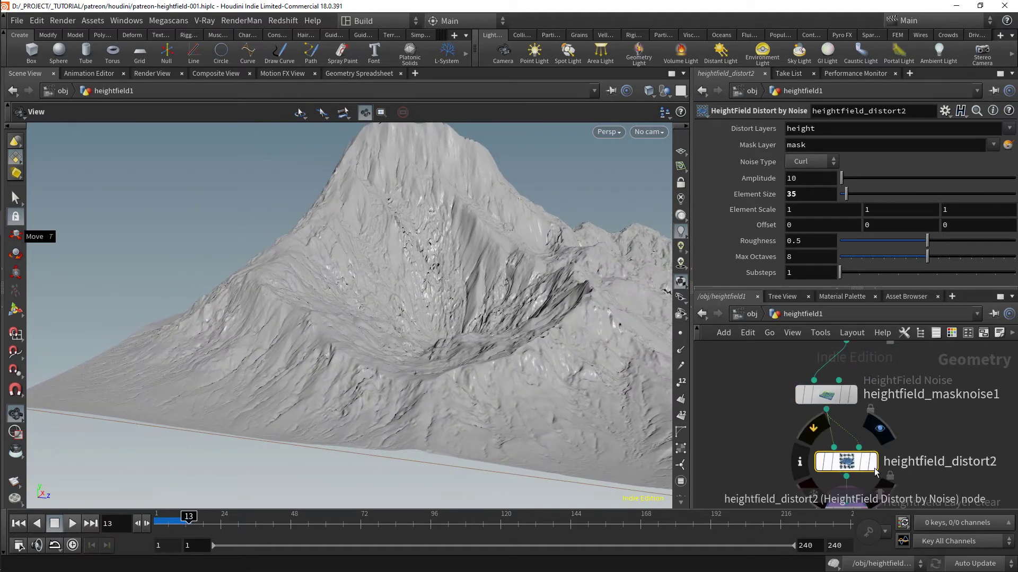
middle_drag(910, 462, 905, 417)
click(814, 419)
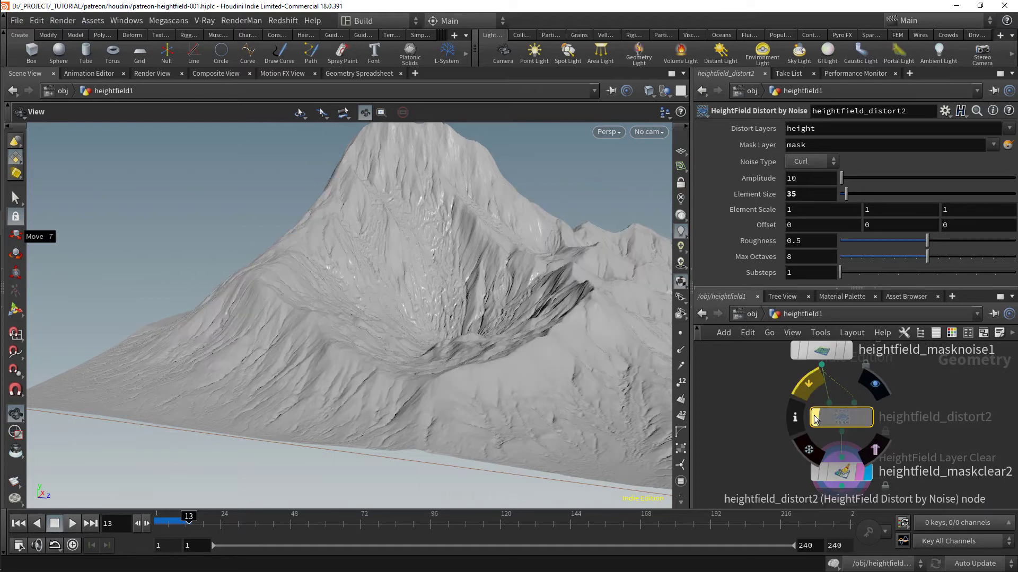
click(814, 418)
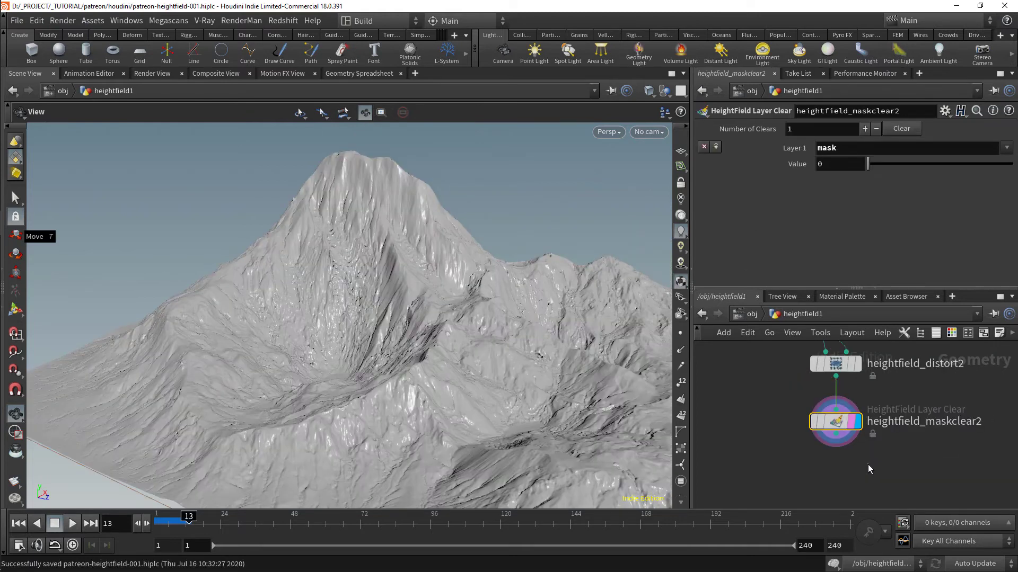
Add a HeightField Mask by Feature node under heightfield_maskclear2 and display it
key(Tab)
text(maskby)
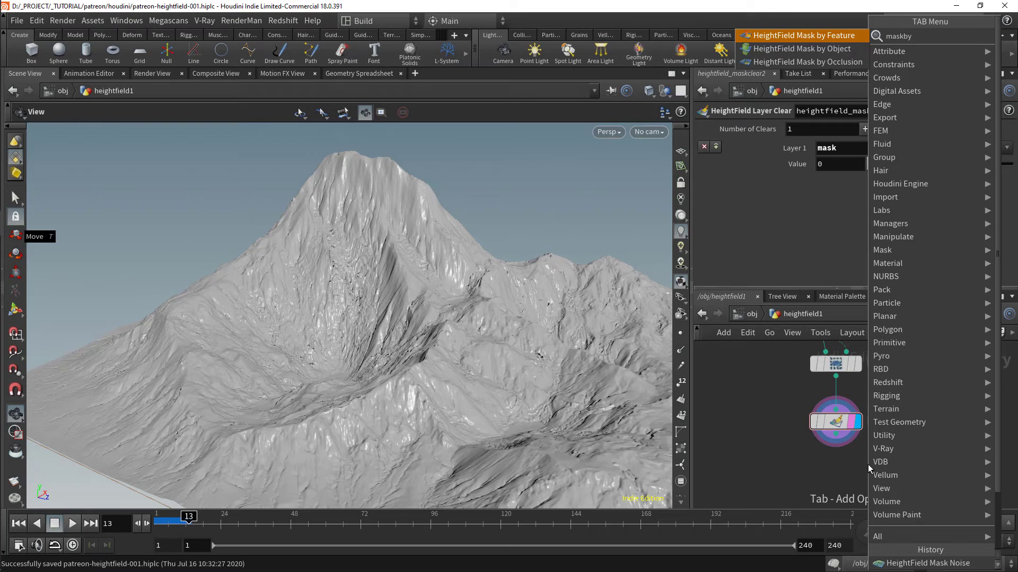
key(Return)
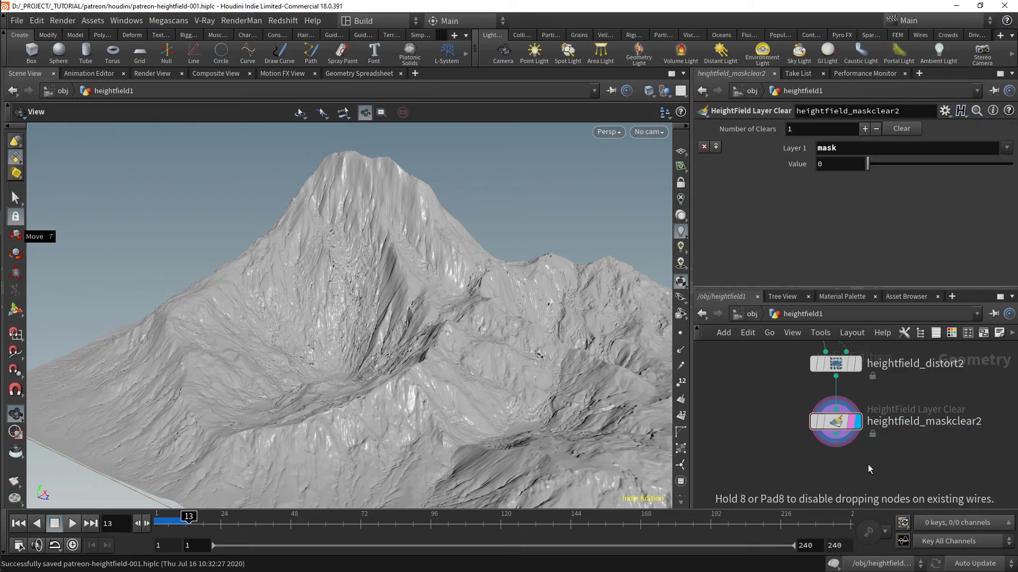
click(854, 471)
drag(853, 473, 836, 435)
scroll(860, 459, up, 2)
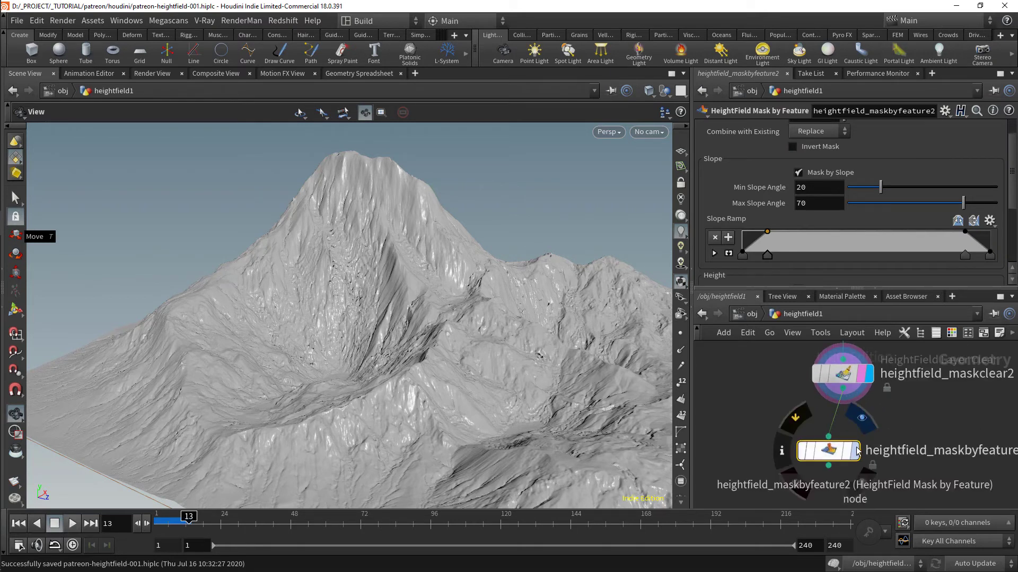
click(847, 453)
drag(847, 453, 881, 456)
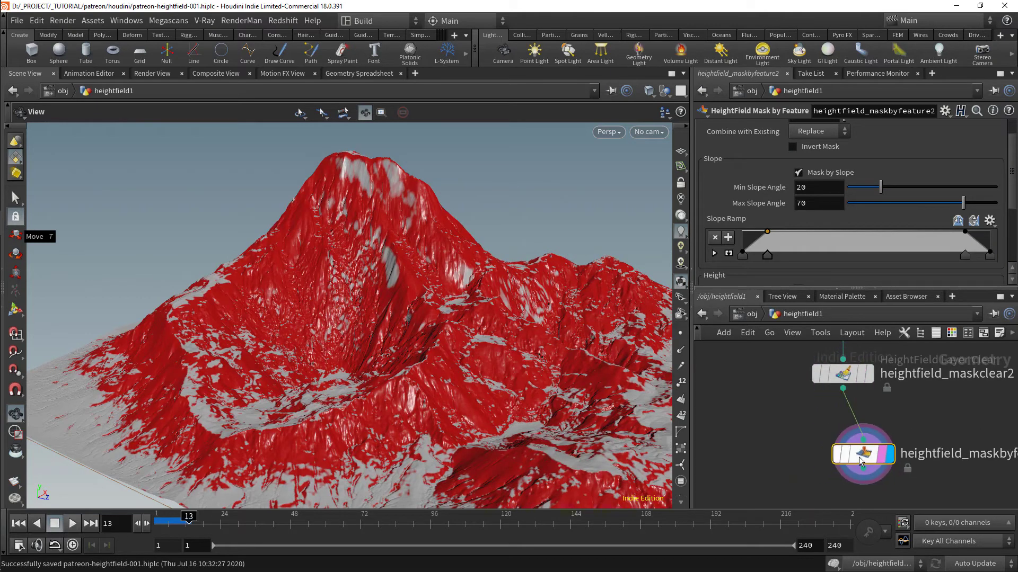
Turn off Mask by Slope on heightfield_maskbyfeature2, enable Mask by Height and compute the height range
scroll(810, 183, up, 2)
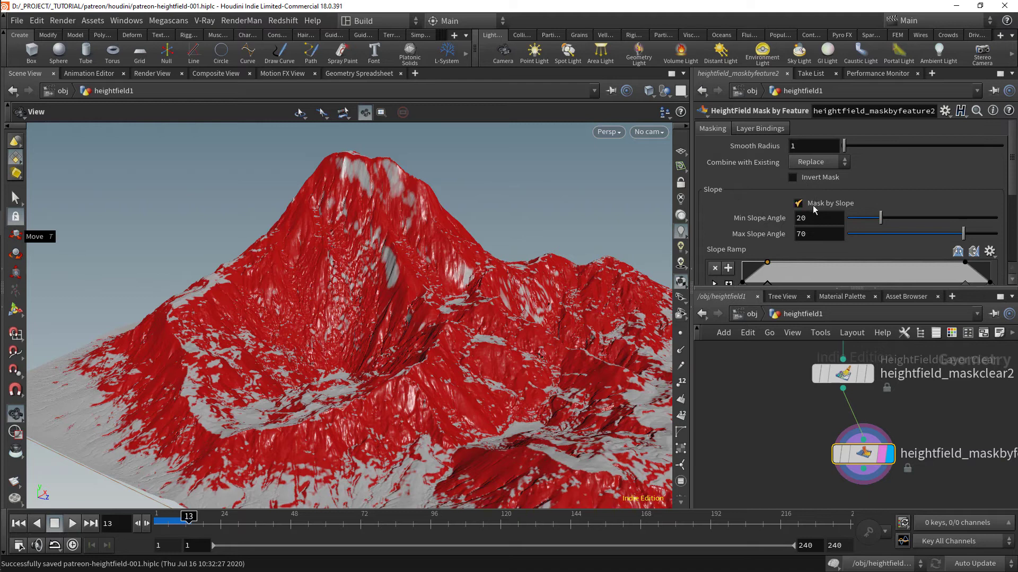
click(813, 207)
click(821, 236)
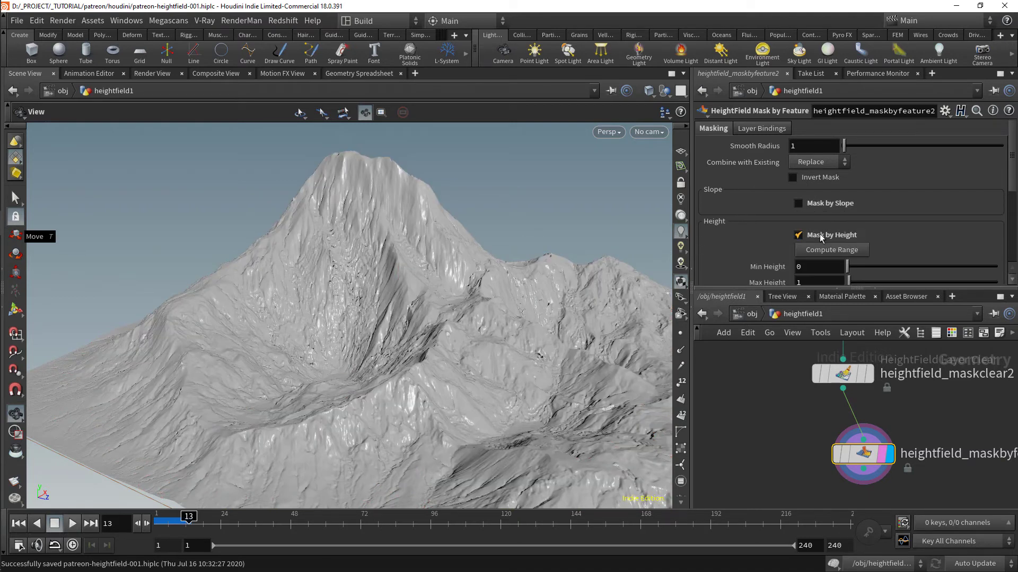
scroll(798, 222, down, 3)
click(841, 161)
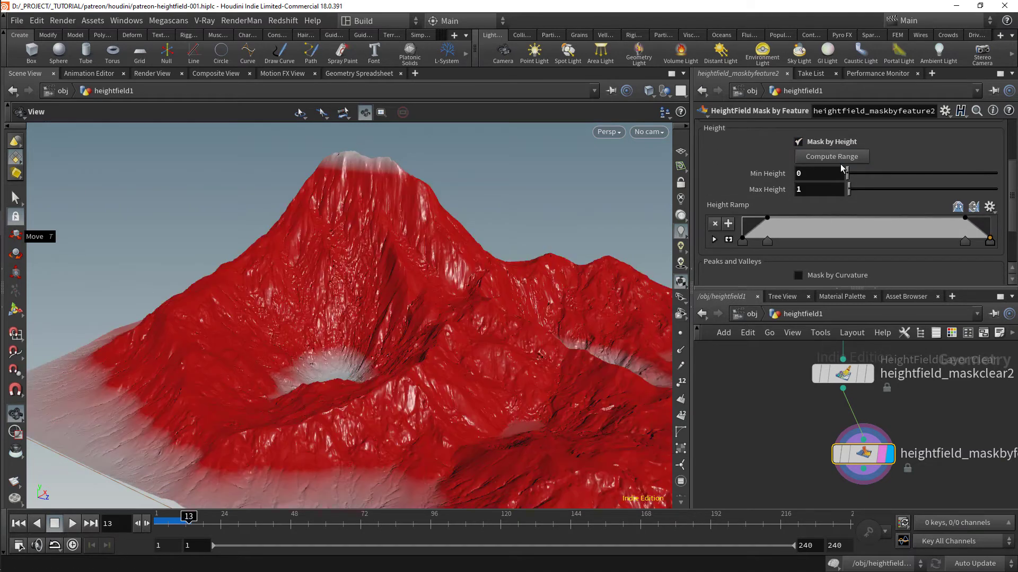
drag(444, 352, 425, 348)
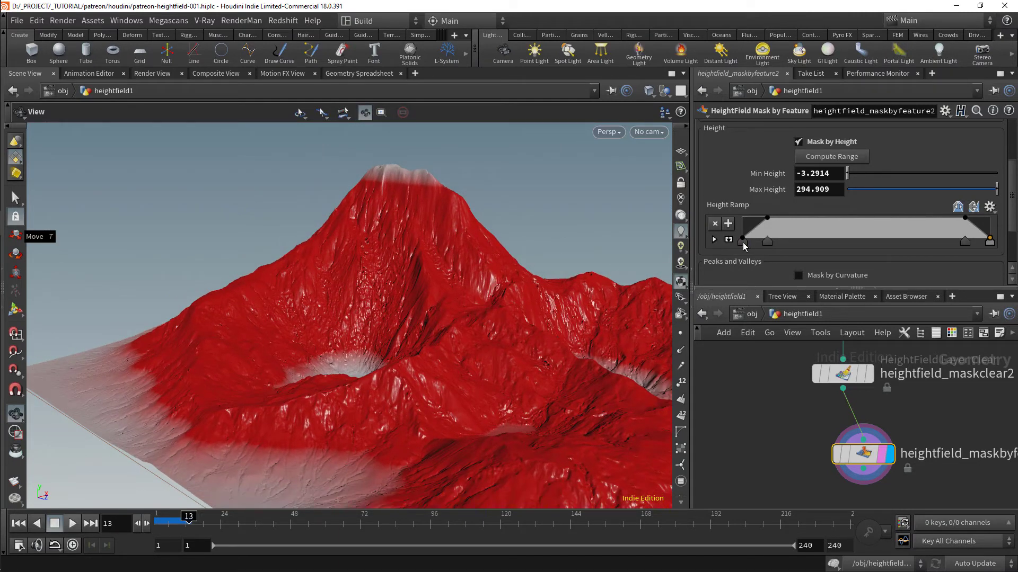
Reshape the Height Ramp by raising its first point to full and moving the upper falloff down so only low elevations are masked
drag(743, 241, 742, 222)
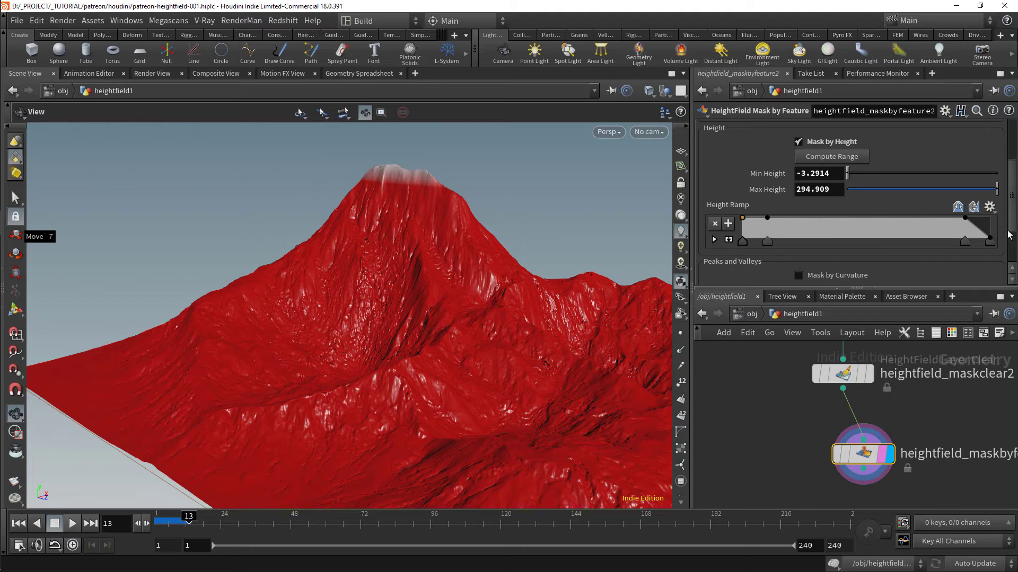
drag(967, 245, 787, 242)
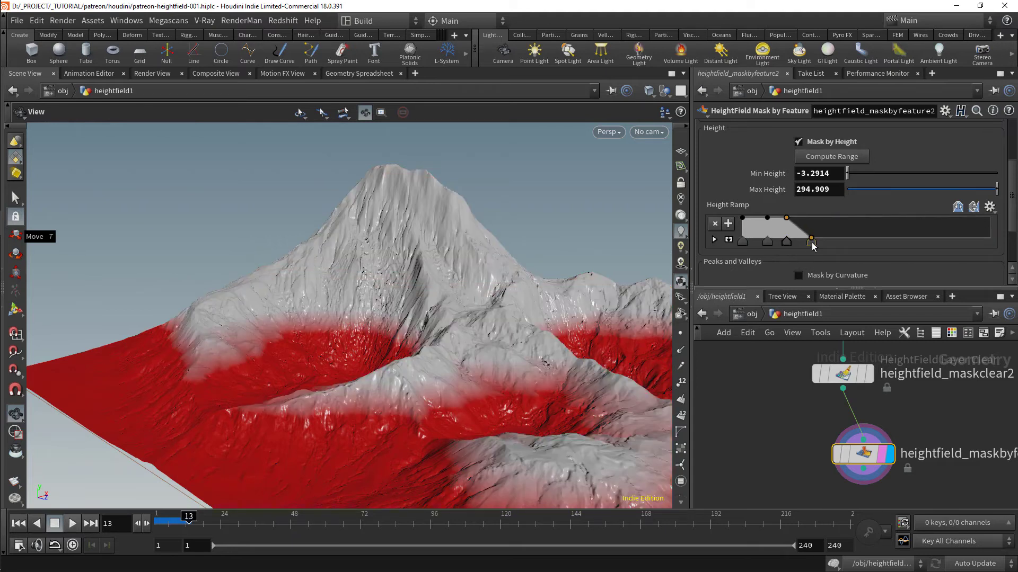
Soften the falloff of the height mask's ramp and align the mask-by-feature node below heightfield_maskclear2
drag(819, 243, 777, 242)
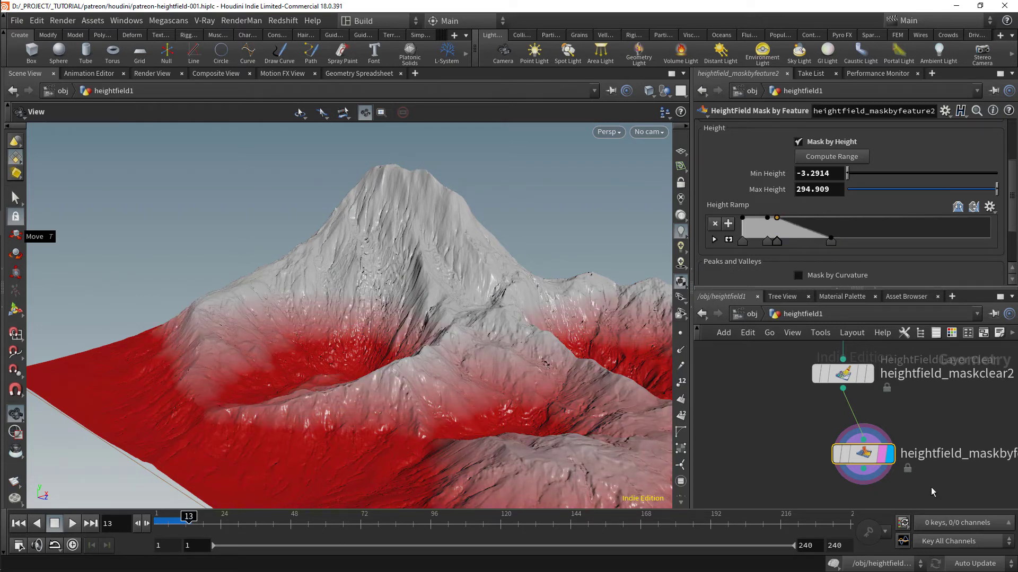
middle_drag(919, 482, 864, 460)
scroll(861, 452, down, 2)
drag(835, 445, 820, 480)
key(Tab)
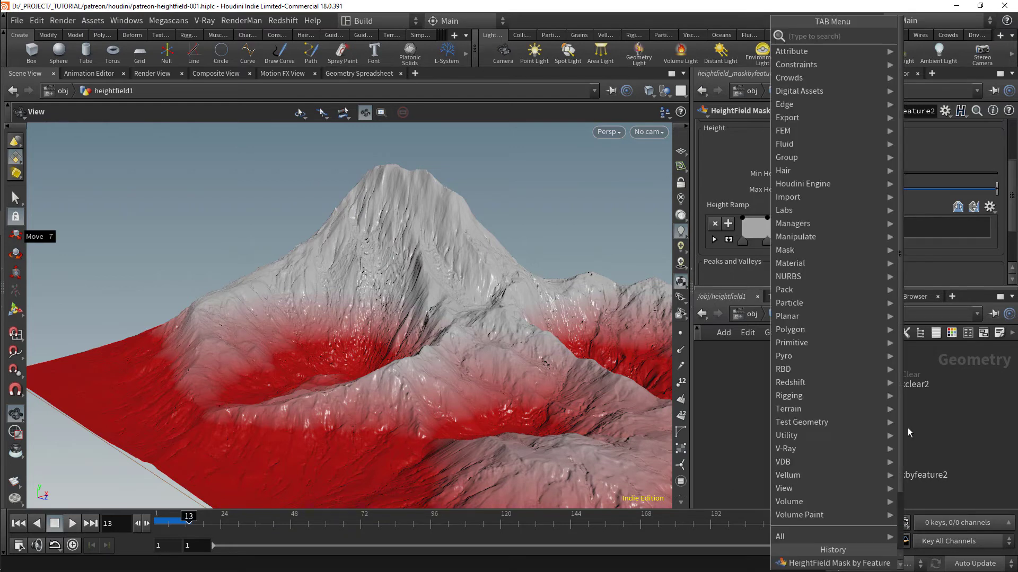
text(pate)
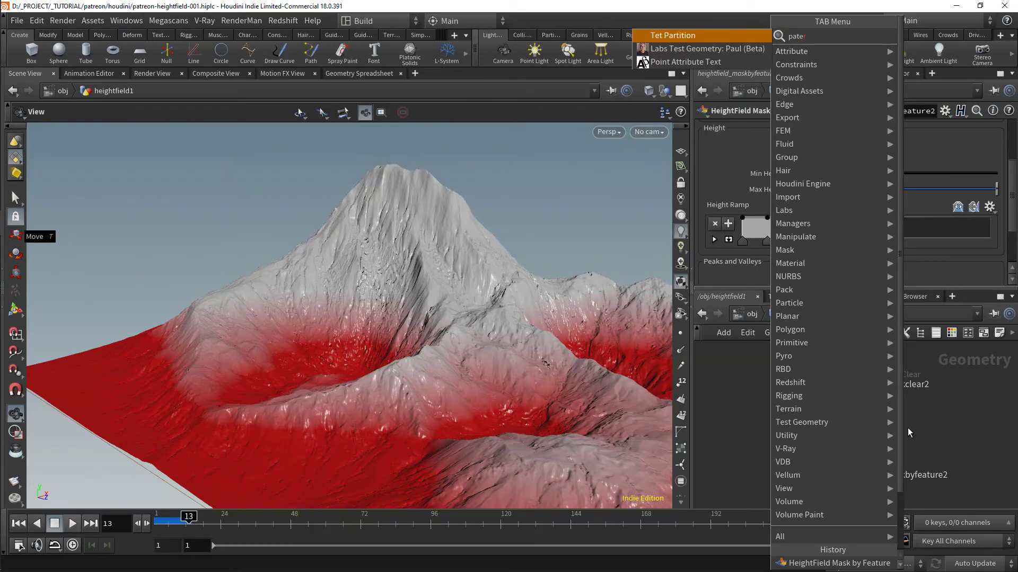
key(Escape)
Add a HeightField Pattern node to the network beside the mask-by-feature node
key(Tab)
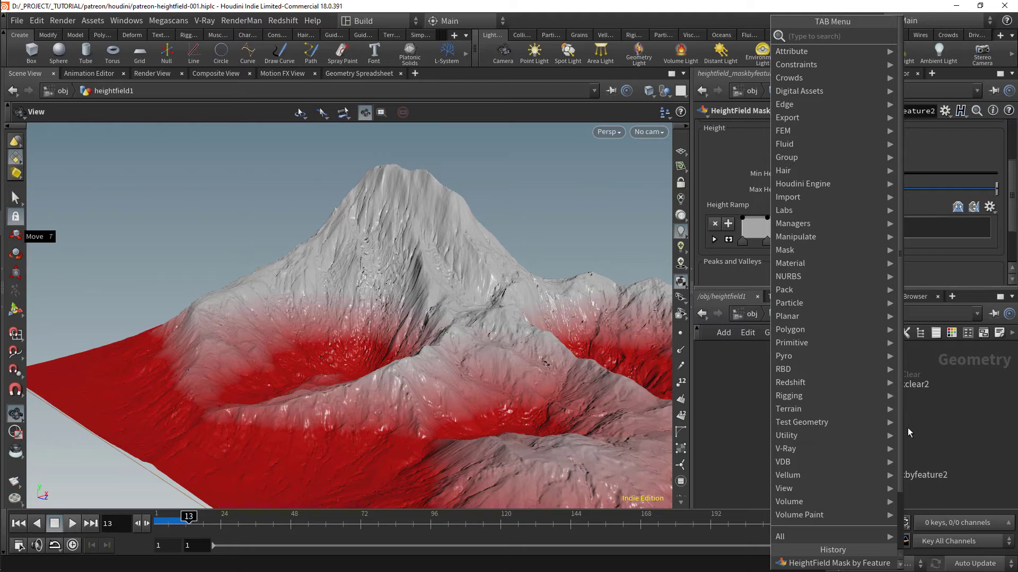
text(pattern)
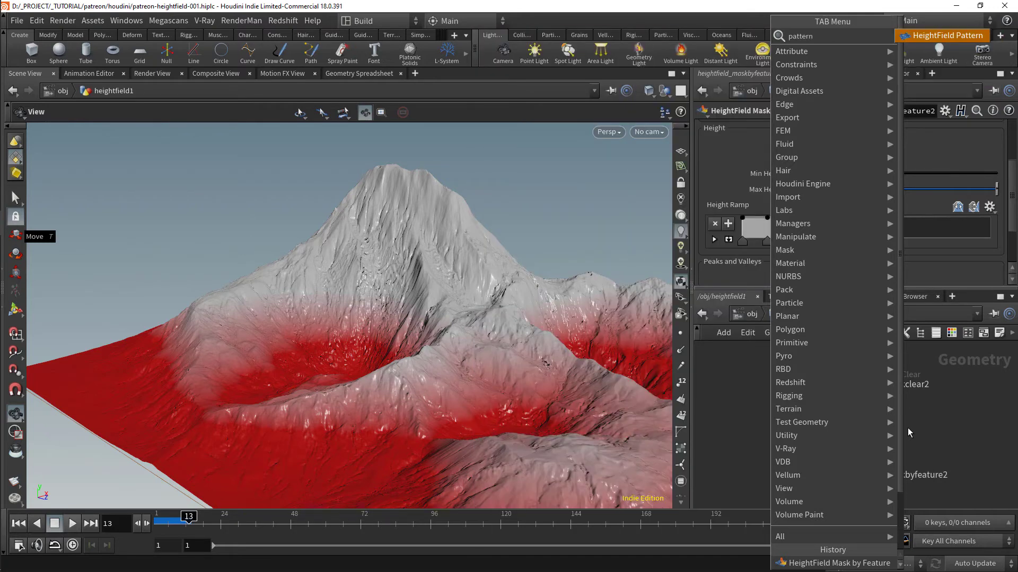
key(Return)
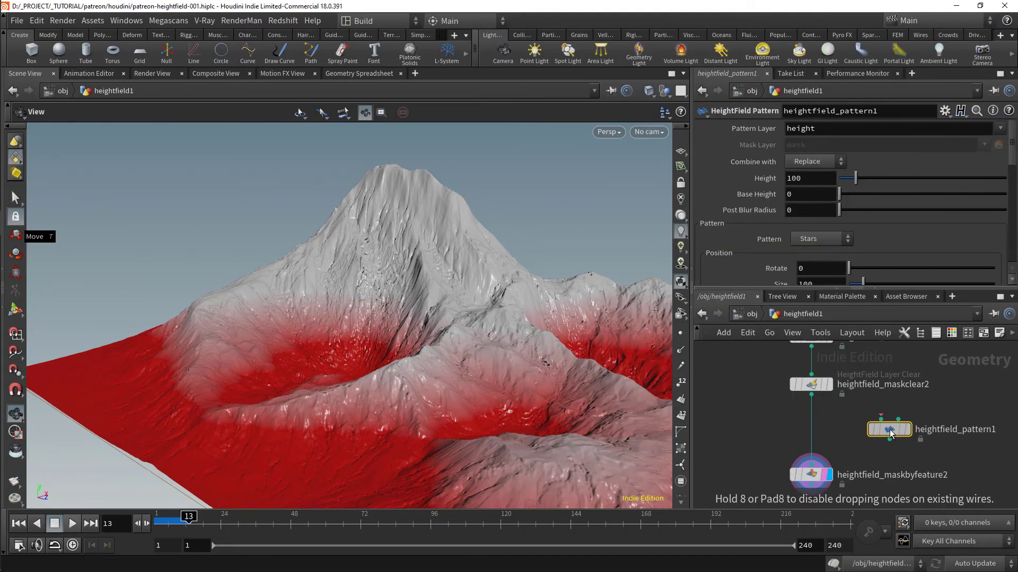
click(889, 429)
Place the pattern node below heightfield_maskbyfeature2, wire that node's output into its first input, and display the pattern result
drag(807, 475, 807, 445)
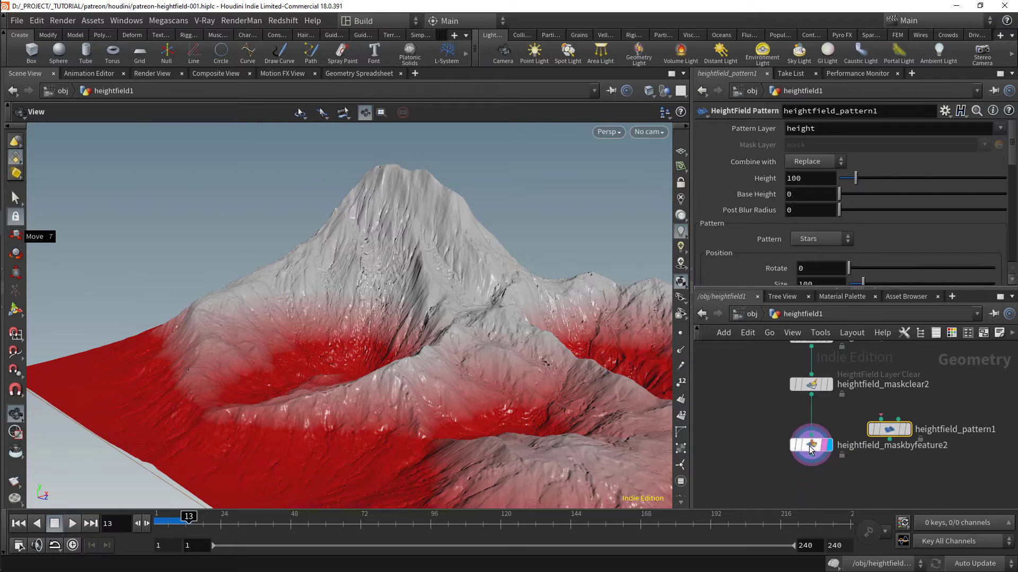
drag(887, 430, 810, 486)
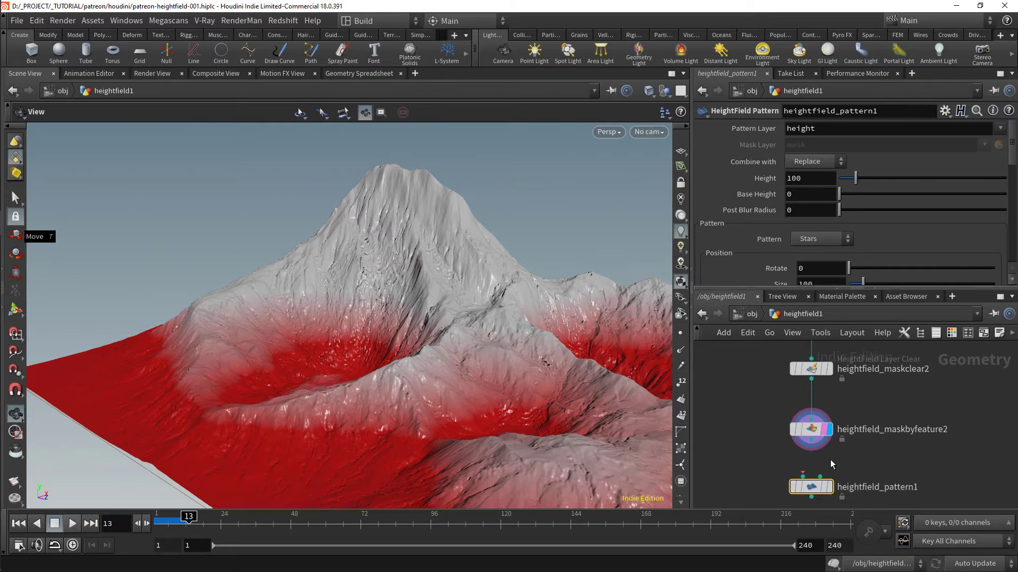
middle_drag(831, 465, 827, 449)
scroll(801, 450, up, 3)
drag(794, 464, 806, 412)
scroll(819, 469, up, 2)
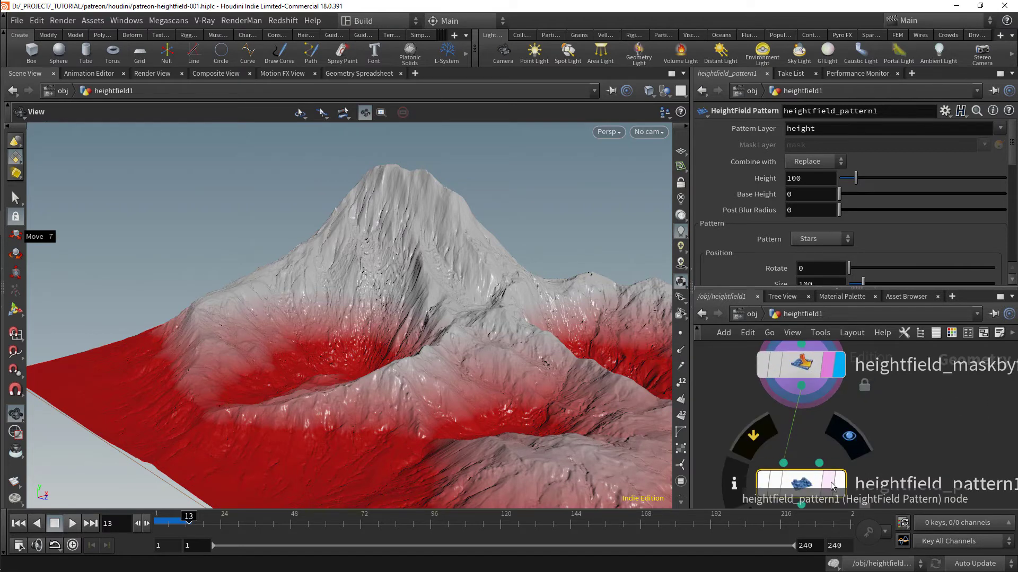
click(839, 487)
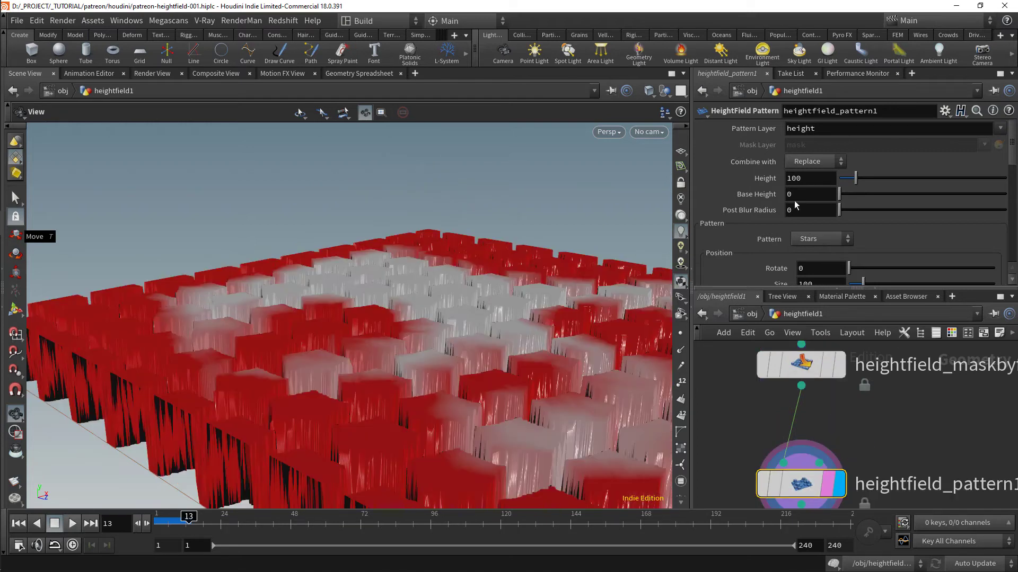
Set the pattern type of the HeightField Pattern node to Cells
scroll(359, 358, up, 3)
drag(359, 359, 383, 389)
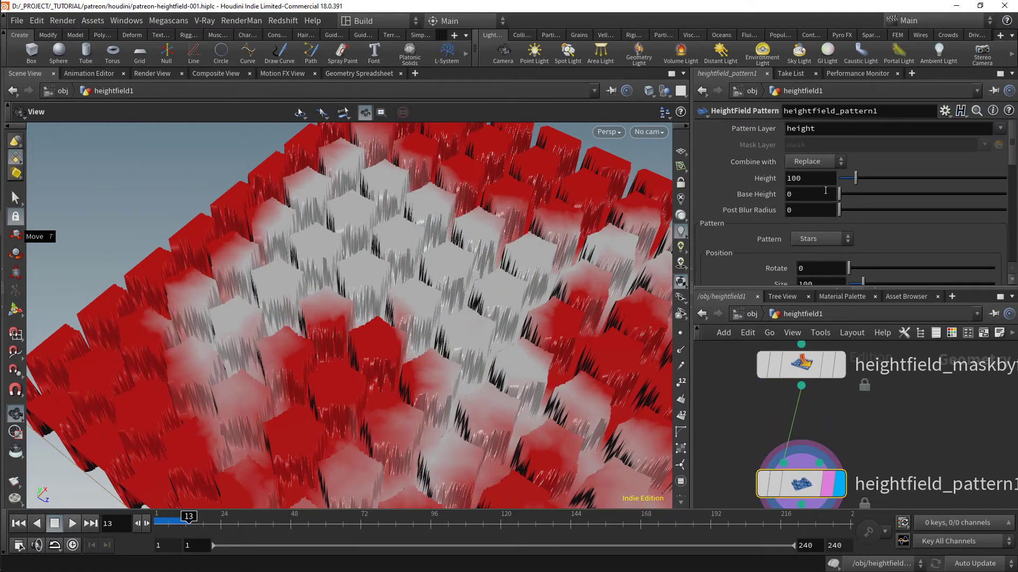
click(828, 238)
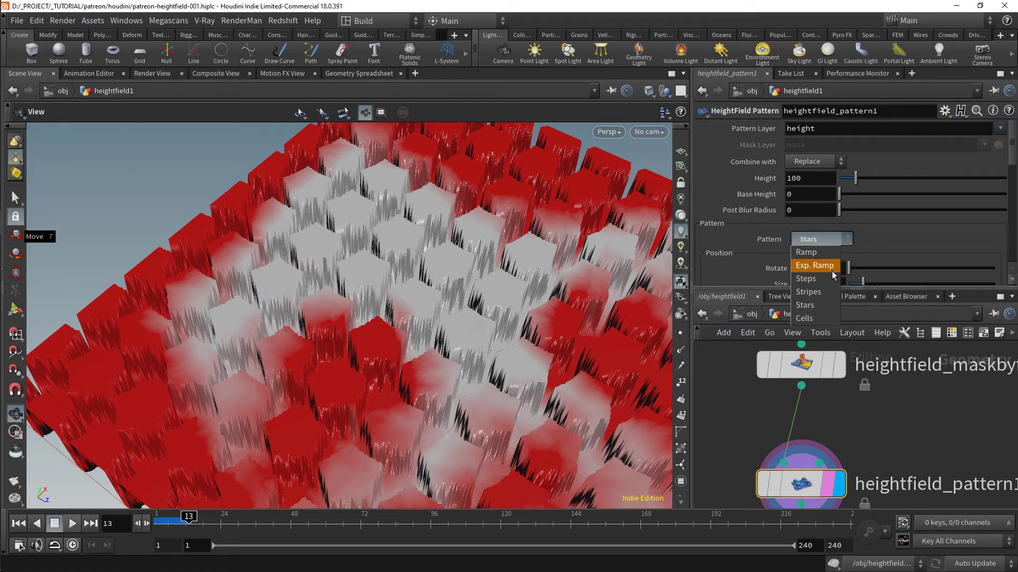
click(809, 319)
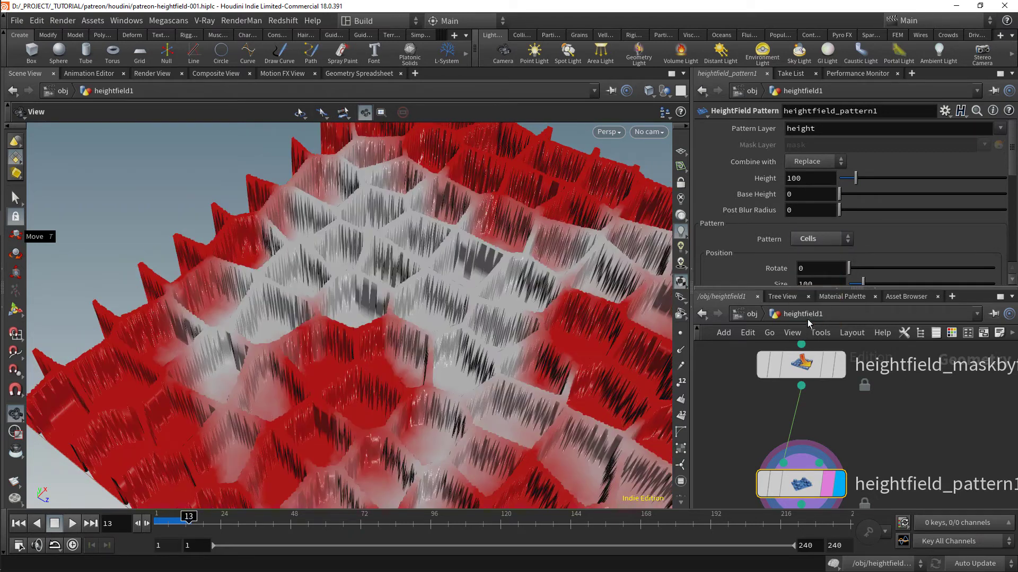
Raise the cell pattern's Jitter to 0.864 for more irregular cells
scroll(827, 244, down, 3)
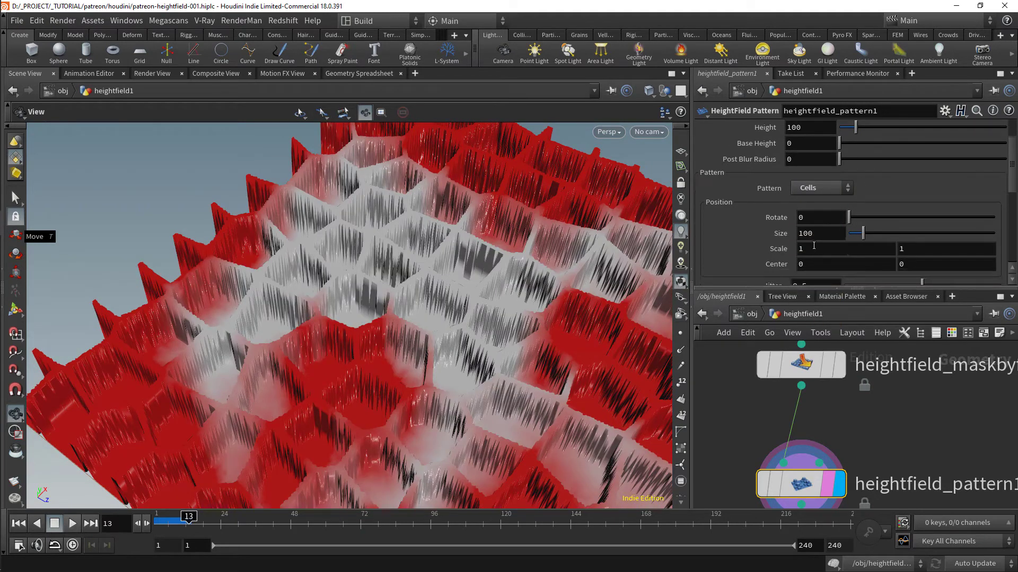
drag(923, 253, 978, 245)
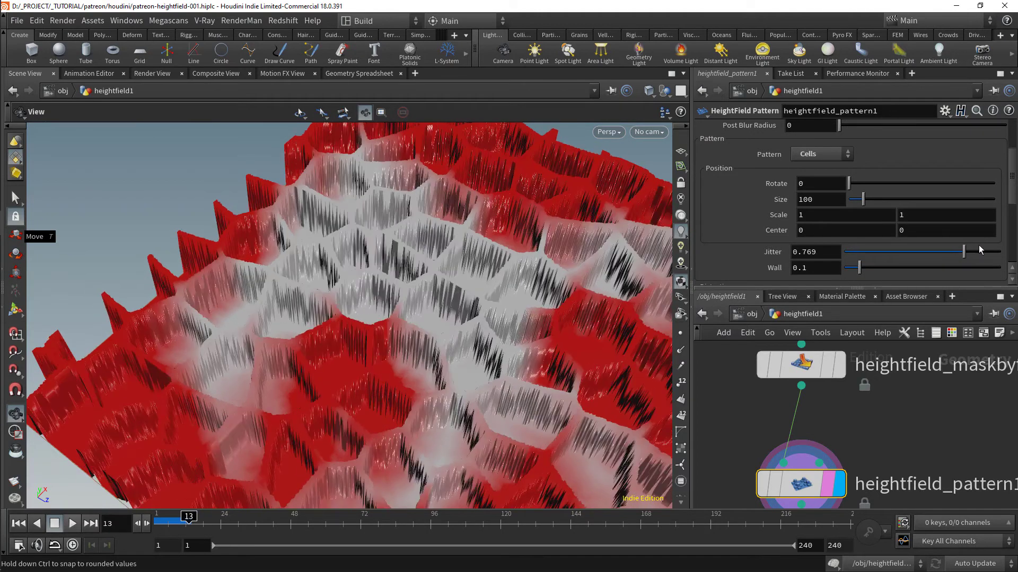
drag(531, 273, 552, 334)
Set the pattern's Height to -20 so the cell borders become cracks
scroll(783, 200, up, 3)
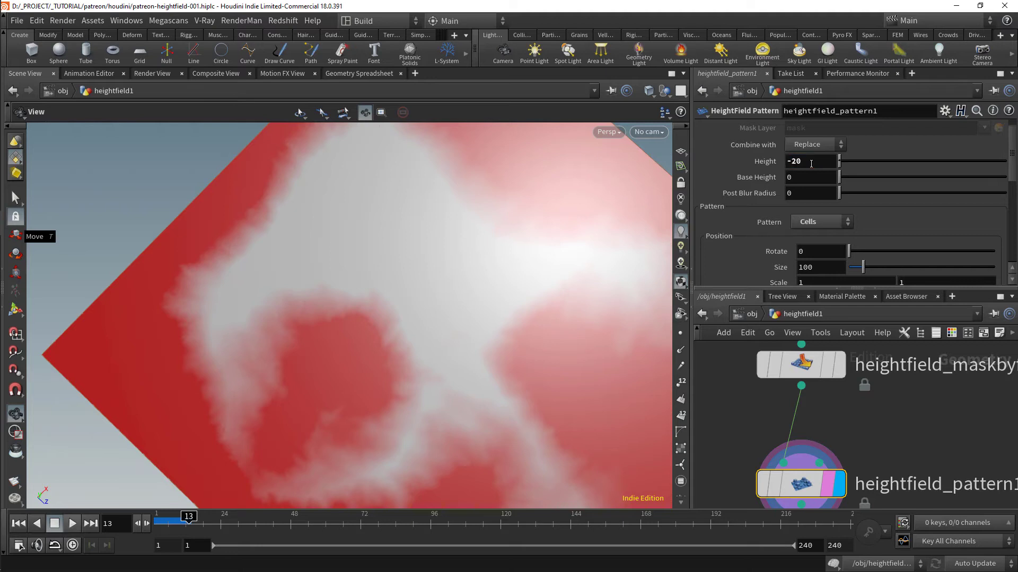
key(Return)
drag(358, 360, 391, 350)
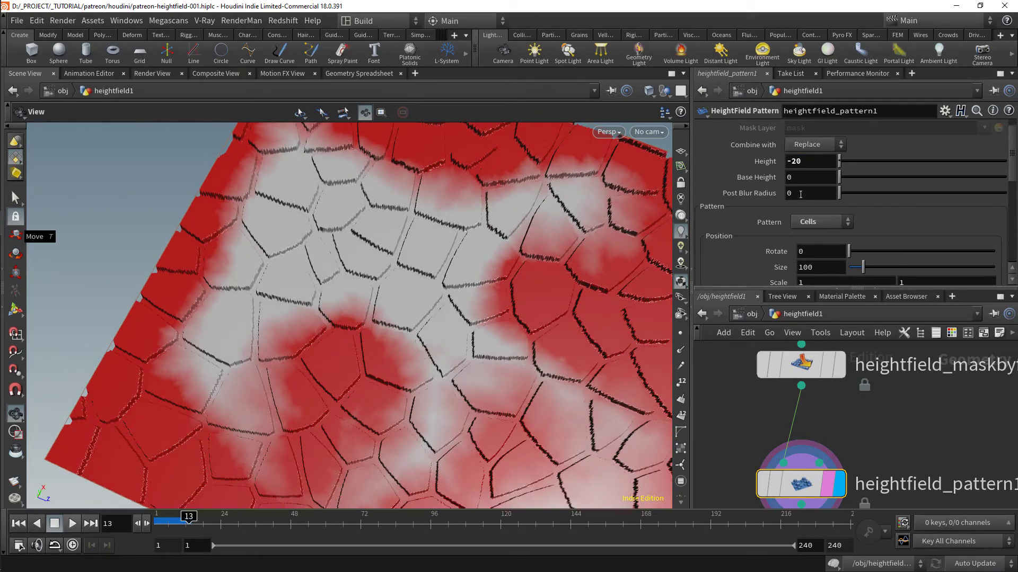
Thin the cell borders by setting Wall to 0.03 and fine-tuning it to 0.035
scroll(803, 206, down, 1)
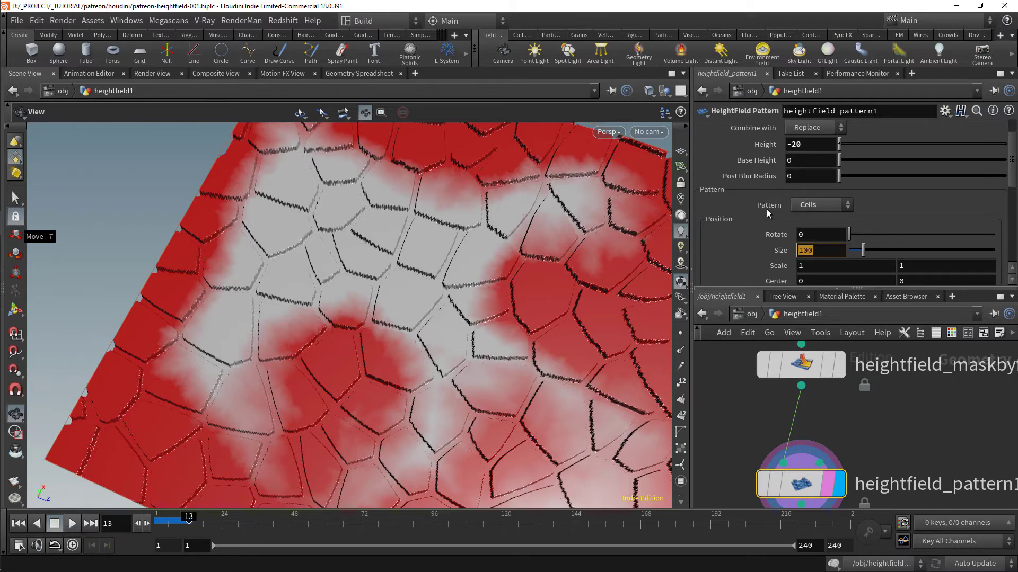
scroll(756, 203, down, 5)
click(818, 236)
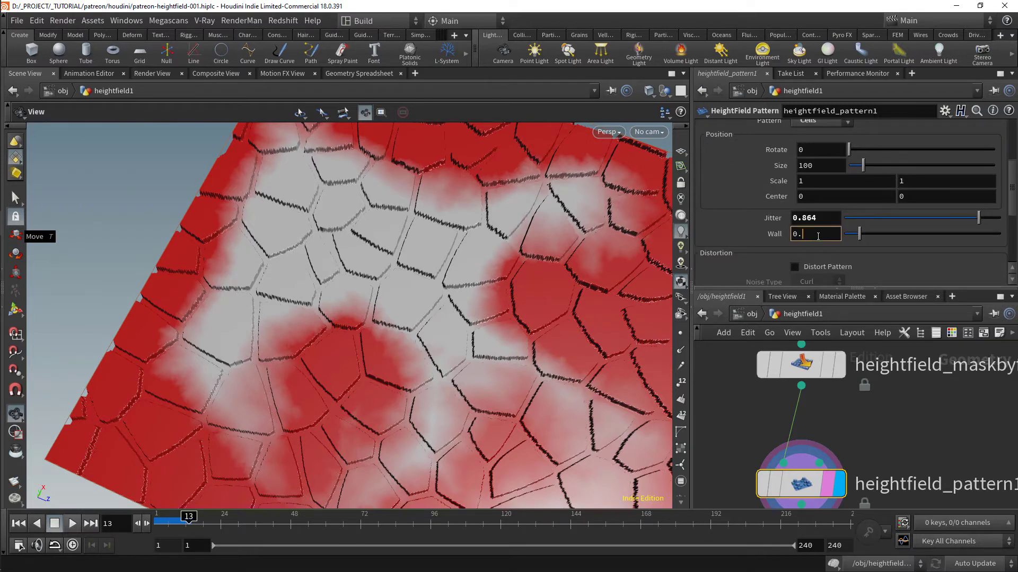
text(0.03)
key(Return)
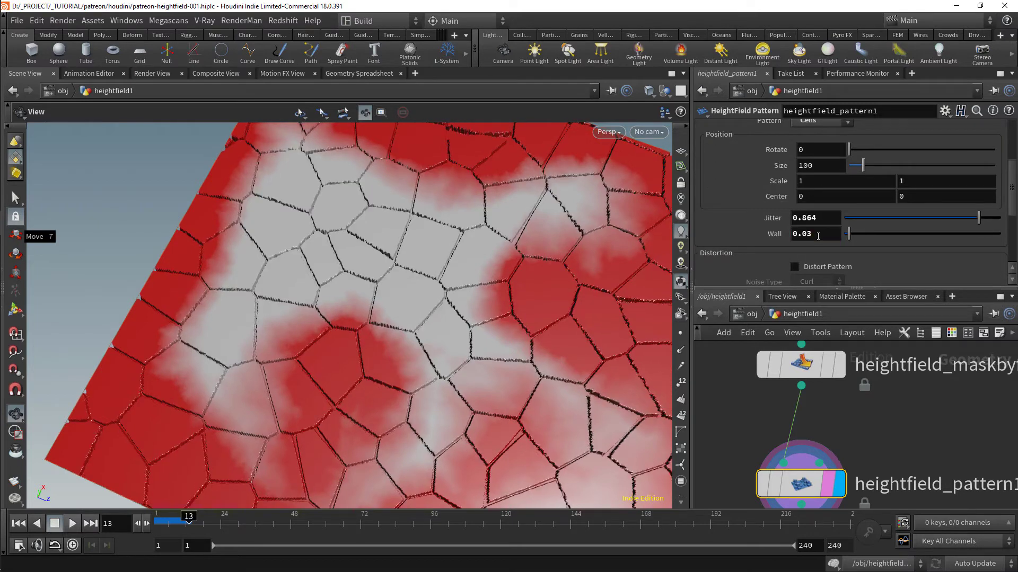
scroll(783, 255, down, 1)
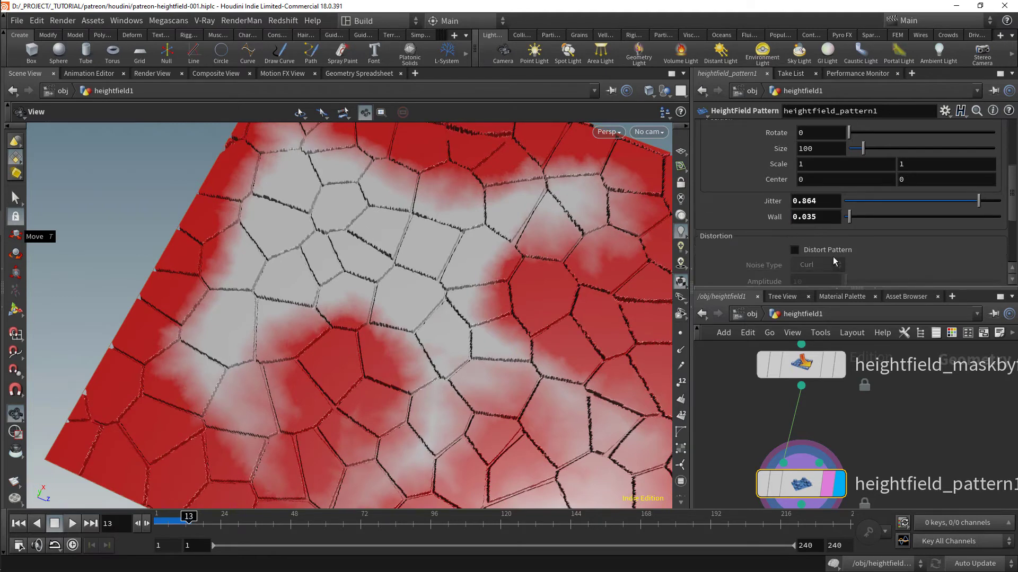
Enable Distort Pattern for the cells and set the noise Amplitude to 50
click(834, 251)
scroll(832, 214, down, 4)
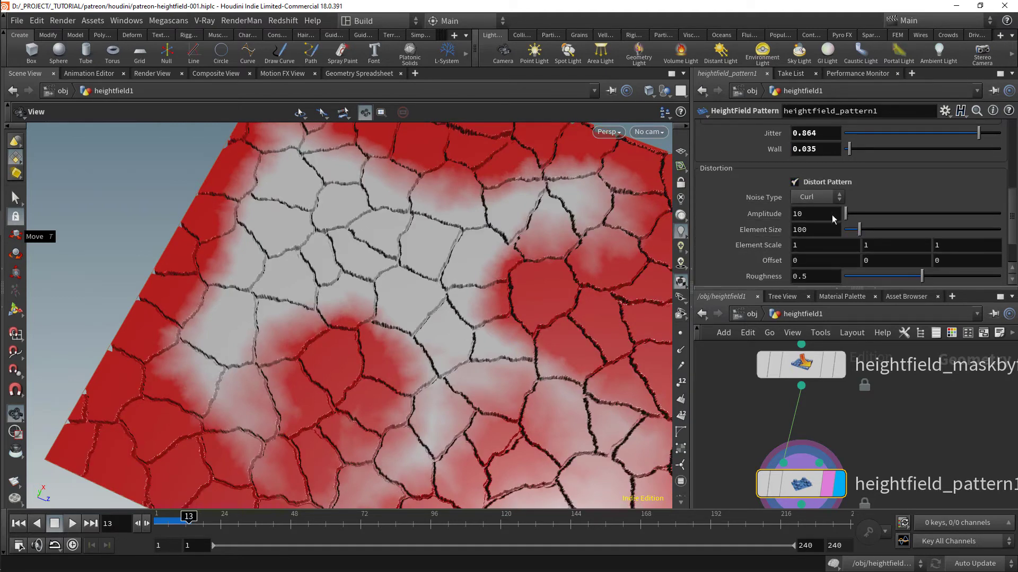
click(811, 213)
text(50)
key(Return)
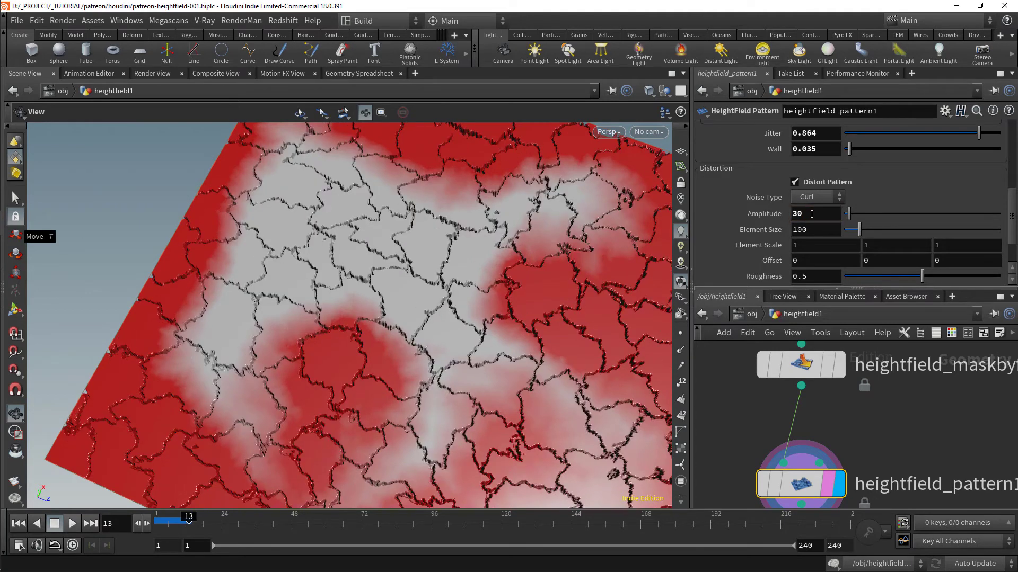
Set the distortion's Element Size to 400 and compare the cracks with the distortion off and on, leaving it enabled
key(Return)
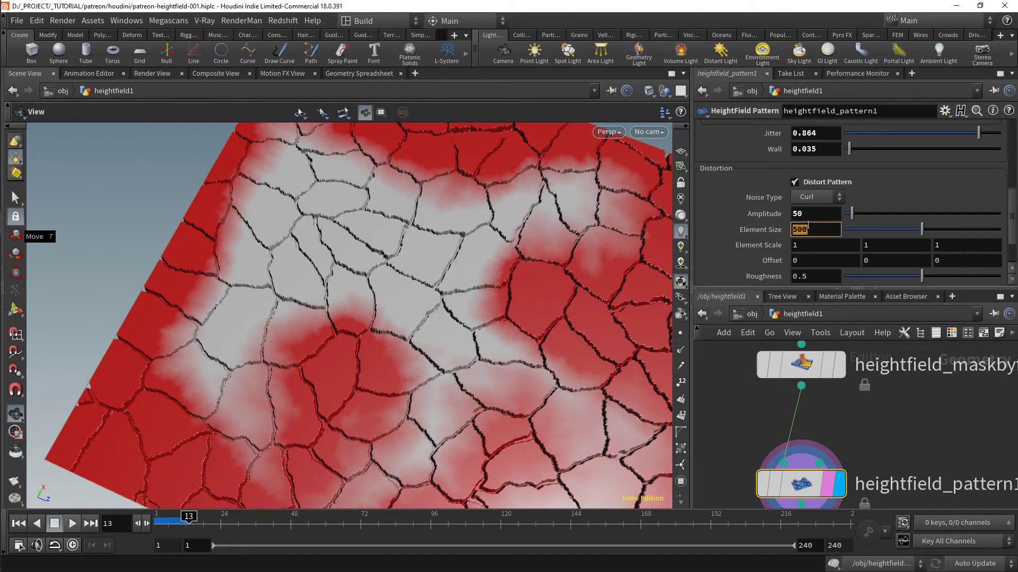
click(794, 182)
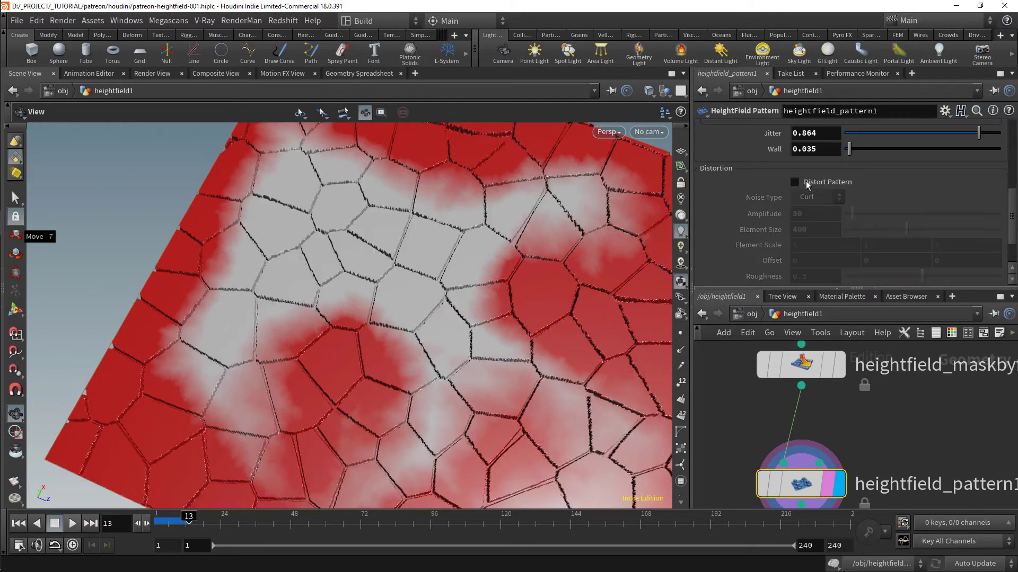
click(807, 184)
click(807, 184)
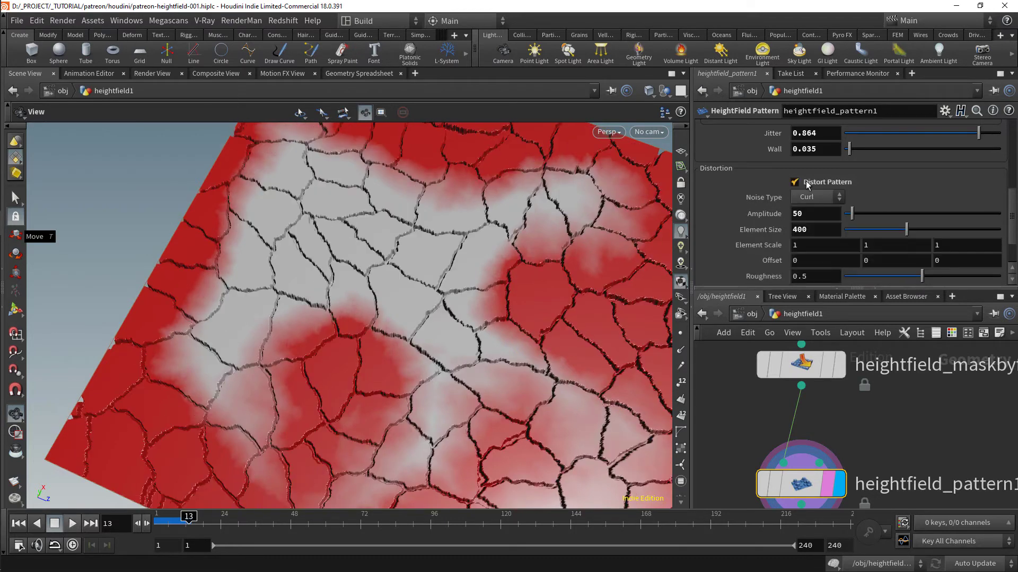
Set the distortion noise's Roughness to 0.435
scroll(759, 225, up, 2)
scroll(763, 234, down, 5)
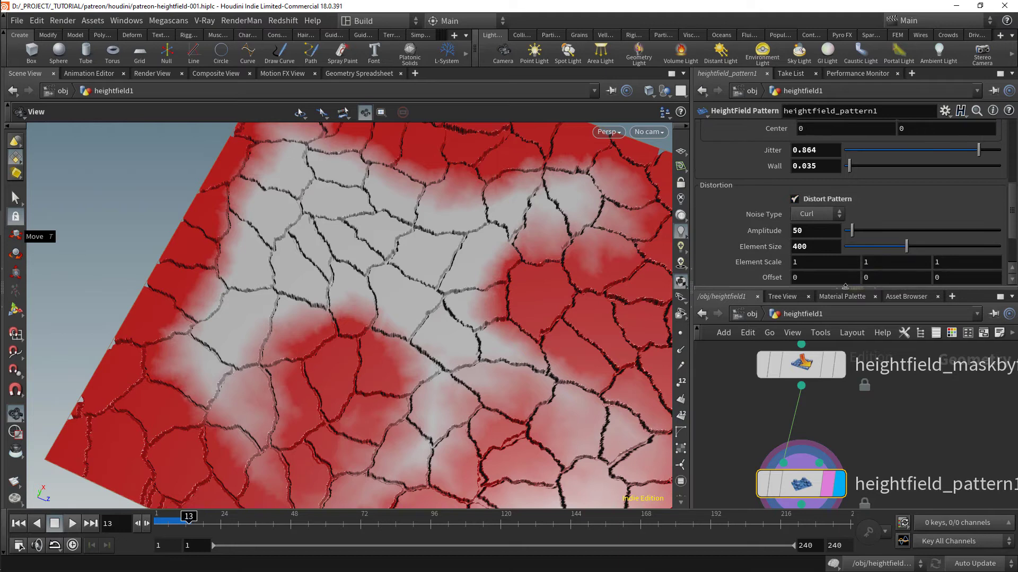
key(BackSpace)
text(4)
key(Return)
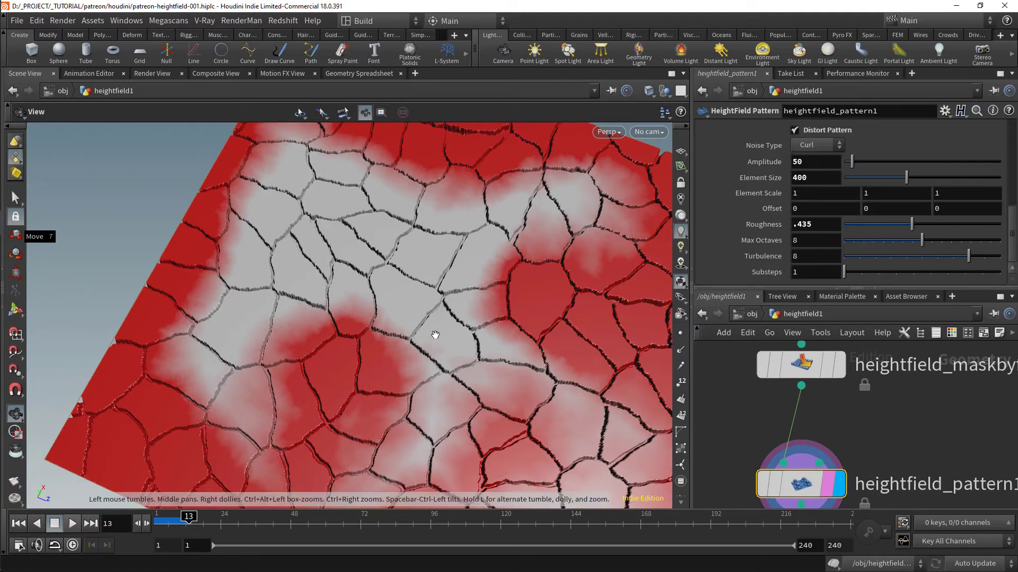
Connect the mask-by-feature node's output to the pattern node's second input to restrict the cracks to the masked area
drag(435, 335, 434, 300)
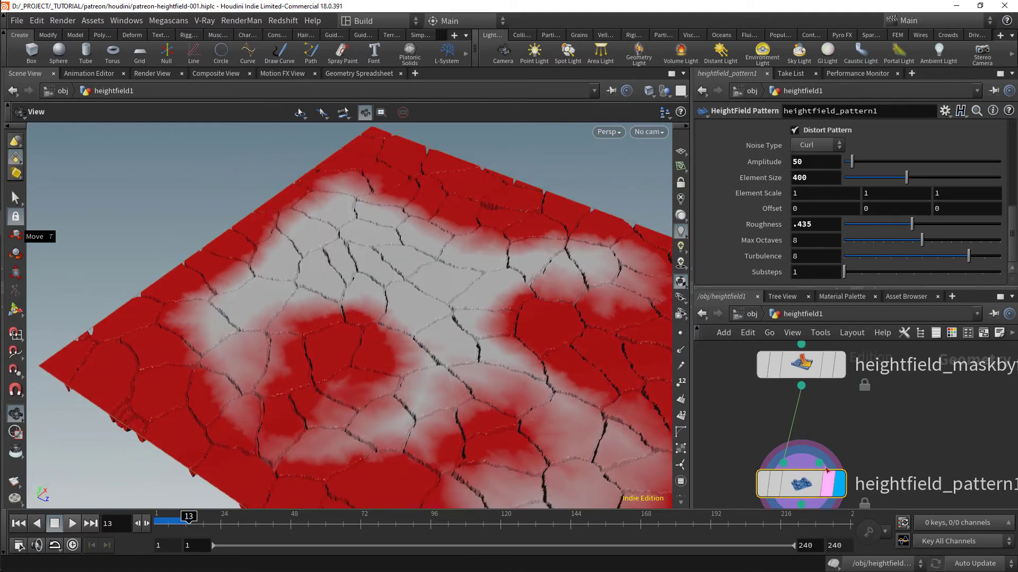
drag(820, 463, 801, 387)
middle_drag(833, 432, 844, 393)
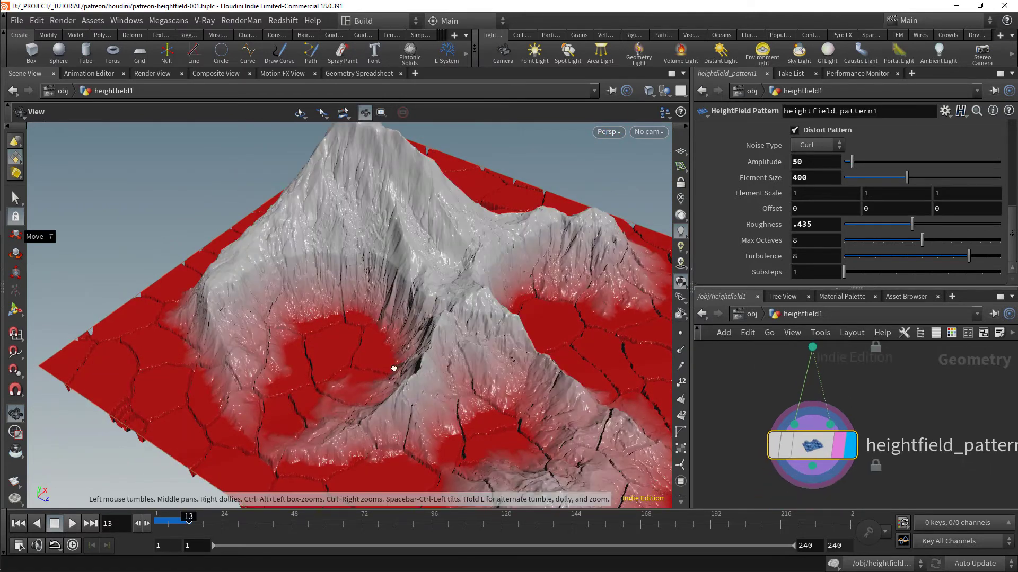
drag(394, 368, 403, 323)
Set the pattern's Combine with mode to Add and inspect the cracks on the terrain around the mountain
scroll(756, 211, up, 4)
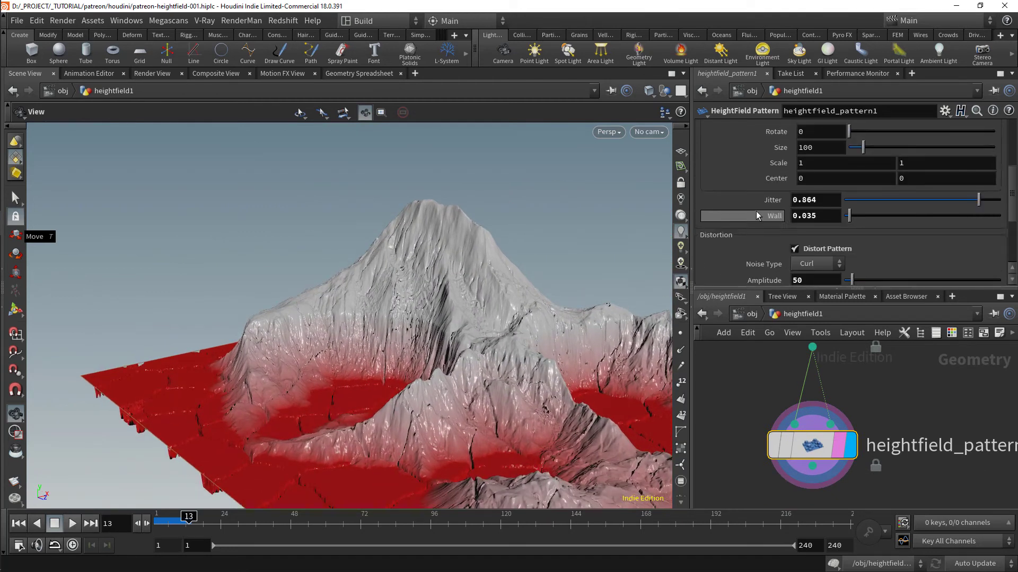
scroll(756, 211, up, 7)
click(816, 165)
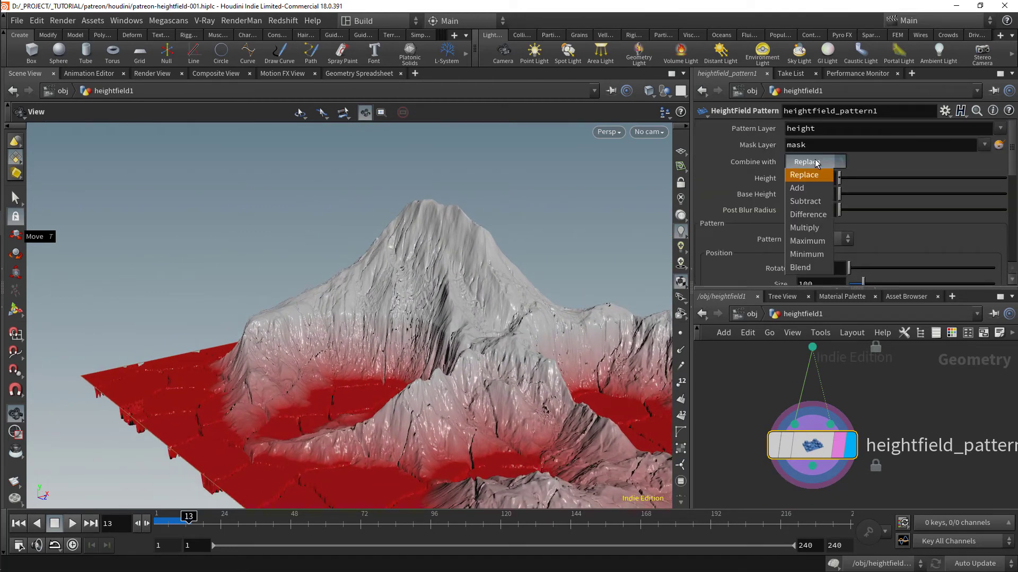
click(806, 182)
drag(411, 331, 450, 364)
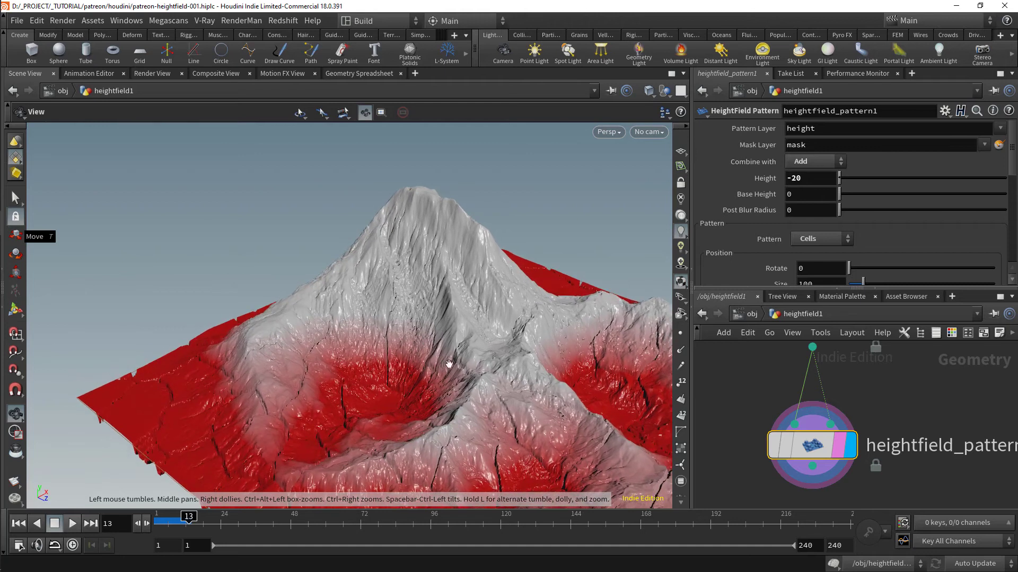
middle_drag(450, 364, 453, 306)
right_drag(454, 307, 499, 313)
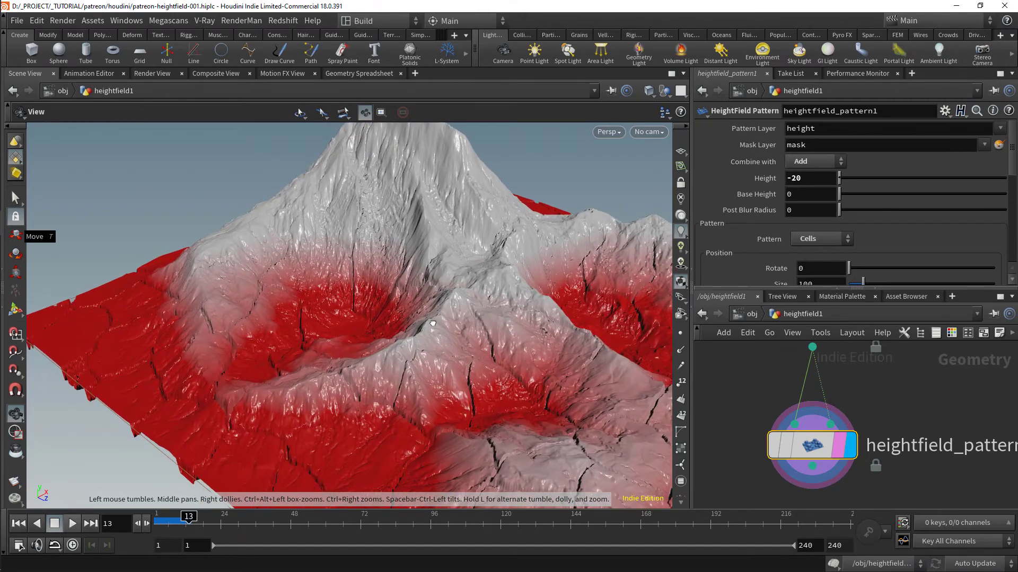
mouse_move(428, 325)
mouse_down()
mouse_move(466, 300)
mouse_move(444, 317)
mouse_up()
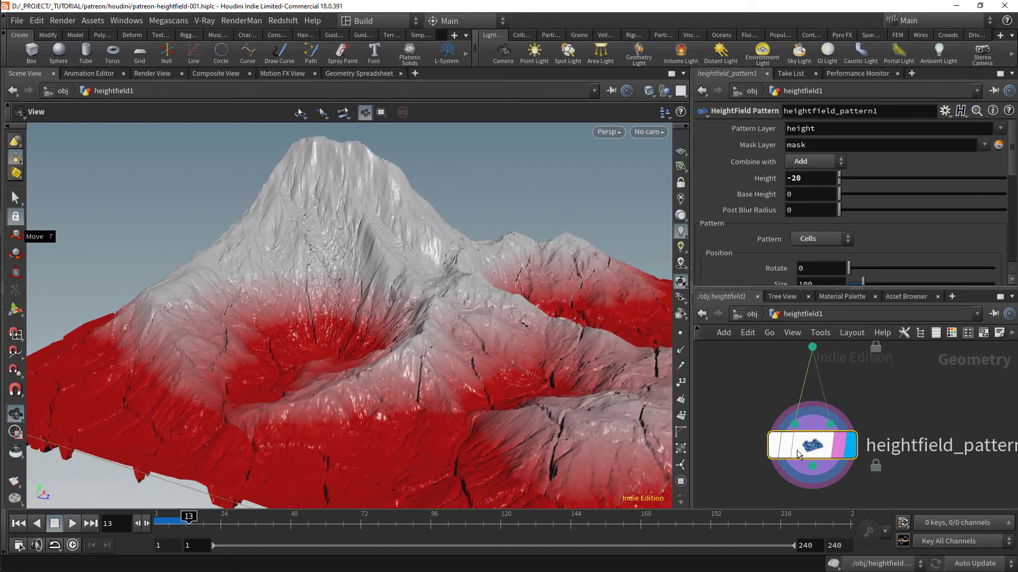
Extend the falloff end of the mask-by-feature node's height ramp so the mask reaches higher up the mountain
mouse_move(779, 453)
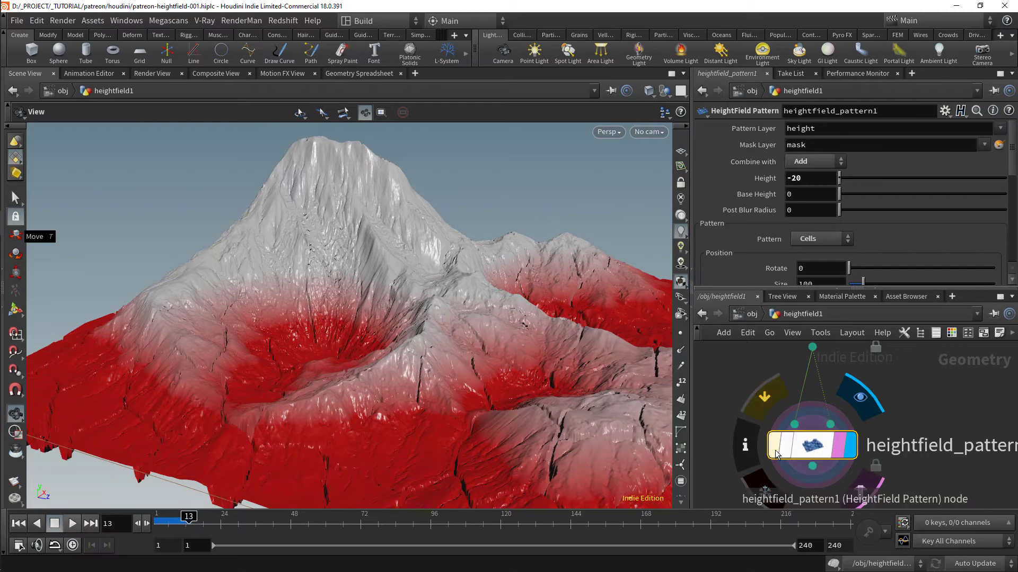
drag(470, 321, 498, 311)
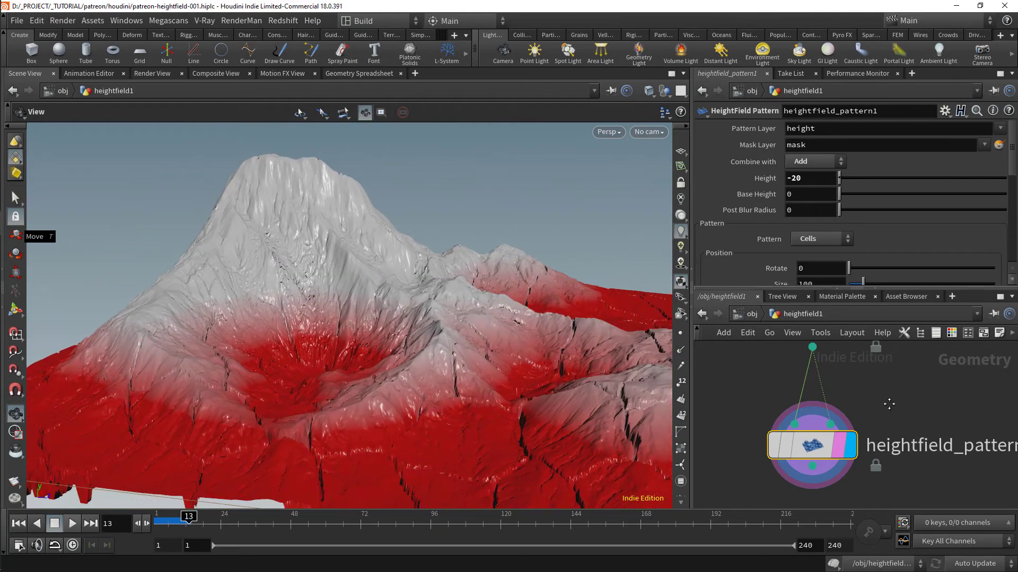
middle_drag(889, 404, 890, 464)
scroll(882, 450, down, 2)
drag(910, 440, 812, 385)
scroll(810, 205, down, 2)
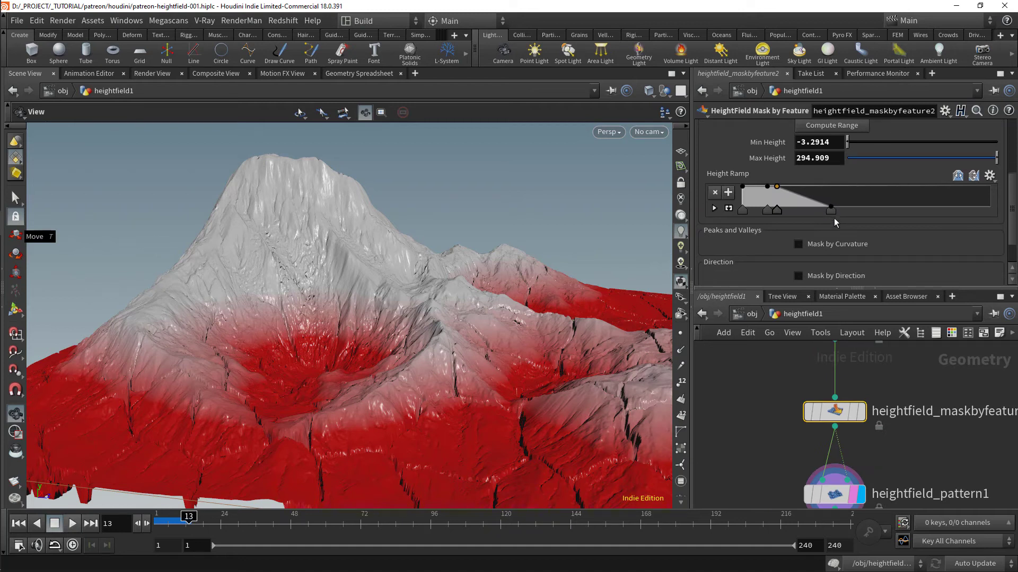
drag(831, 211, 873, 215)
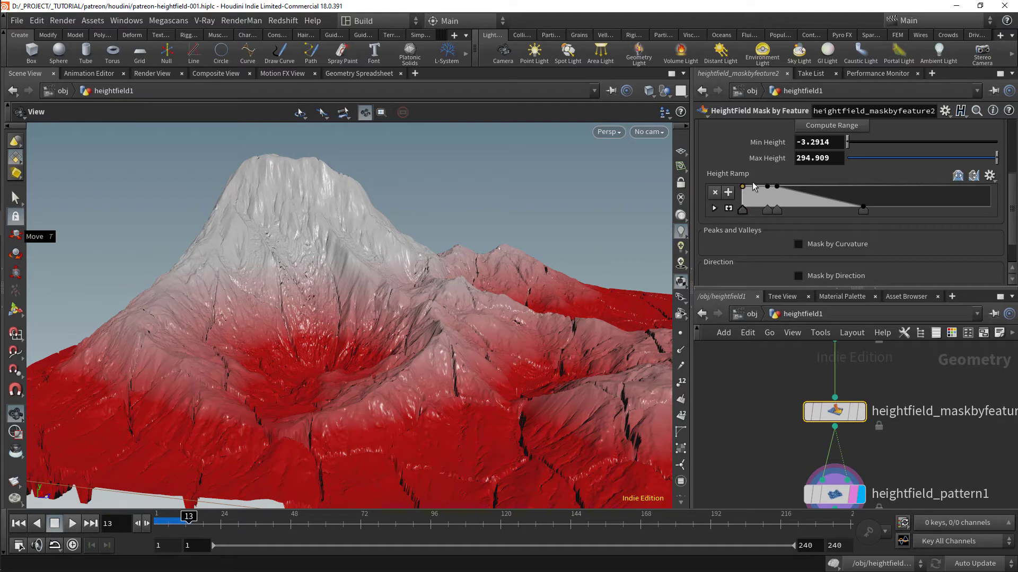
Lower the height ramp's first point to zero and spread the two middle points slightly apart
drag(737, 217, 736, 218)
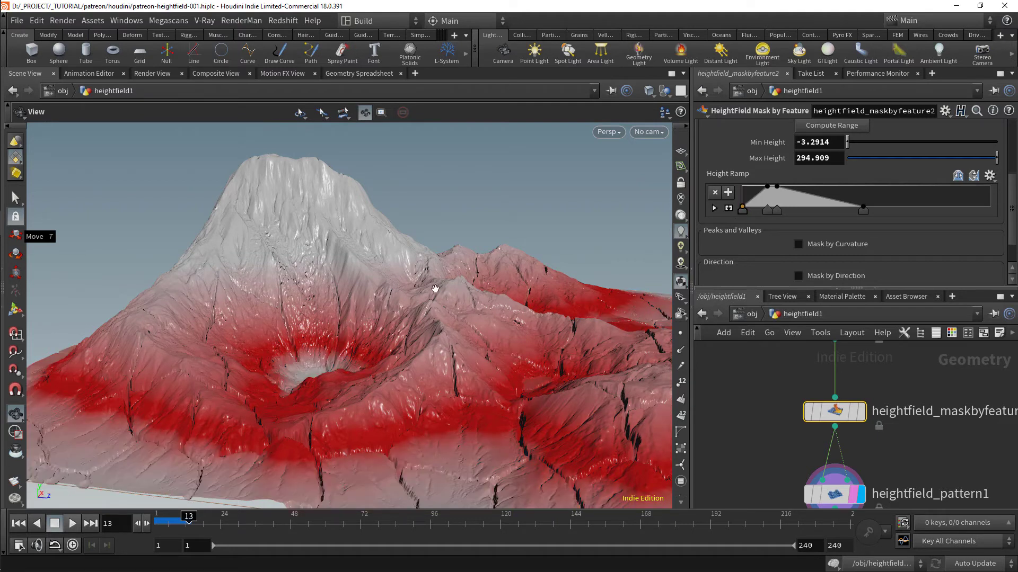
drag(357, 288, 312, 309)
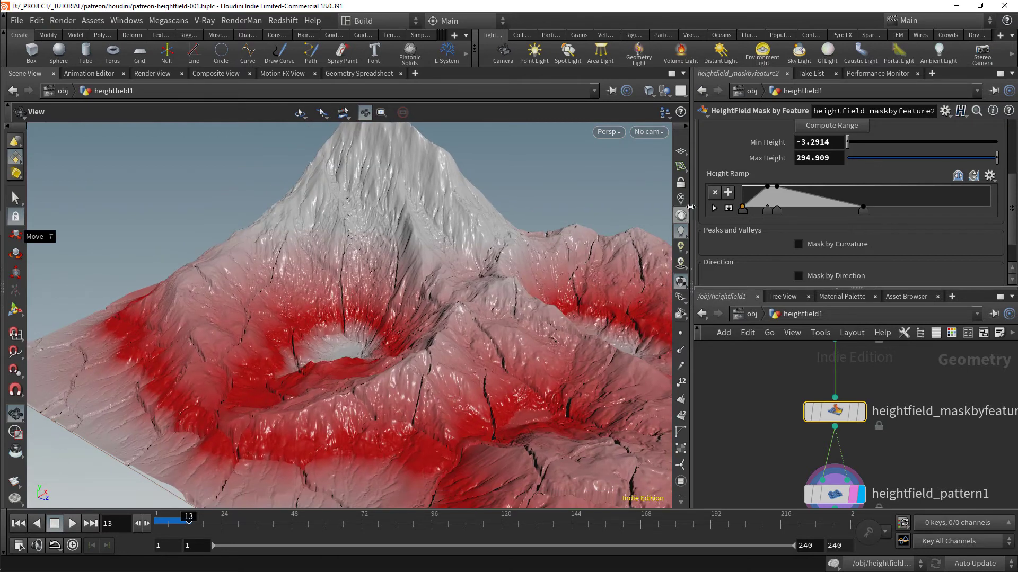
click(768, 211)
drag(776, 210, 776, 210)
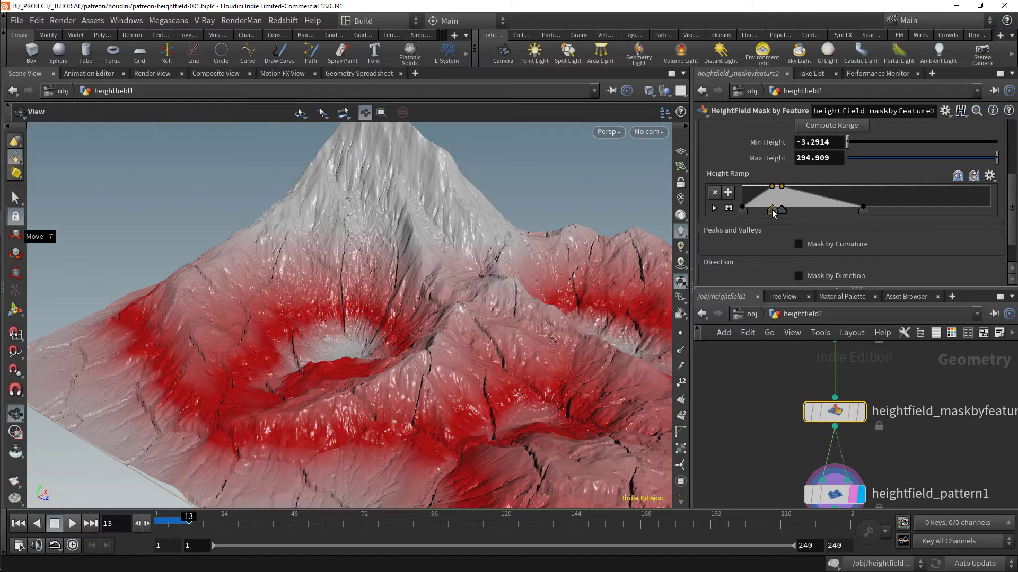
drag(767, 211, 765, 211)
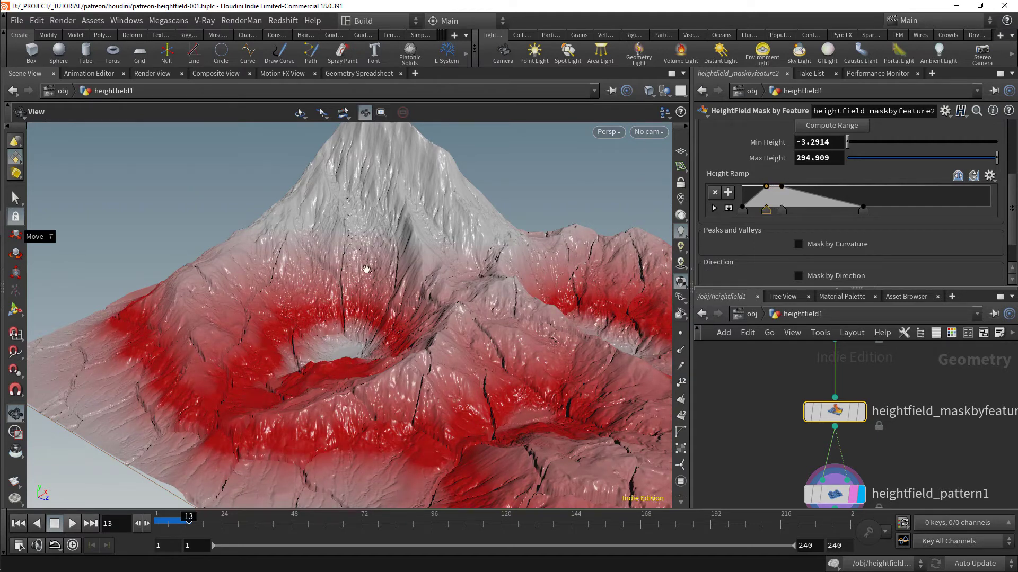
mouse_move(418, 336)
mouse_down()
mouse_move(364, 361)
mouse_move(337, 404)
mouse_move(371, 392)
mouse_move(417, 330)
mouse_move(380, 321)
mouse_move(411, 347)
mouse_up()
scroll(758, 222, up, 5)
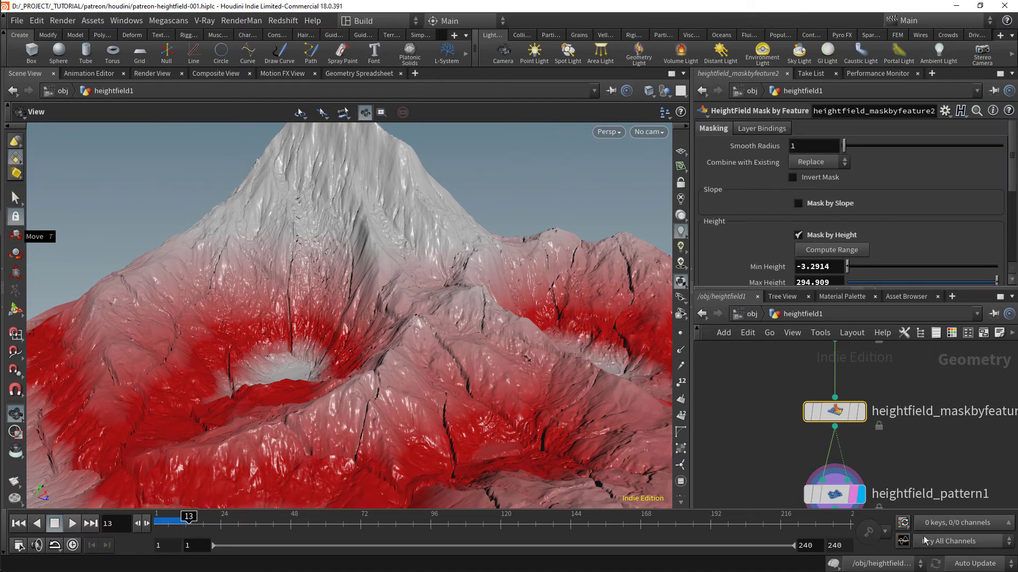
Set the HeightField Pattern node's Height to -15 and check the crack depth on the terrain
middle_drag(917, 467, 935, 411)
click(864, 444)
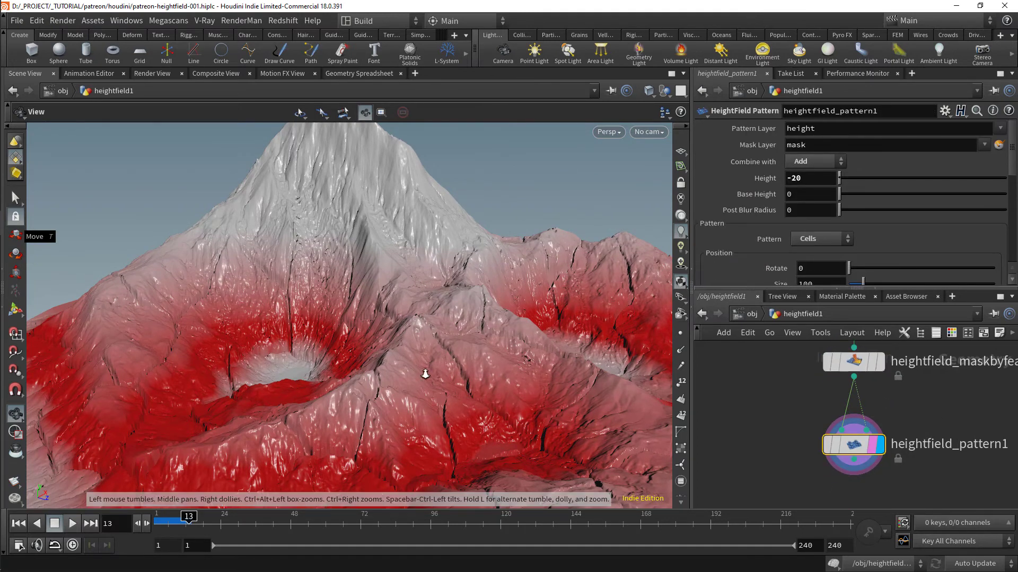
scroll(413, 371, down, 3)
drag(410, 373, 401, 372)
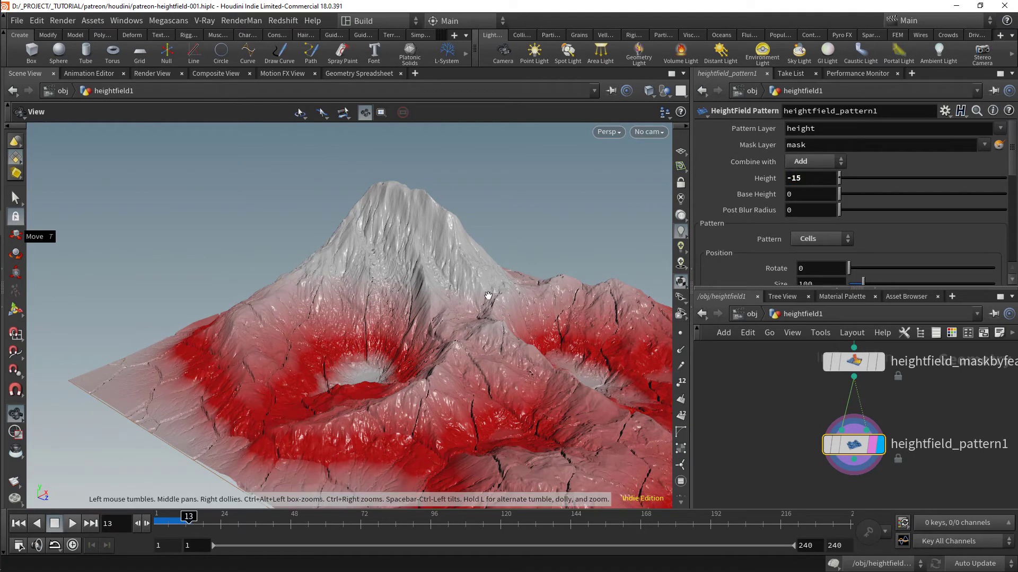
drag(410, 370, 437, 376)
scroll(885, 432, down, 3)
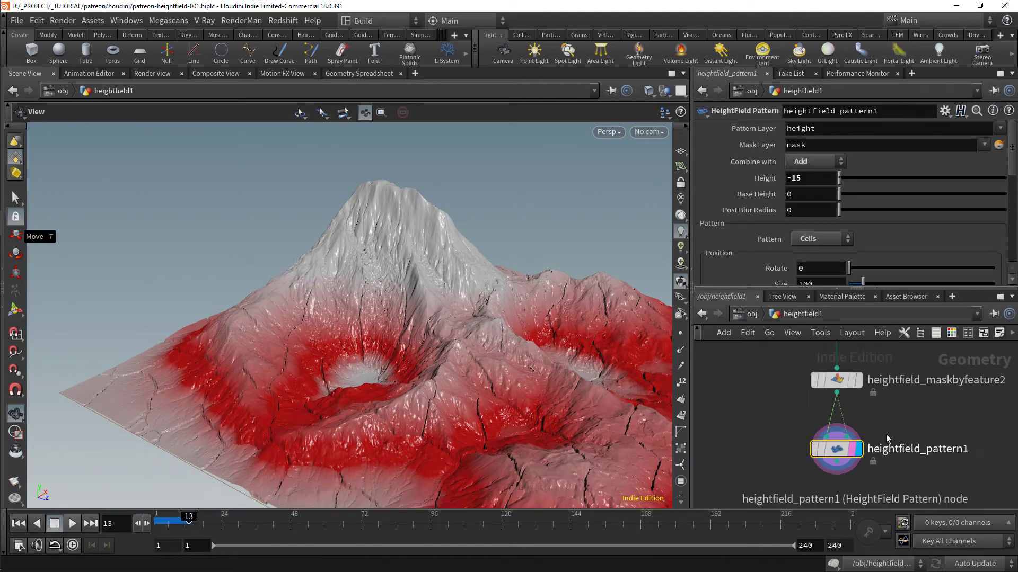
Add a copy of the mask-clearing node after the pattern node and display its result
click(842, 381)
key(ctrl+c)
middle_drag(790, 420, 799, 320)
key(ctrl+v)
scroll(848, 457, up, 2)
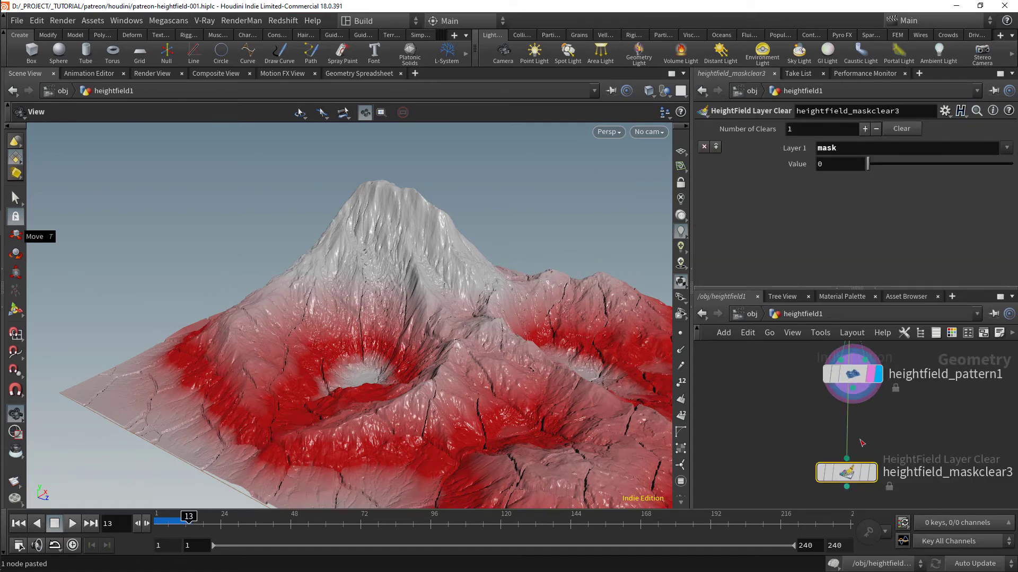
click(872, 472)
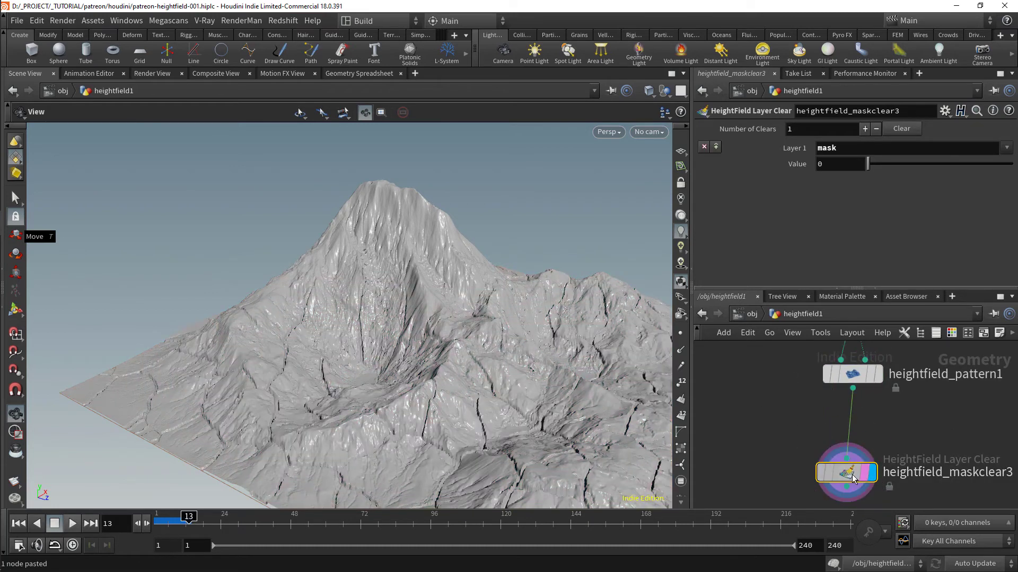
Save the scene and inspect the cracks across the unmasked terrain from above
middle_drag(369, 396, 357, 363)
drag(357, 364, 368, 392)
key(ctrl+s)
right_drag(369, 393, 338, 355)
drag(339, 355, 379, 411)
Copy the heightfield_masknoise1 node and display the result of heightfield_maskbyfeature2
mouse_move(896, 419)
middle_down()
mouse_move(881, 439)
mouse_move(880, 489)
mouse_move(886, 433)
middle_up()
scroll(889, 415, down, 3)
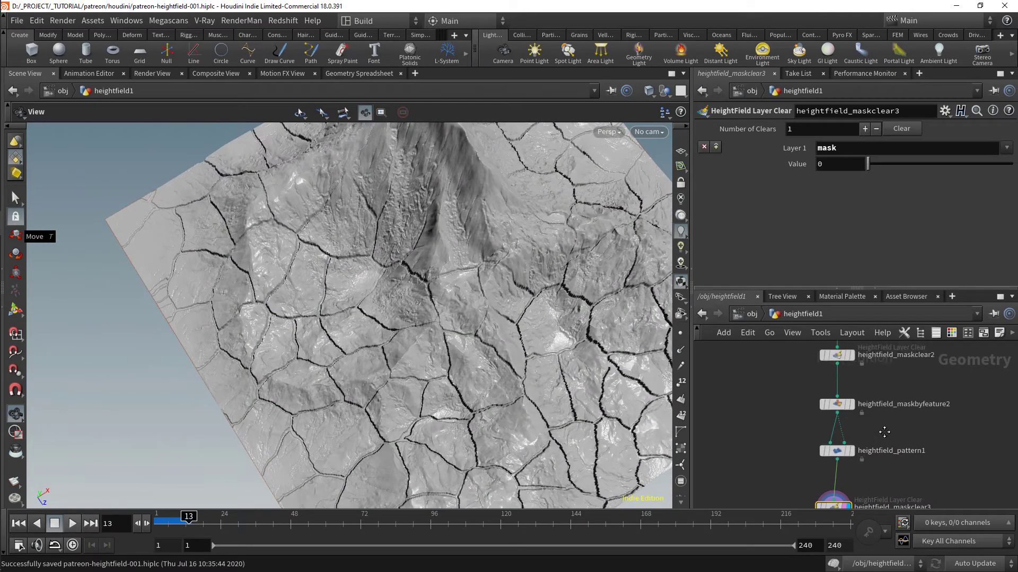
middle_drag(890, 383, 890, 473)
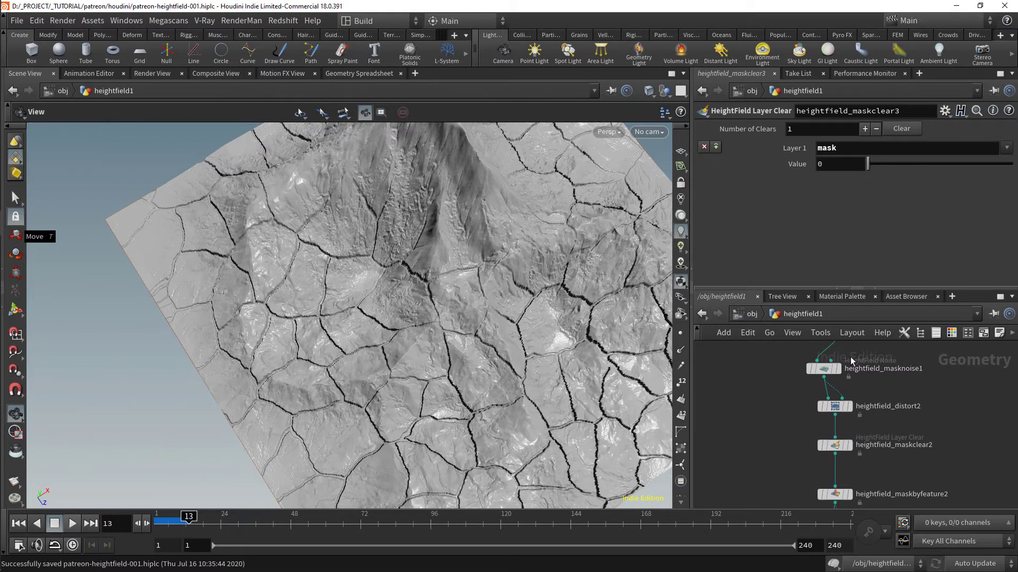
click(824, 369)
key(ctrl+c)
middle_drag(783, 440, 776, 342)
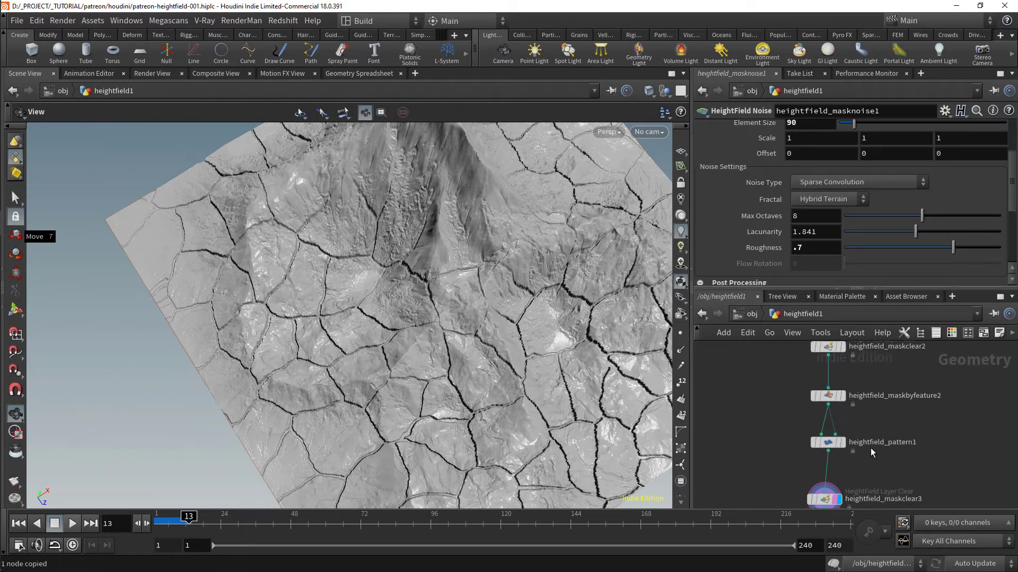
click(848, 400)
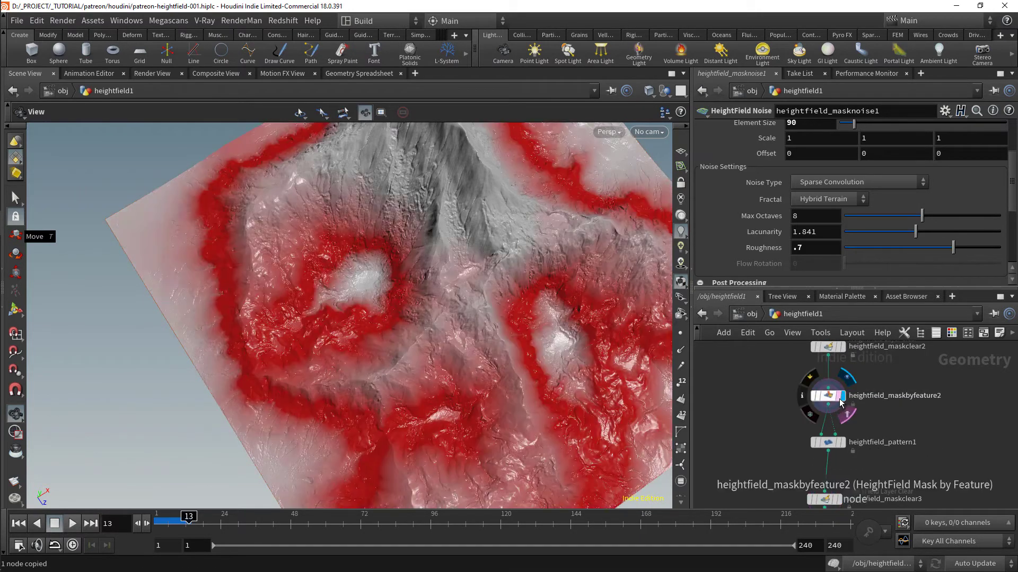
Make room above the pattern node and insert the pasted mask noise node between it and heightfield_maskbyfeature2
scroll(848, 424, up, 3)
scroll(901, 439, down, 3)
middle_drag(900, 448, 892, 397)
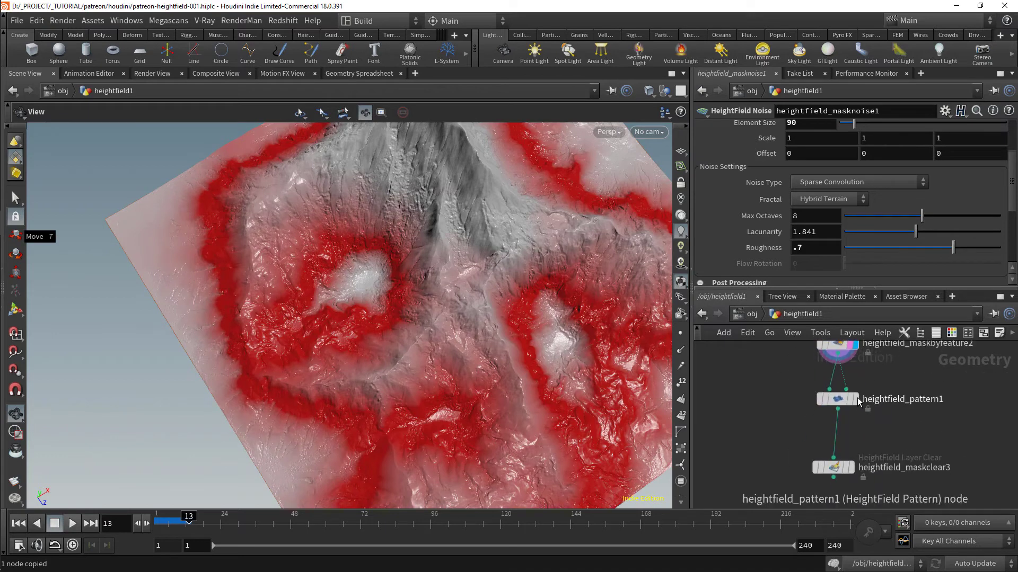
drag(843, 399, 840, 431)
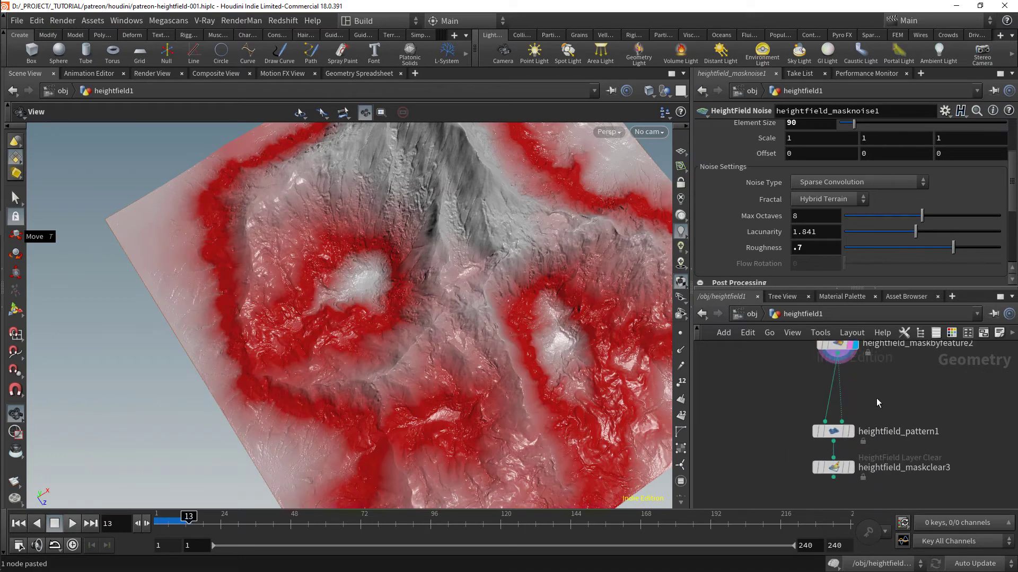
key(ctrl+v)
drag(876, 398, 835, 389)
scroll(836, 416, up, 2)
scroll(834, 389, down, 2)
middle_drag(917, 402, 922, 442)
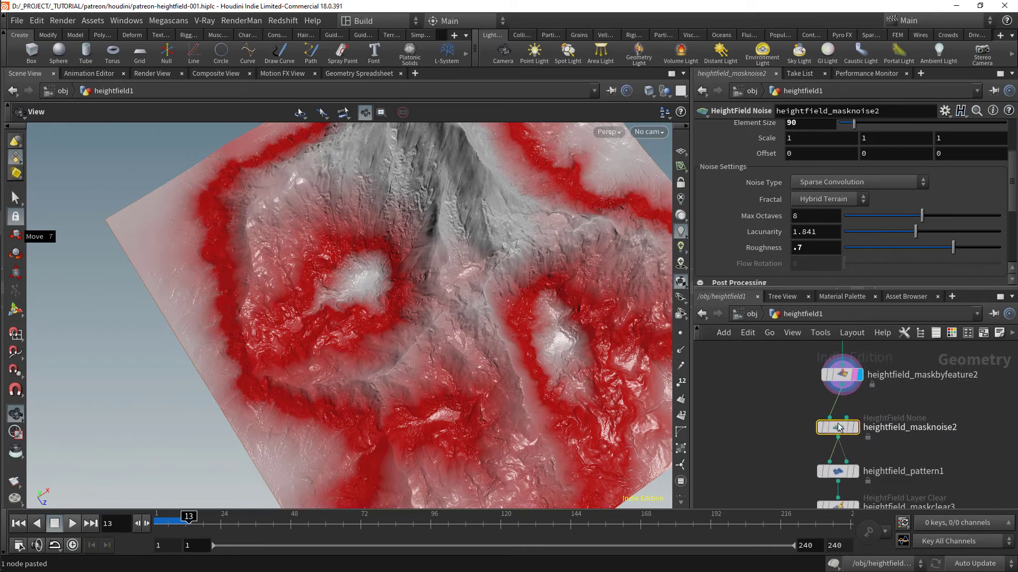
Display the heightfield_masknoise2 node and set its first Offset value to 5000 to vary the noise mask
scroll(842, 424, up, 2)
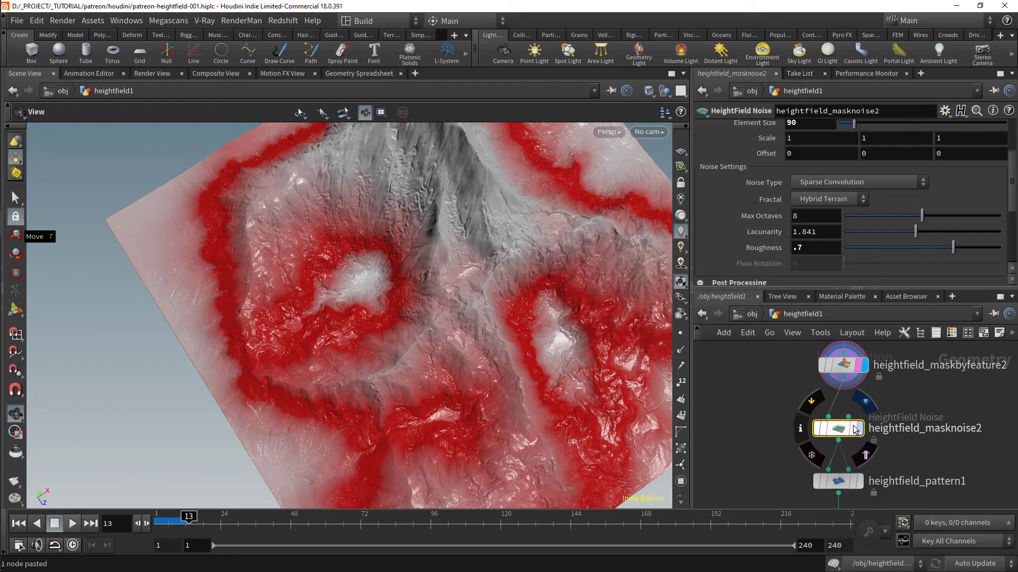
click(854, 429)
scroll(848, 221, up, 1)
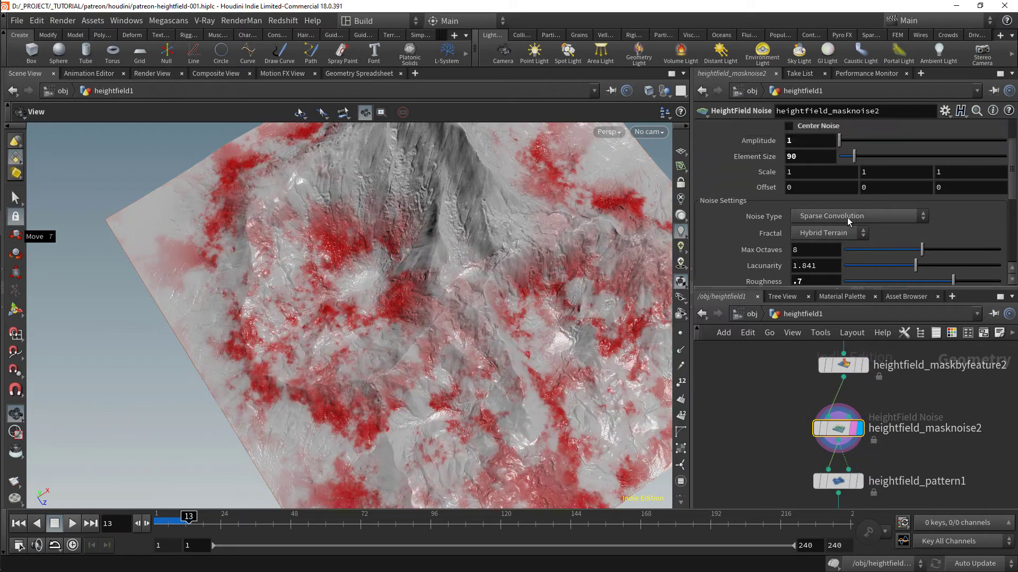
scroll(849, 222, up, 1)
click(812, 205)
text(5000)
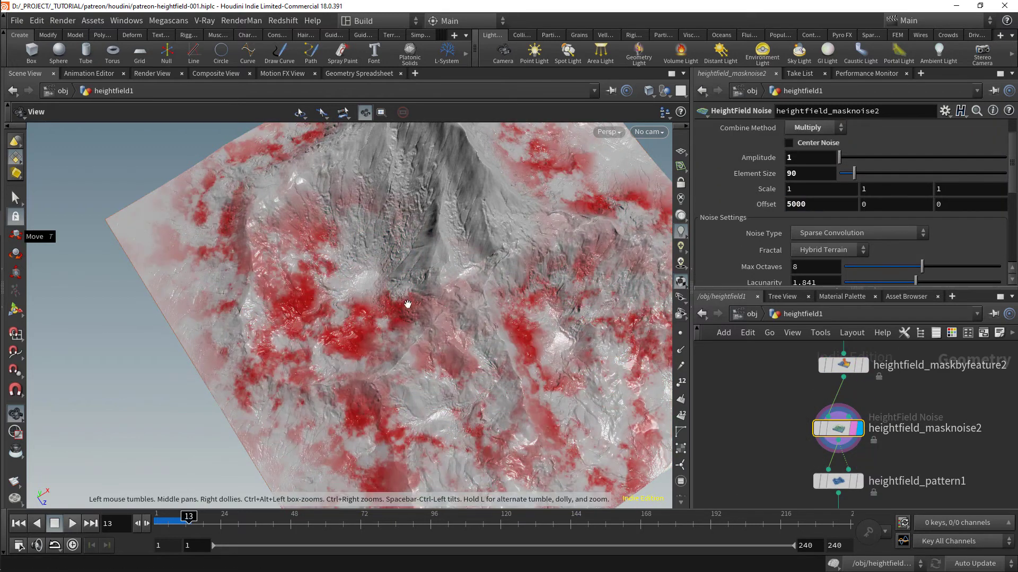
drag(332, 355, 395, 334)
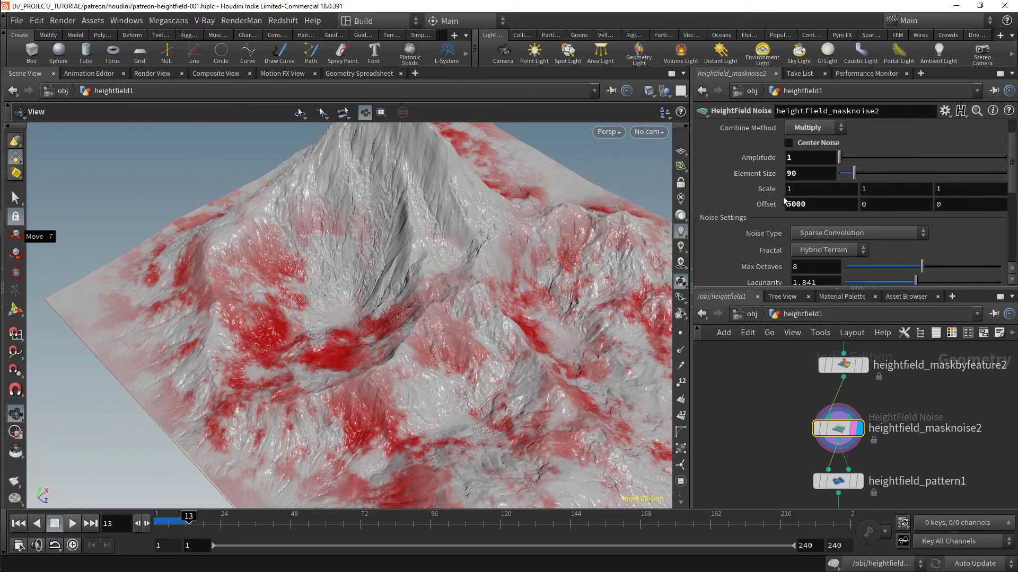
Set the mask noise's Element Size to 200 and its Roughness to 0.5
click(809, 171)
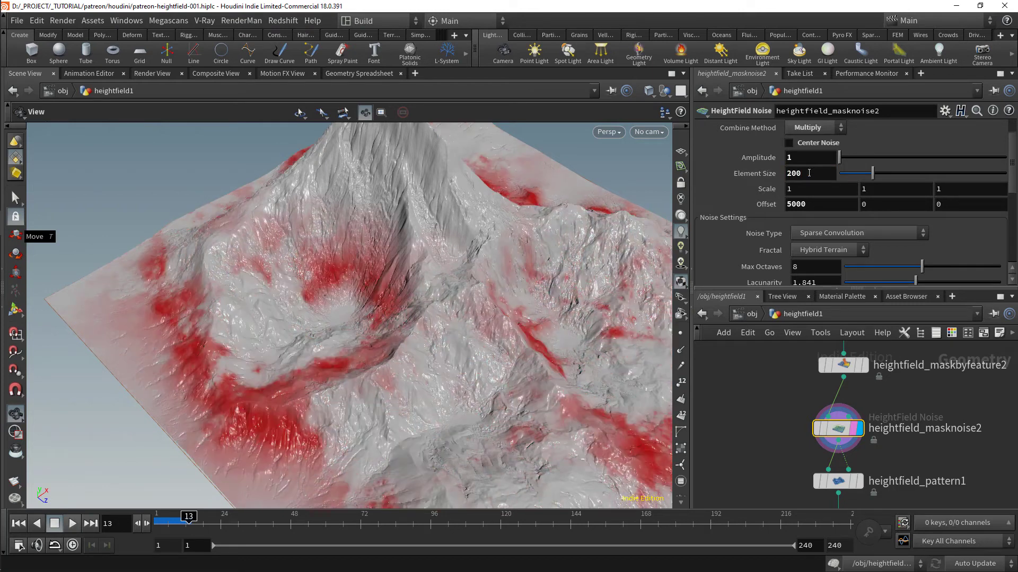
scroll(752, 221, down, 5)
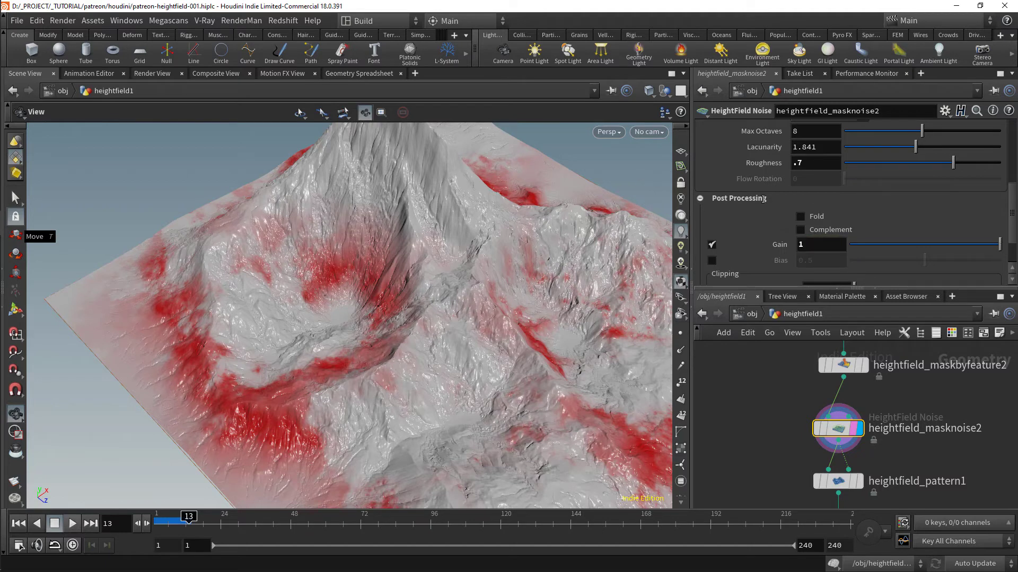
scroll(773, 198, up, 1)
click(806, 195)
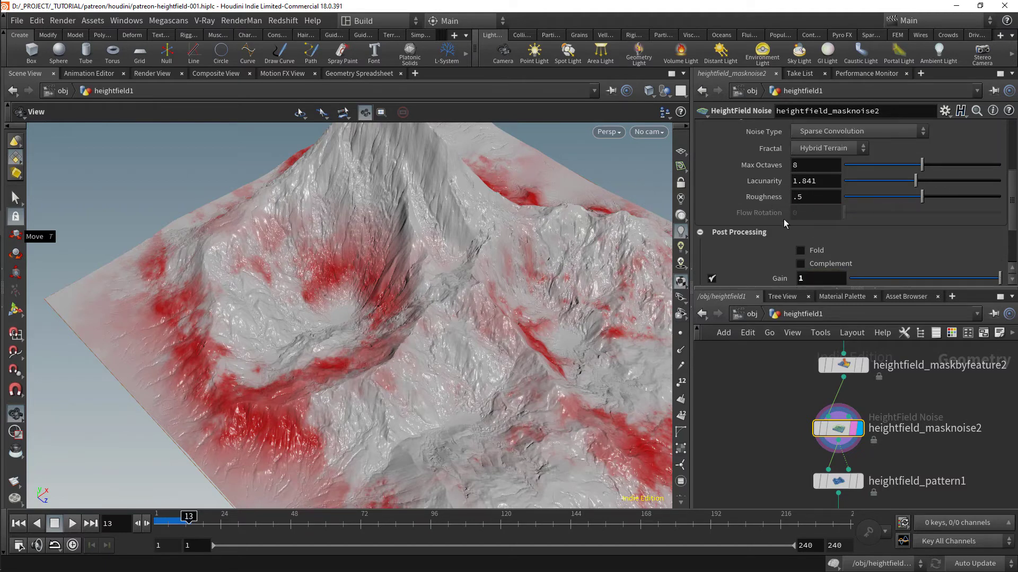
scroll(778, 223, up, 3)
scroll(778, 217, down, 6)
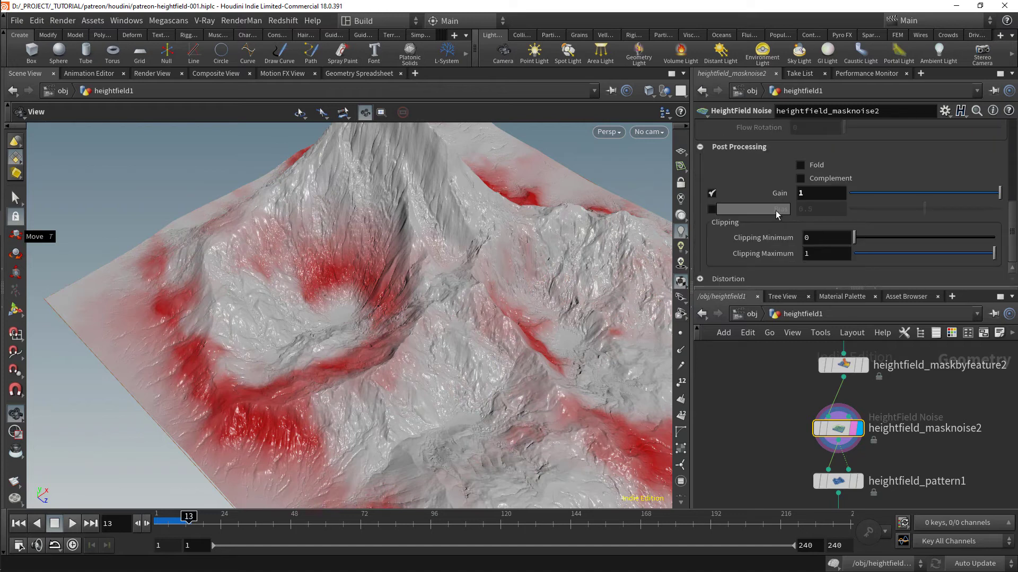
Raise the mask noise's Clipping Minimum to 0.72 and check the mask on the terrain
drag(853, 238, 892, 241)
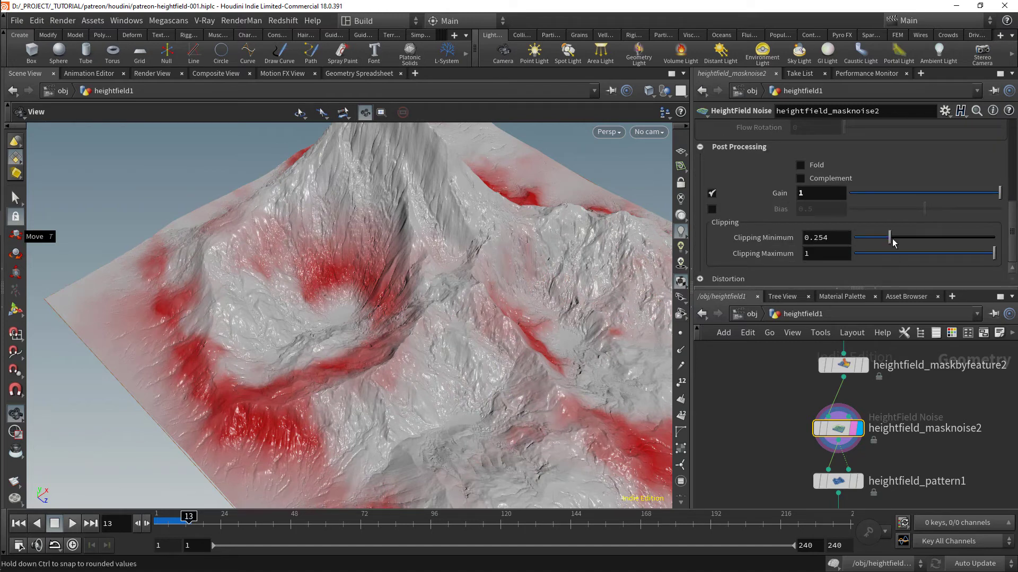
click(931, 243)
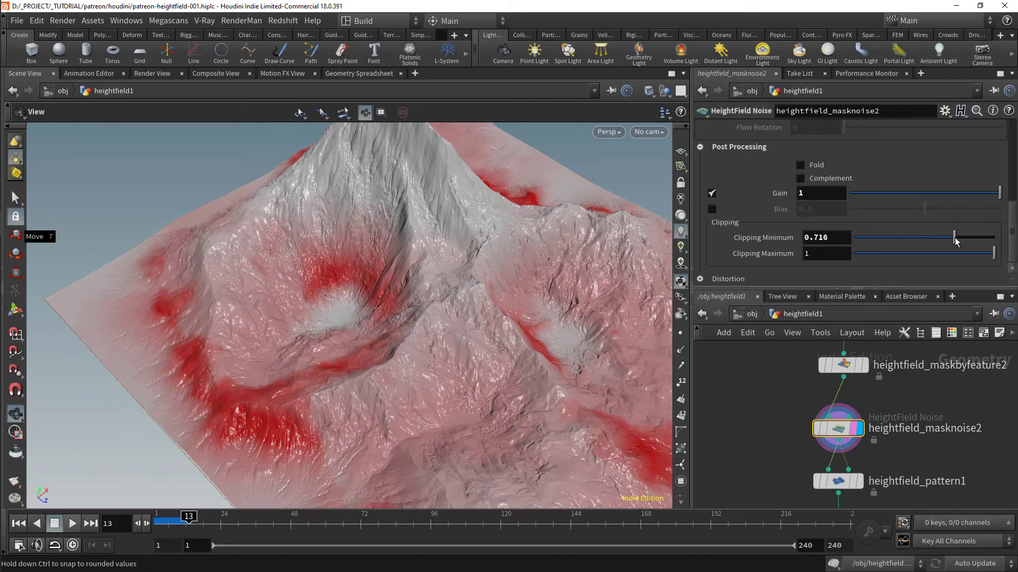
drag(956, 241, 956, 242)
drag(440, 393, 606, 378)
Preview the cracks at the pattern node, and set the display to the heightfield_maskclear3 node
middle_drag(911, 451, 917, 393)
scroll(869, 431, up, 1)
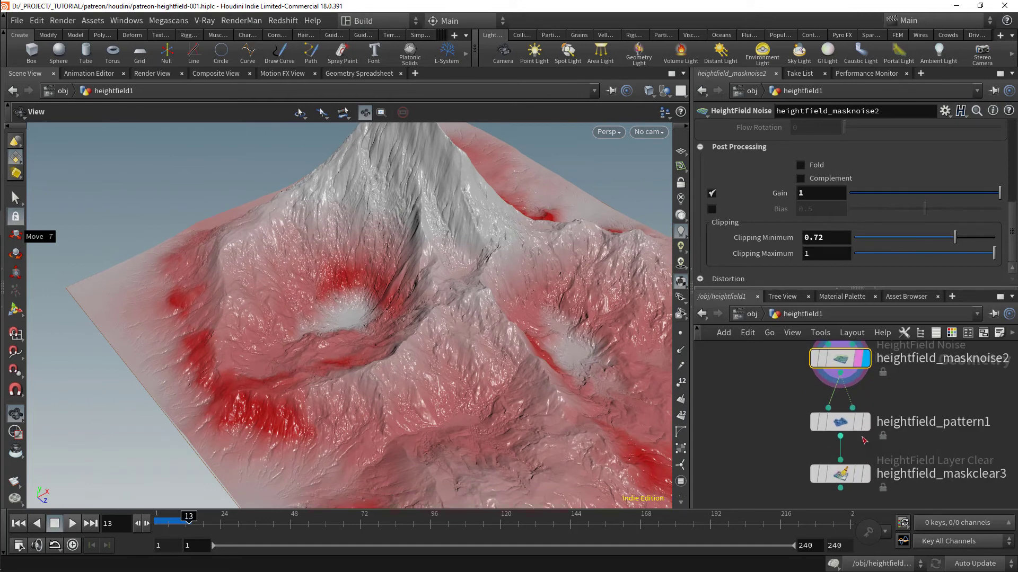
click(864, 422)
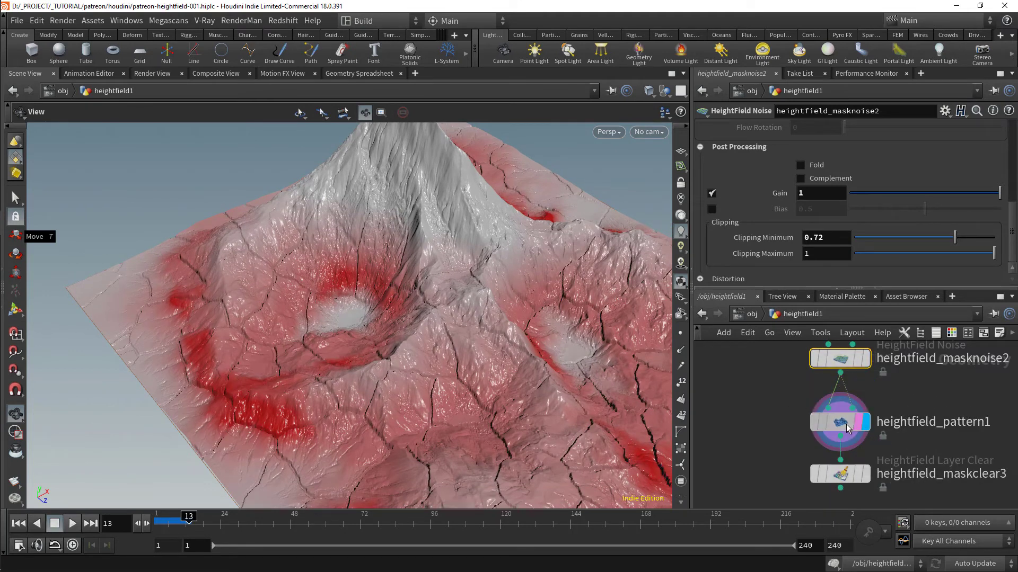
click(857, 427)
click(865, 473)
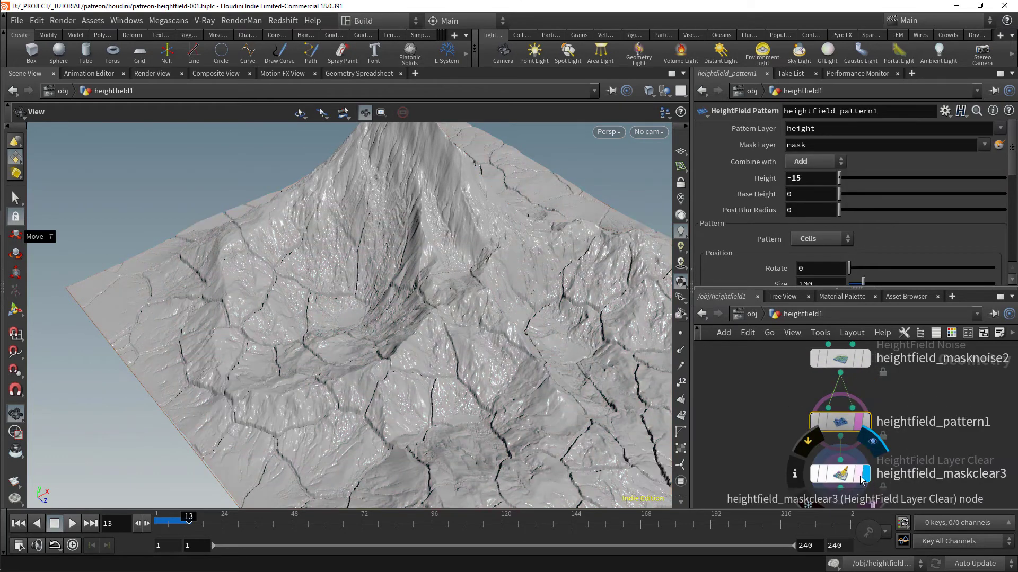
click(854, 474)
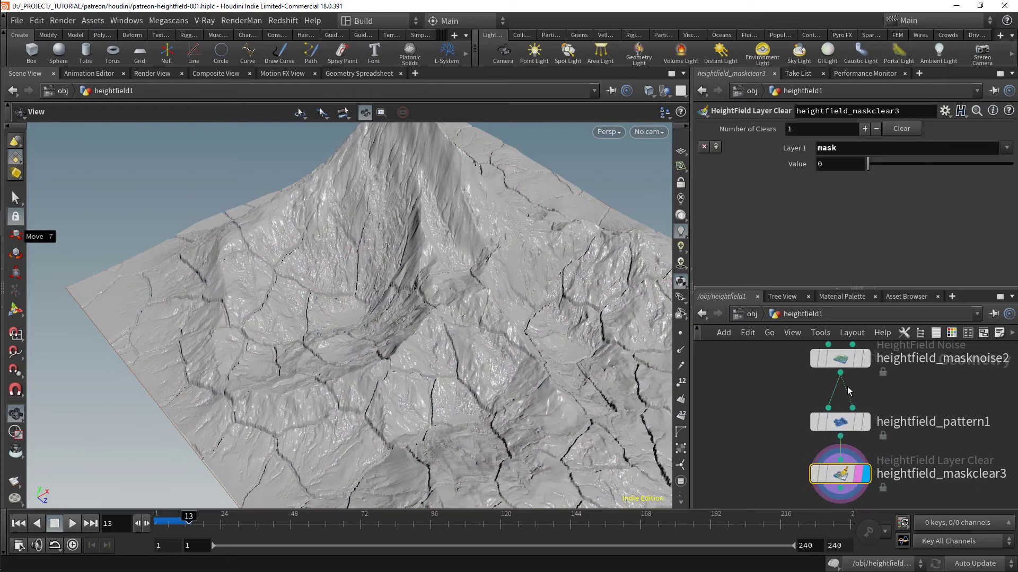
Lower the Clipping Minimum of heightfield_masknoise2 to 0.023 and save the scene
click(840, 359)
drag(403, 391, 415, 389)
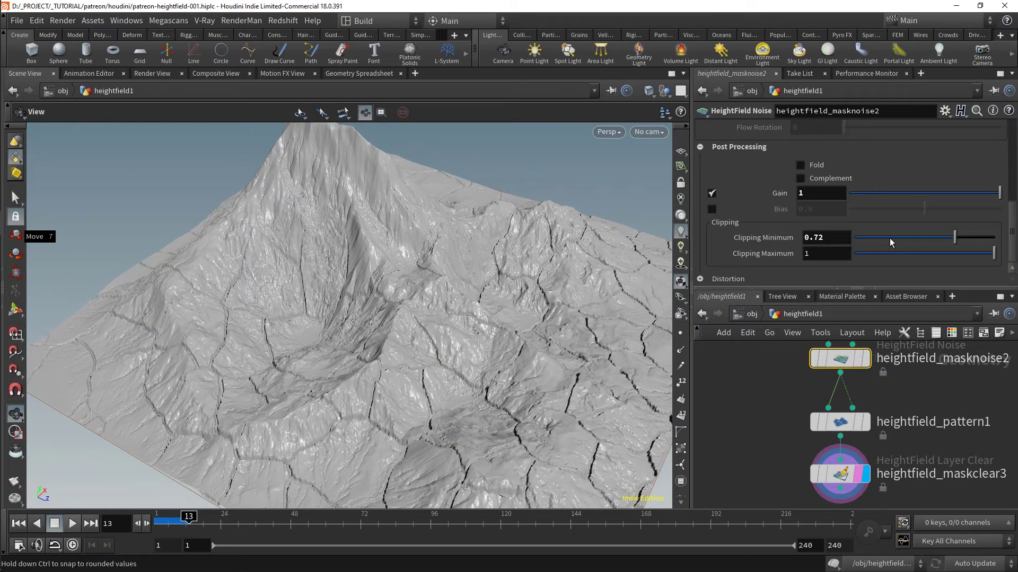
mouse_move(889, 239)
mouse_down()
mouse_move(874, 242)
mouse_move(890, 243)
mouse_up()
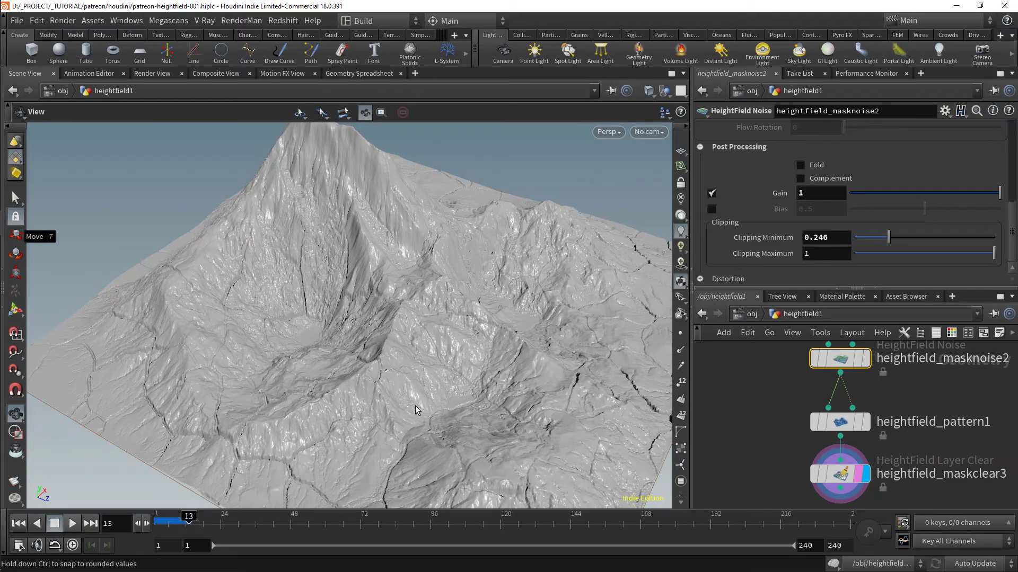
drag(405, 389, 289, 339)
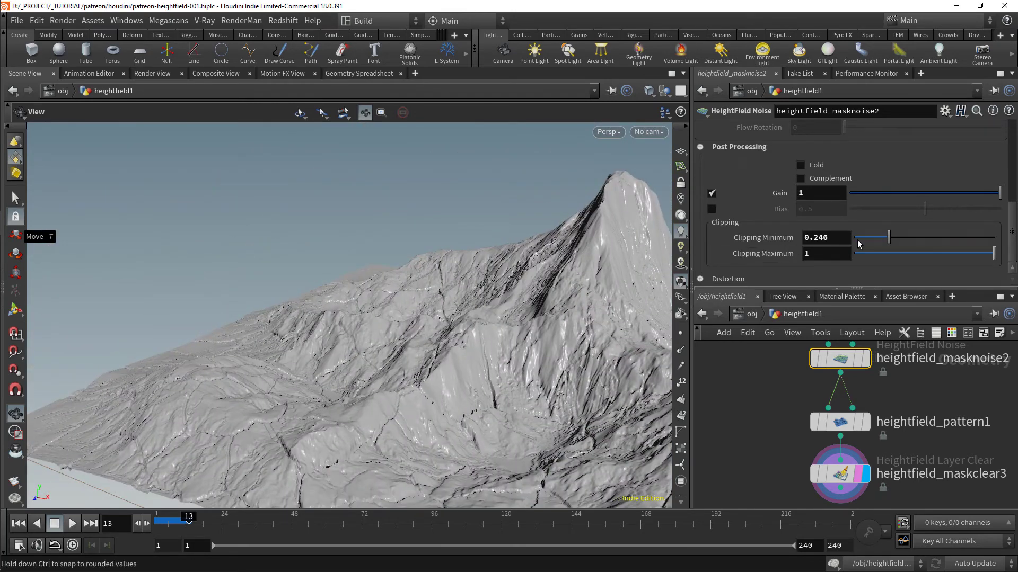
drag(854, 248, 847, 248)
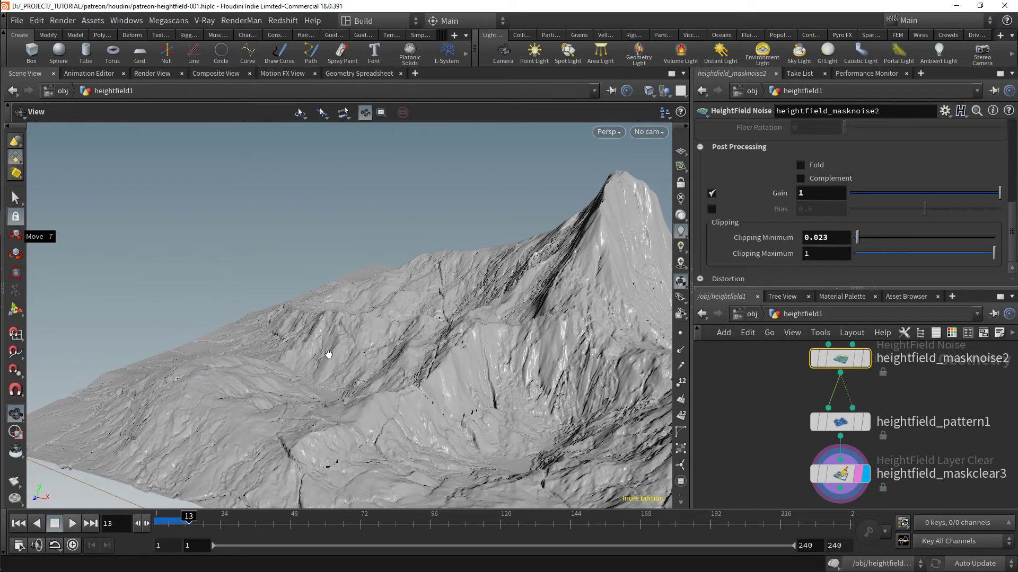
drag(328, 354, 319, 307)
scroll(859, 423, down, 2)
middle_drag(881, 505, 886, 465)
key(ctrl+s)
Copy the heightfield_erode1 node and connect the pasted duplicate below heightfield_maskclear3
scroll(890, 419, down, 5)
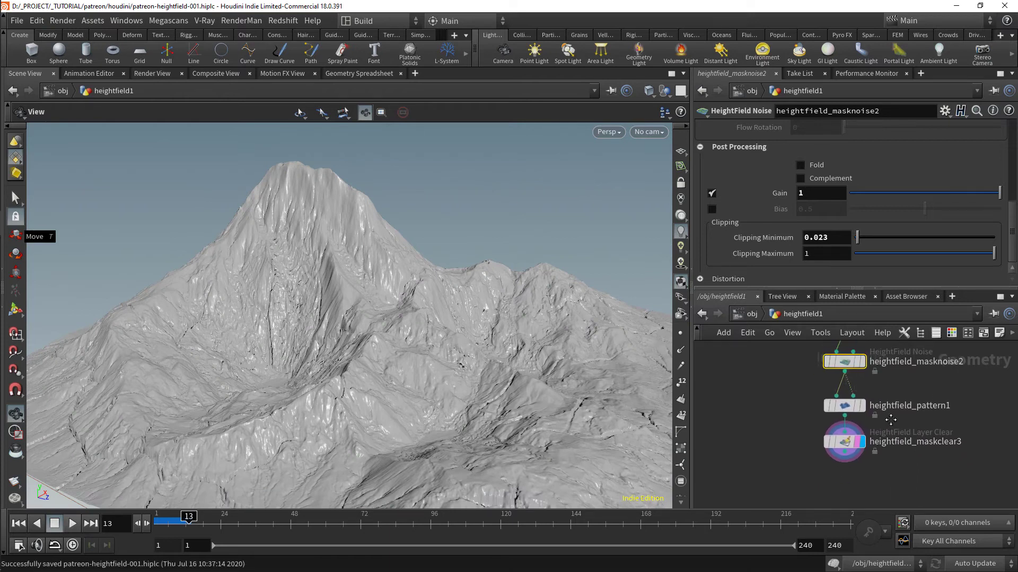
middle_drag(890, 351, 887, 434)
scroll(886, 434, up, 3)
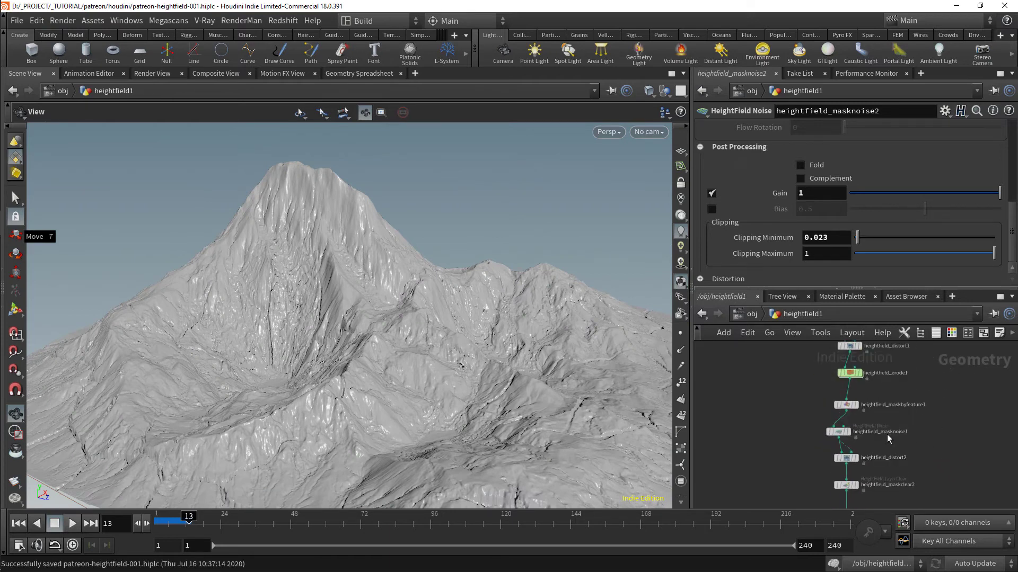
click(843, 361)
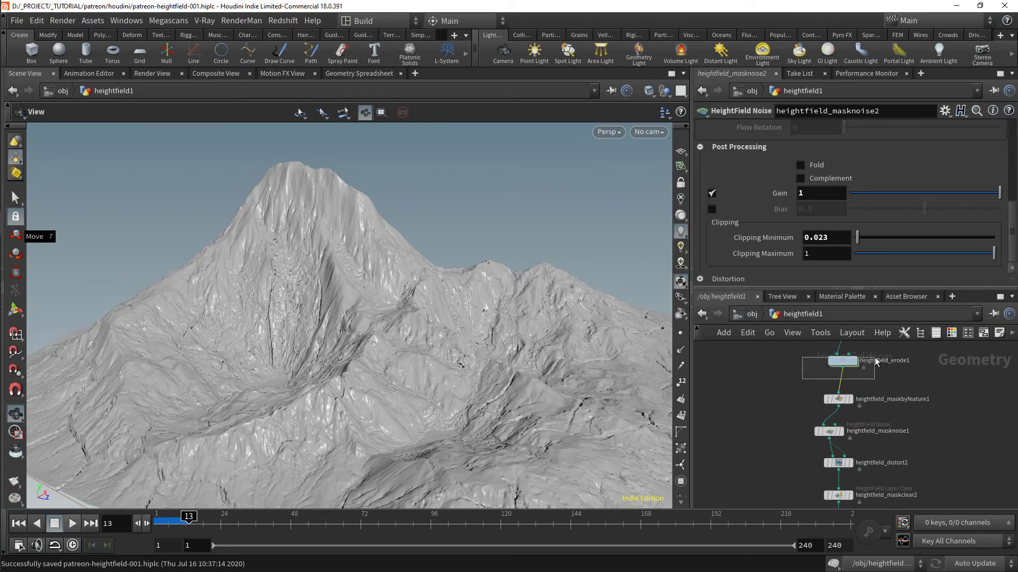
key(ctrl+c)
scroll(915, 426, down, 3)
middle_drag(916, 470, 919, 391)
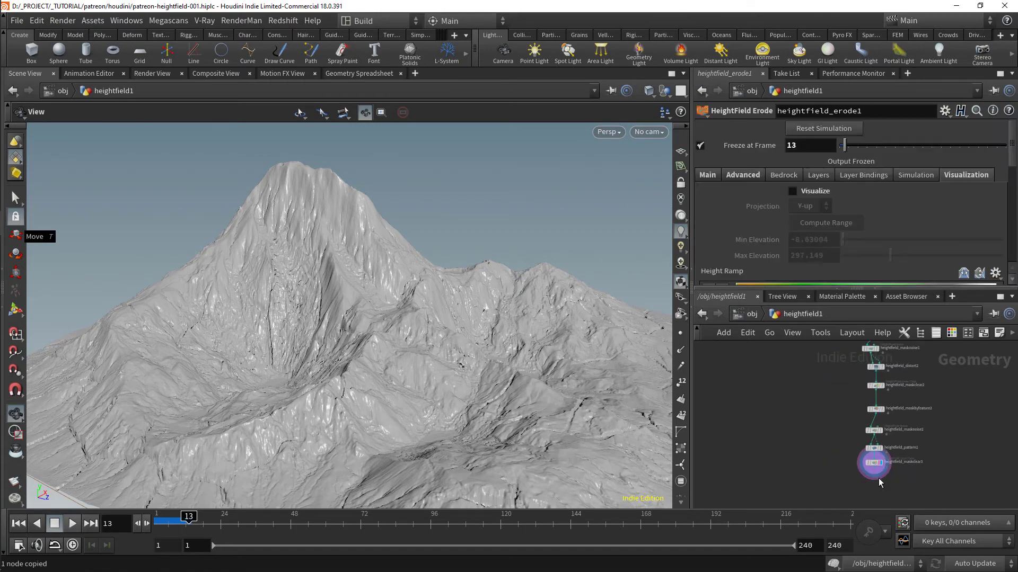
middle_drag(879, 479, 911, 424)
scroll(911, 424, up, 4)
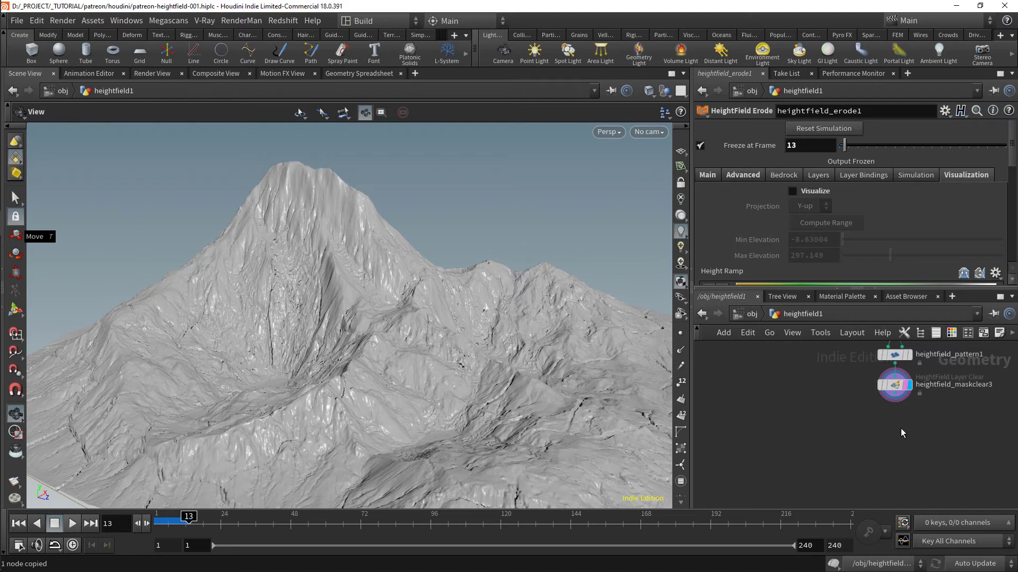
key(ctrl+v)
click(896, 427)
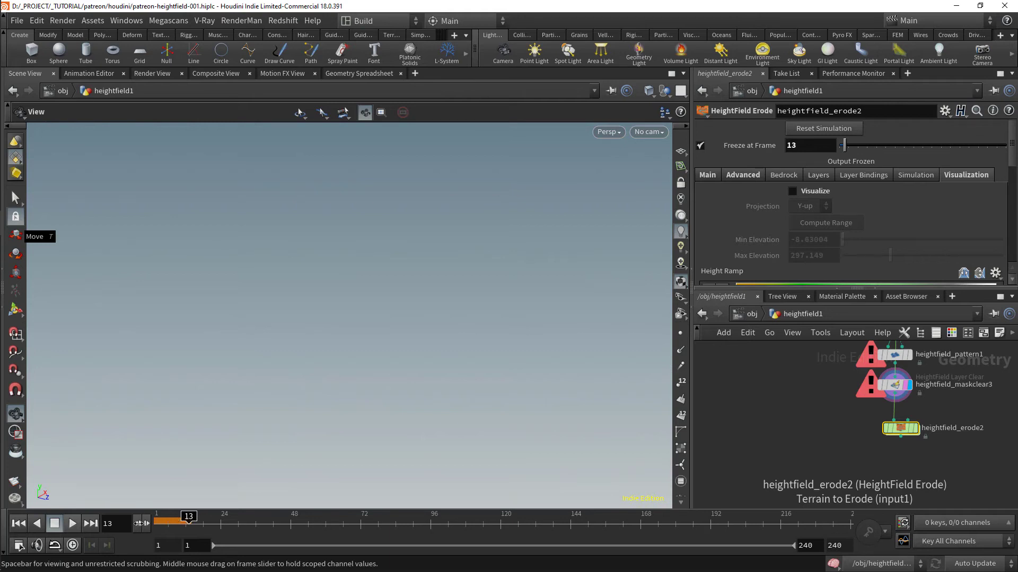
Return to frame 1, turn off Freeze at Frame on heightfield_erode2 and display that node
drag(188, 524, 139, 524)
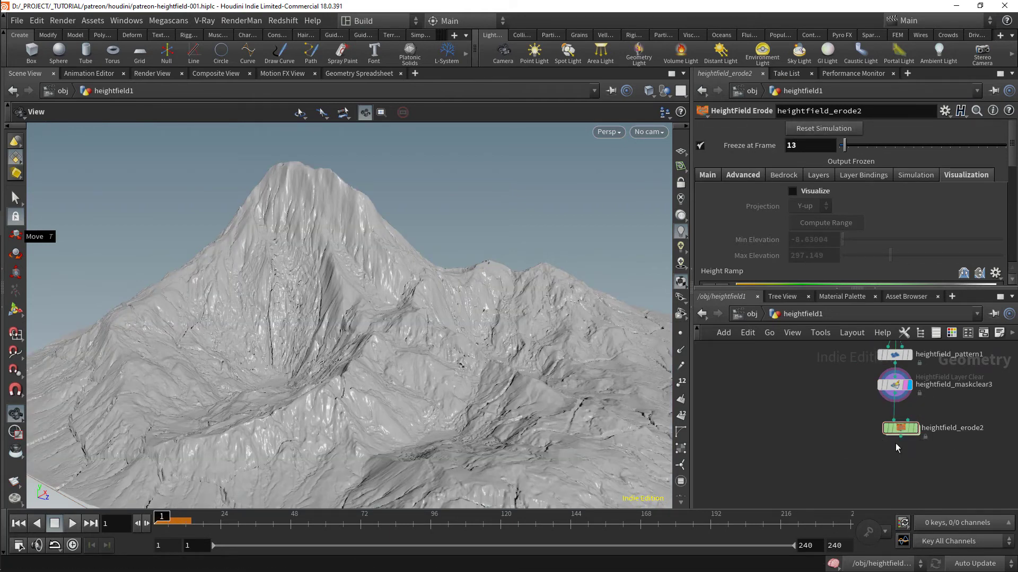
scroll(891, 458, up, 3)
drag(895, 465, 895, 440)
click(701, 145)
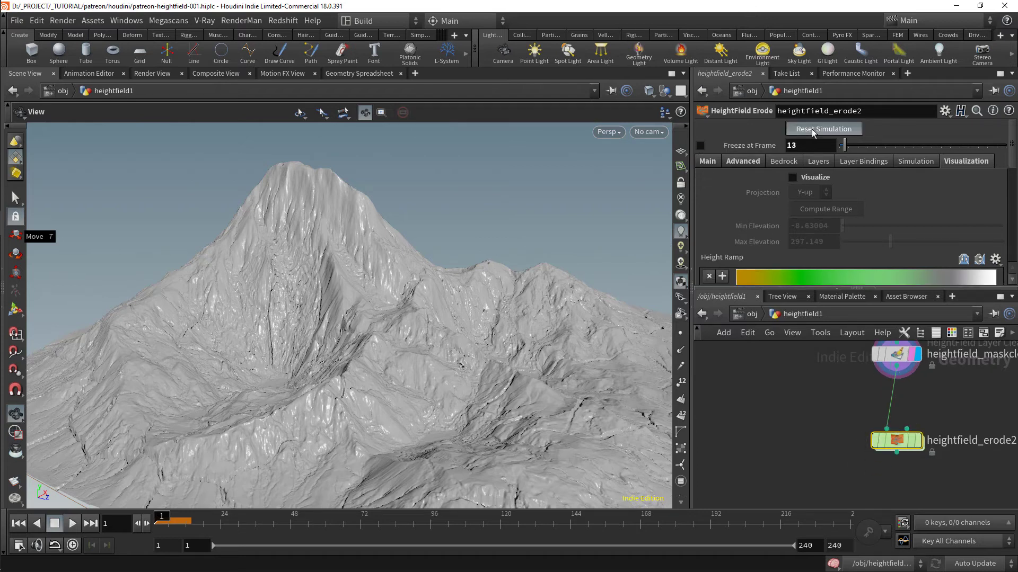
click(918, 441)
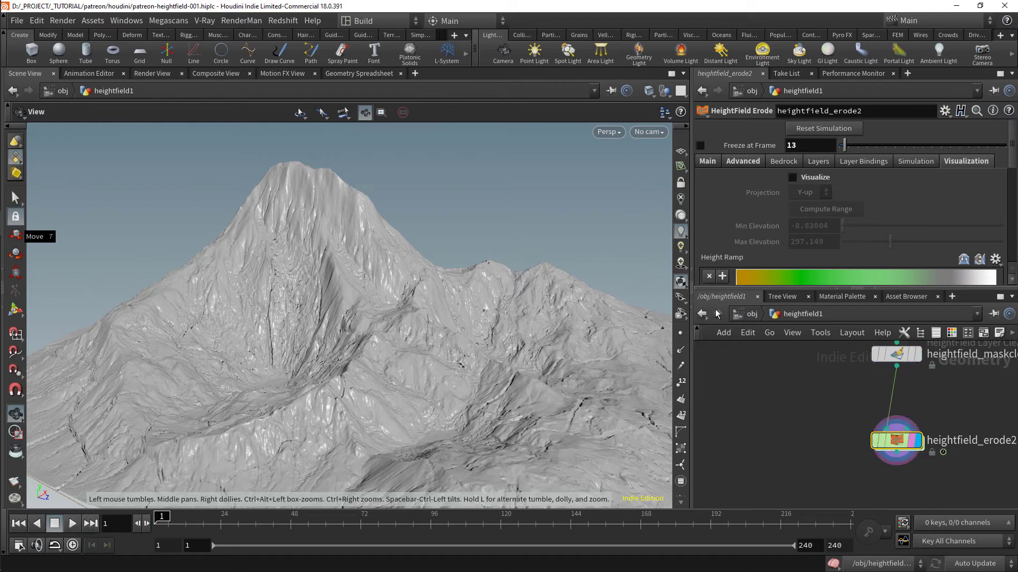
Turn on Visualize for the second erosion node and compute its elevation range
click(811, 179)
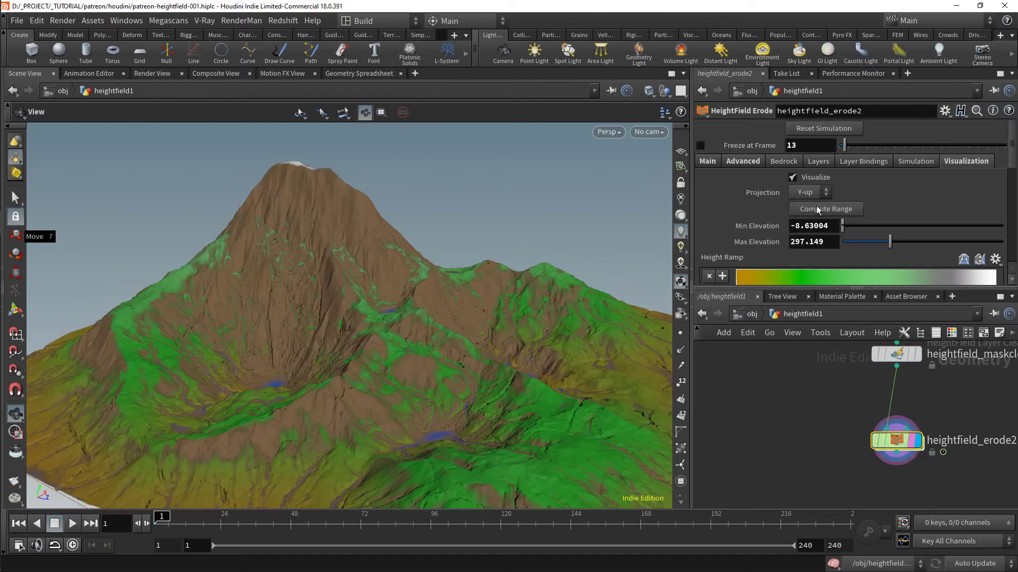
click(817, 210)
drag(393, 257, 250, 412)
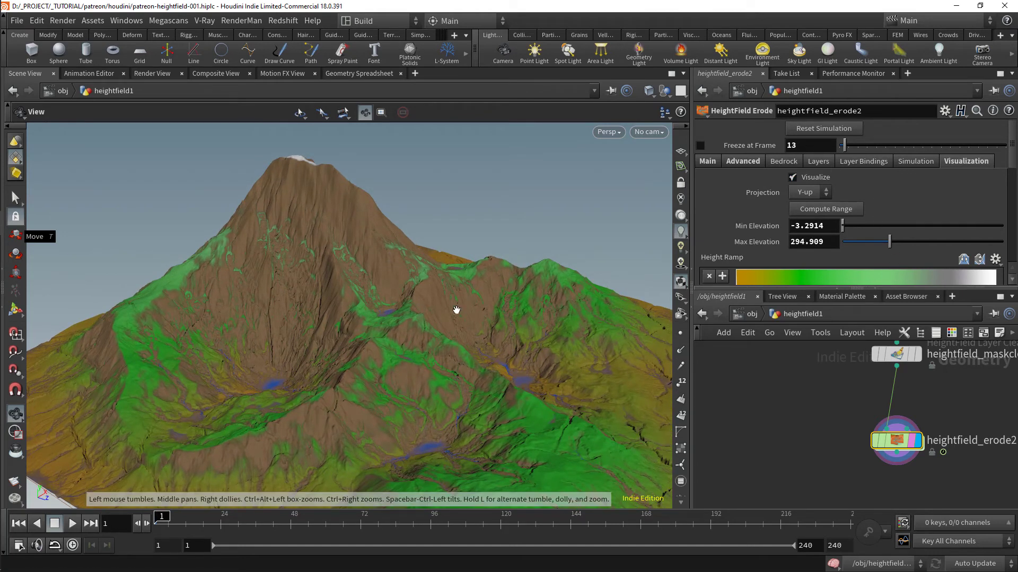
Enable Remove Water Layer from Input Height Layer and Reset Debris Layer in heightfield_erode2, leaving Reset Water Layer off
click(827, 162)
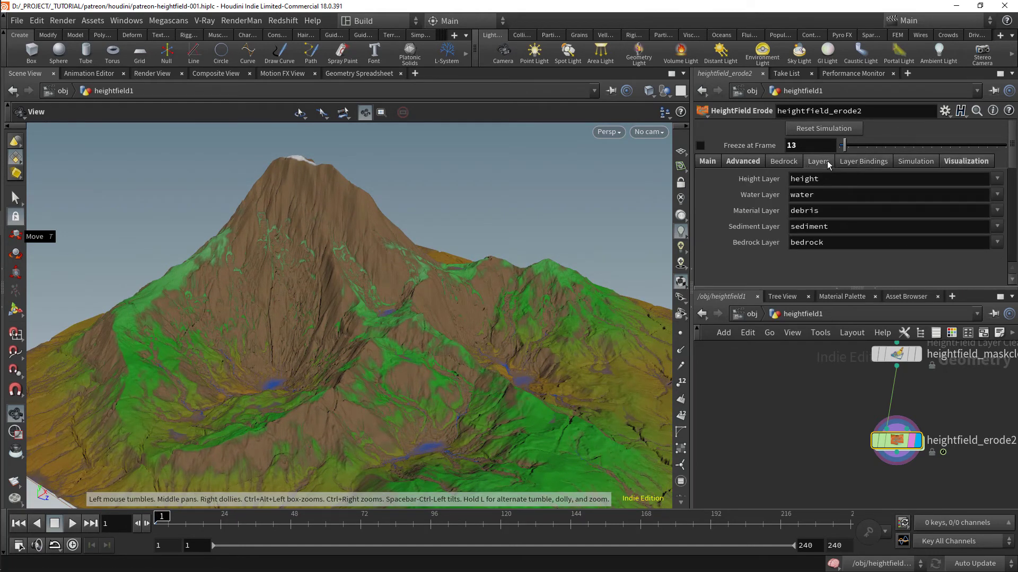
click(825, 162)
click(831, 191)
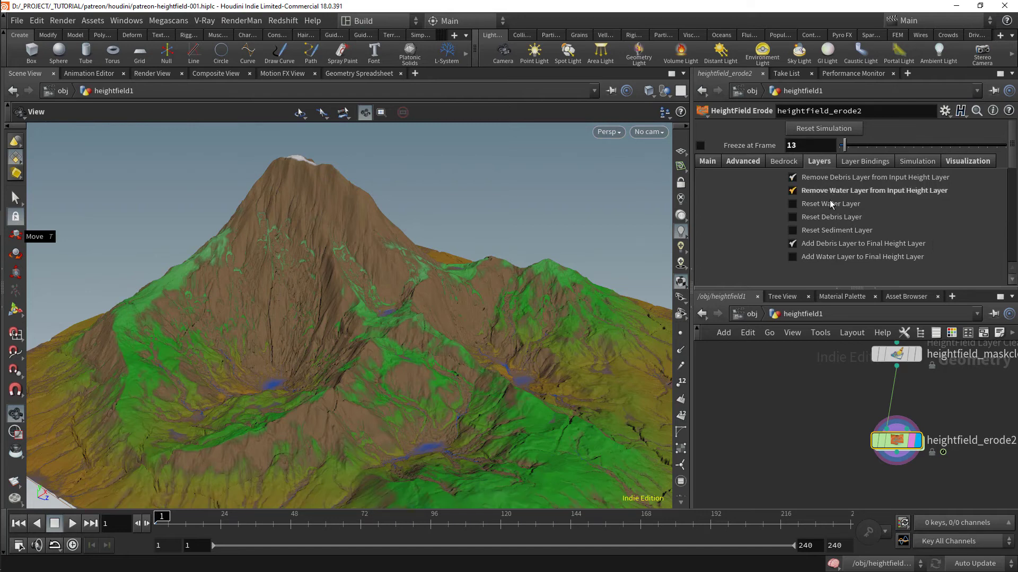
click(831, 231)
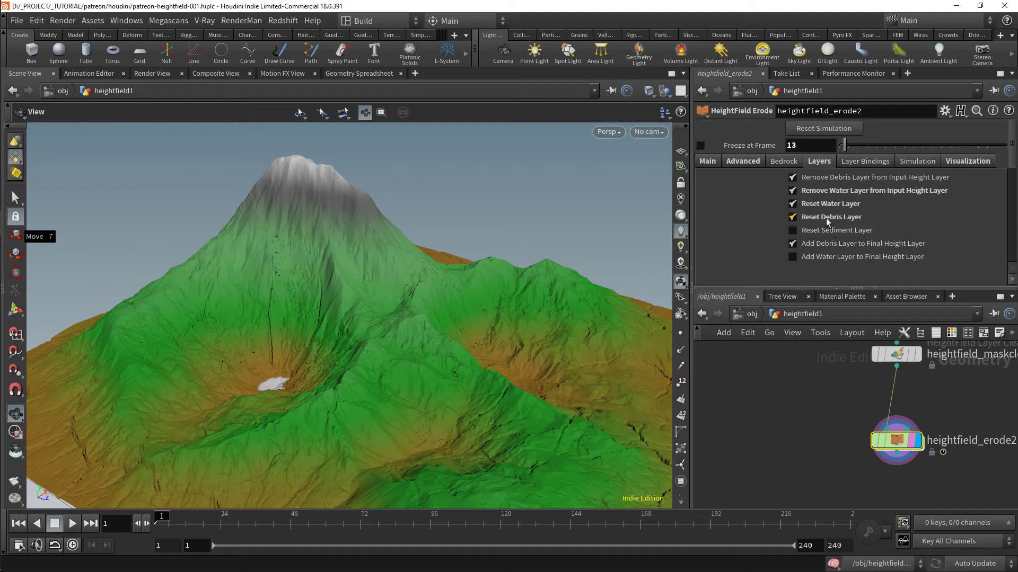
click(827, 218)
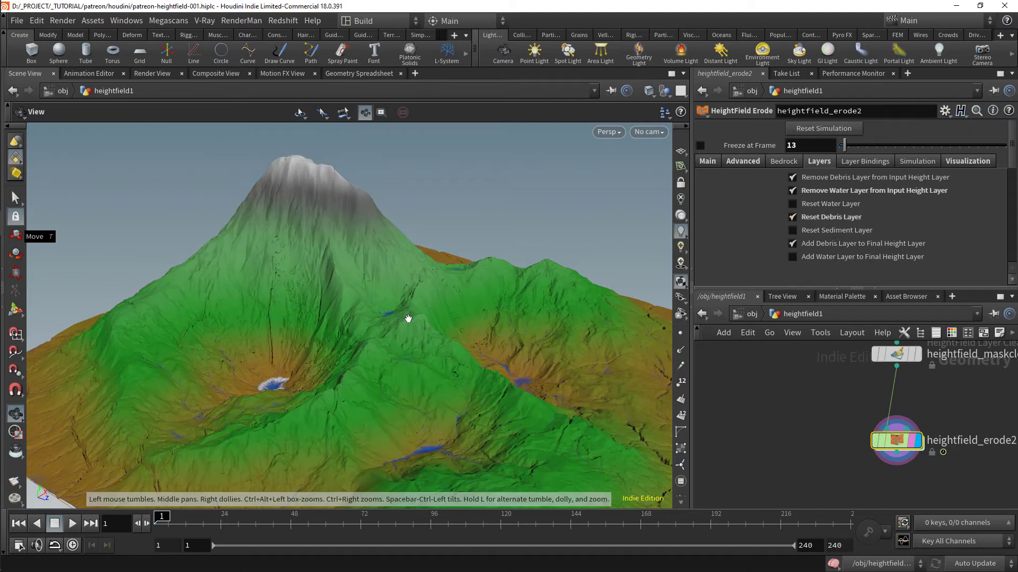
middle_drag(408, 318, 441, 296)
right_drag(438, 294, 439, 304)
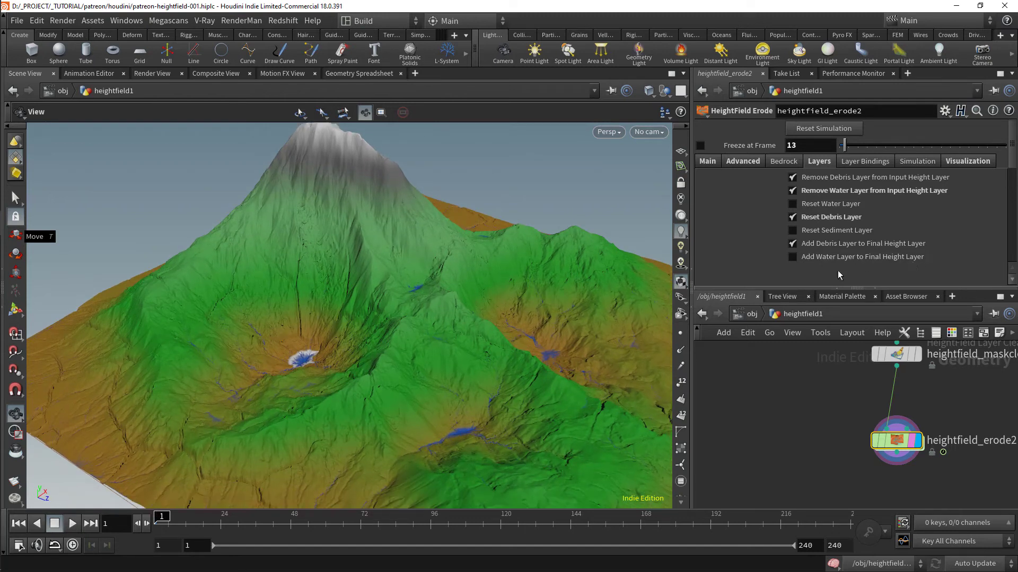
Play the second erosion simulation up to frame 10 and examine the eroded terrain
click(708, 161)
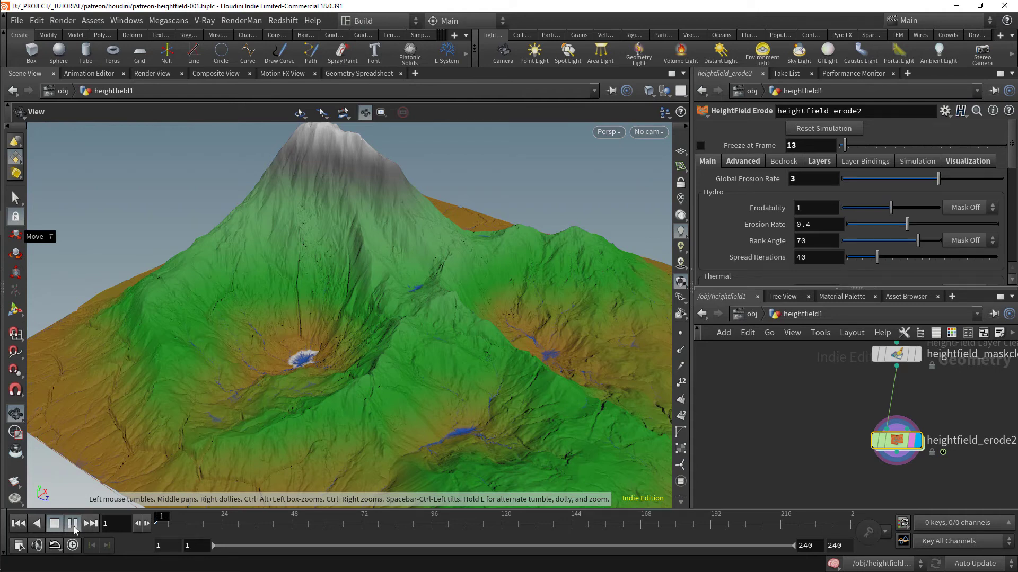
click(73, 525)
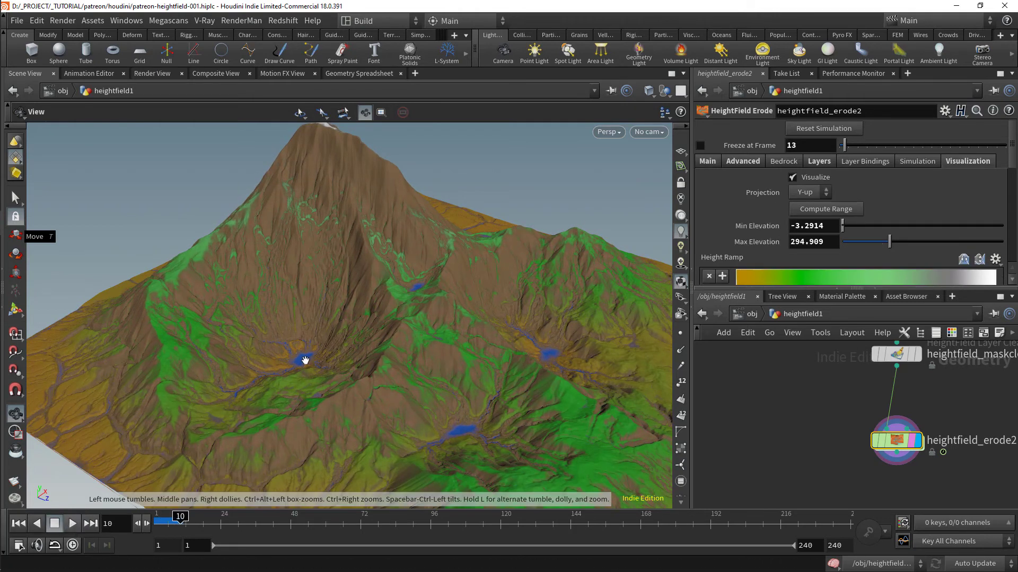
drag(304, 358, 416, 309)
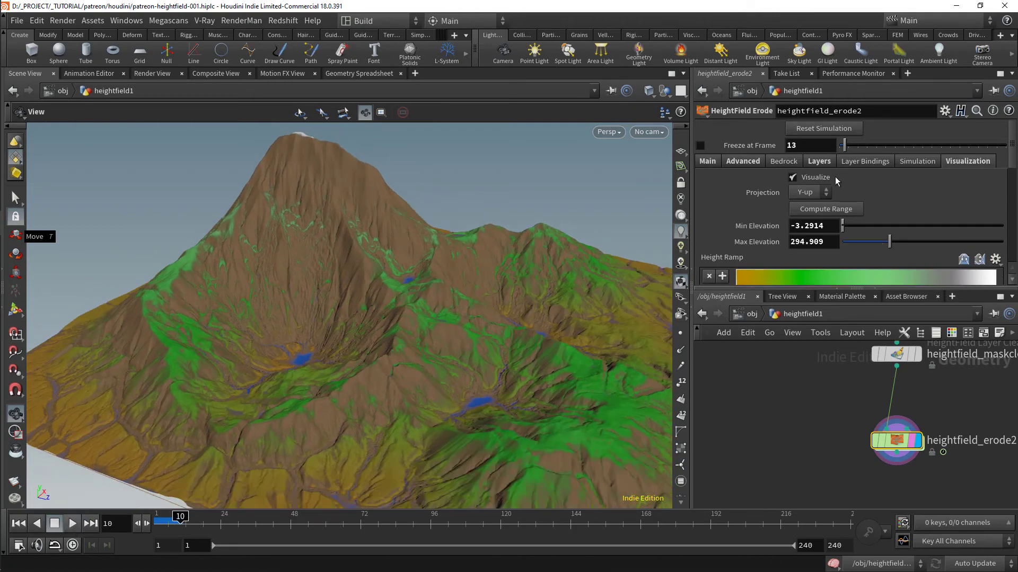
Examine the plain terrain with Visualize off, and return to frame 1 with the visualization back on
click(821, 179)
drag(330, 282, 158, 516)
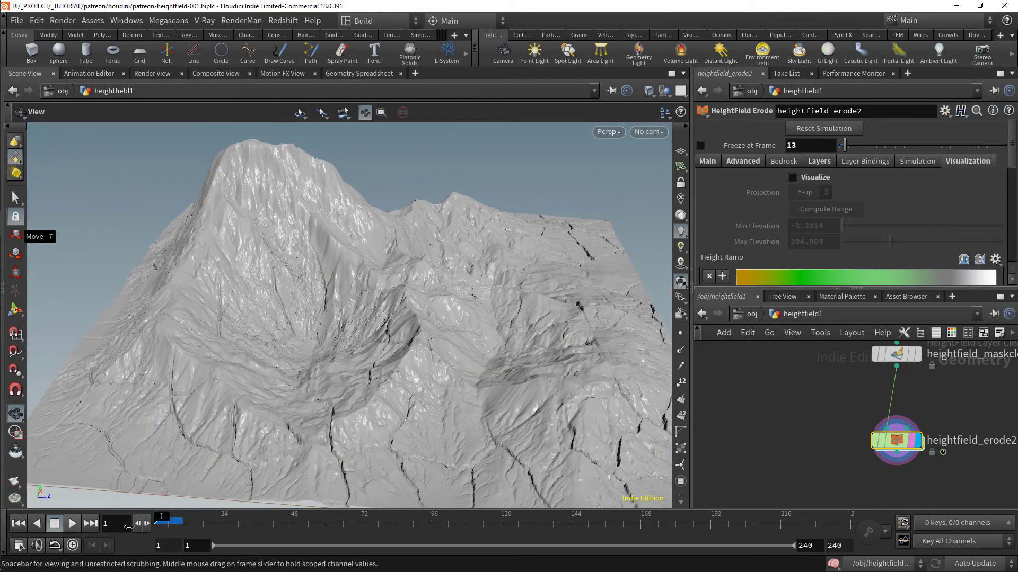
click(811, 179)
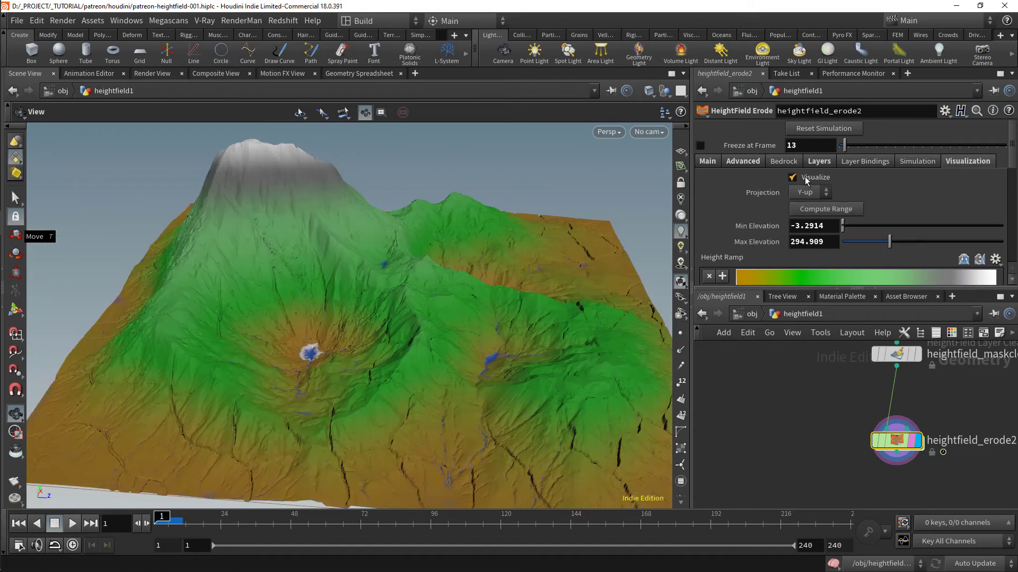
Set the Precipitation Amount in heightfield_erode2's advanced settings to 0.2
click(729, 166)
scroll(724, 167, down, 3)
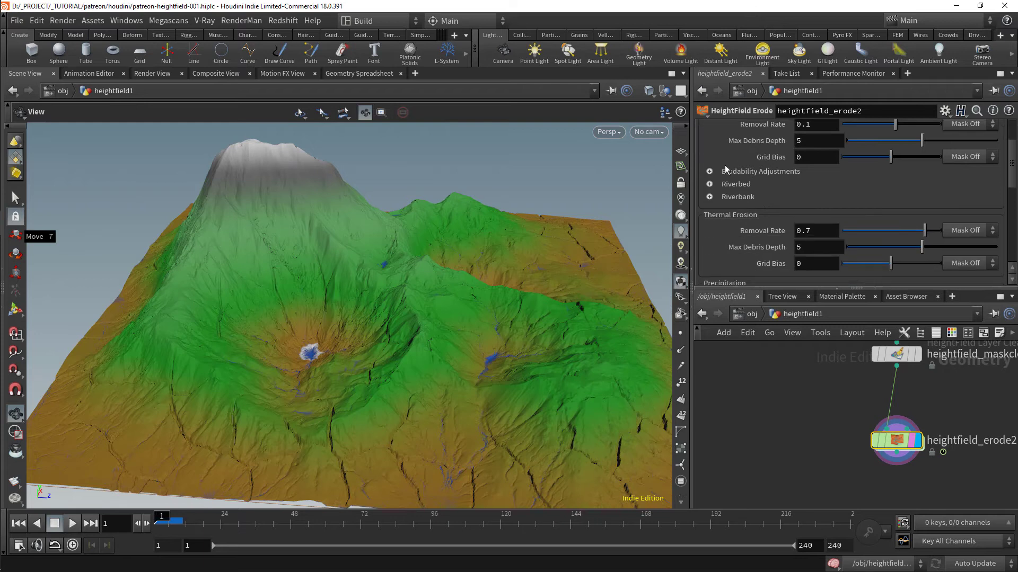
scroll(724, 164, up, 3)
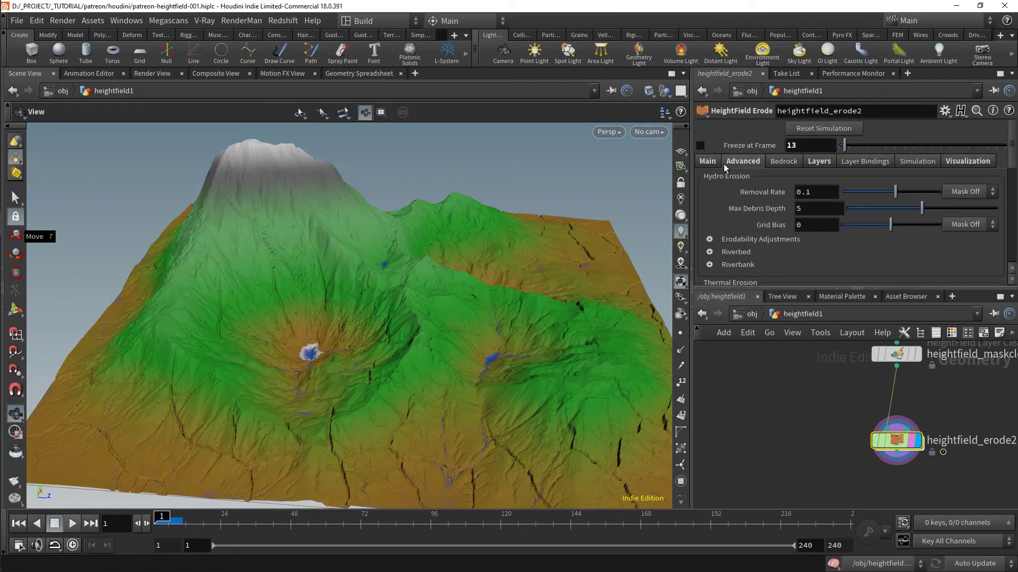
click(718, 162)
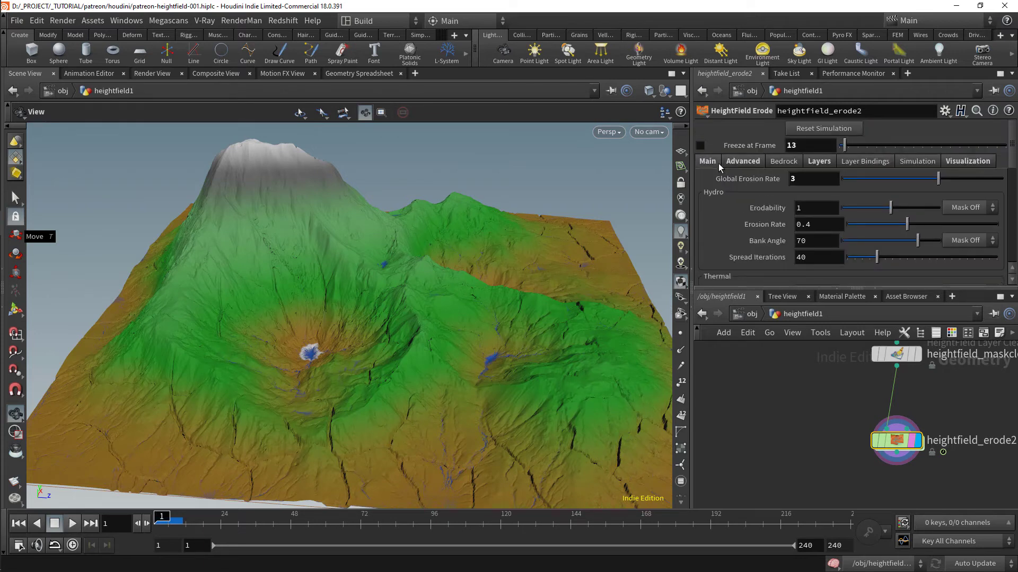
click(741, 161)
scroll(756, 202, down, 3)
scroll(755, 202, down, 2)
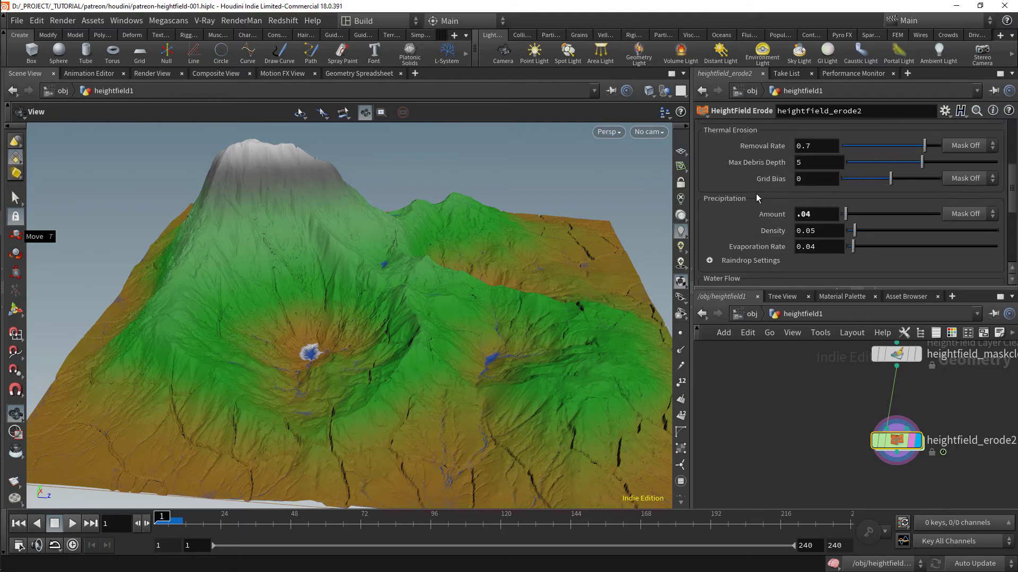
click(814, 214)
text(.2)
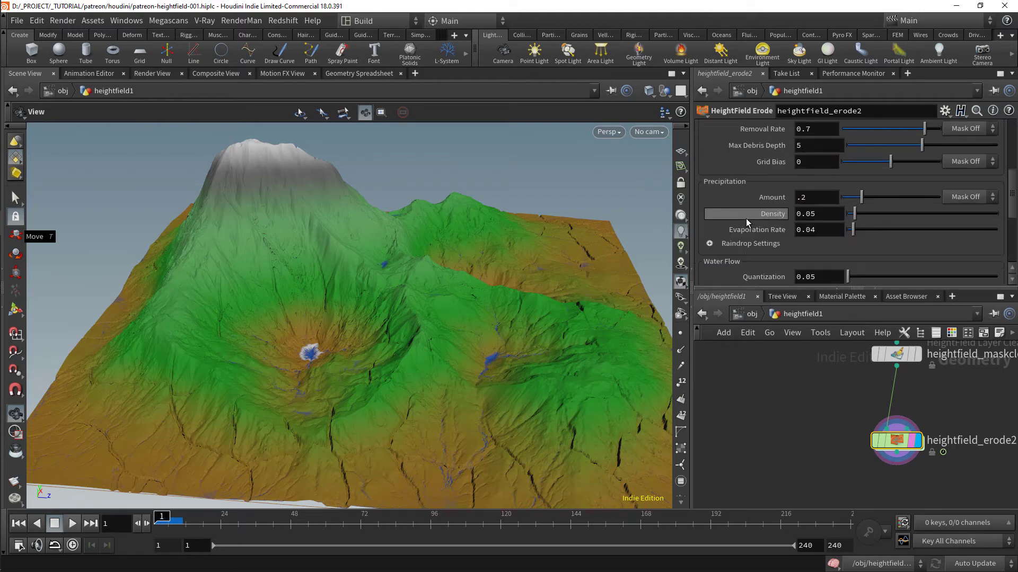
Set the Debris Flow Max Height of the second erosion to 2
scroll(747, 222, down, 3)
scroll(747, 223, down, 2)
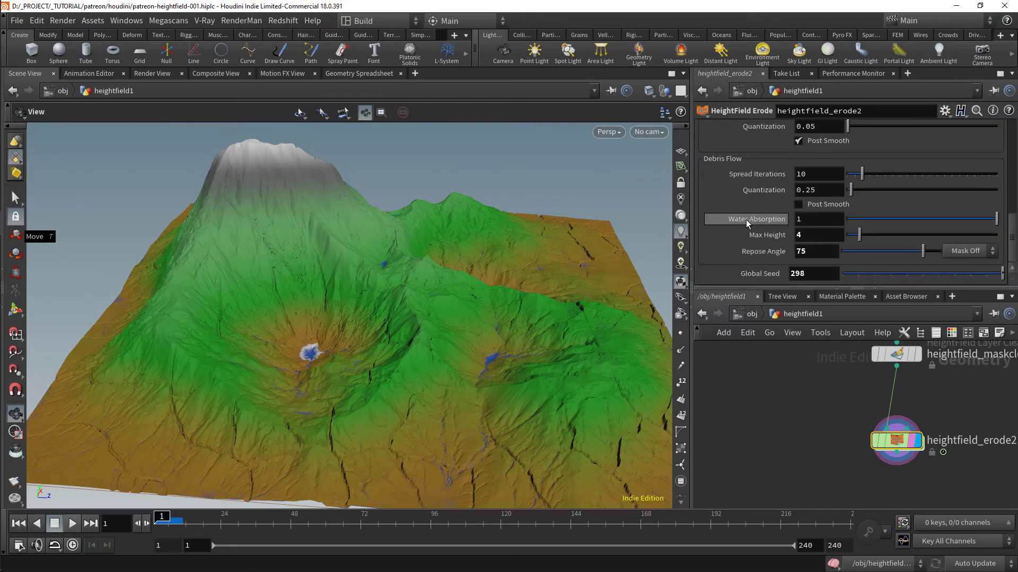
text(2)
key(Return)
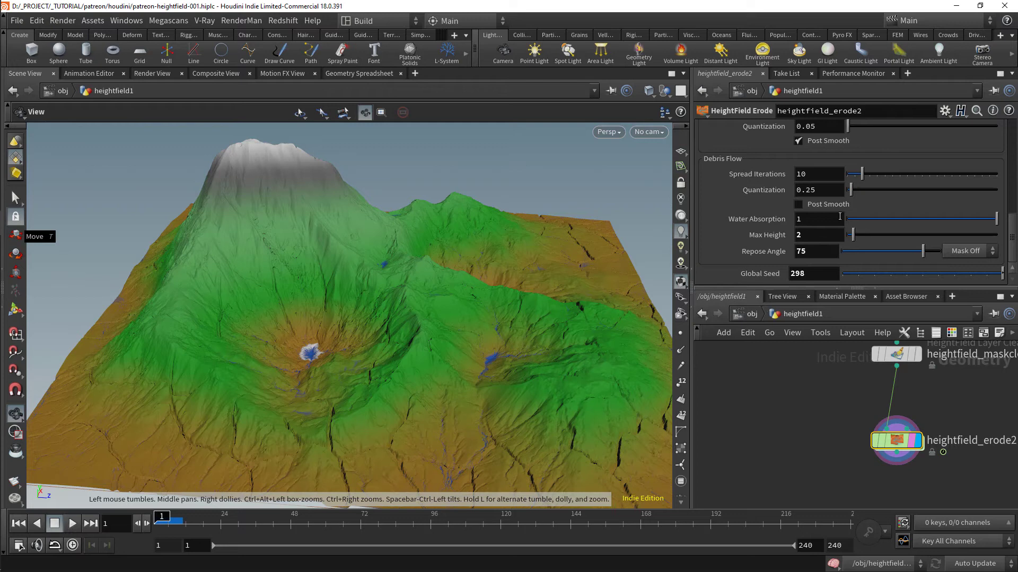
Rerun the second erosion simulation up to frame 21 and examine the water and debris on the terrain
scroll(780, 212, up, 6)
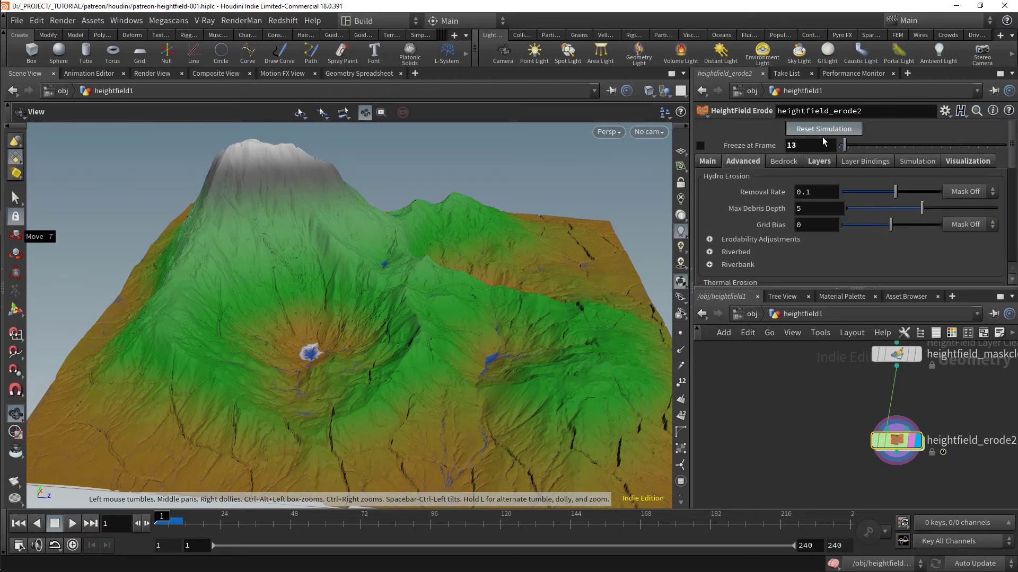
click(73, 524)
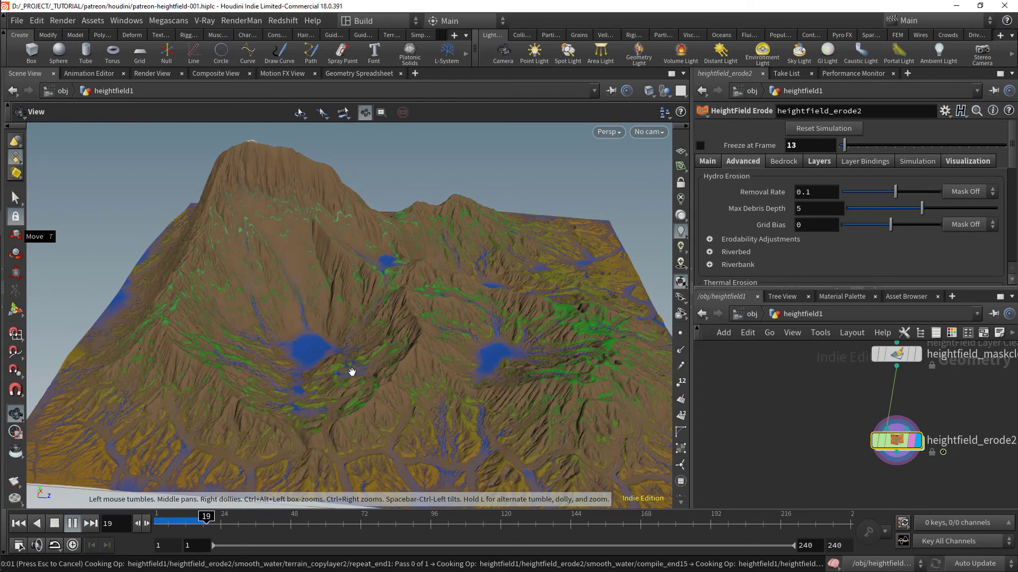
click(73, 523)
mouse_move(321, 325)
mouse_down()
mouse_move(297, 312)
mouse_move(329, 318)
mouse_up()
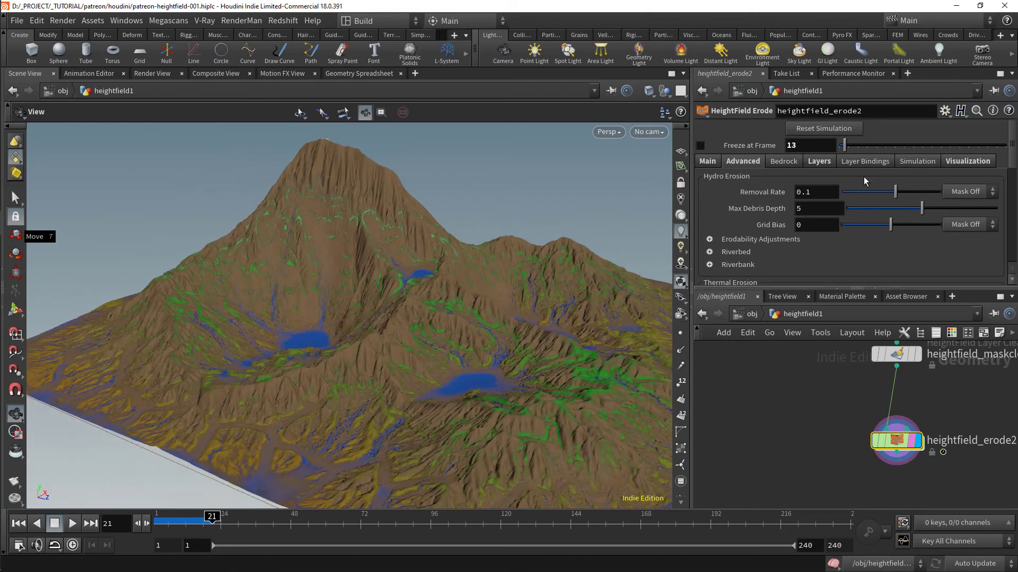
Turn off Visualize on heightfield_erode2 and compare the plain terrain with the second erosion bypassed and active
click(969, 161)
click(803, 177)
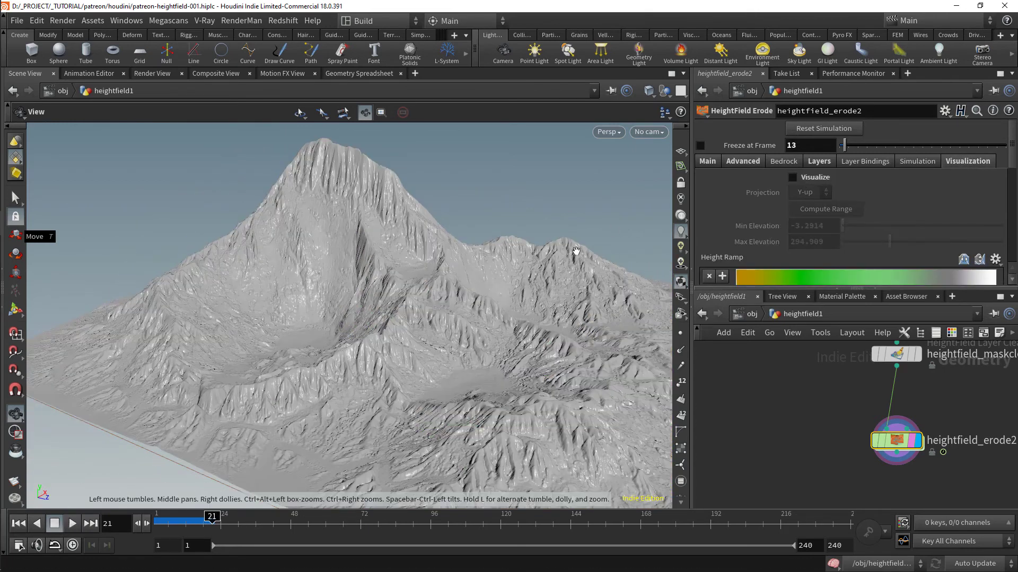
drag(371, 324, 302, 323)
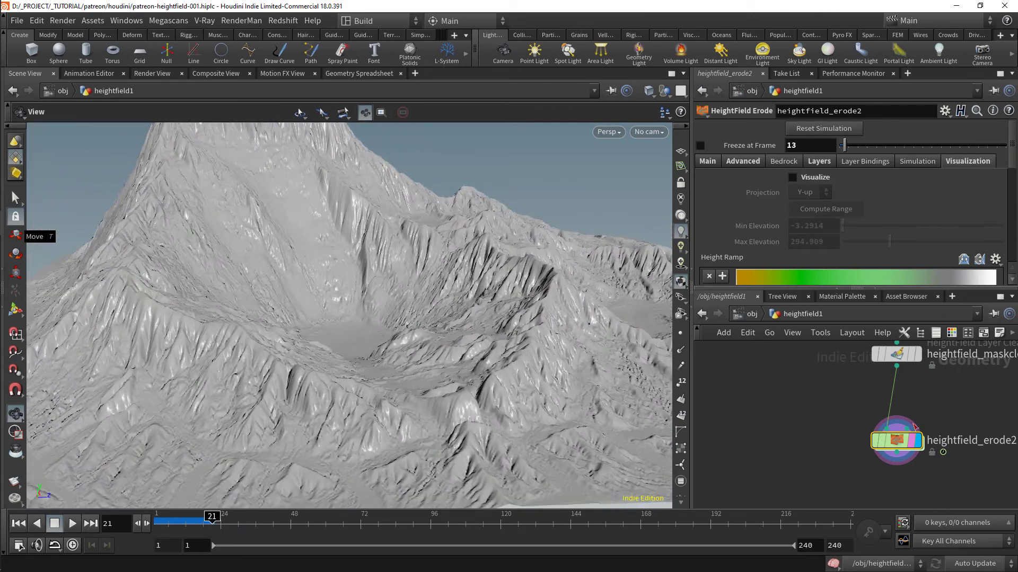
click(876, 441)
click(877, 440)
scroll(392, 315, down, 5)
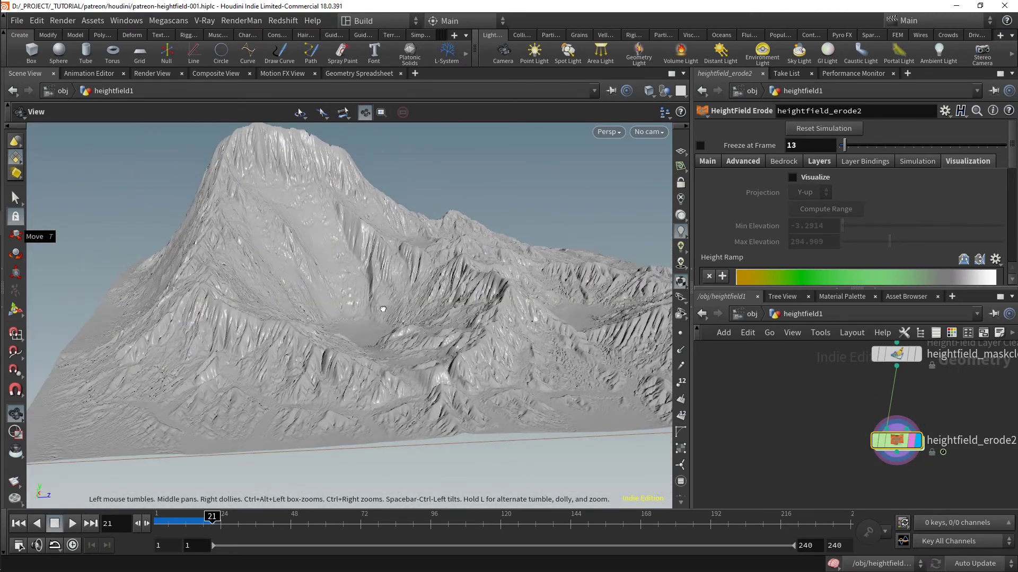
Examine the ridges, valleys and lower slopes of the eroded terrain from several angles
drag(392, 315, 321, 373)
middle_drag(321, 373, 371, 332)
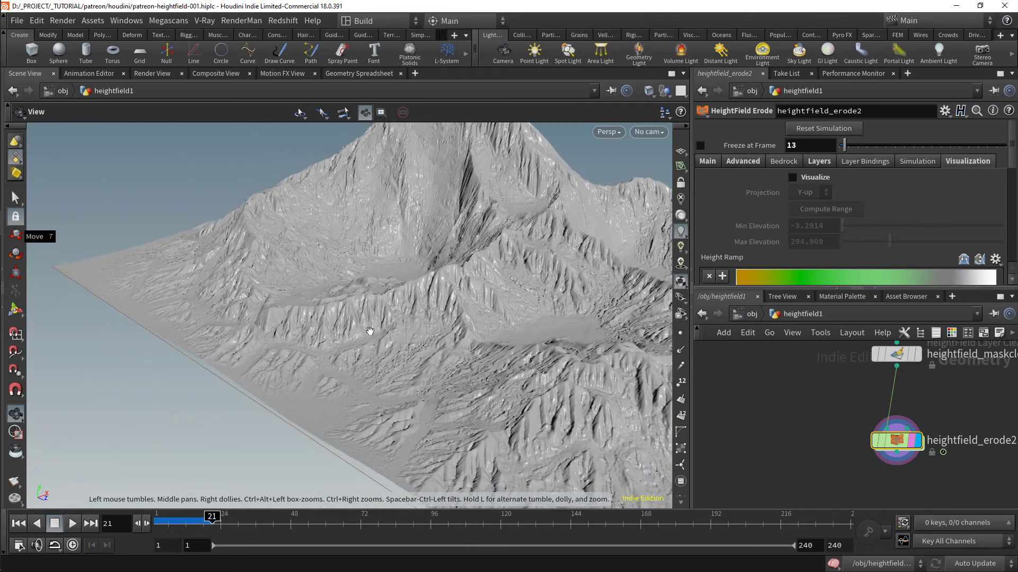
right_drag(371, 332, 589, 408)
drag(477, 361, 366, 345)
right_drag(365, 344, 311, 338)
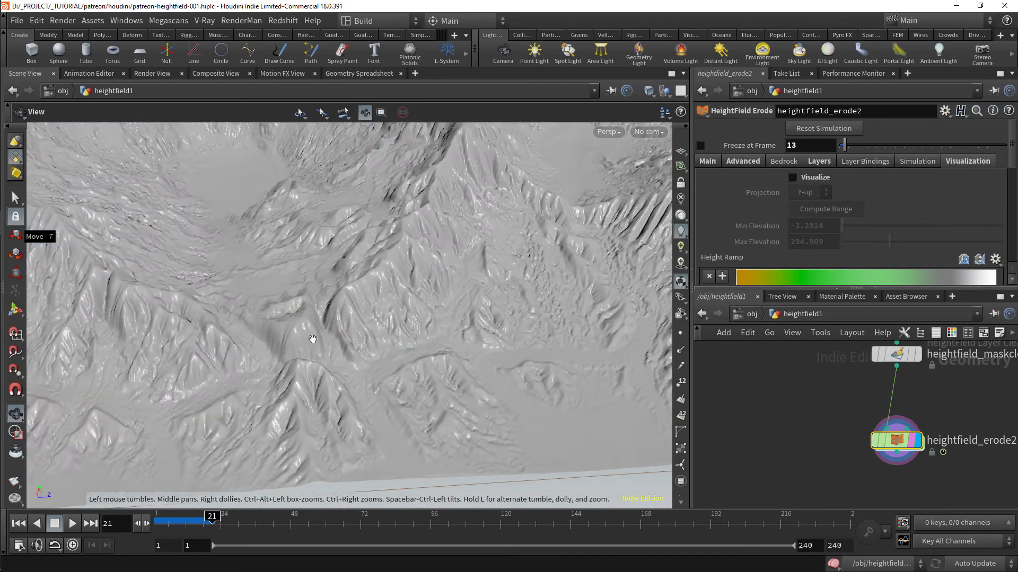
drag(311, 338, 387, 435)
middle_drag(387, 435, 424, 400)
right_drag(459, 366, 292, 343)
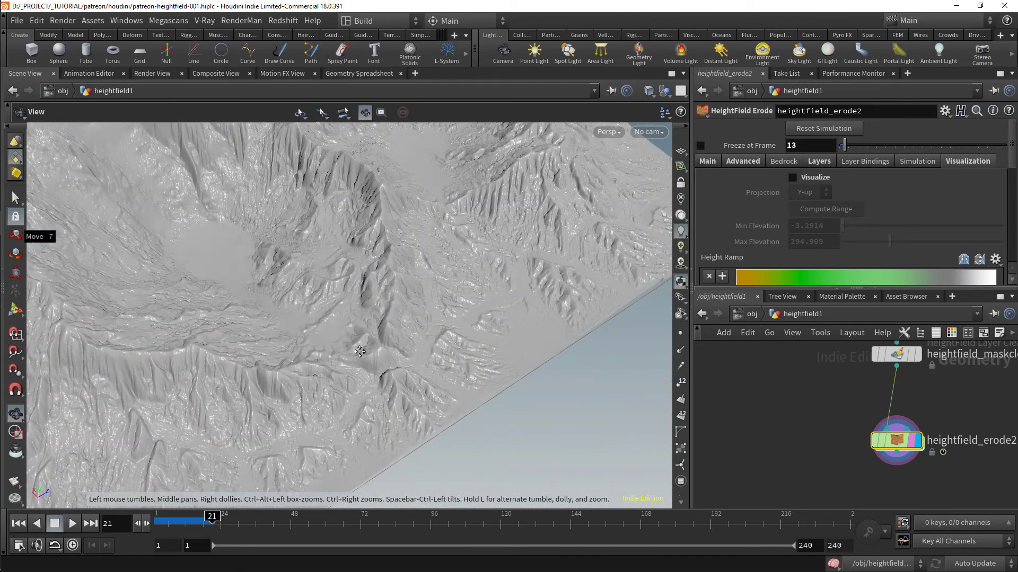
drag(530, 369, 509, 297)
Save the scene and display a new HeightField Resample node connected below heightfield_erode2
key(ctrl+s)
key(Tab)
text(resamp)
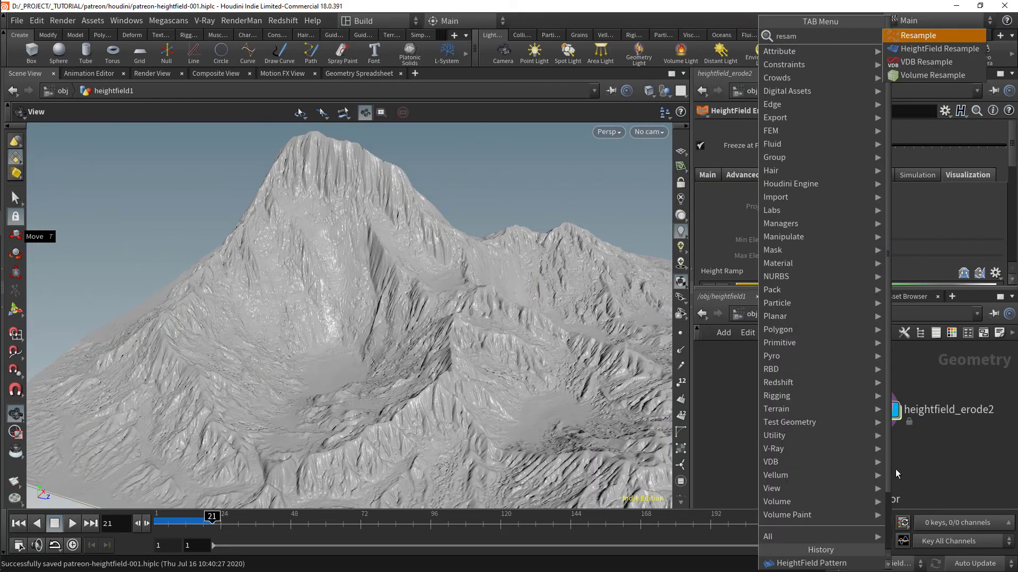
key(Down)
key(Return)
click(895, 472)
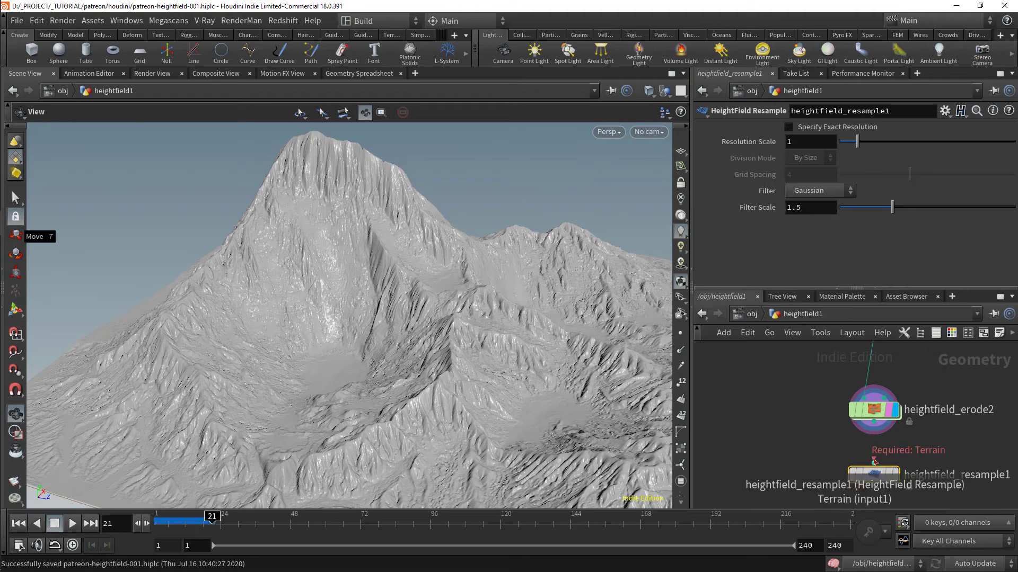
scroll(899, 455, up, 2)
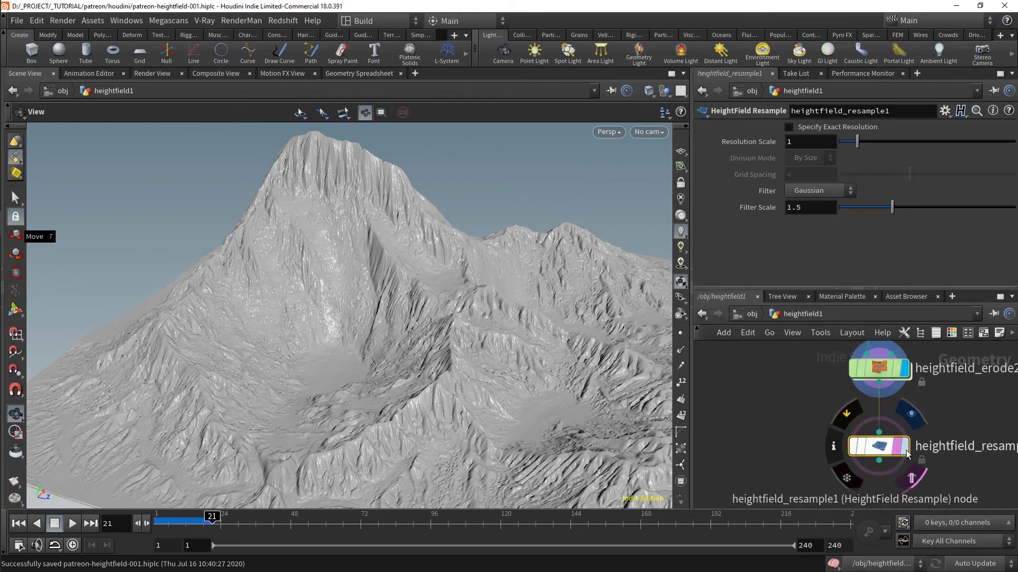
click(906, 451)
Compare the terrain detail and voxel information with heightfield_resample1 bypassed and active
scroll(536, 362, up, 6)
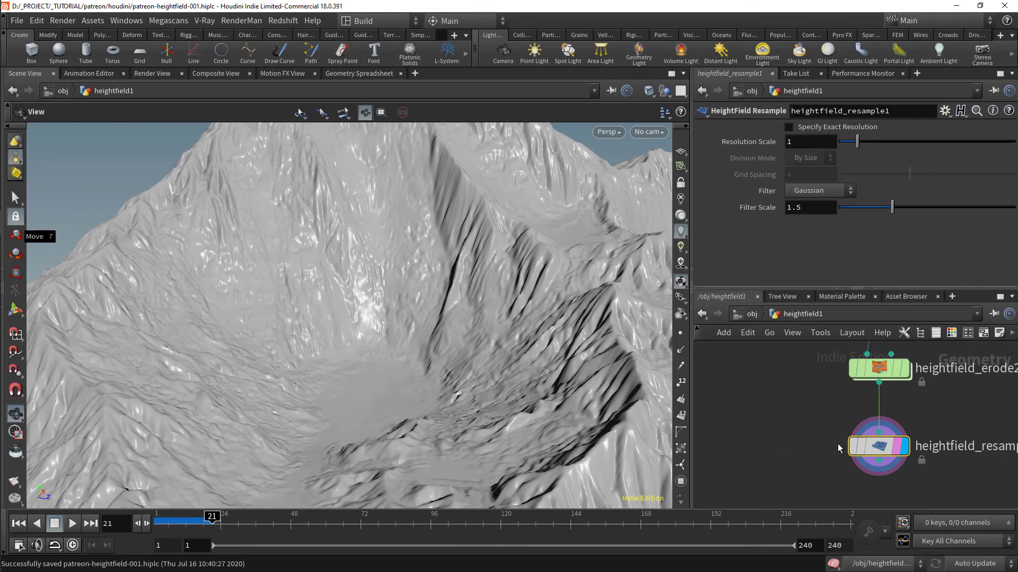
middle_click(867, 446)
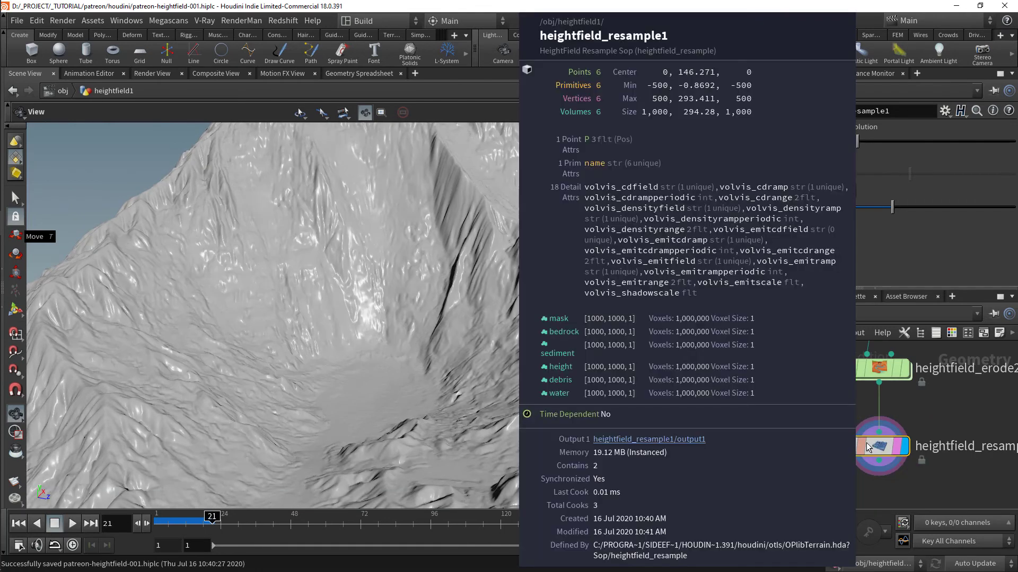
click(869, 448)
middle_click(873, 449)
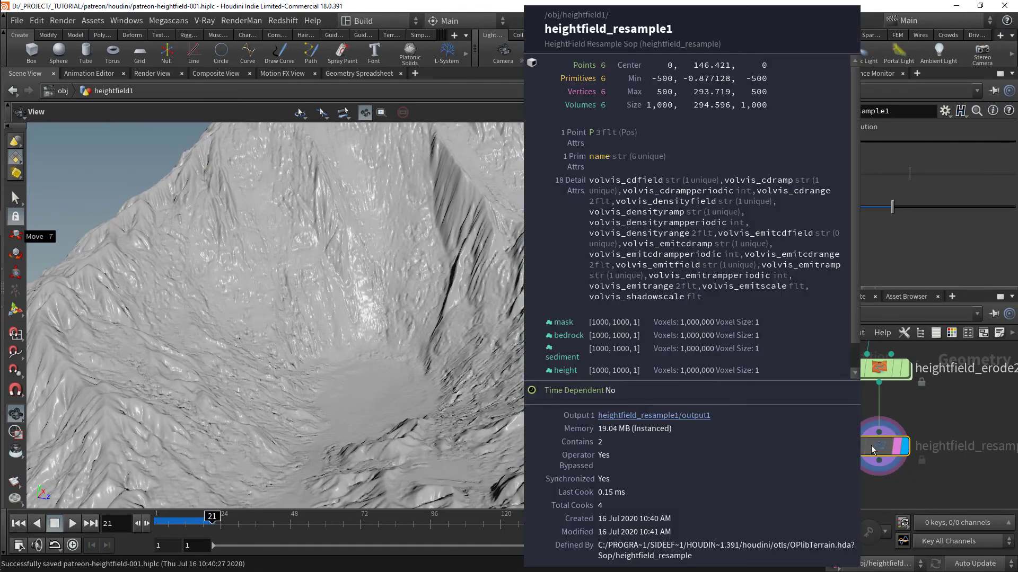
click(852, 446)
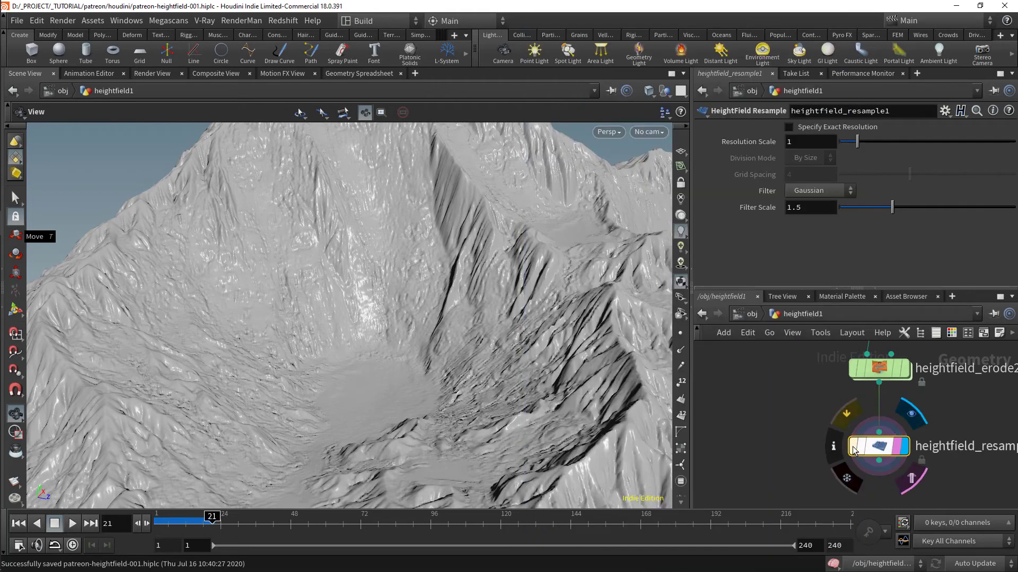
right_drag(307, 339, 587, 284)
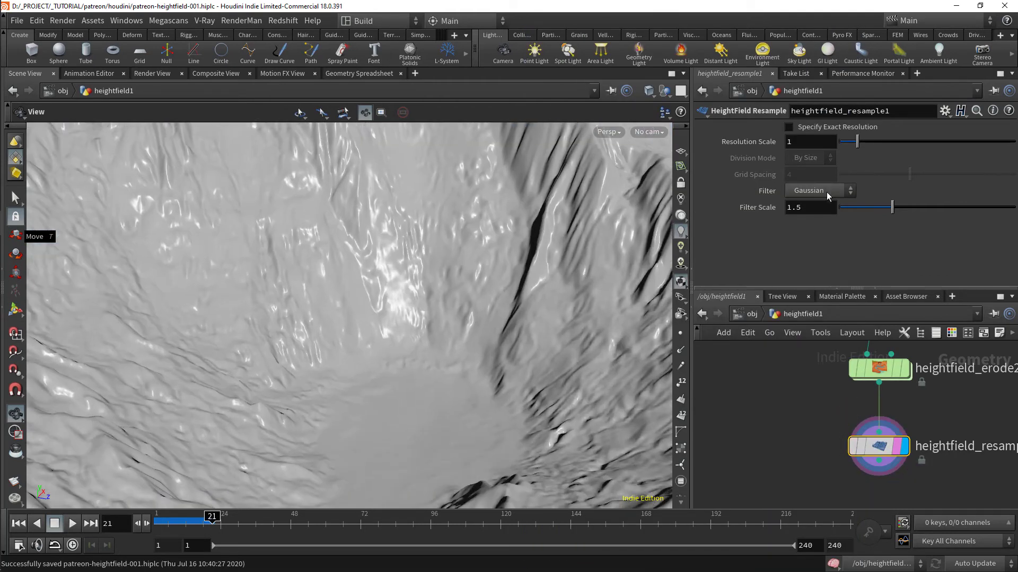
Try a Filter Scale of 0 on the resample node and compare the terrain with the node bypassed
double_click(816, 209)
text(0)
key(Return)
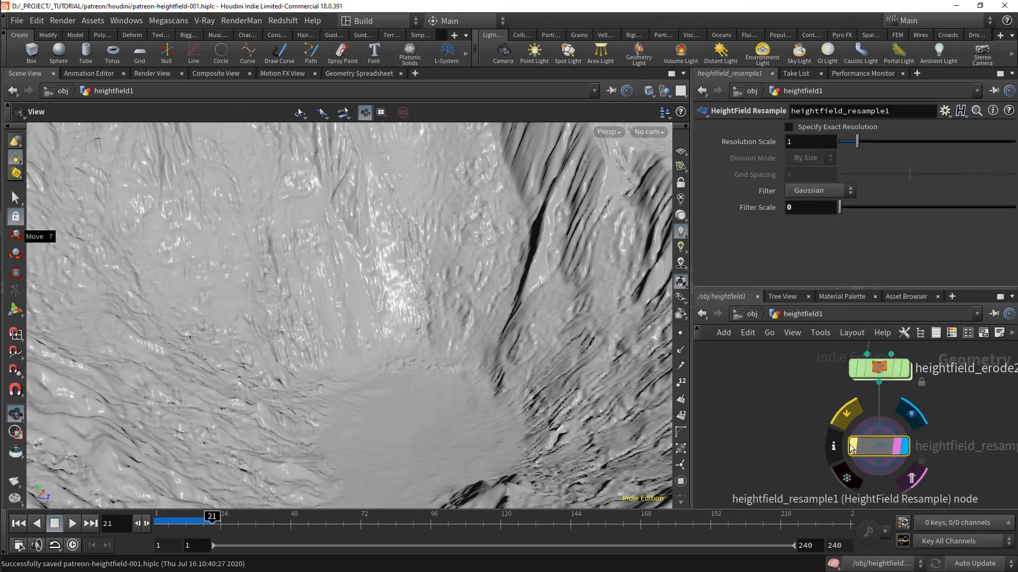
drag(311, 345, 456, 275)
Set the Resolution Scale of heightfield_resample1 to 2 and check its voxel information
key(BackSpace)
text(2)
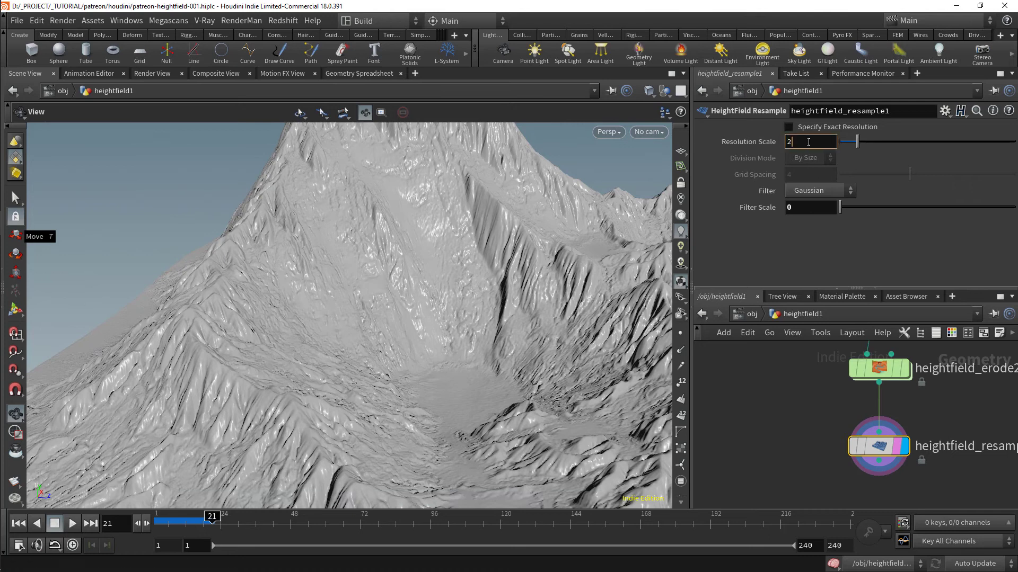
key(Return)
right_drag(373, 321, 534, 334)
middle_click(879, 451)
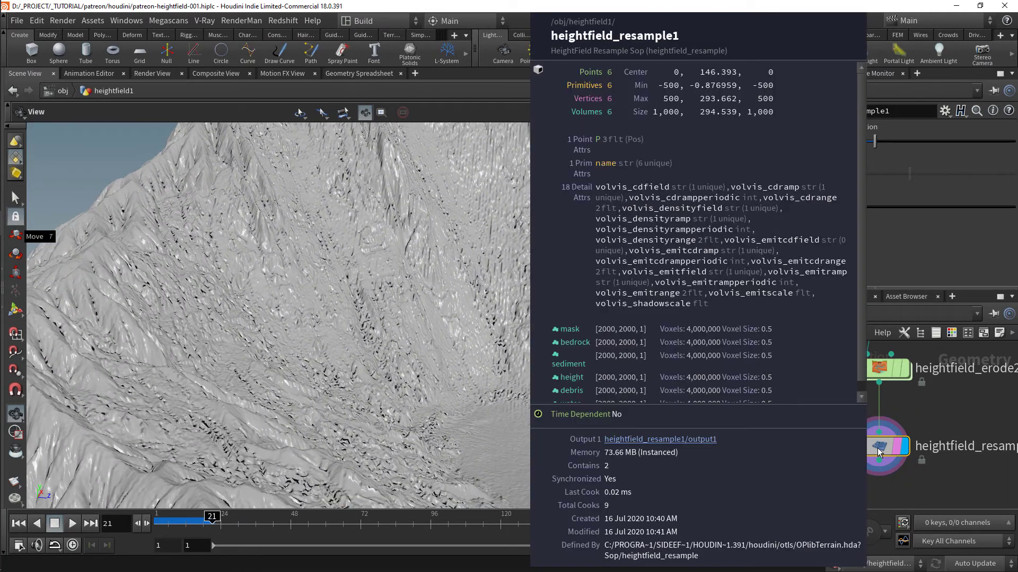
Try Filter Scale values of 0.5 and 1.5, and compare the terrain with the resample node bypassed
text(.5)
key(Return)
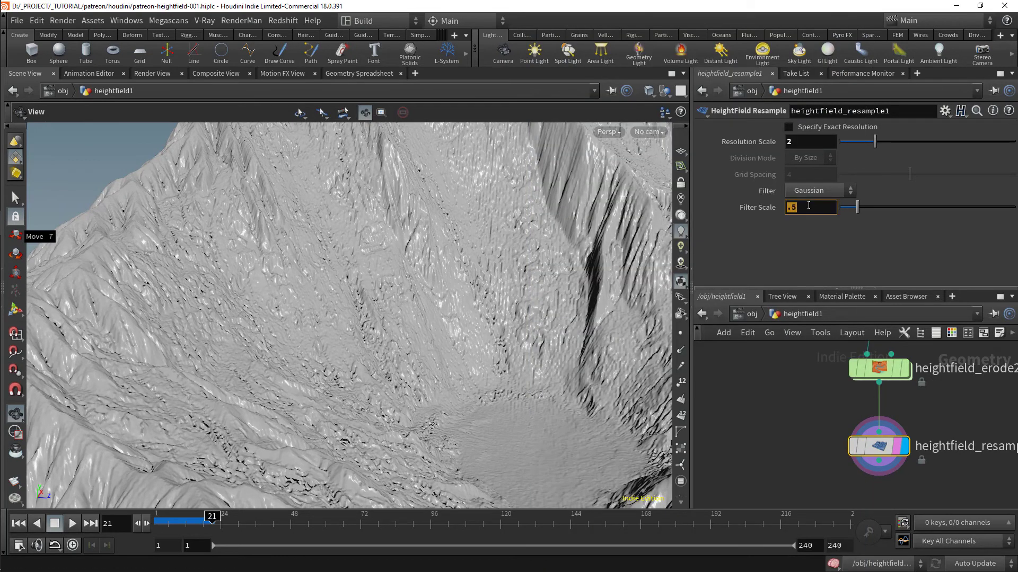
text(1.5)
key(Return)
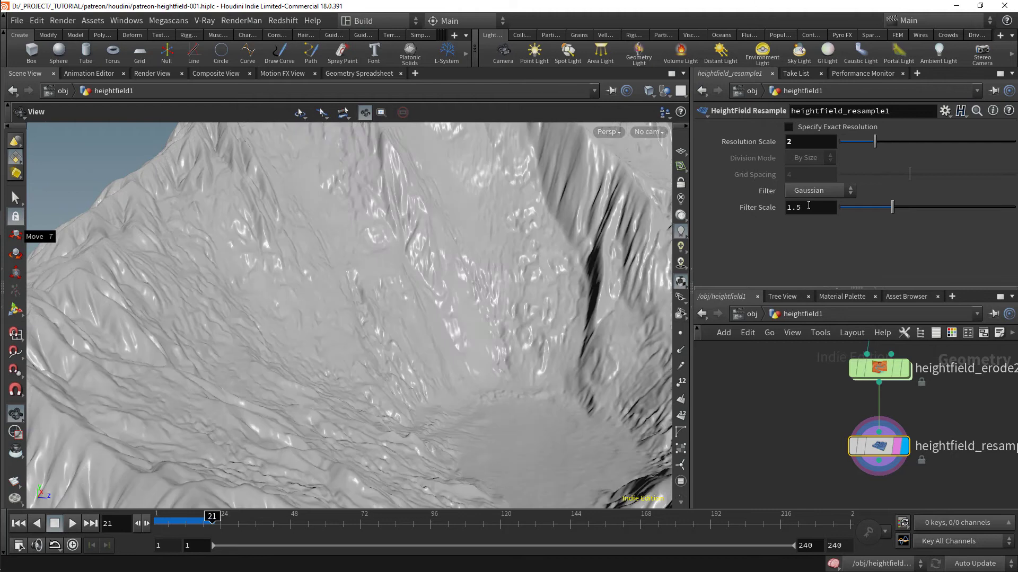
mouse_move(855, 446)
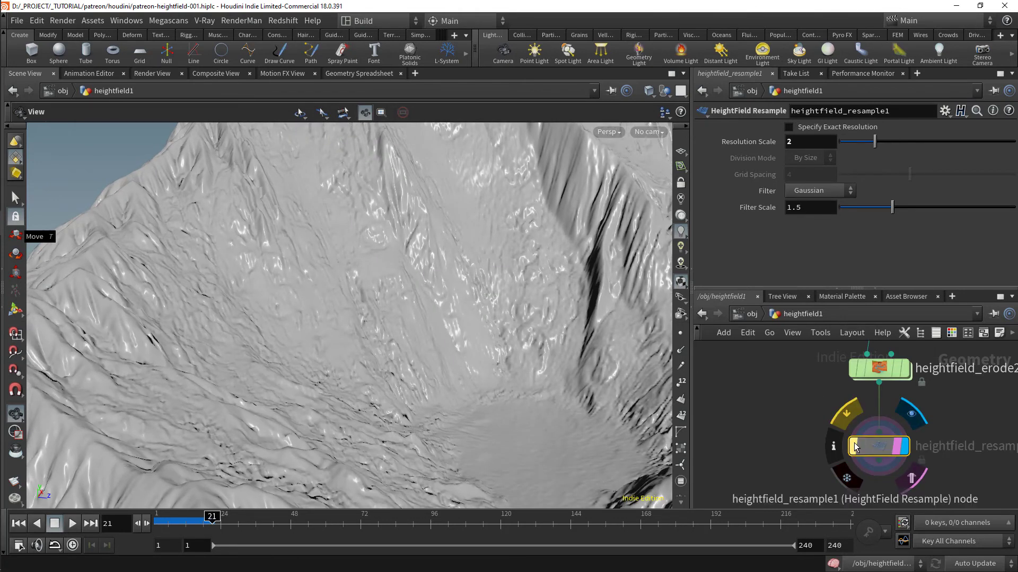
Set the resample node's Filter Scale to 1.2 and its Filter to Box, and examine the terrain up close
text(2)
key(Return)
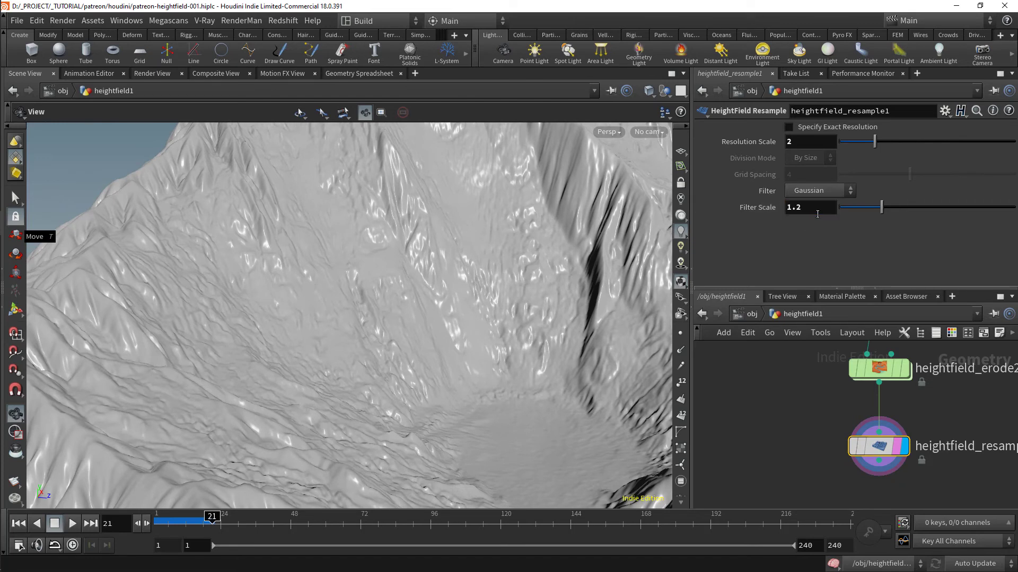
click(820, 192)
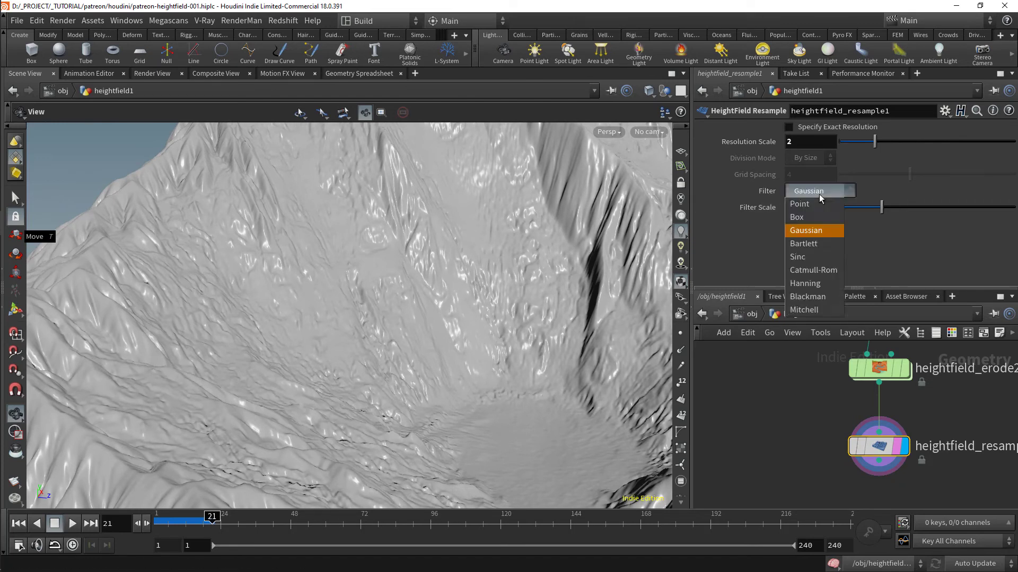
click(811, 217)
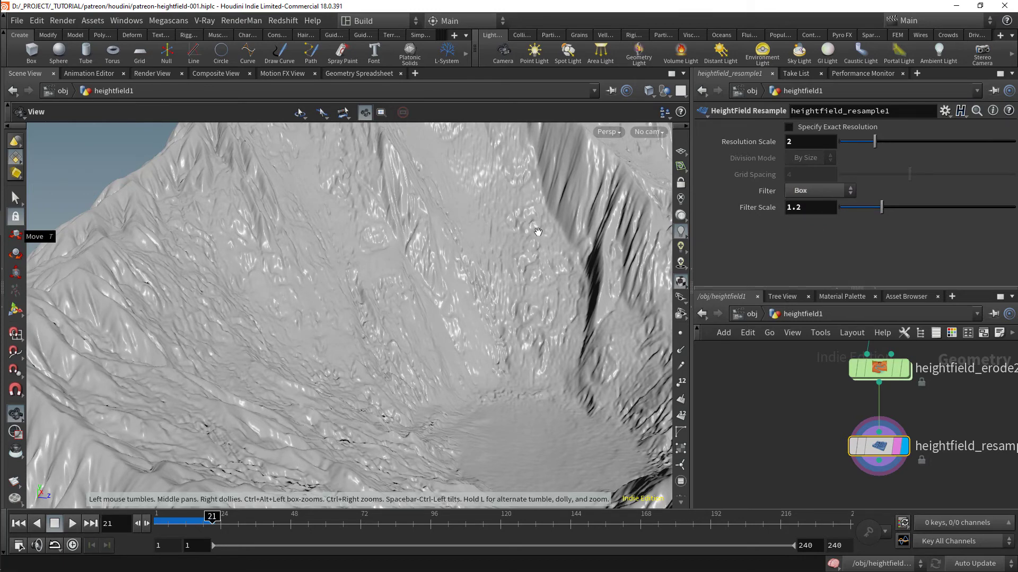
drag(537, 232, 357, 346)
middle_drag(418, 380, 441, 192)
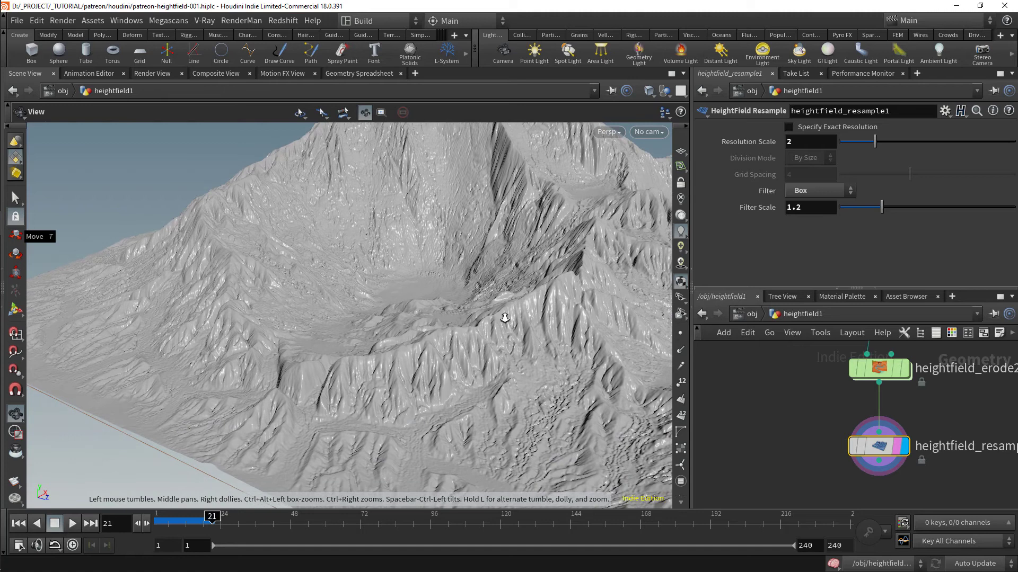
right_drag(505, 317, 540, 321)
drag(455, 333, 446, 306)
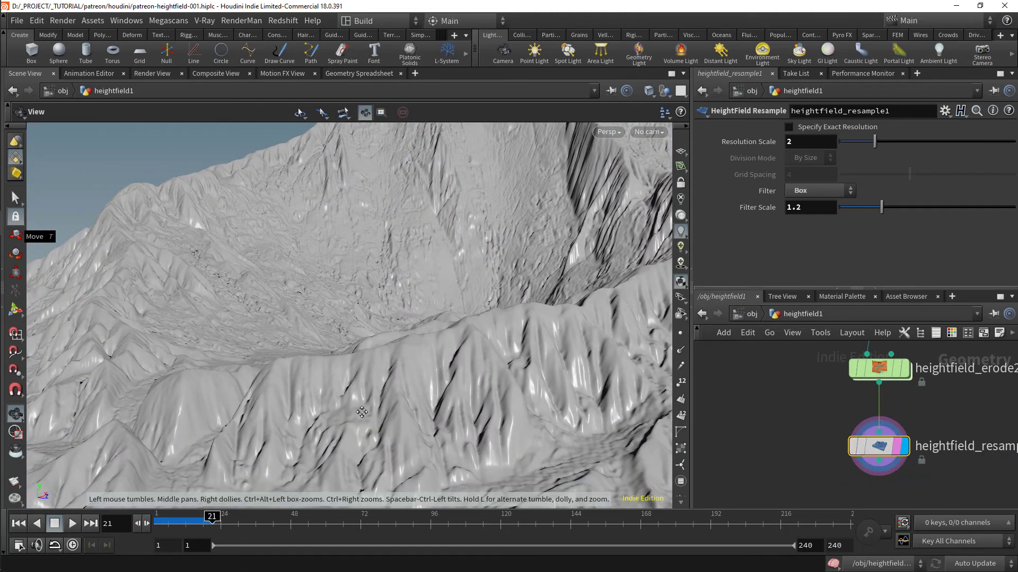
right_drag(375, 377, 297, 363)
drag(297, 363, 435, 372)
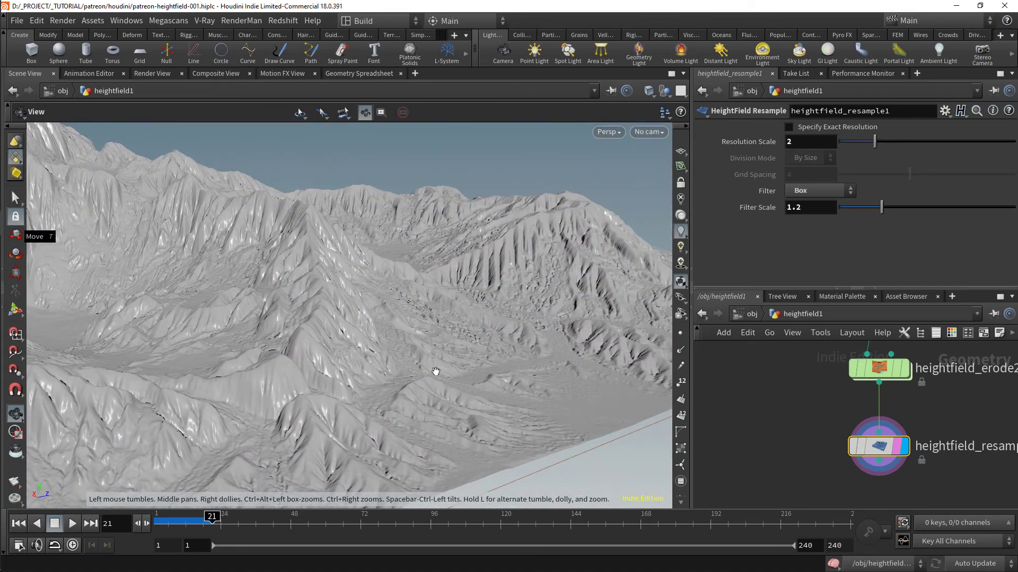
Try a Resolution Scale of 3 on the resample node and set it back to 2
key(BackSpace)
text(3)
key(Return)
drag(348, 358, 323, 378)
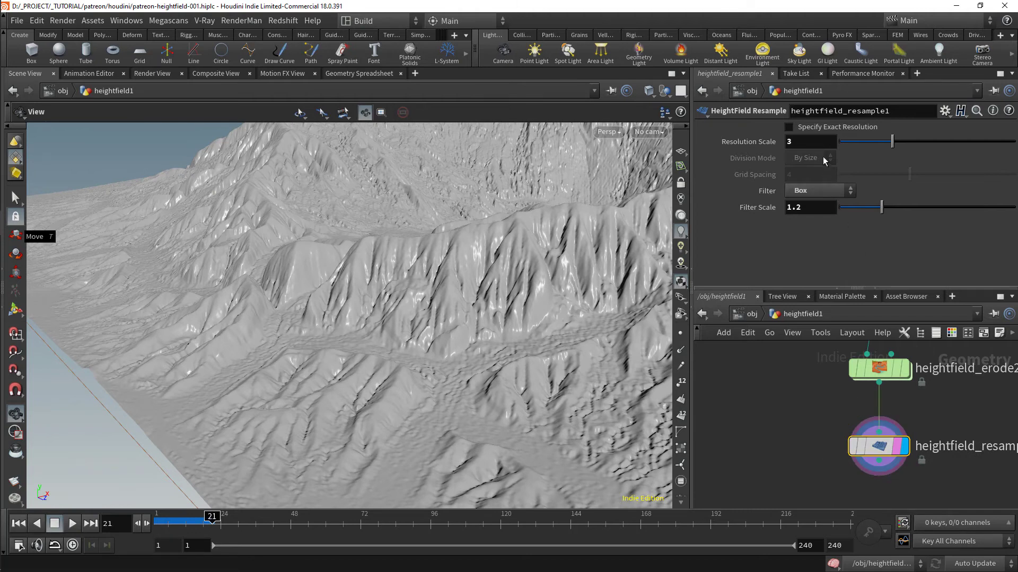
key(BackSpace)
text(2)
key(Return)
drag(535, 240, 467, 340)
Save the scene and display a new HeightField Erode node connected below heightfield_resample1
key(ctrl+s)
middle_drag(854, 495, 828, 450)
key(Tab)
text(erode)
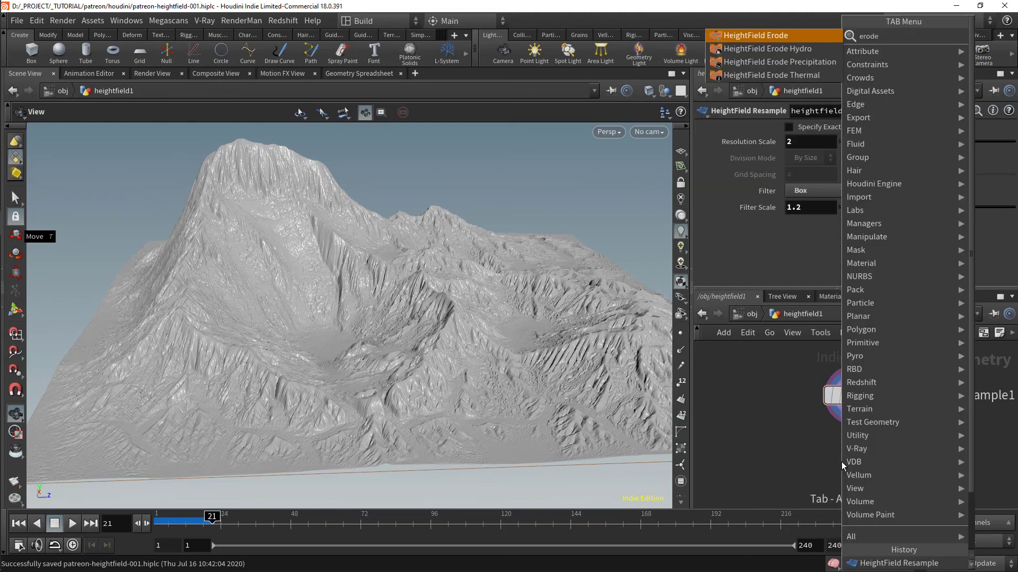
key(Return)
click(842, 466)
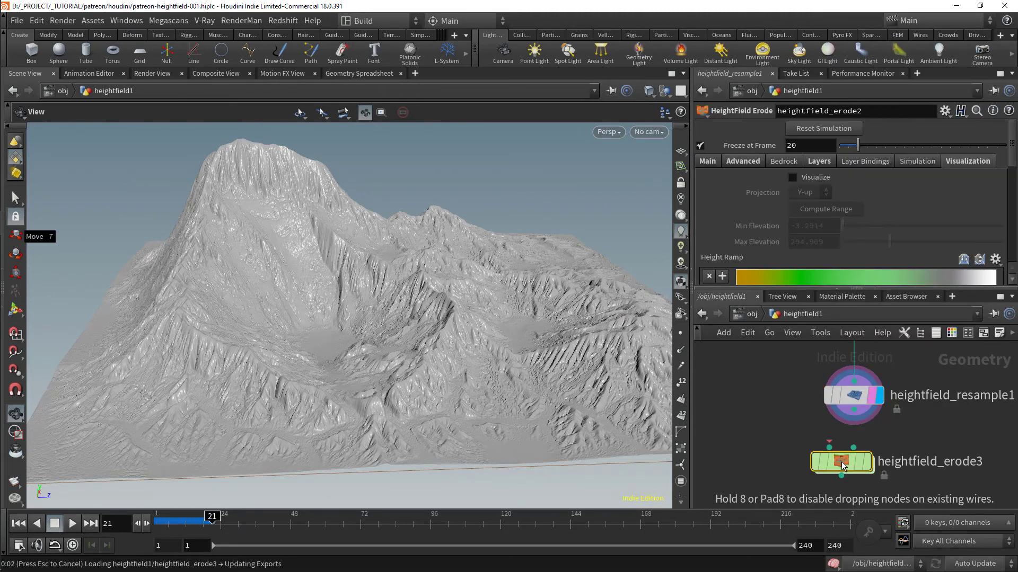
drag(829, 448, 873, 400)
mouse_move(863, 465)
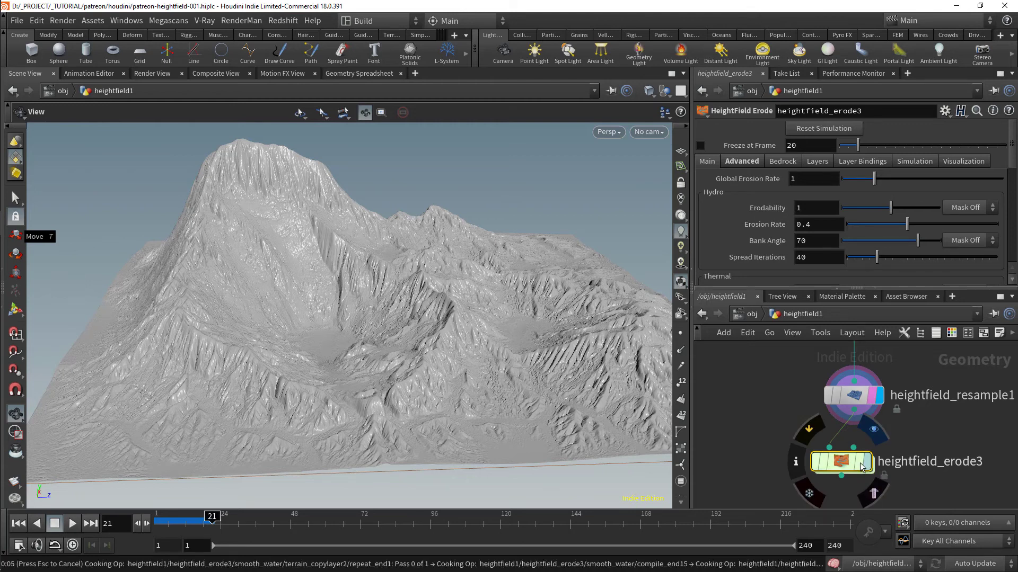
click(861, 460)
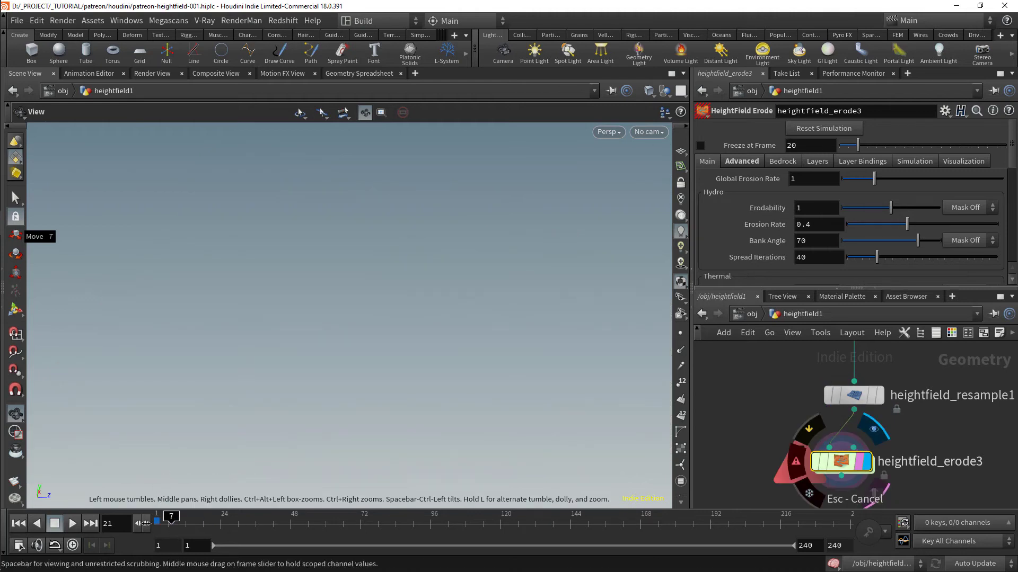
At frame 1, enable Reset Debris Layer on heightfield_erode3 and compute its visualization elevation range
click(159, 520)
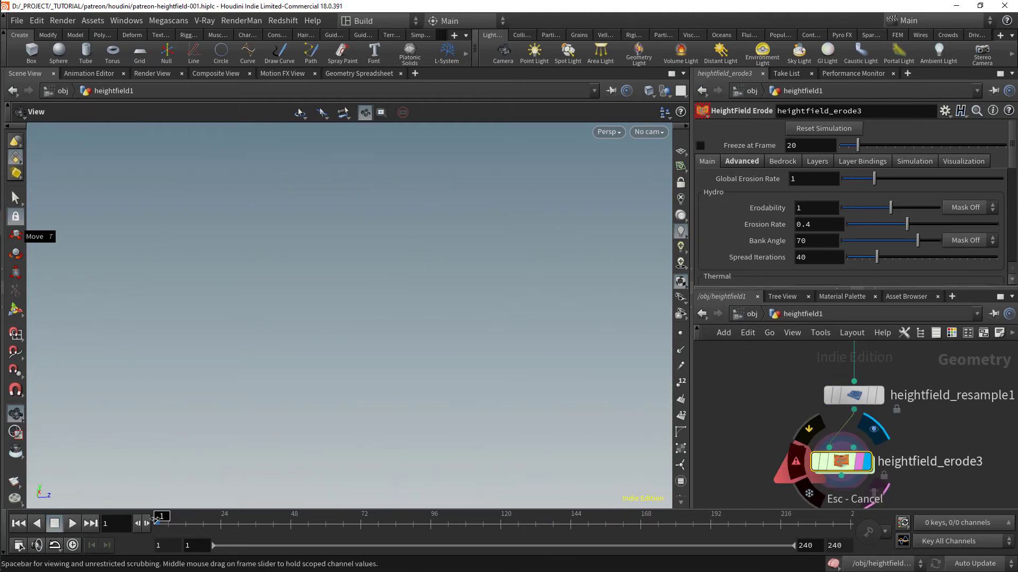
drag(357, 323, 345, 329)
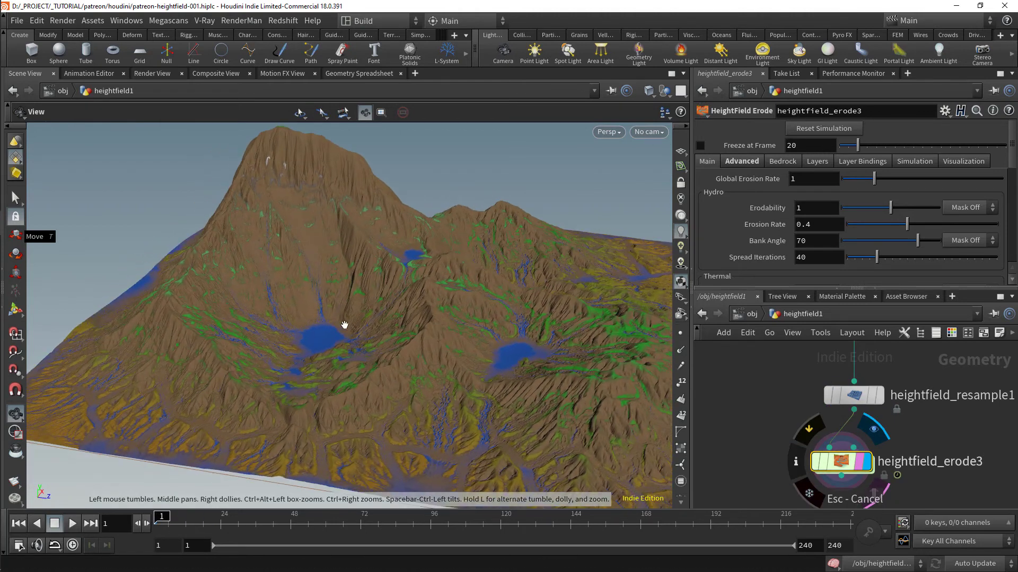
click(969, 161)
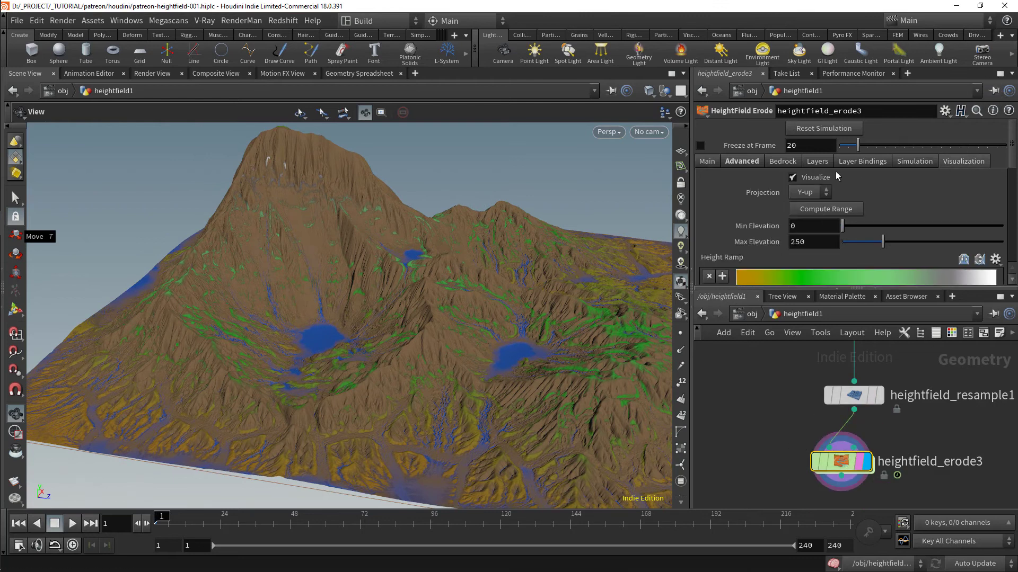
click(818, 162)
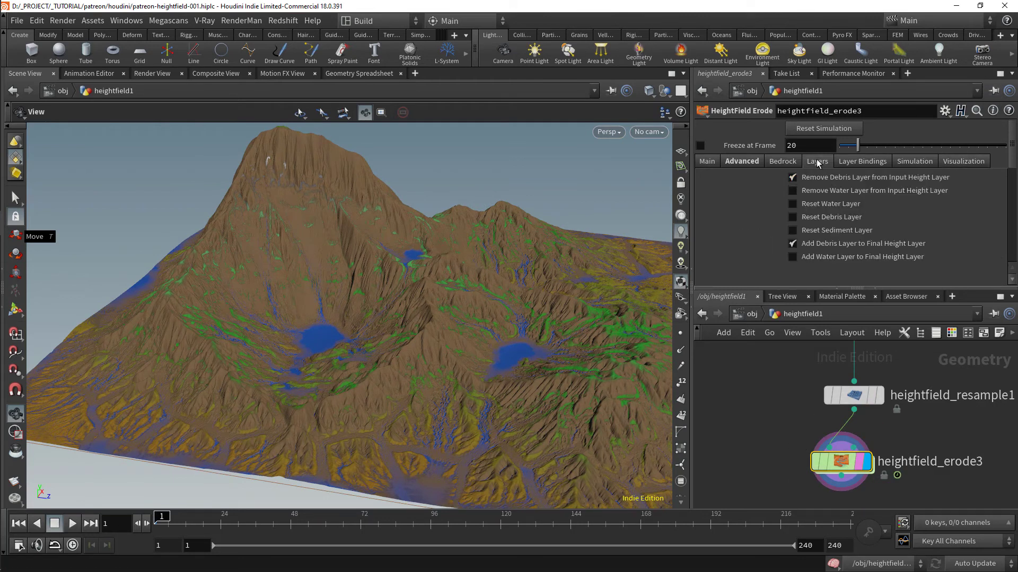
click(833, 218)
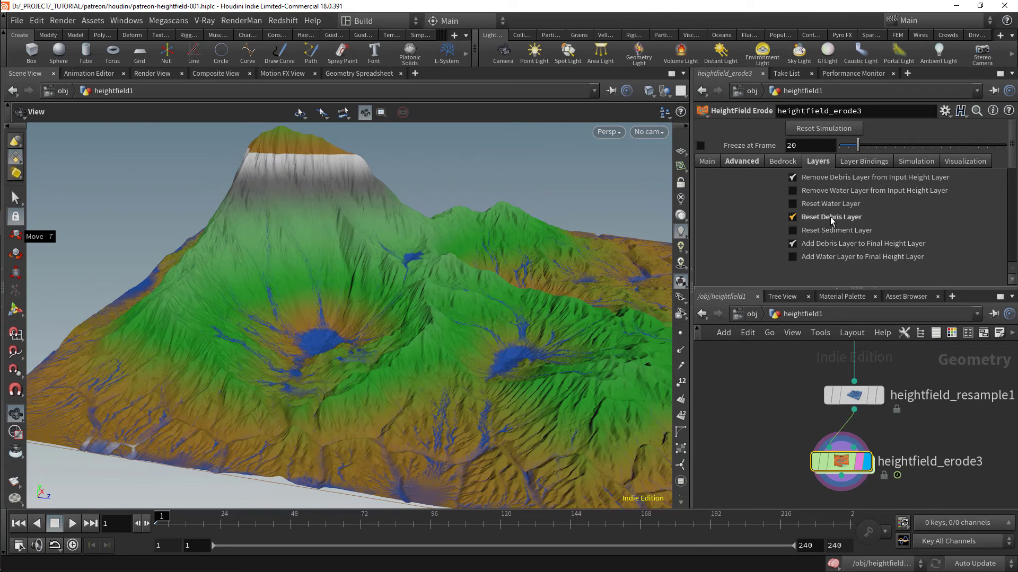
click(966, 161)
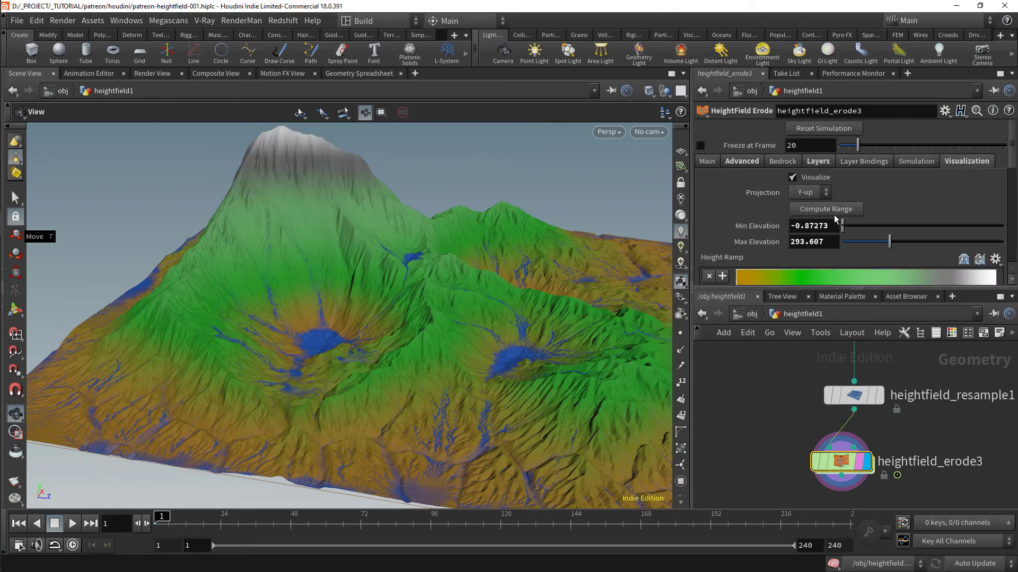
Try the Reset Water Layer option on heightfield_erode3 and turn it back off
click(818, 162)
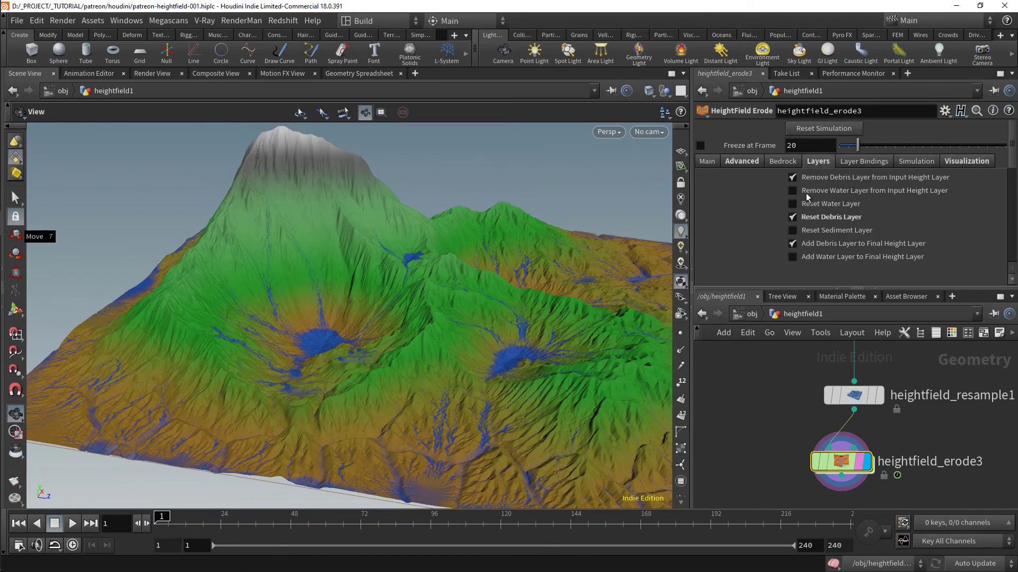
click(820, 207)
click(819, 208)
drag(428, 306, 416, 309)
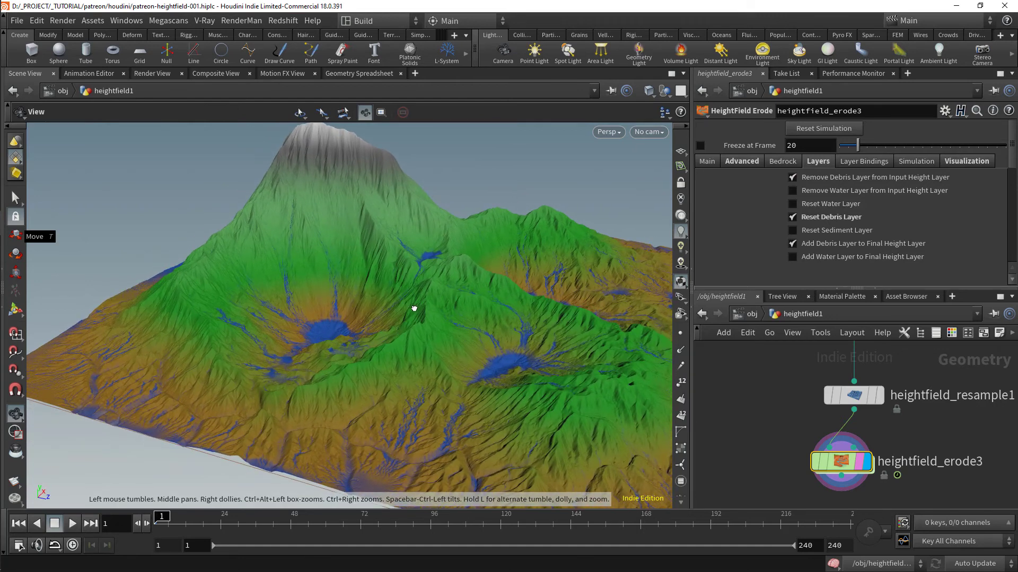
Run the third erosion to frame 8, examine the terrain up close and turn off the erode node's Visualize option
click(742, 161)
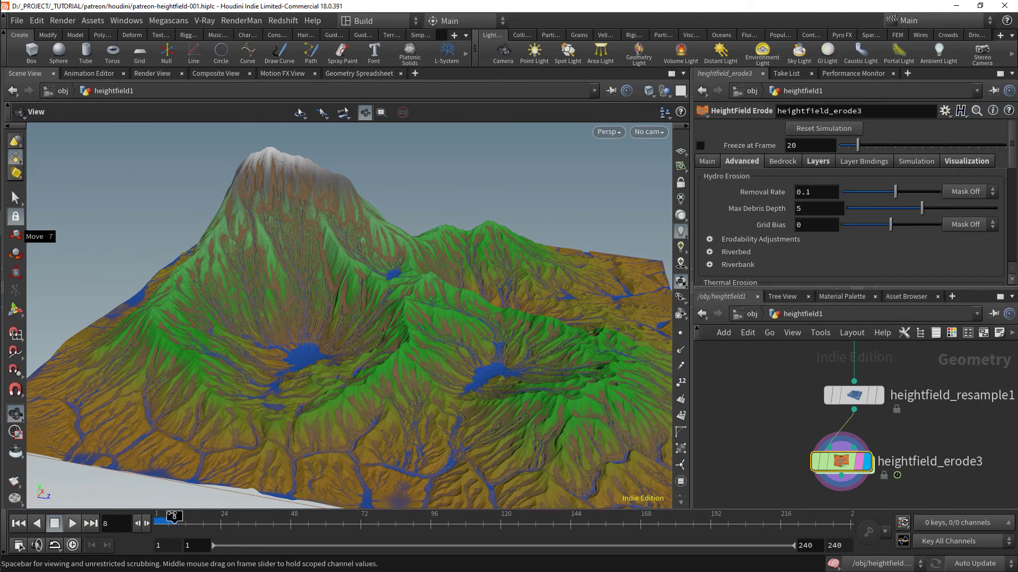
key(Escape)
right_drag(284, 316, 438, 327)
drag(438, 327, 418, 318)
click(966, 161)
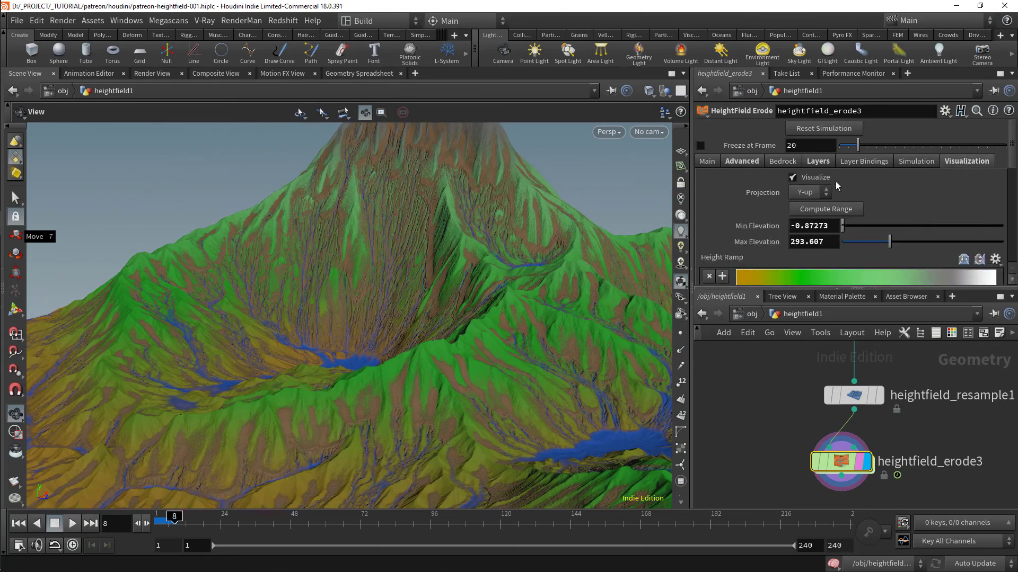
click(820, 179)
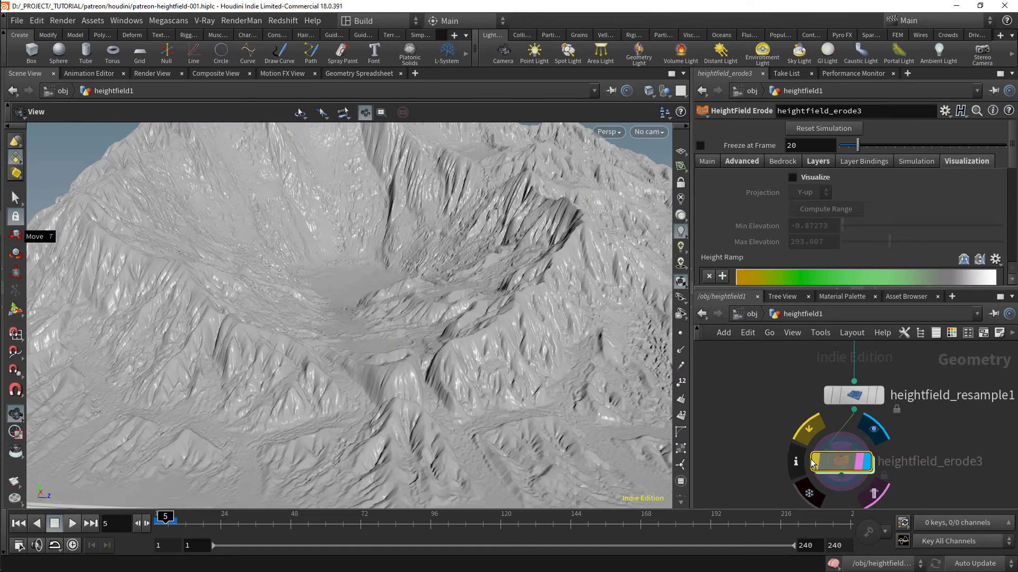
Compare the terrain at frame 5 with heightfield_erode3 bypassed and active, examining the peak, slopes and valleys
right_drag(346, 392, 346, 373)
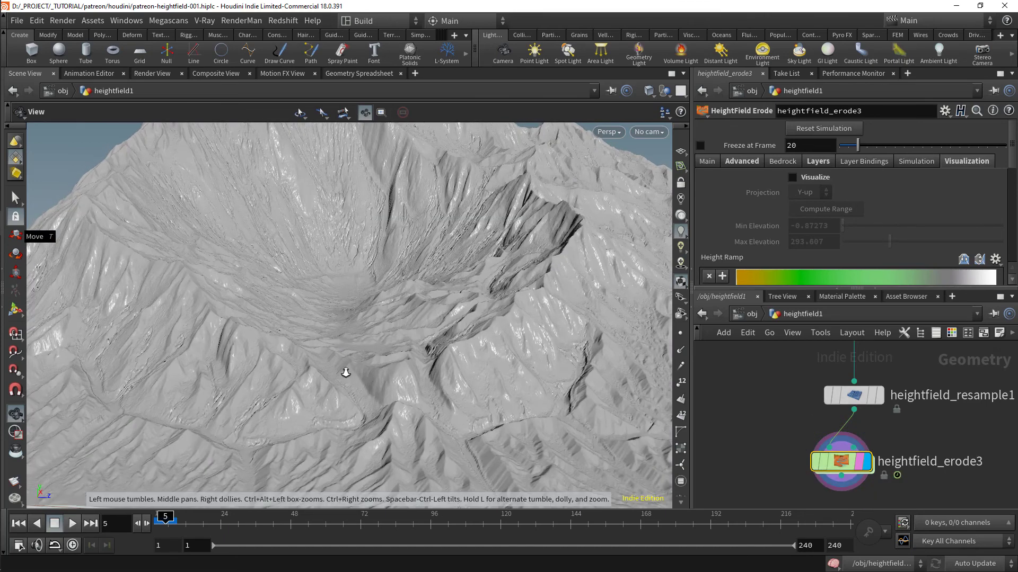
drag(345, 373, 647, 427)
click(816, 462)
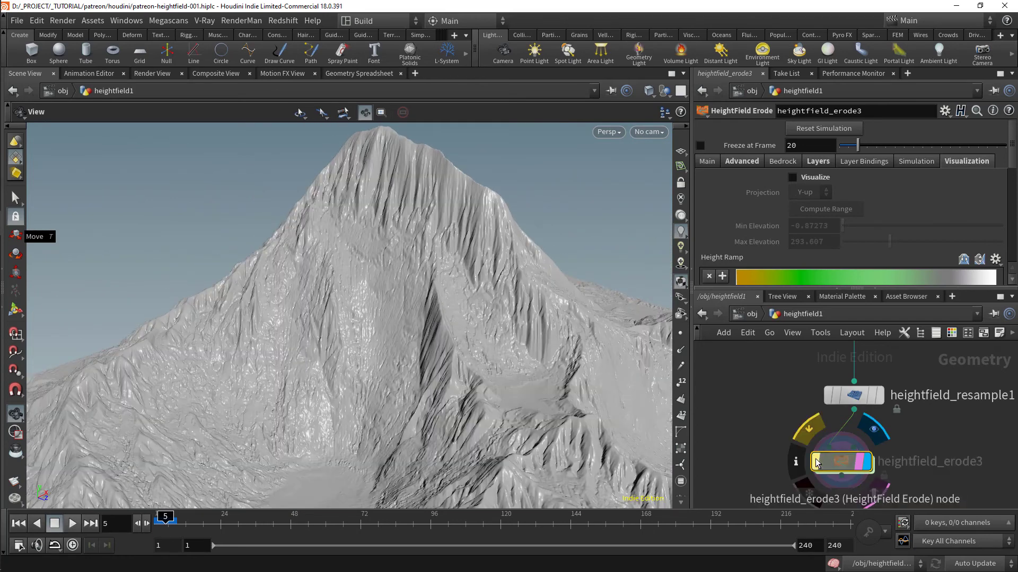
click(816, 464)
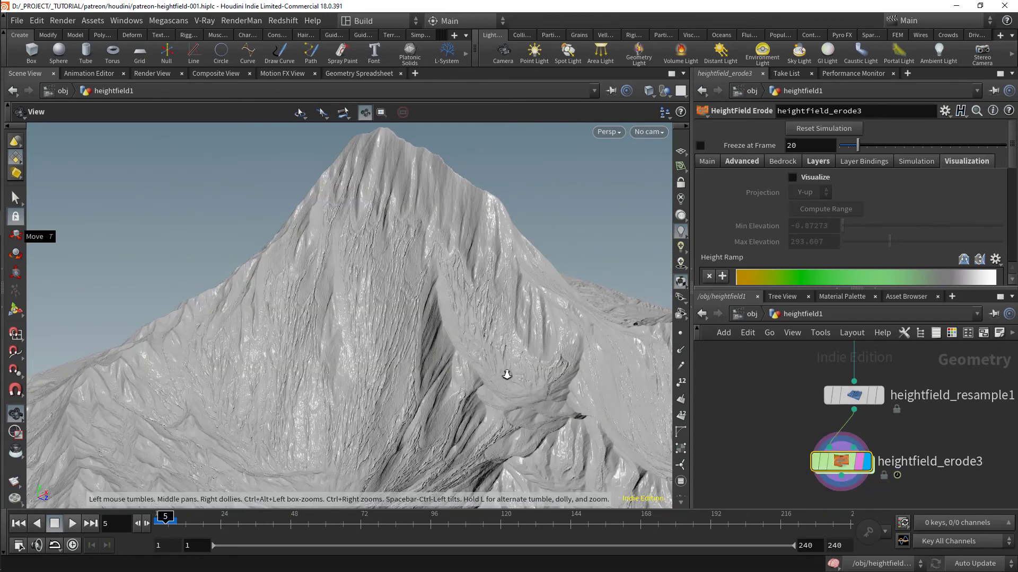
right_drag(507, 374, 196, 297)
drag(546, 412, 345, 302)
right_drag(345, 302, 468, 348)
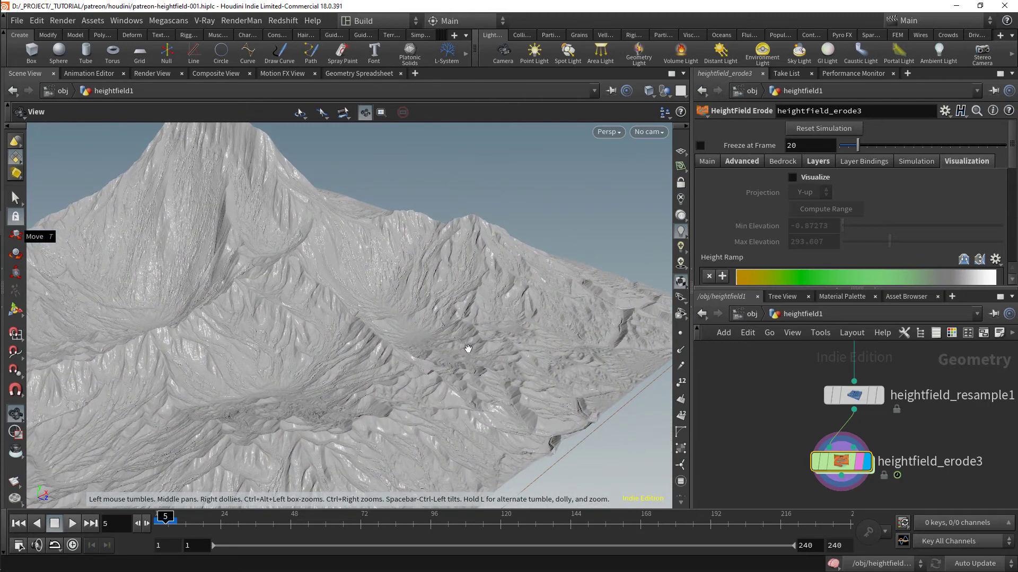
drag(355, 385, 425, 367)
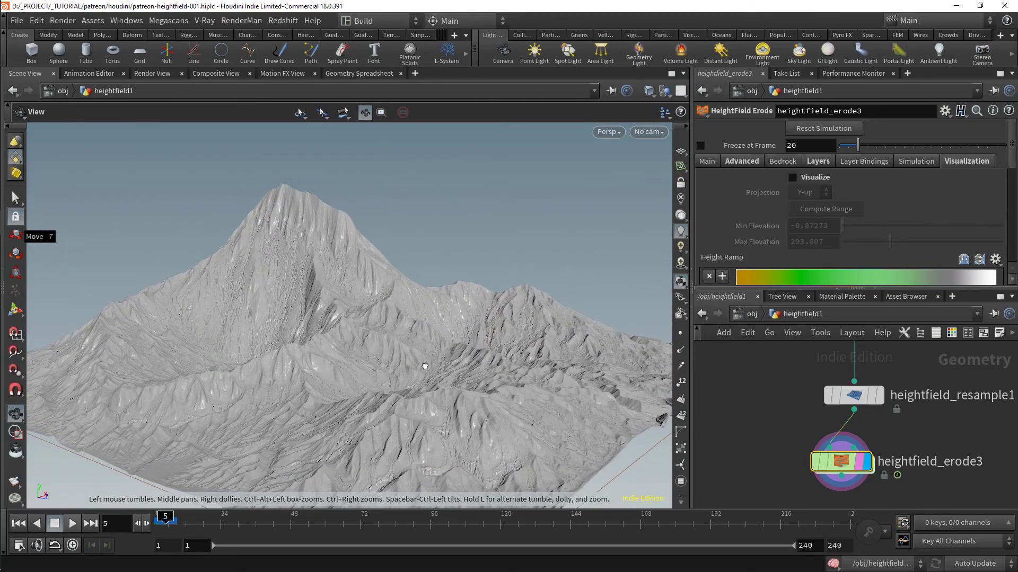
Save the scene and add a File Cache node connected below heightfield_erode3
key(ctrl+s)
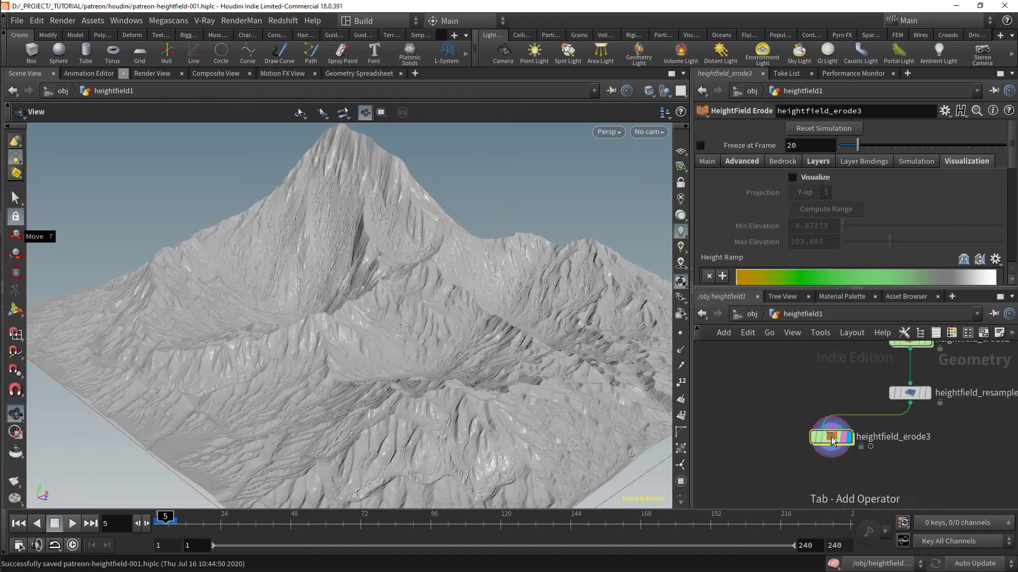
key(Tab)
text(fileca)
key(Return)
click(831, 440)
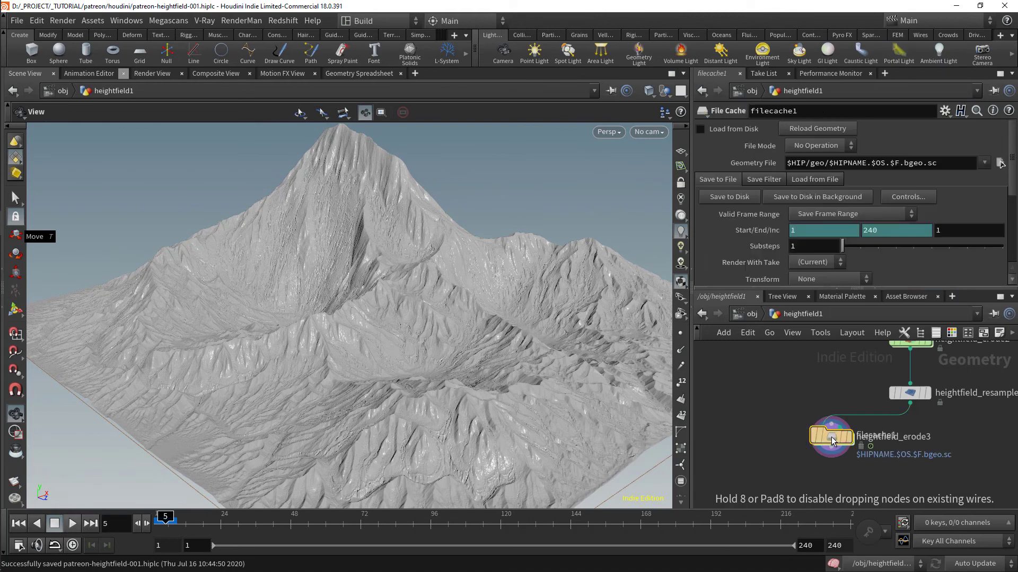
scroll(836, 463, up, 2)
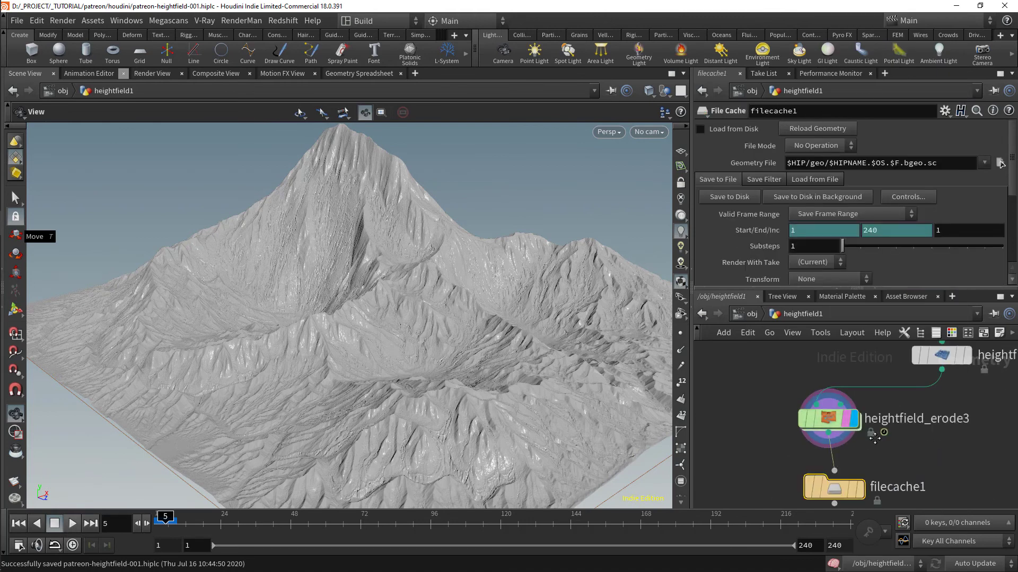
middle_drag(875, 438, 874, 413)
Delete the frame range channels on filecache1, set the end frame to 1 and the Geometry File to $HIP/geo/erodeA.bgeo.sc
right_click(764, 230)
click(818, 382)
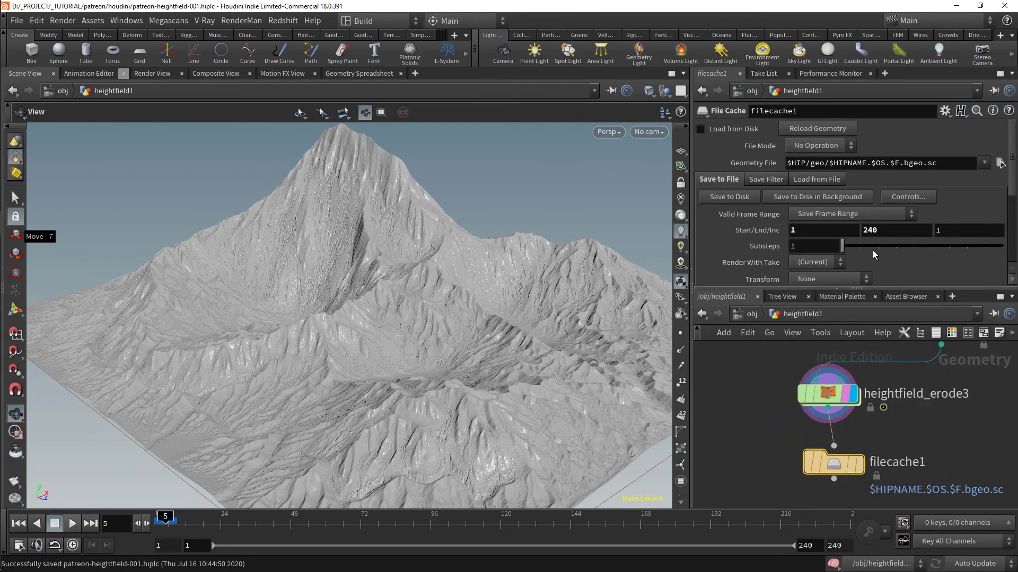
drag(896, 164, 846, 167)
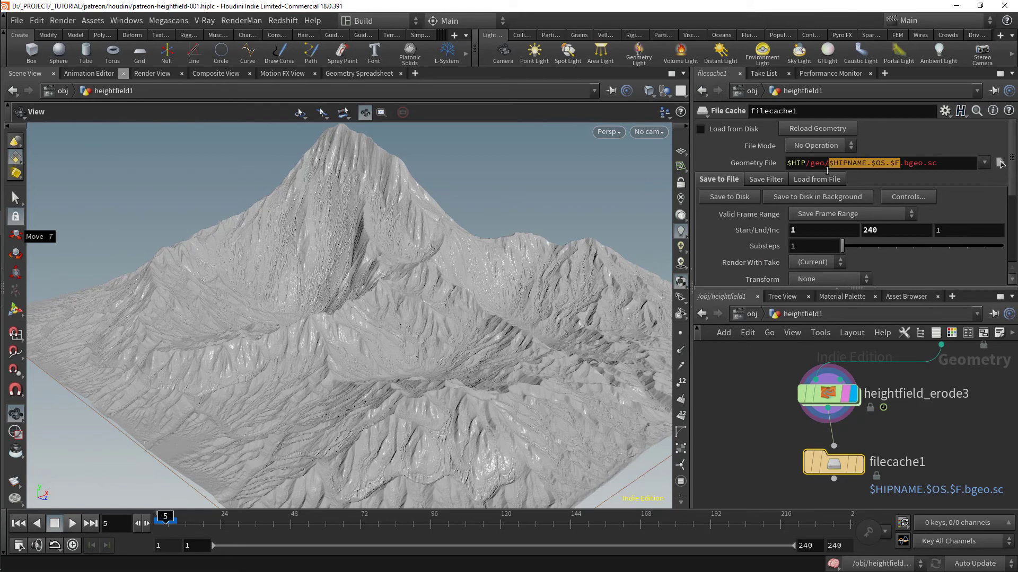
key(BackSpace)
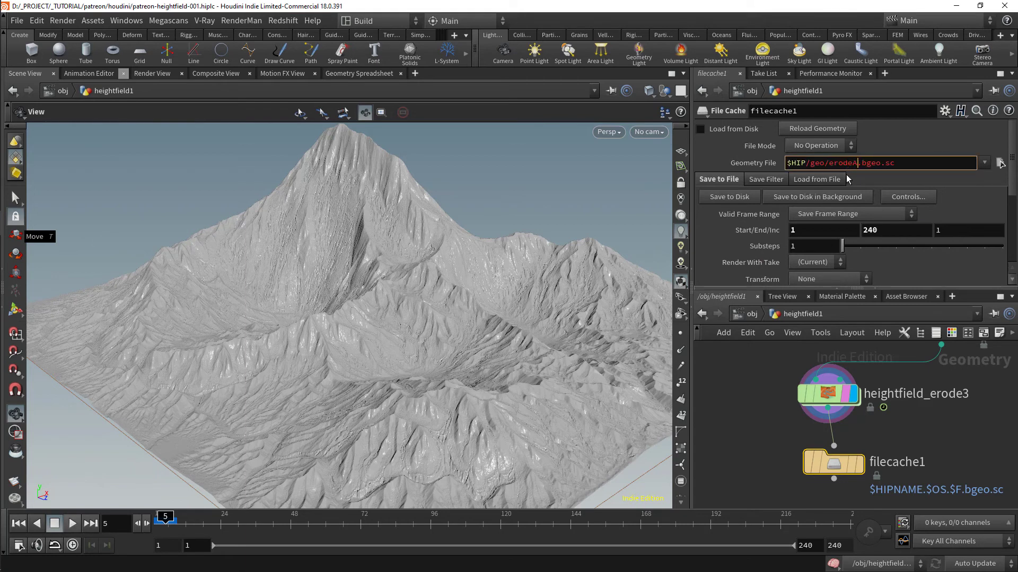
key(Return)
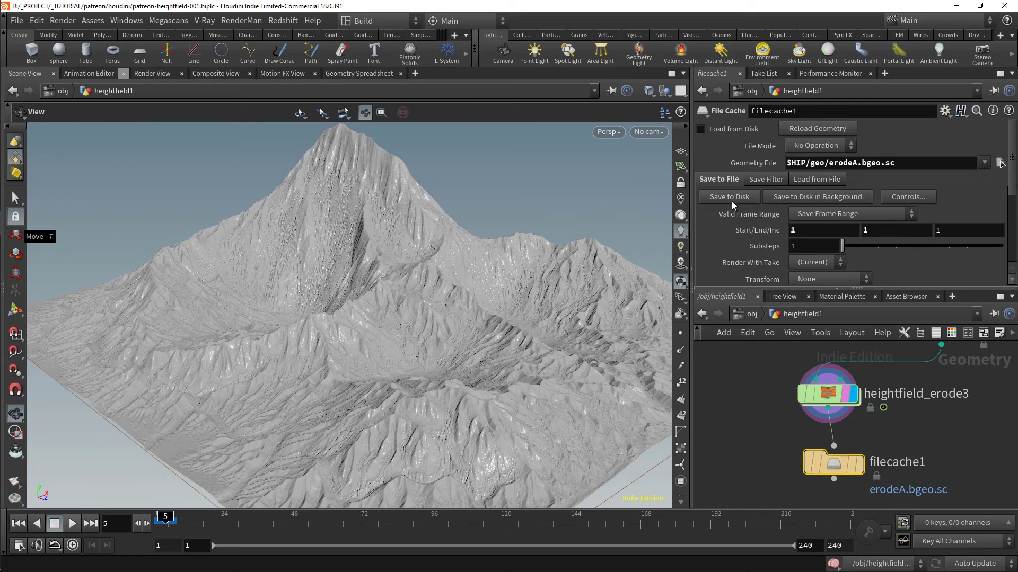
Save only the current frame of filecache1 to disk, and display the node with Load from Disk enabled
click(833, 215)
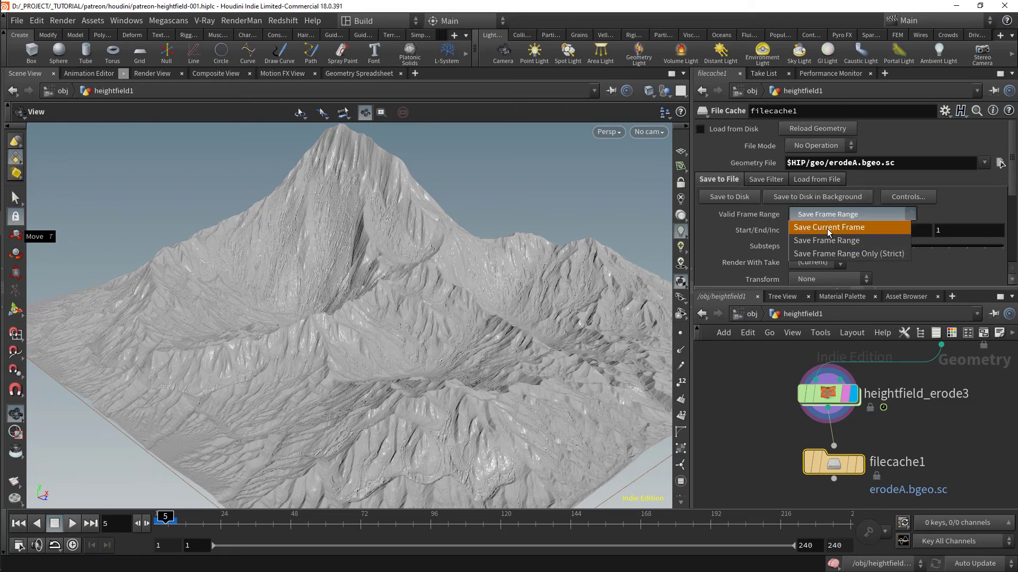
click(847, 218)
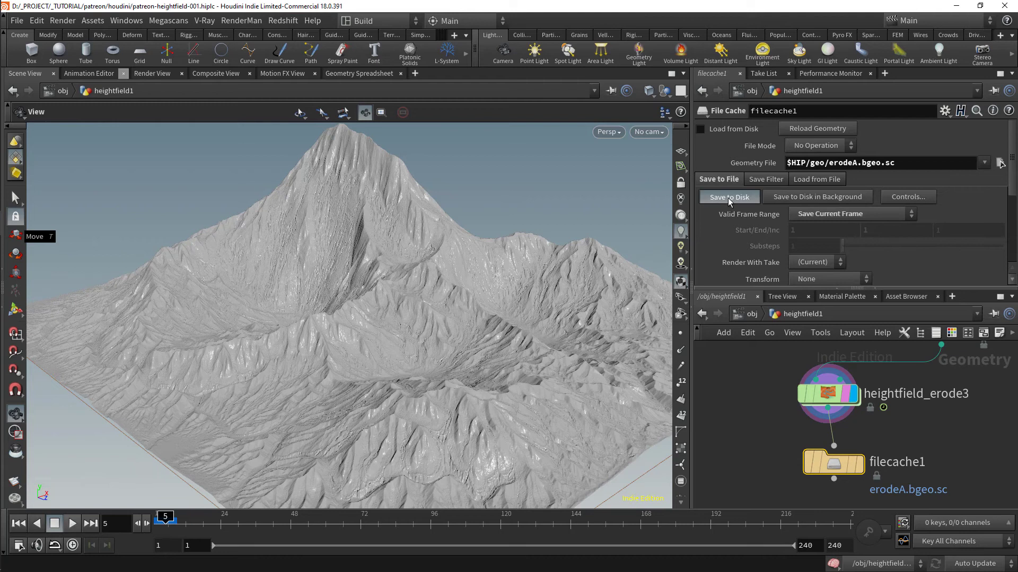
click(859, 461)
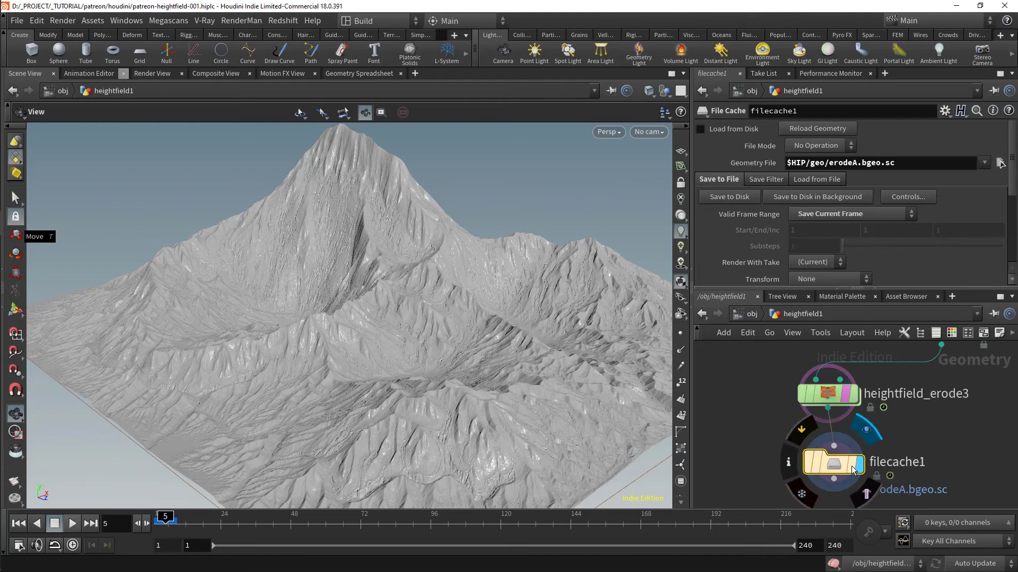
click(731, 129)
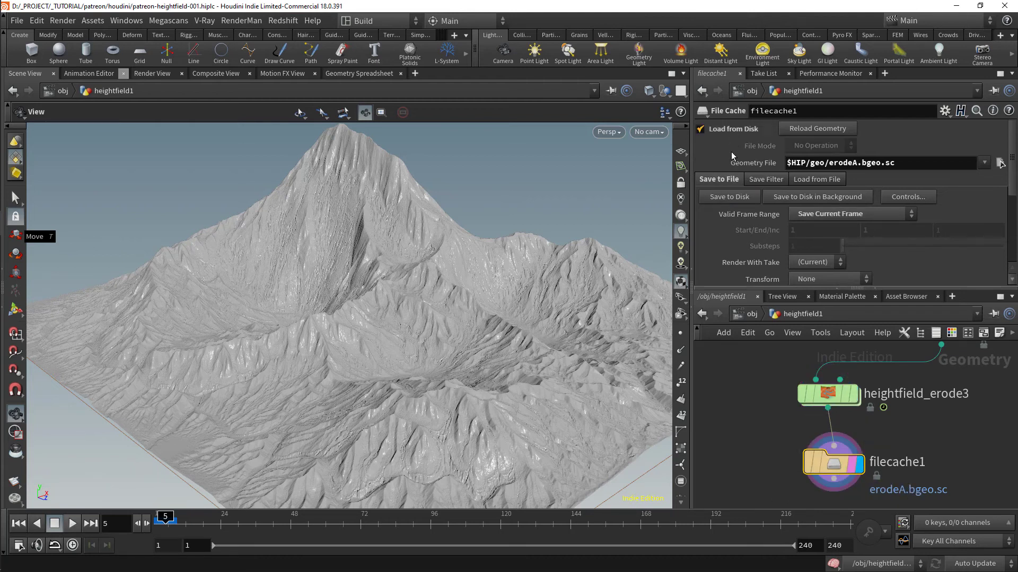
drag(830, 464, 824, 467)
Duplicate heightfield_erode2, connect the copy below heightfield_resample1 and turn off its Freeze at Frame option
middle_drag(877, 420, 784, 423)
scroll(784, 423, down, 2)
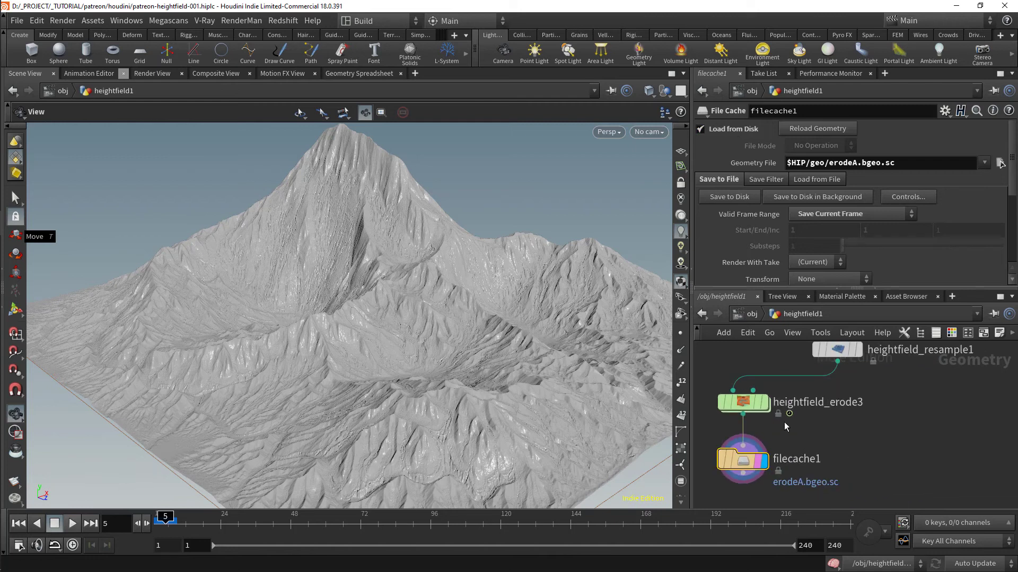
click(747, 403)
key(Up)
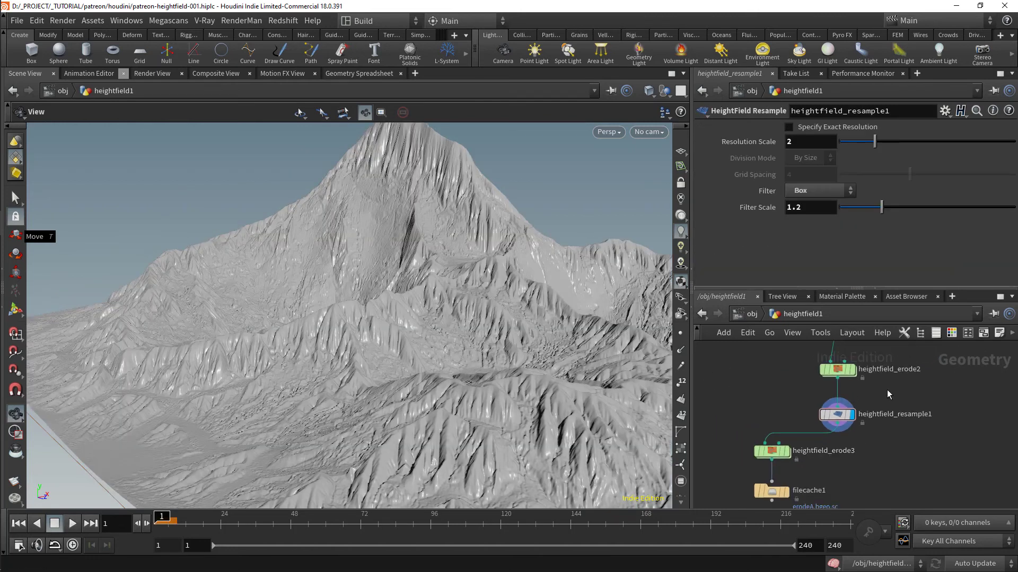
click(824, 430)
key(ctrl+c)
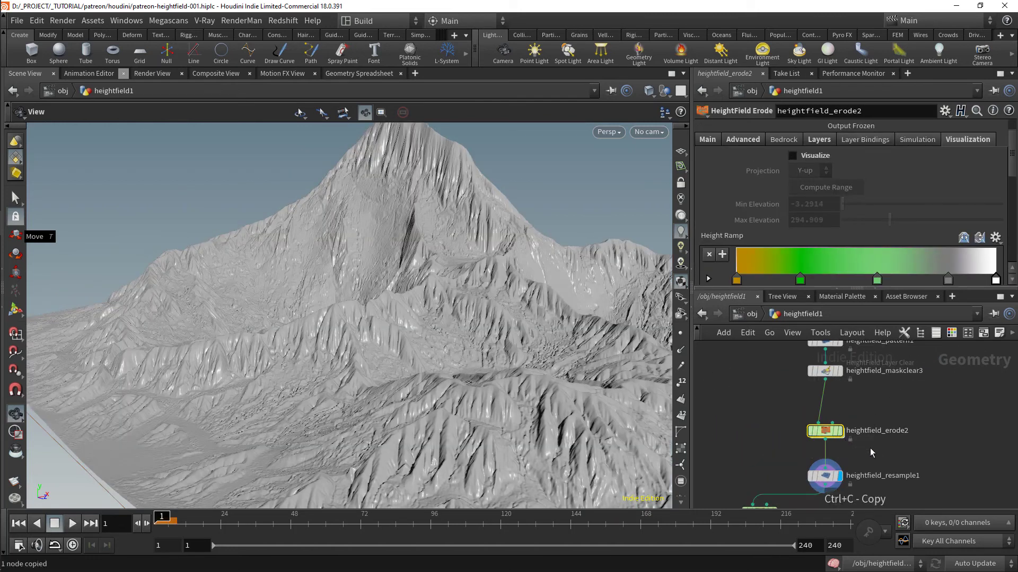
scroll(868, 449, up, 2)
key(ctrl+v)
key(Escape)
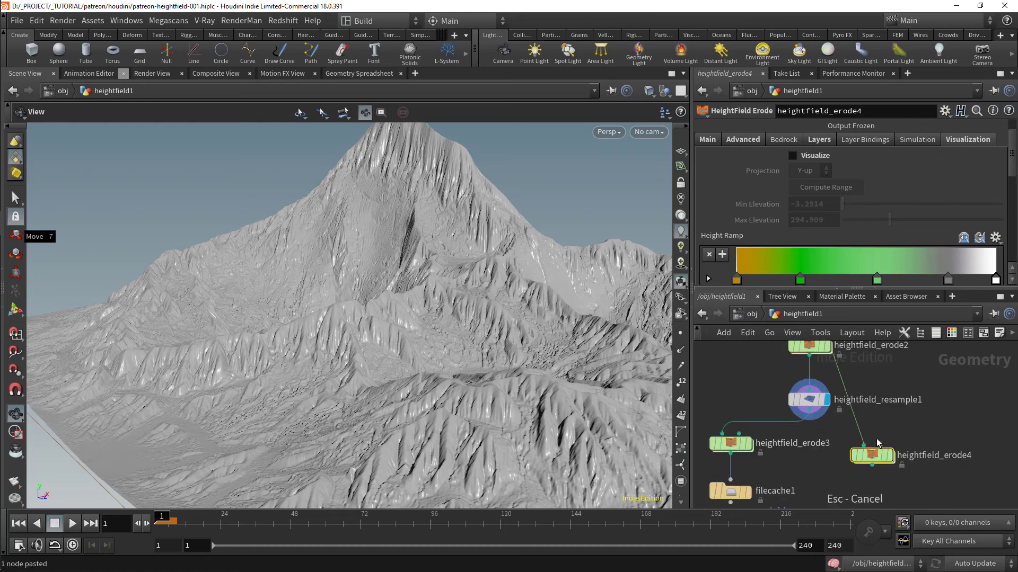
scroll(705, 159, up, 1)
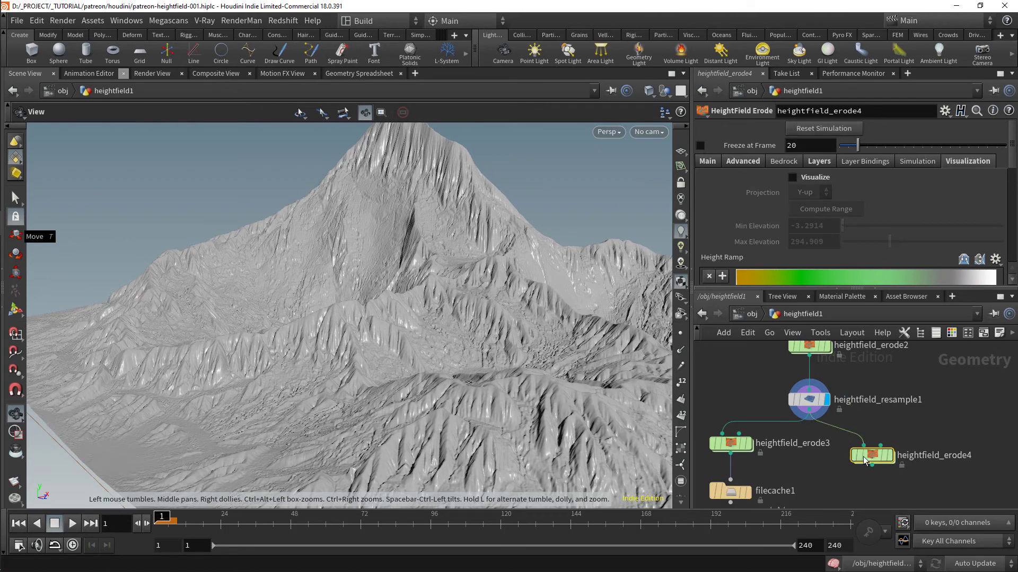
Display the duplicated erode node with Visualize on and its elevation range computed, and play the erosion from frame 1
click(891, 459)
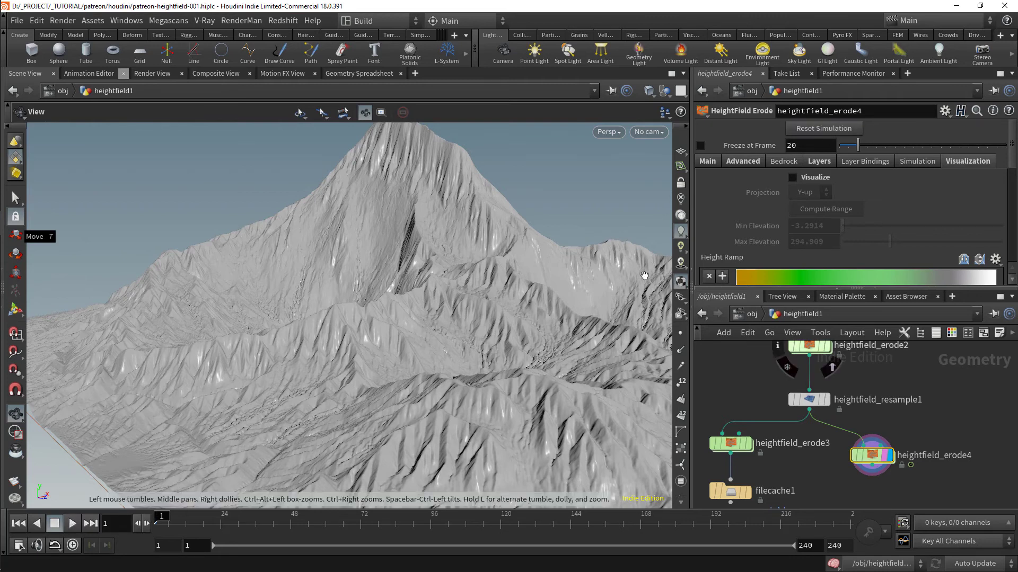
click(792, 178)
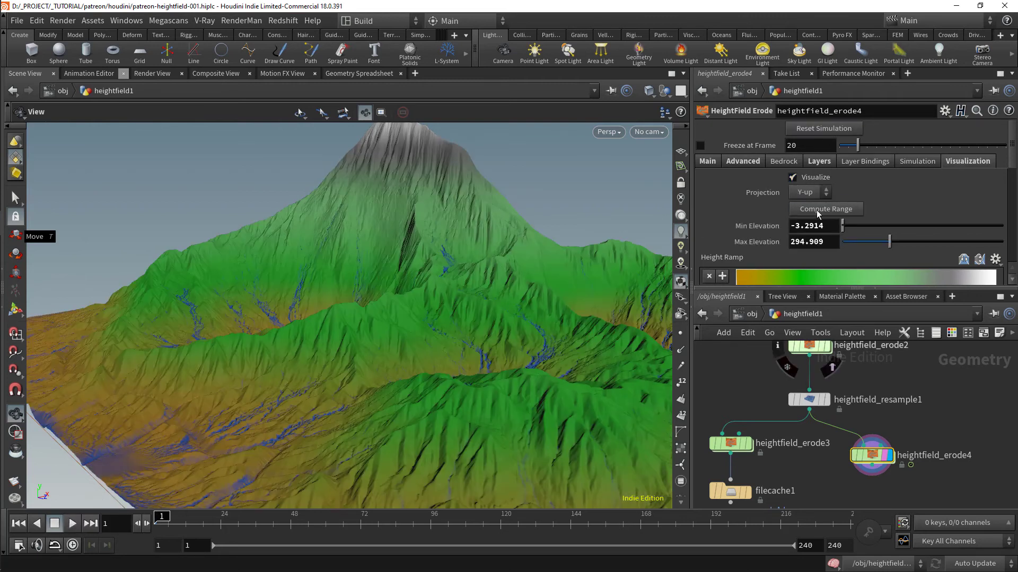
click(816, 211)
click(73, 524)
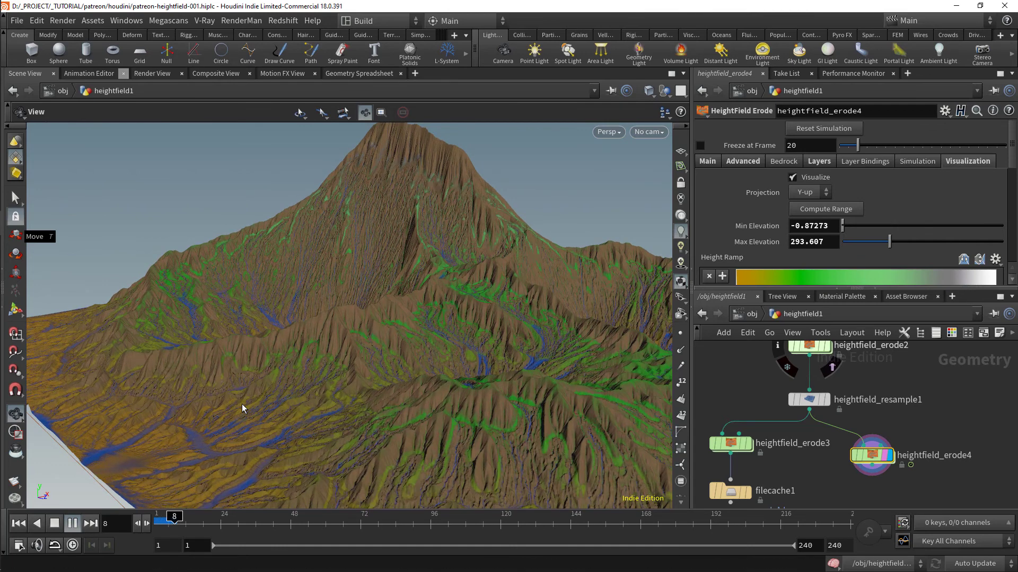
Turn off Visualize on heightfield_erode4 and advance the erosion simulation from frame 1 to frame 7
key(Escape)
click(816, 176)
drag(342, 390, 385, 389)
key(ctrl+Left)
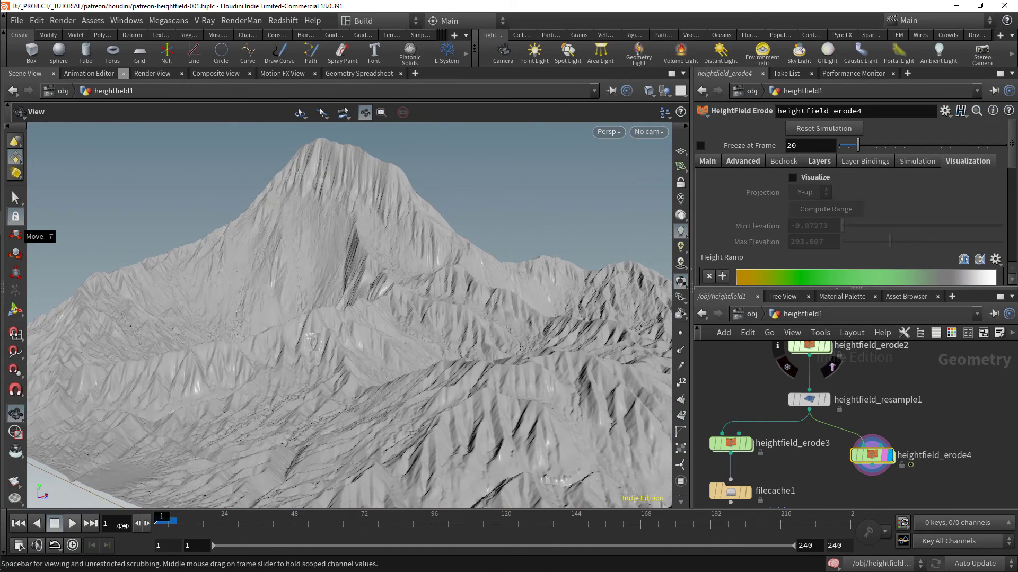
mouse_move(160, 526)
mouse_down()
mouse_move(173, 527)
mouse_move(162, 528)
mouse_up()
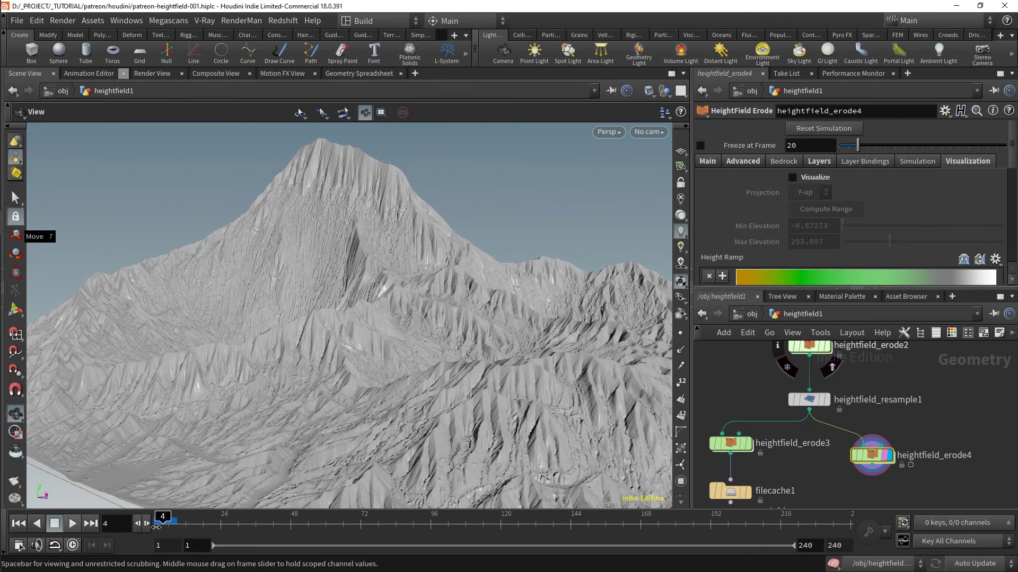
scroll(282, 415, up, 10)
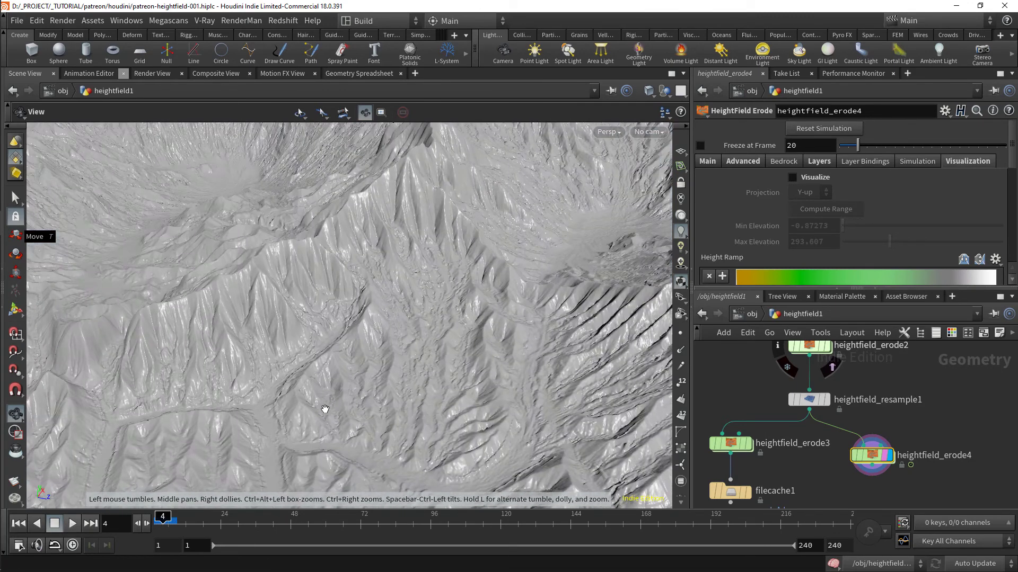
scroll(294, 354, up, 8)
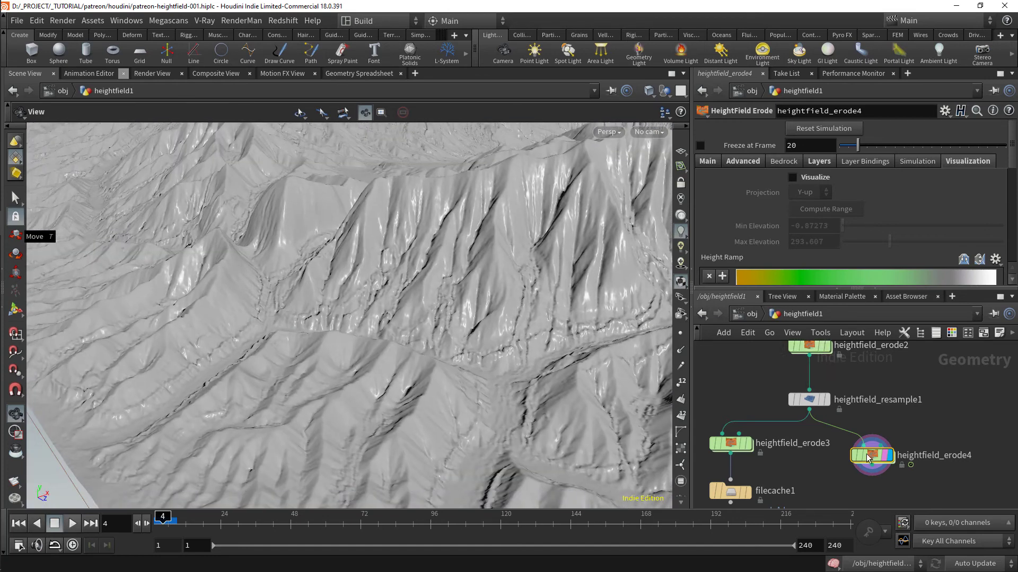
click(852, 460)
click(852, 460)
Add a HeightField Slump node below heightfield_erode4, connect it to the erosion output and display it
middle_drag(373, 201, 335, 368)
scroll(821, 462, up, 3)
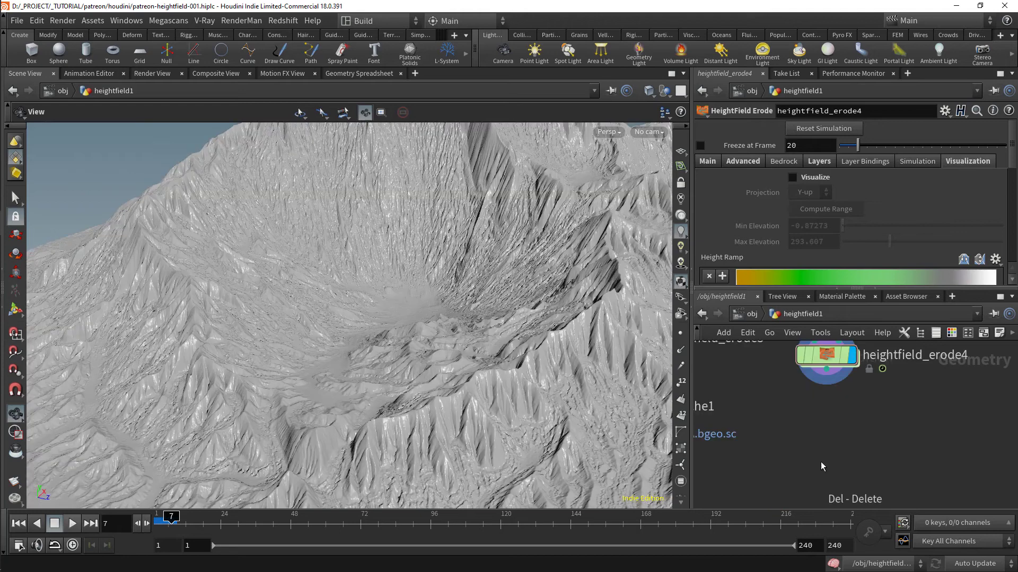
key(Tab)
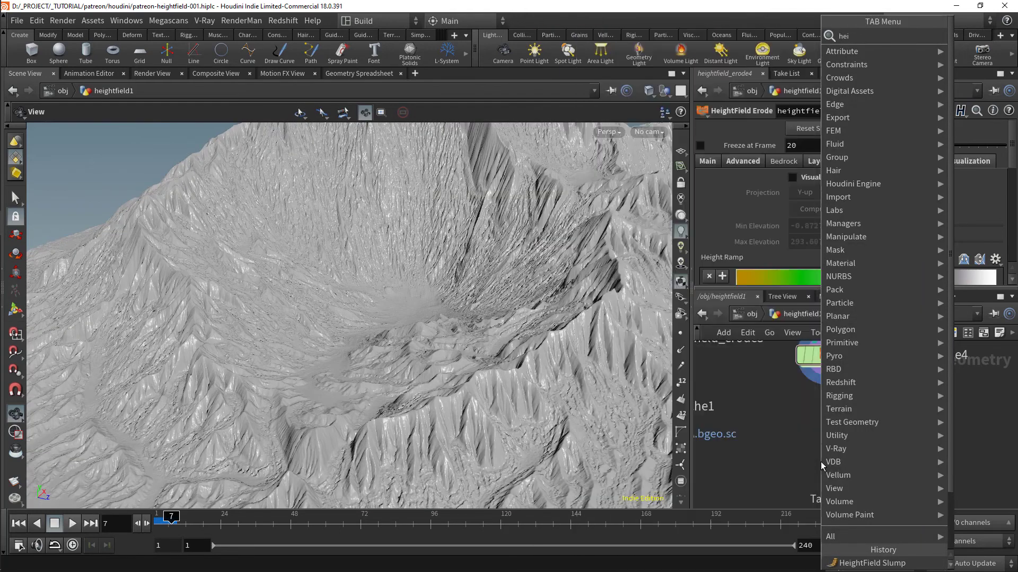
key(Escape)
key(Tab)
text(slum)
key(Return)
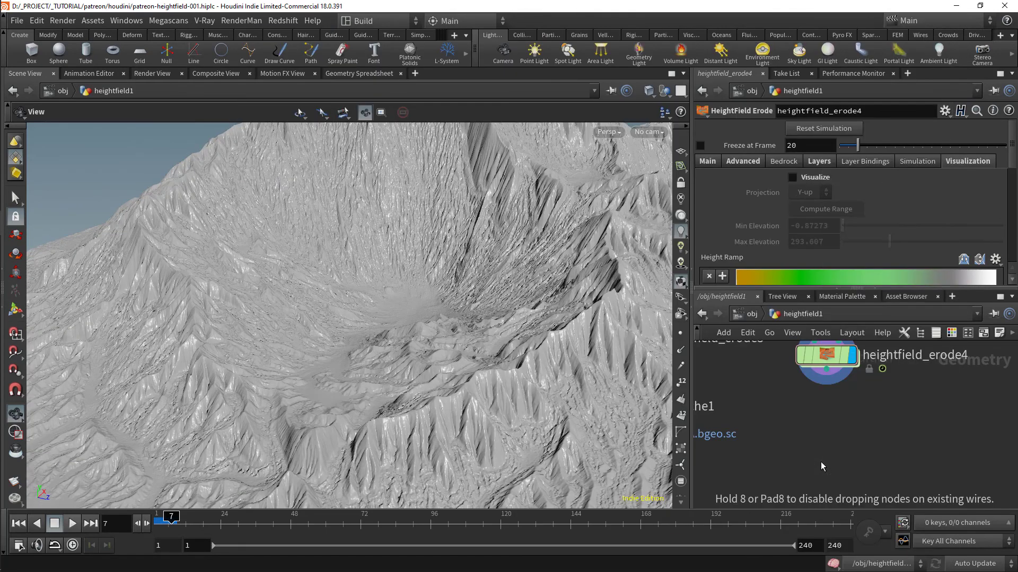
click(820, 462)
click(826, 447)
click(826, 369)
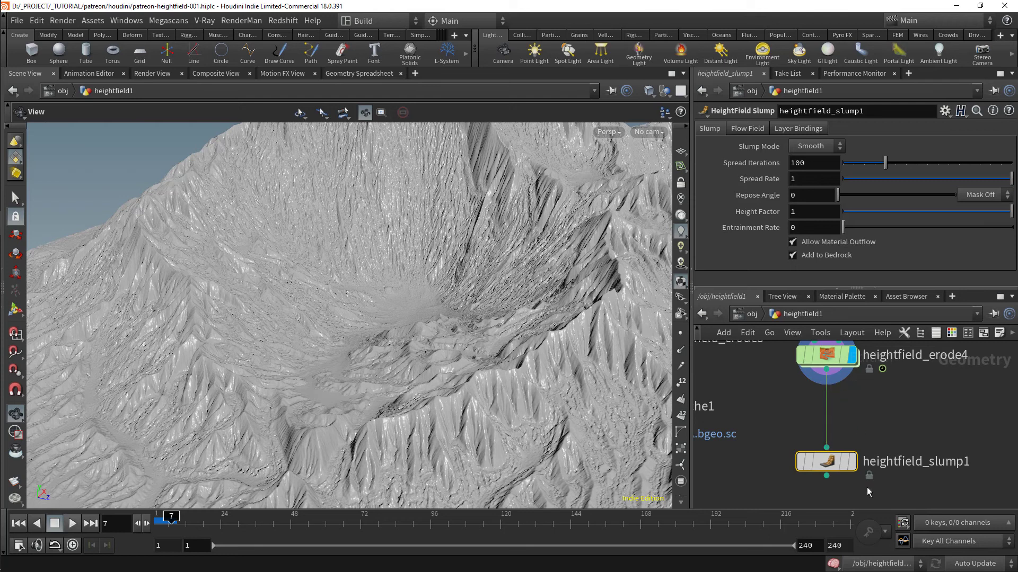
click(850, 462)
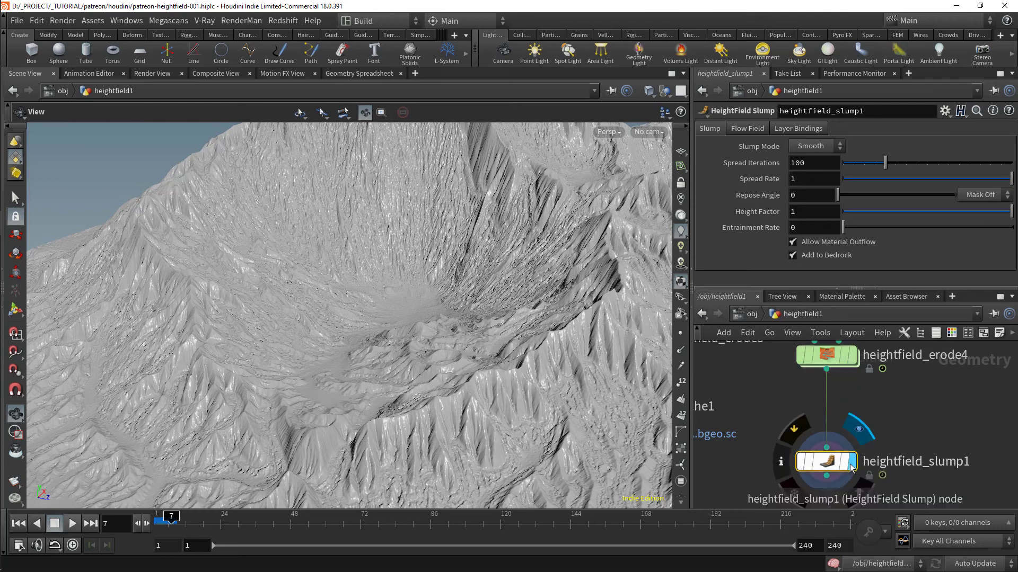
Set the slump node's Material to Slump layer binding to height and inspect the slumped ridges up close
click(797, 128)
double_click(817, 180)
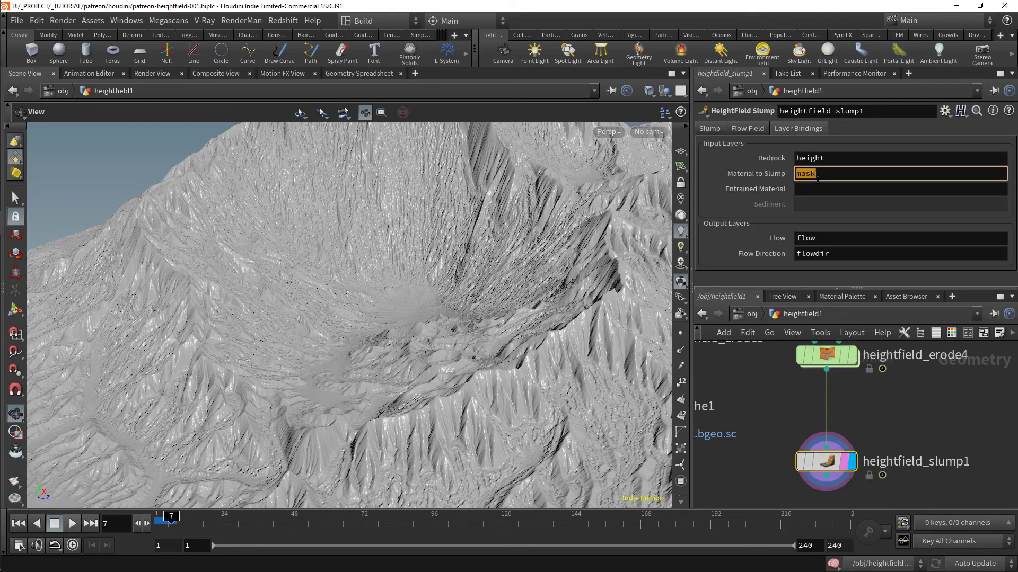
text(height)
key(Return)
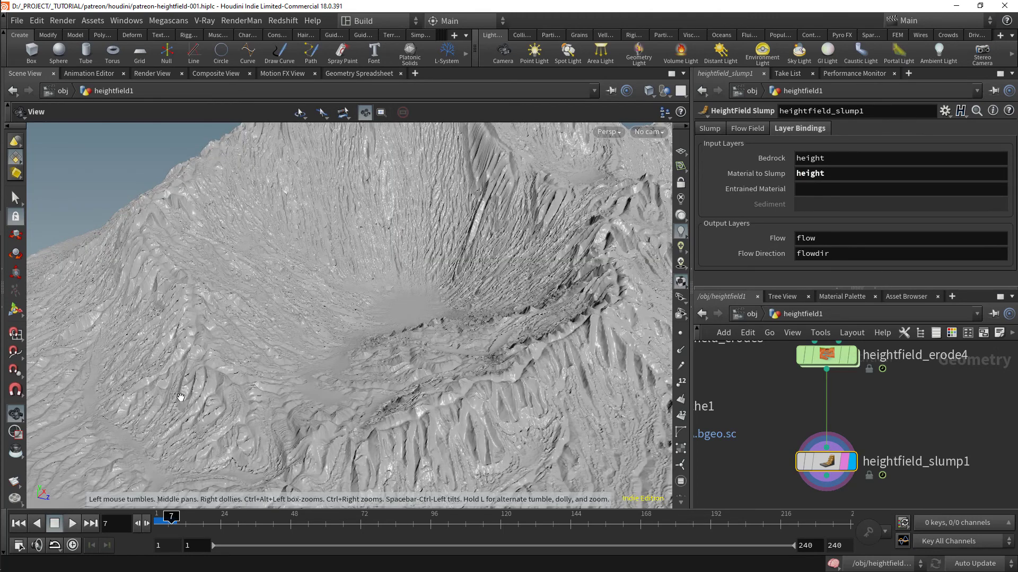
drag(180, 398, 318, 371)
right_drag(318, 371, 501, 409)
drag(501, 408, 530, 386)
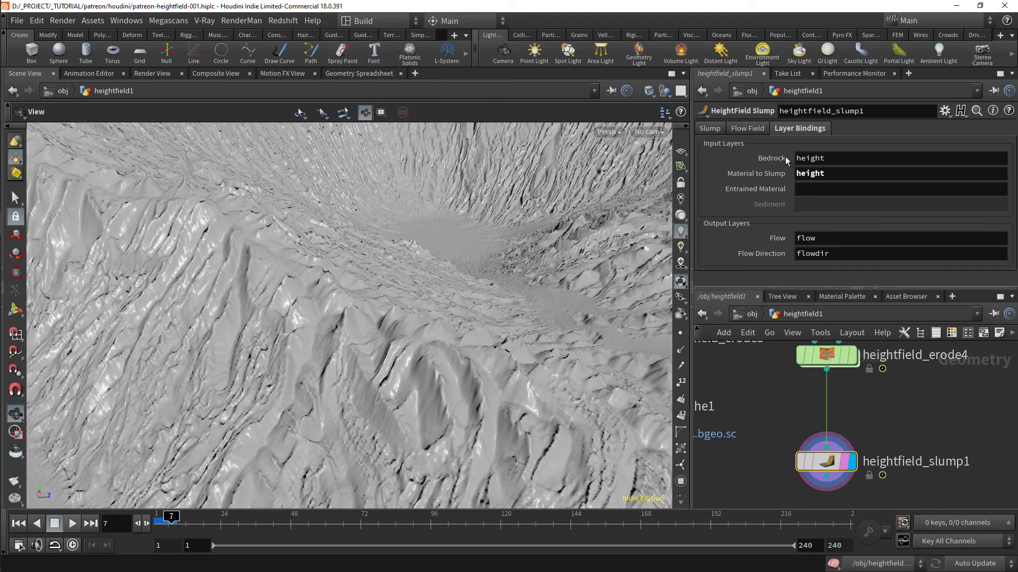
Try several Repose Angle values on heightfield_slump1 and set it to 60
click(709, 129)
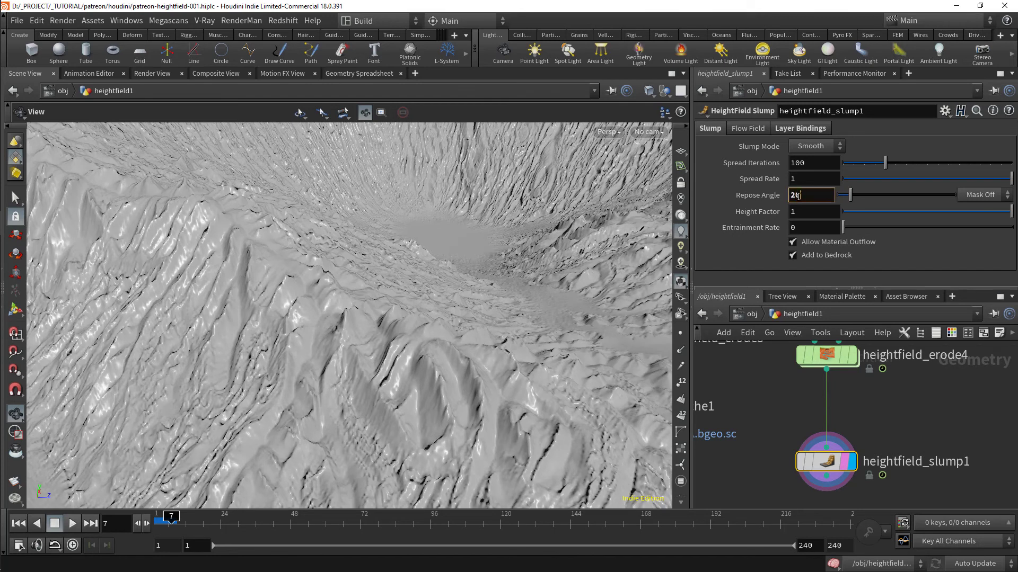
key(Return)
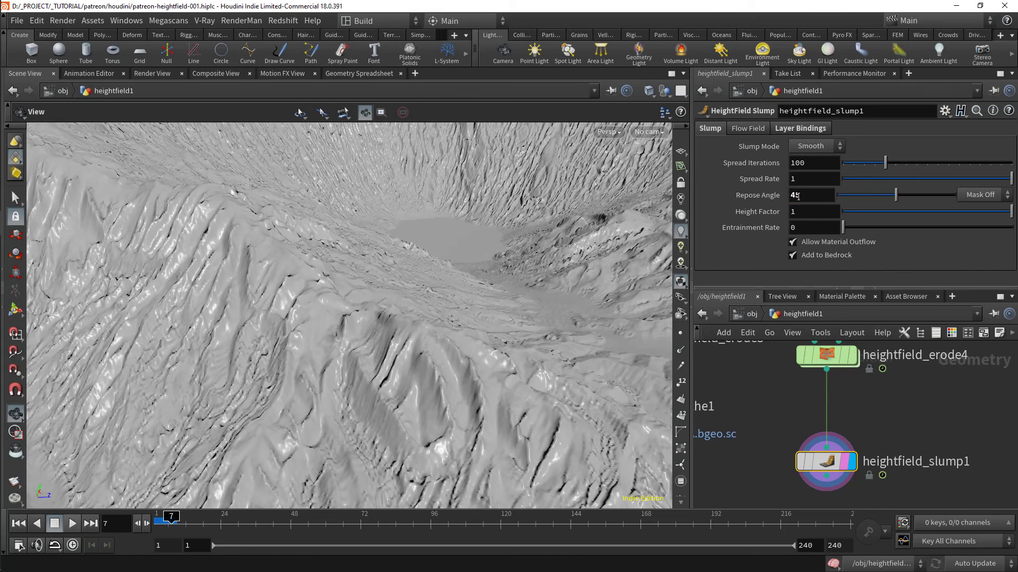
text(0)
key(Return)
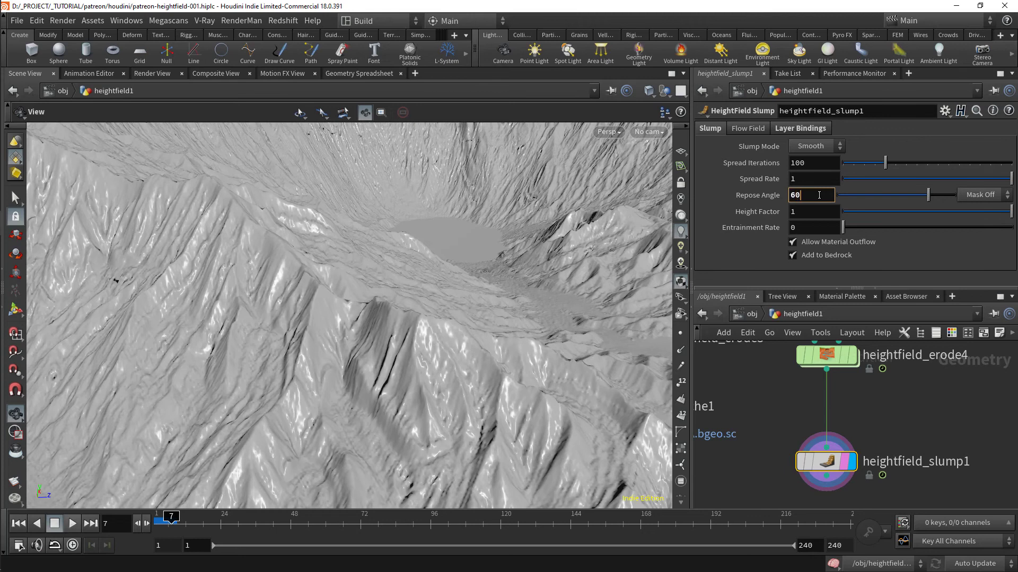
key(Return)
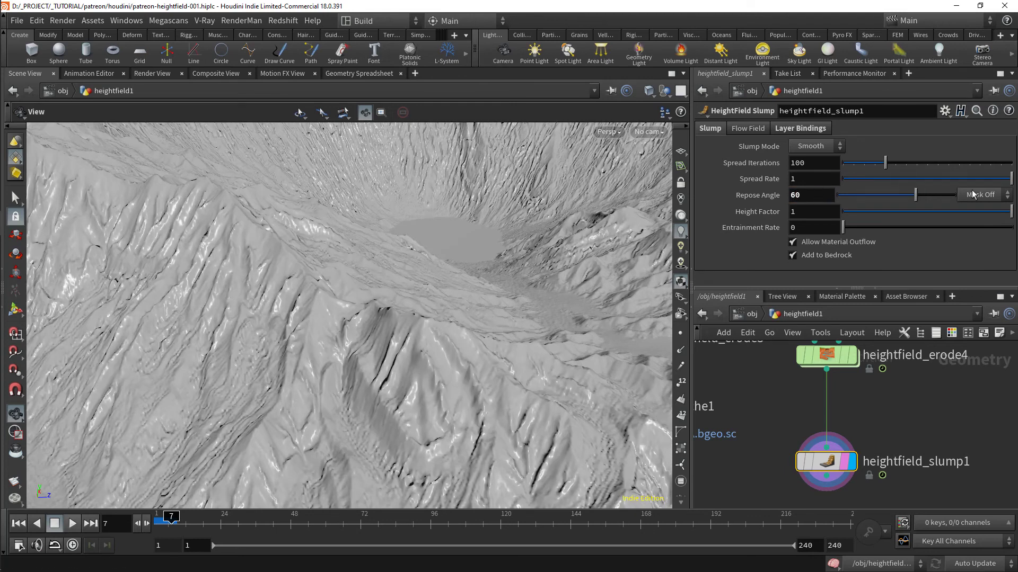
drag(1010, 179, 853, 191)
drag(764, 197, 1017, 194)
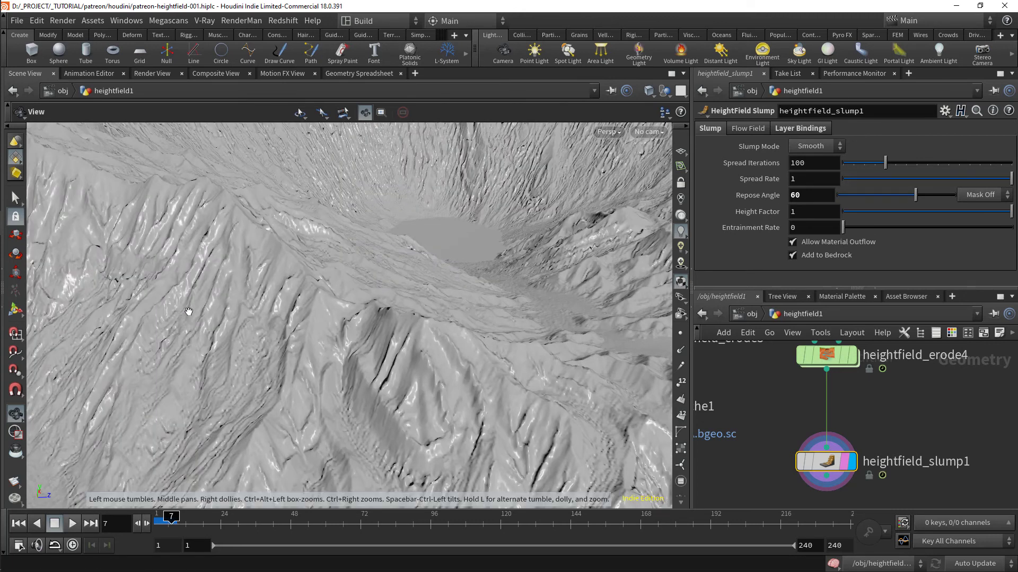
Compare the ridges and basin with and without slumping by toggling the bypass of heightfield_slump1
drag(417, 364, 579, 383)
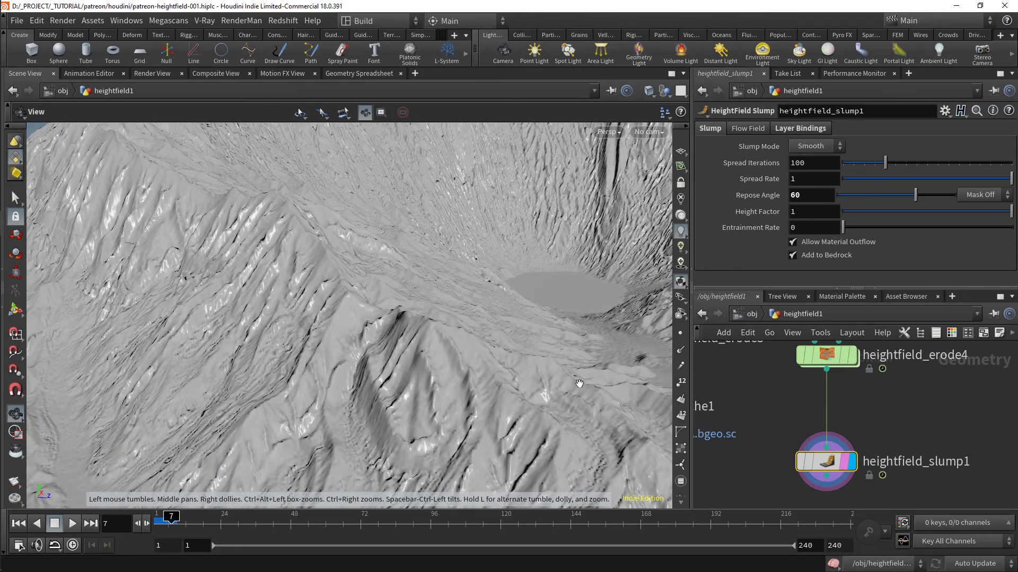
click(797, 470)
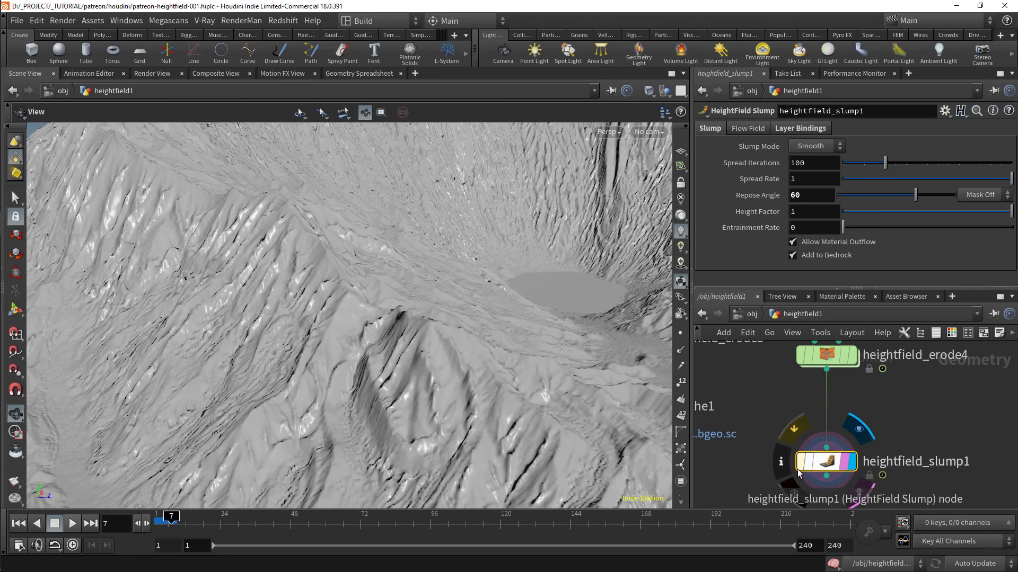
click(797, 470)
click(798, 470)
click(799, 471)
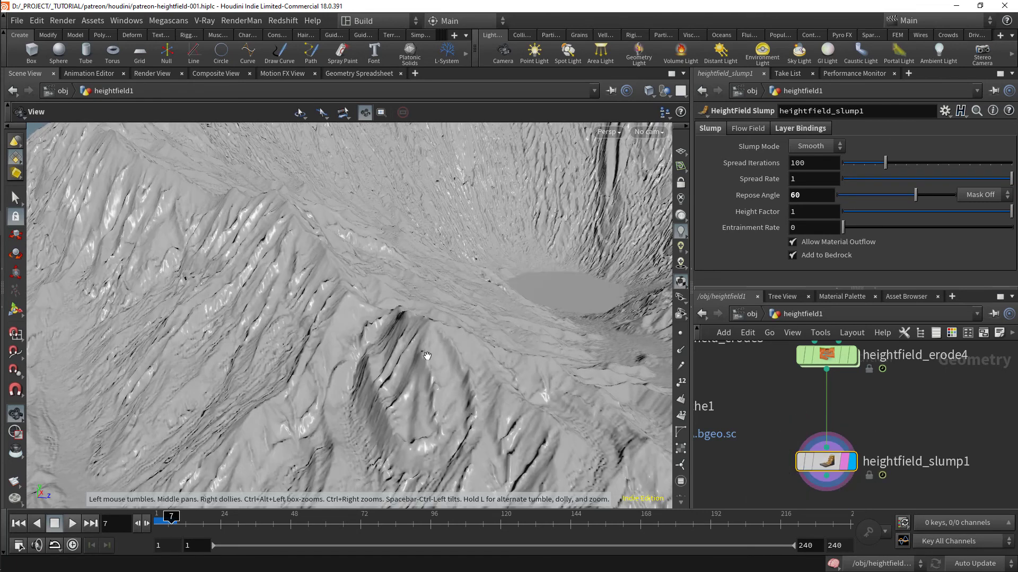
mouse_move(427, 356)
mouse_down()
mouse_move(394, 370)
mouse_move(520, 352)
mouse_move(391, 336)
mouse_move(439, 354)
mouse_up()
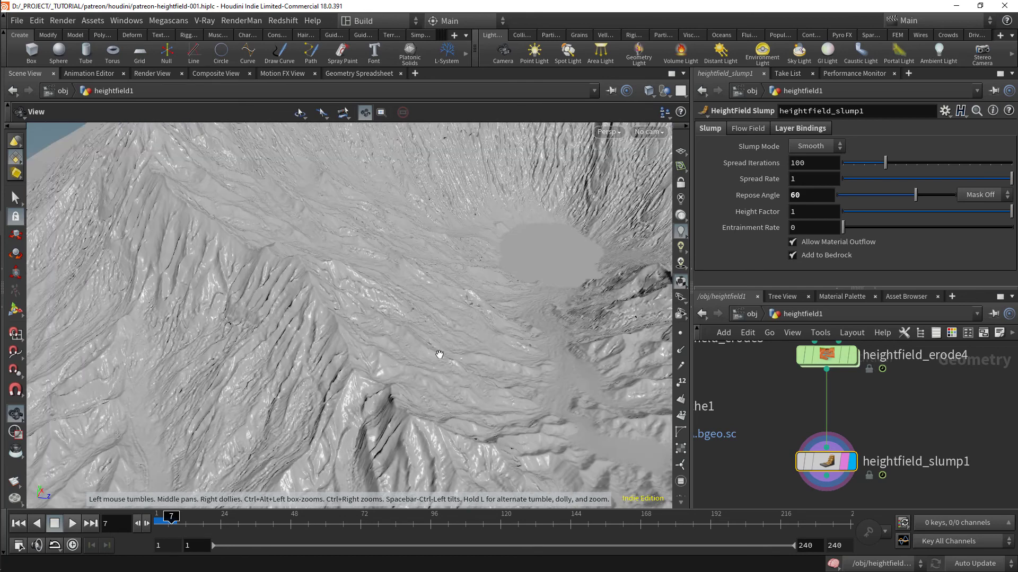
drag(571, 349, 367, 326)
click(802, 464)
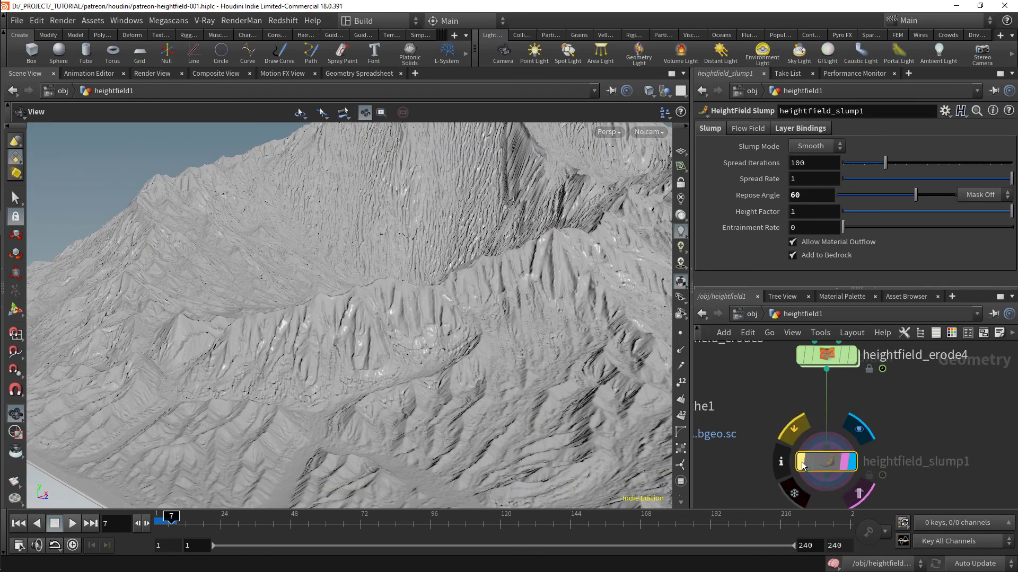
click(802, 465)
drag(263, 291, 357, 318)
drag(289, 302, 313, 259)
drag(606, 383, 402, 389)
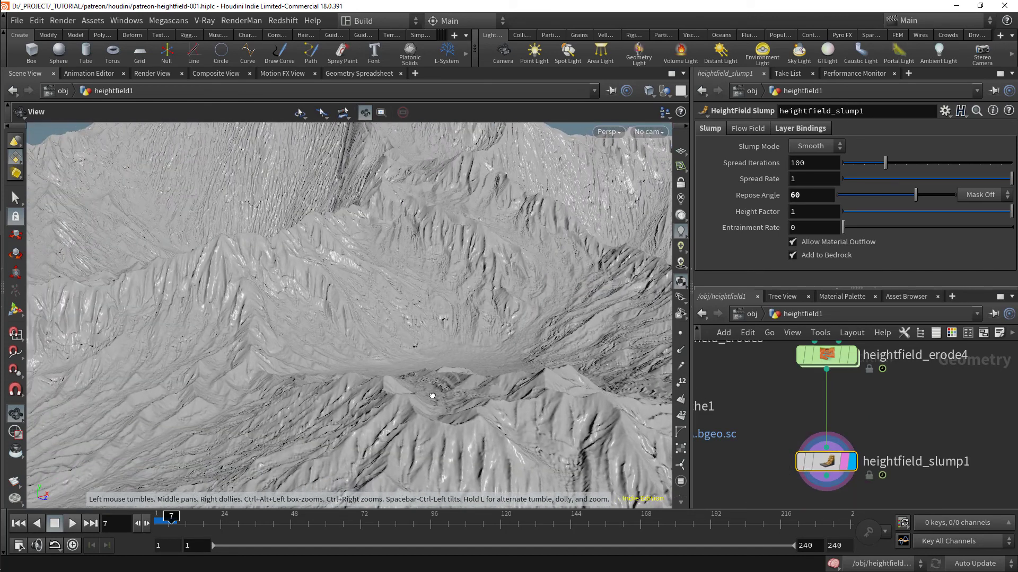
click(802, 463)
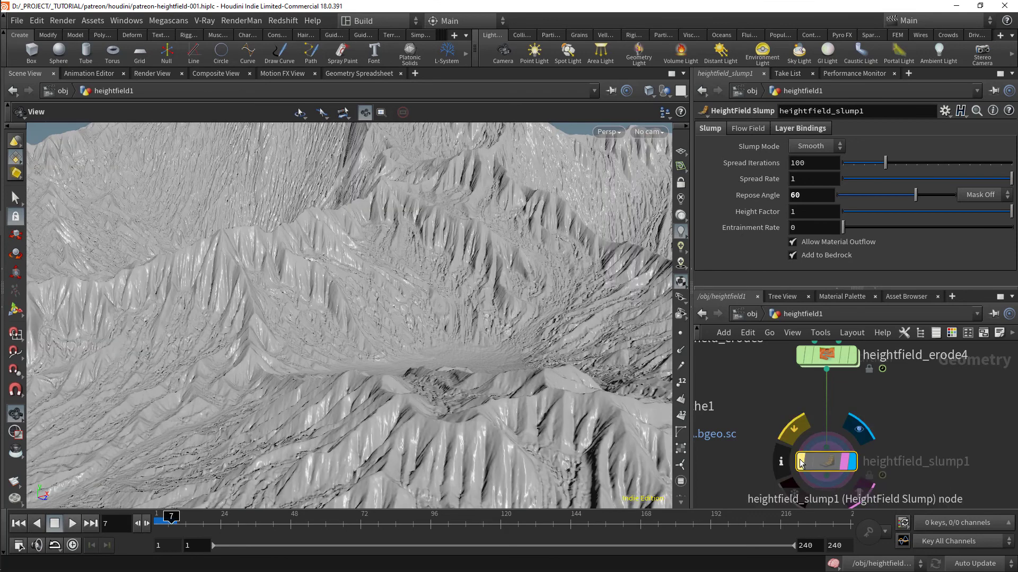
click(802, 462)
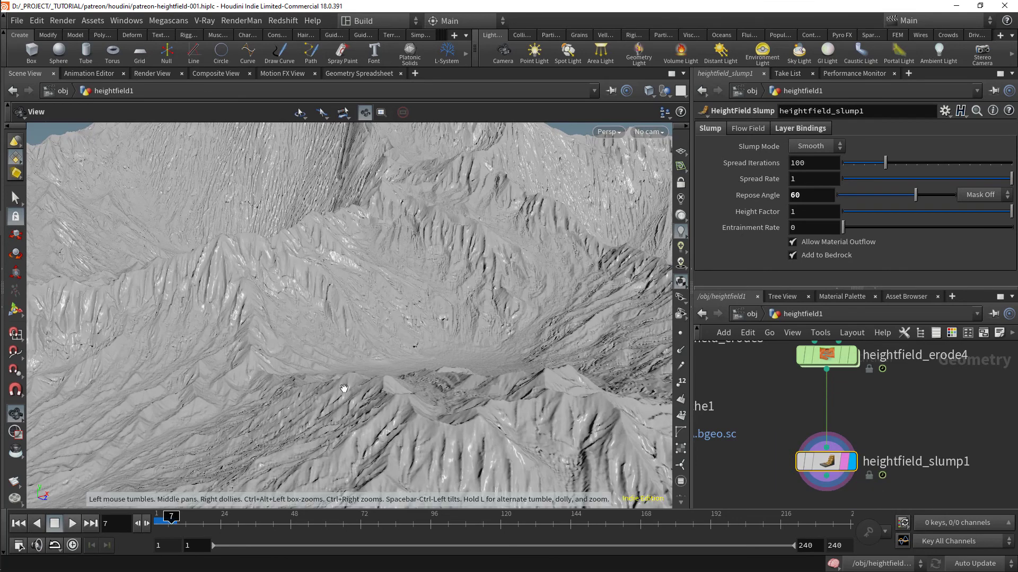
drag(392, 408, 474, 362)
Compare the cached terrain of filecache1 with heightfield_slump1 by switching the display between the two nodes
middle_drag(919, 466, 930, 438)
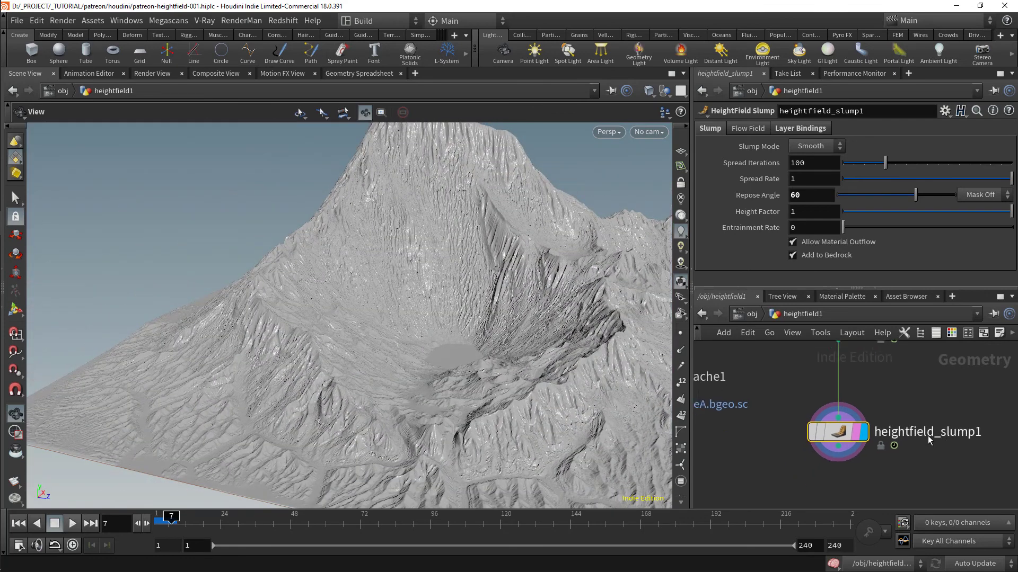
scroll(930, 437, down, 1)
middle_drag(866, 438, 948, 440)
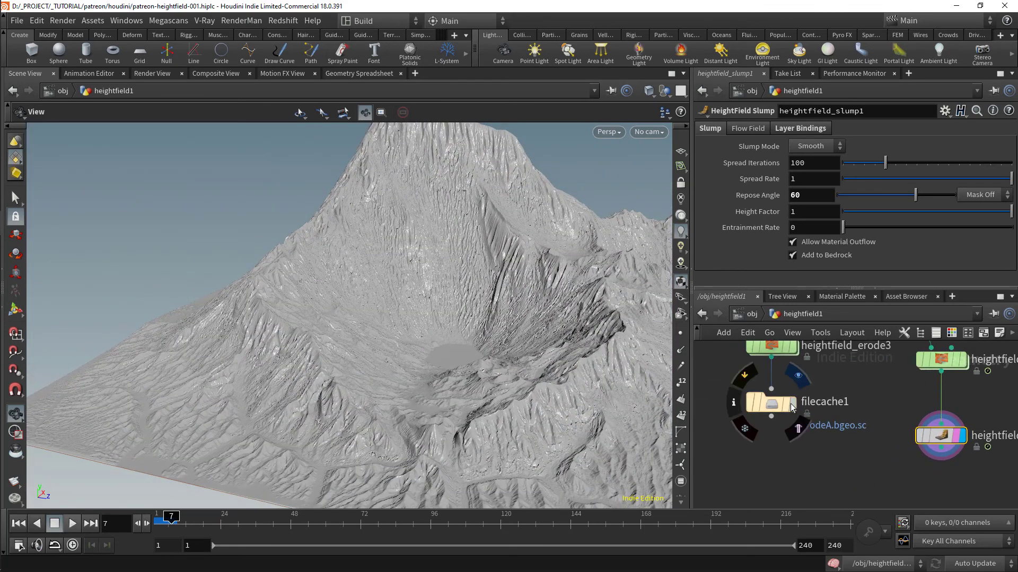
click(791, 405)
click(787, 406)
right_drag(419, 409, 318, 466)
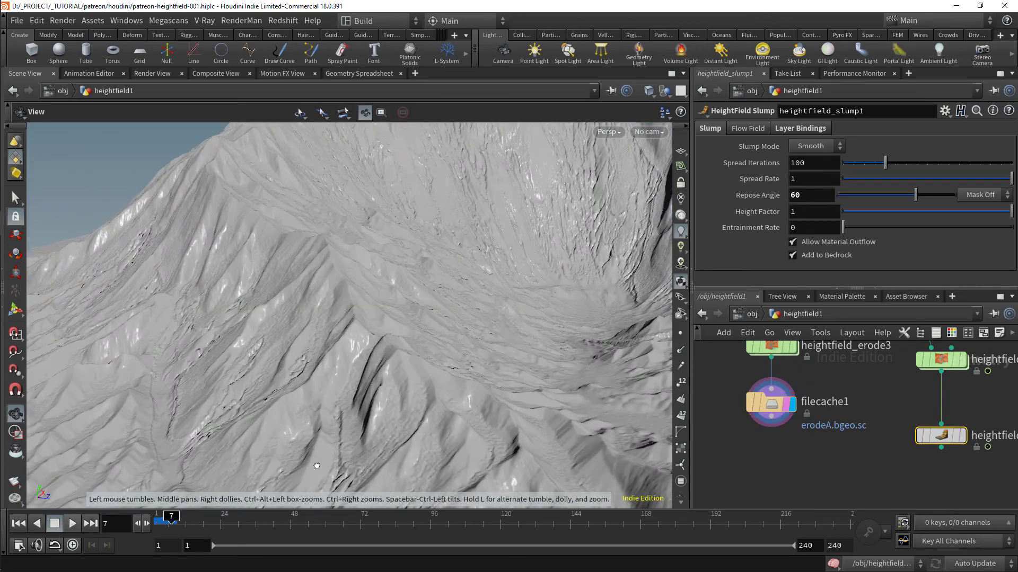
drag(318, 465, 195, 400)
middle_drag(335, 395, 287, 389)
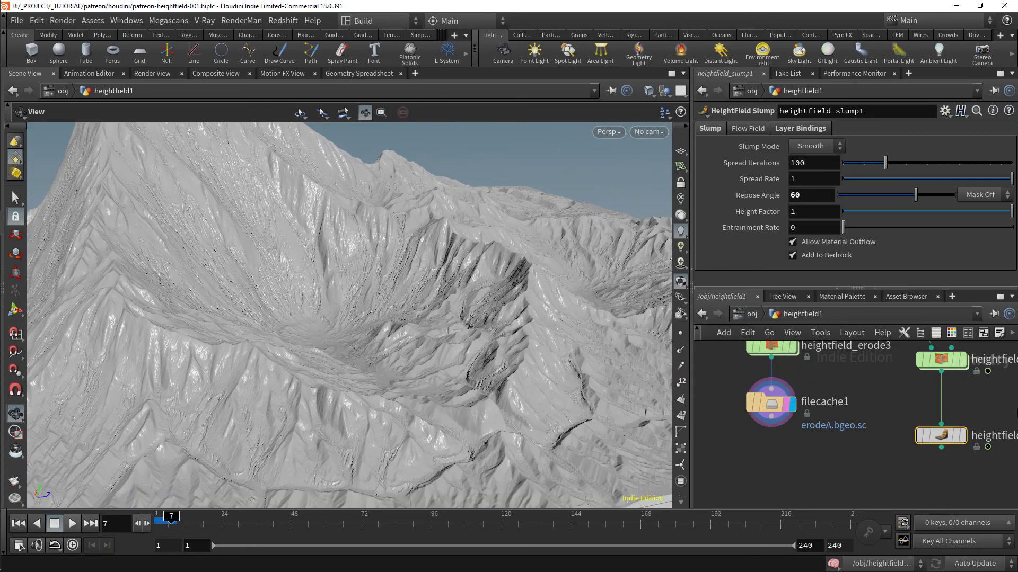
click(964, 437)
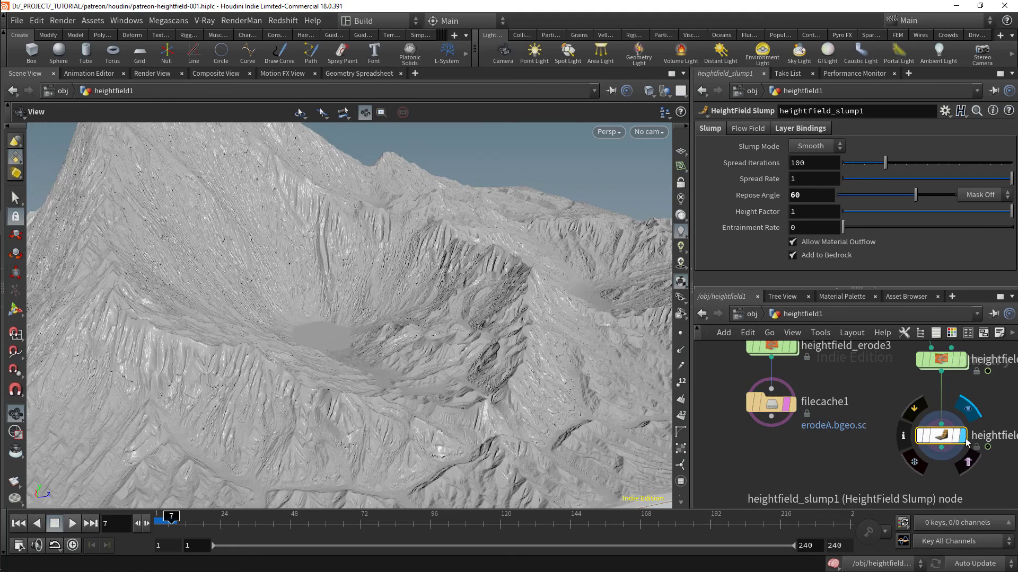
click(793, 406)
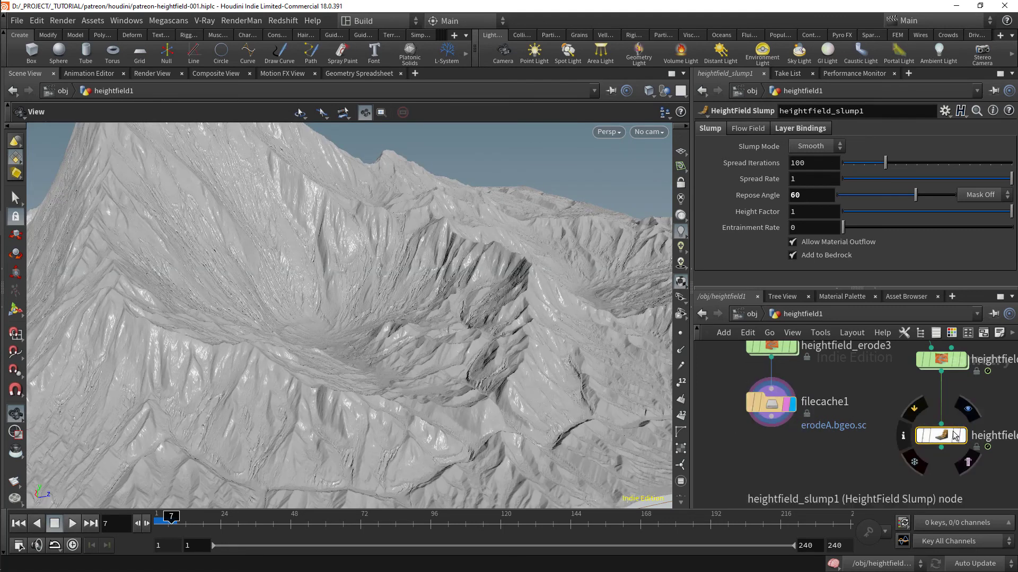
click(964, 436)
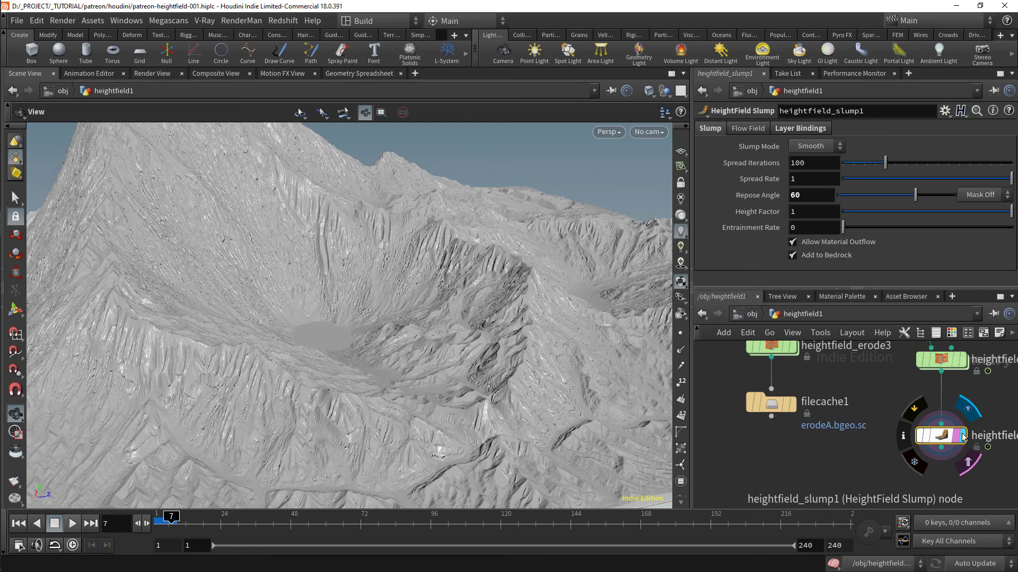
Duplicate filecache1, connect the copy below heightfield_slump1 and display it
click(771, 404)
key(ctrl+c)
middle_drag(895, 478, 835, 439)
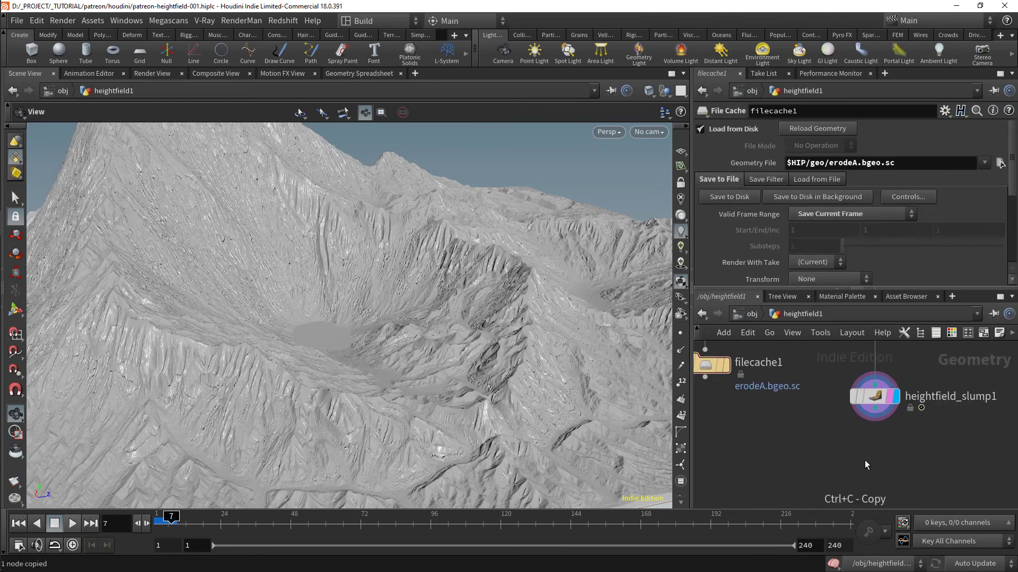
key(ctrl+v)
drag(865, 447, 874, 408)
click(884, 462)
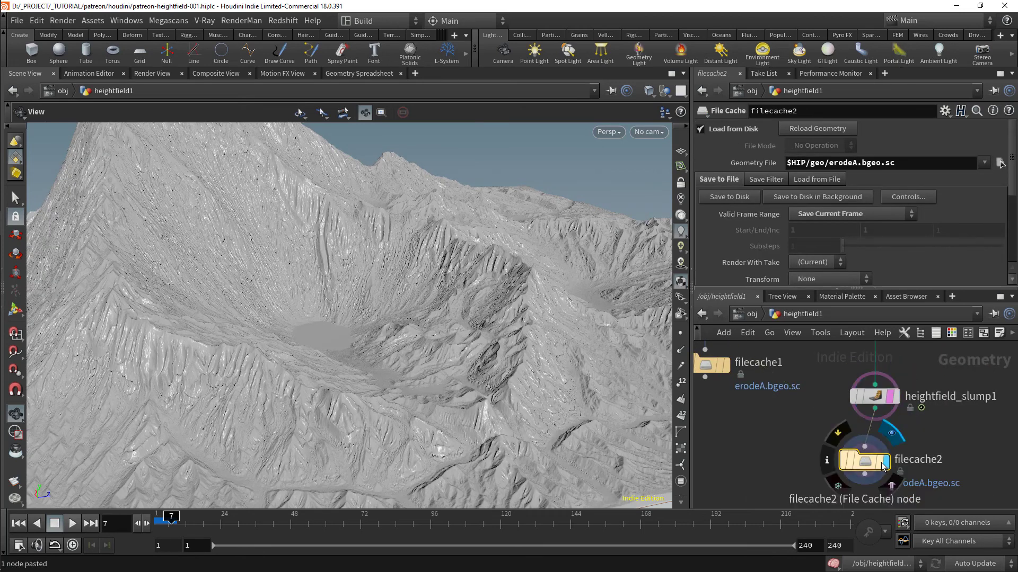
Cache the slumped terrain to disk as $HIP/geo/erodeB.bgeo.sc in filecache2 and load it from disk
click(853, 162)
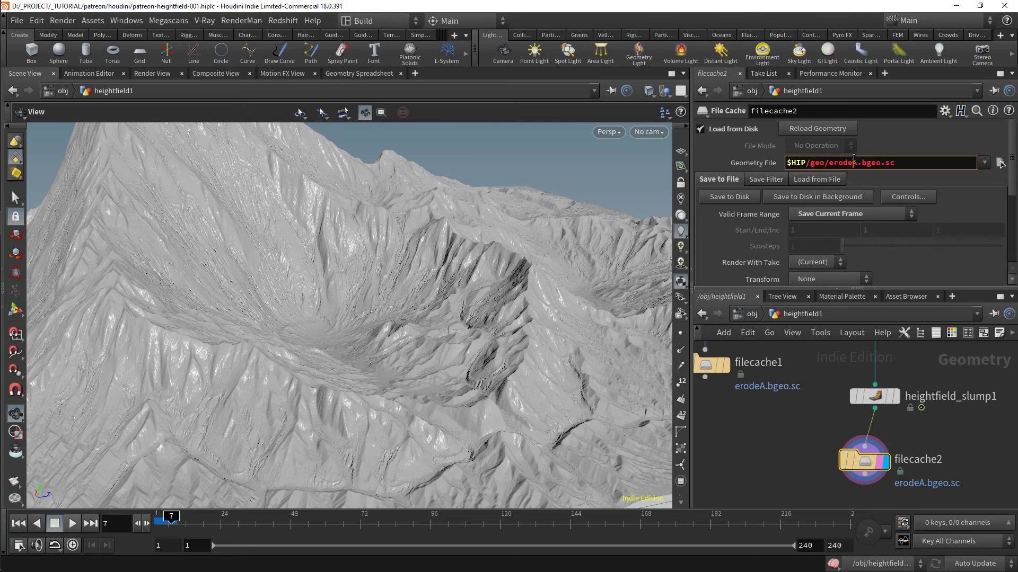
text(B)
key(Return)
click(749, 129)
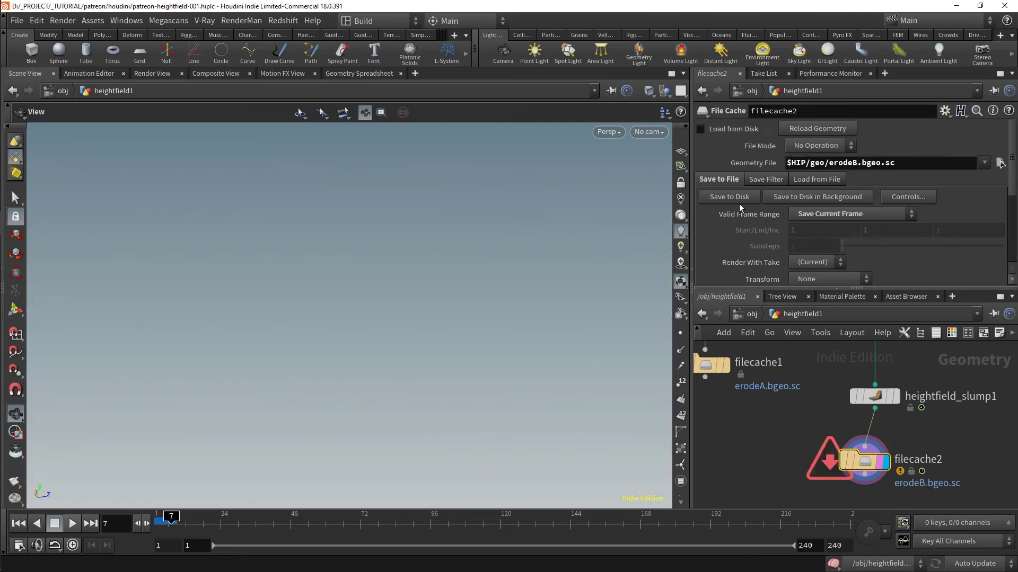
click(736, 200)
click(736, 132)
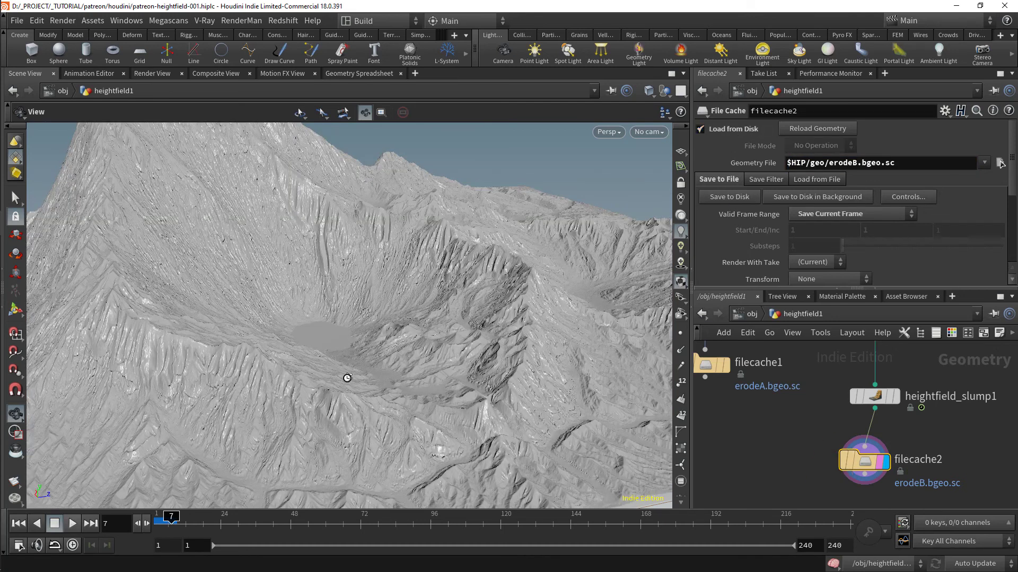
key(Tab)
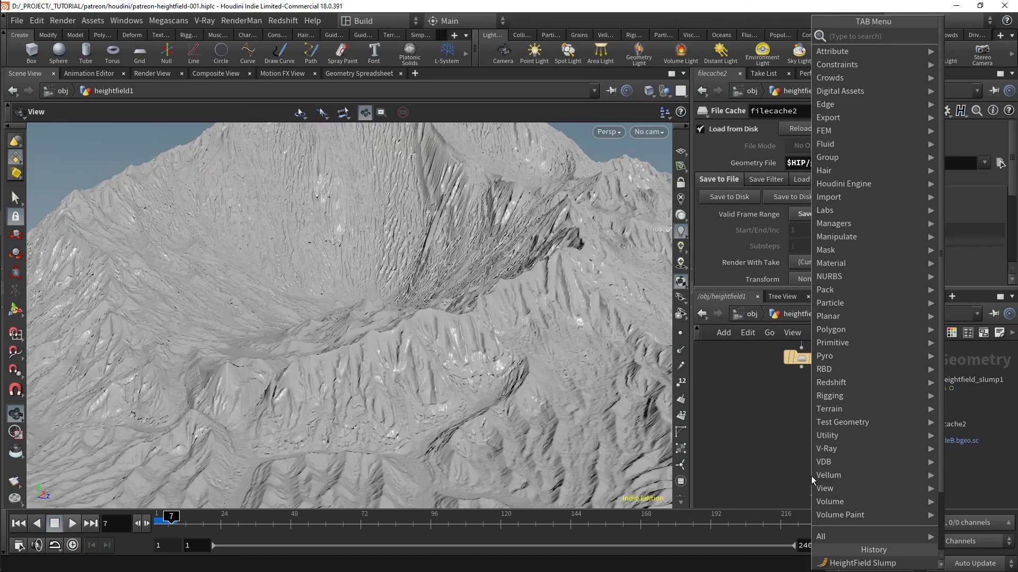
text(layere)
key(Escape)
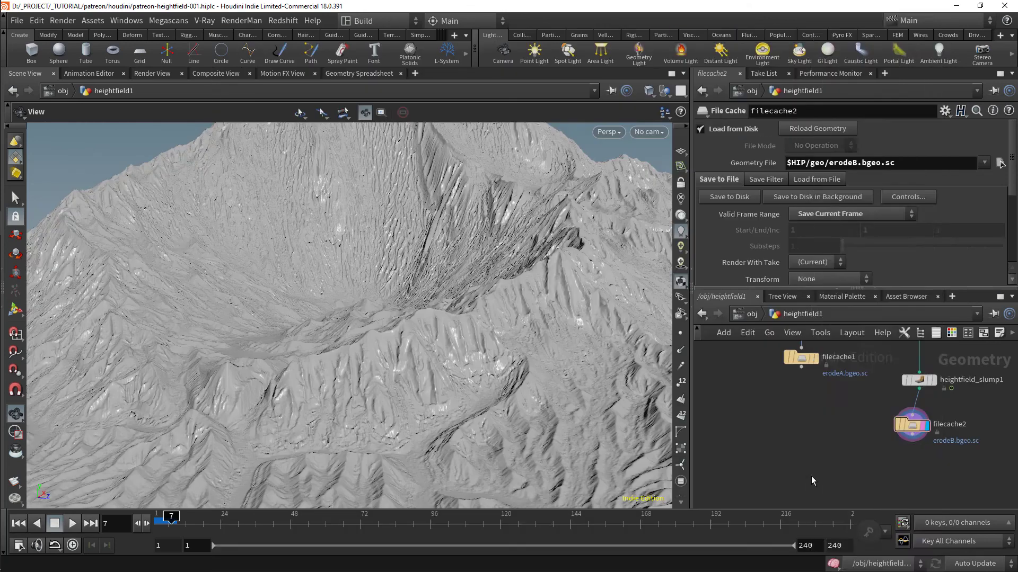
Add a HeightField Layer node with filecache1 as its base input and filecache2 as its layer input
key(Tab)
text(layer)
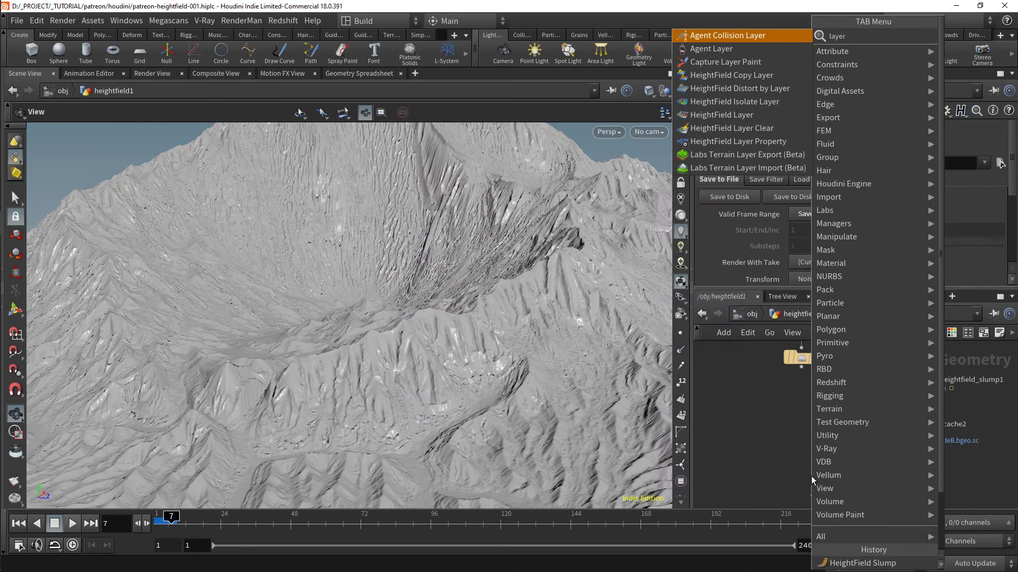
key(Down)
key(Down)
key(Down)
key(Down)
key(Down)
key(Down)
key(Return)
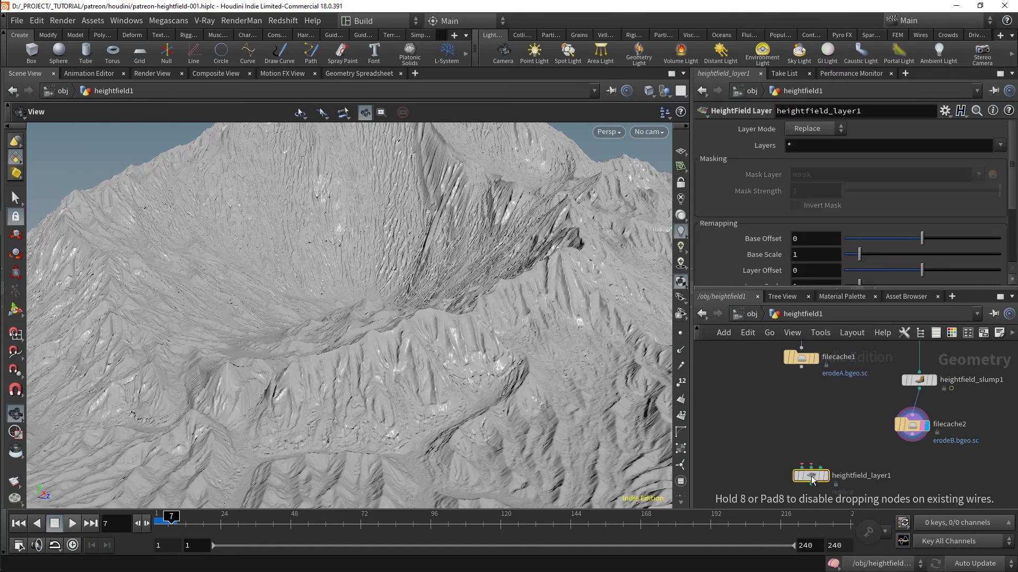
click(811, 476)
scroll(806, 468, up, 2)
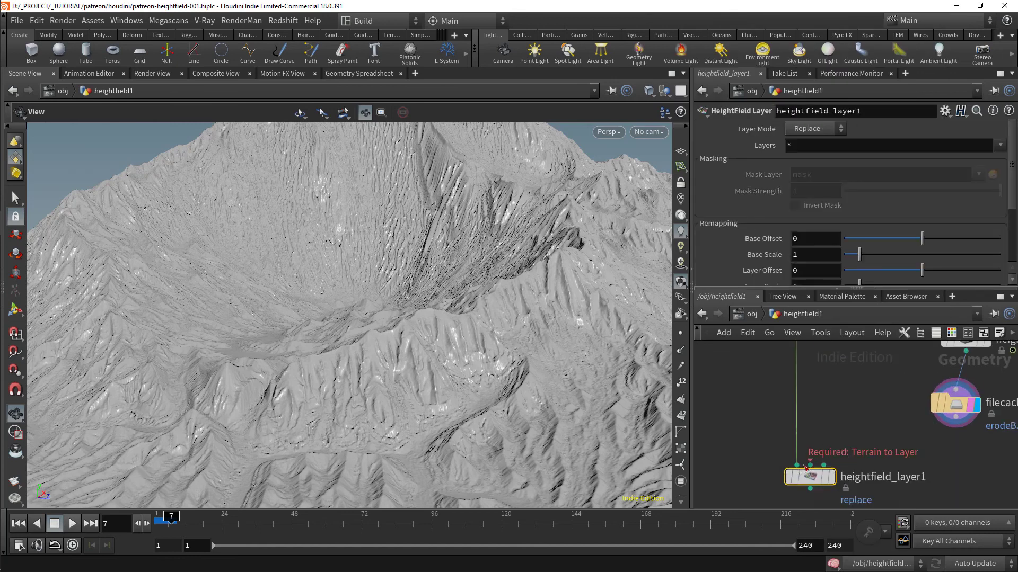
key(ctrl+v)
Add a HeightField Mask Noise node fed by filecache1 and display its mask on the terrain
key(Tab)
text(nois)
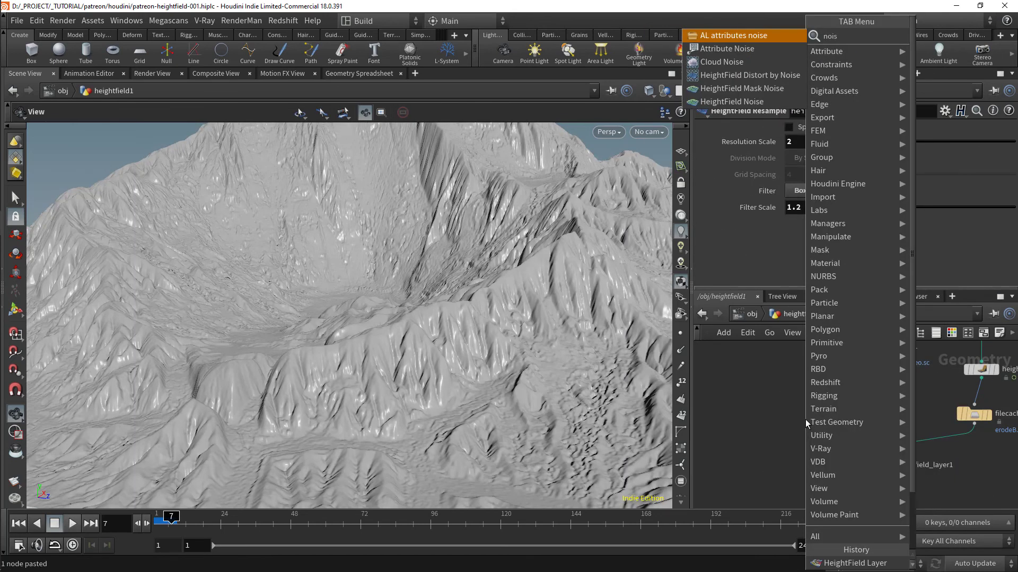
text(e m)
key(Return)
click(805, 419)
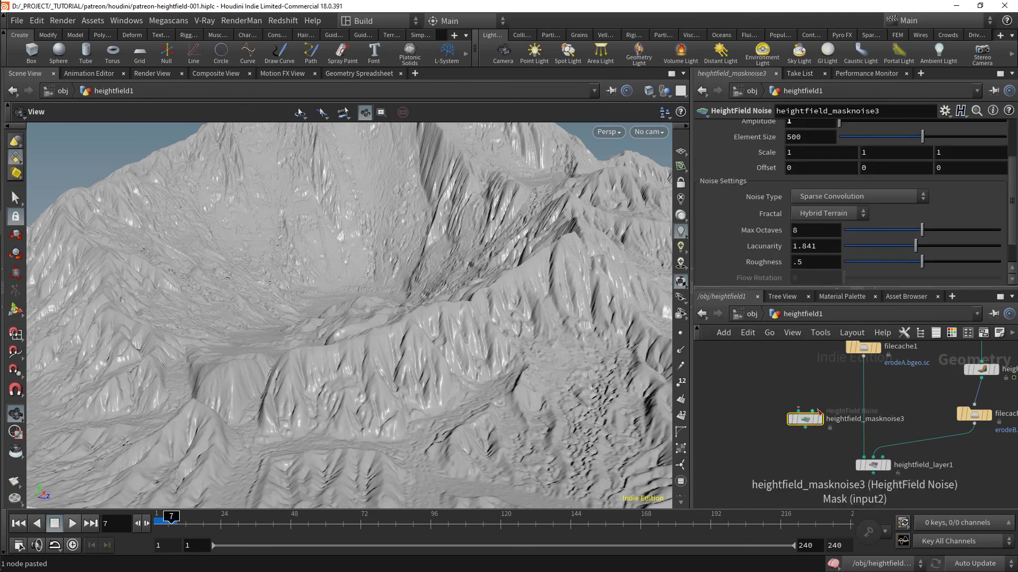
scroll(822, 413, up, 3)
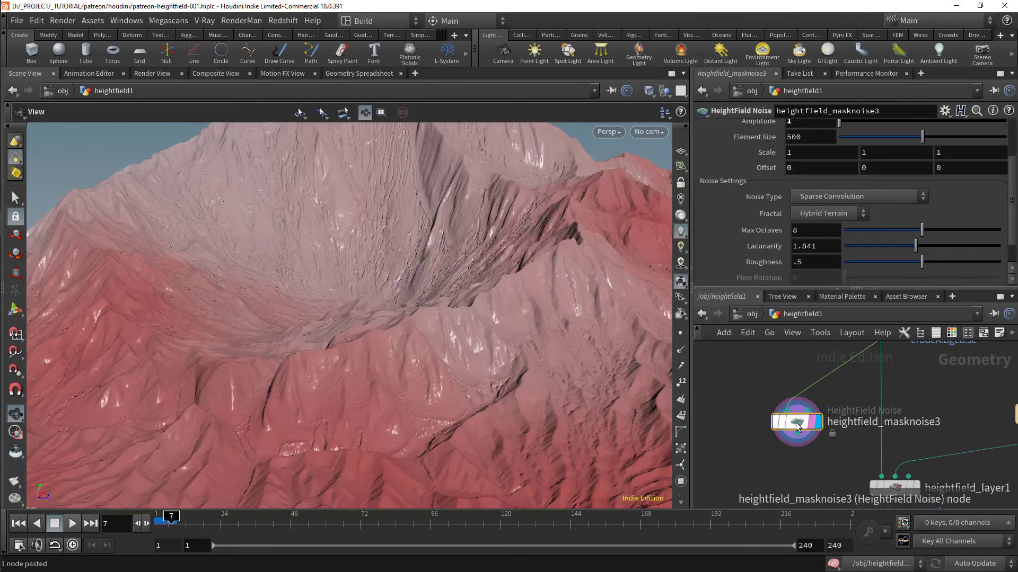
Set the mask noise's Element Size to 150, Roughness to .7, and enable its post-processing Gain at 1
text(200)
key(Return)
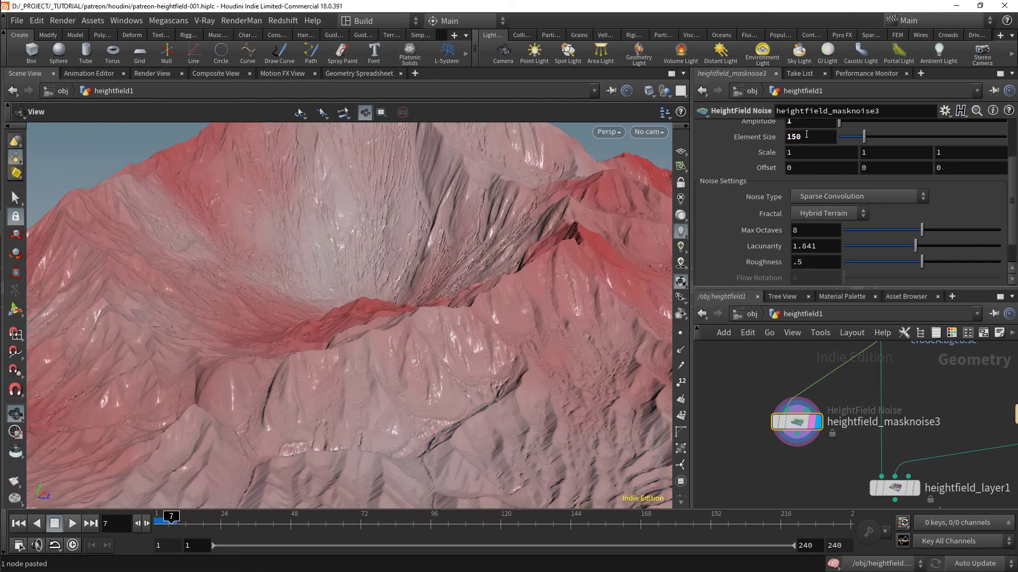
double_click(812, 262)
text(.7)
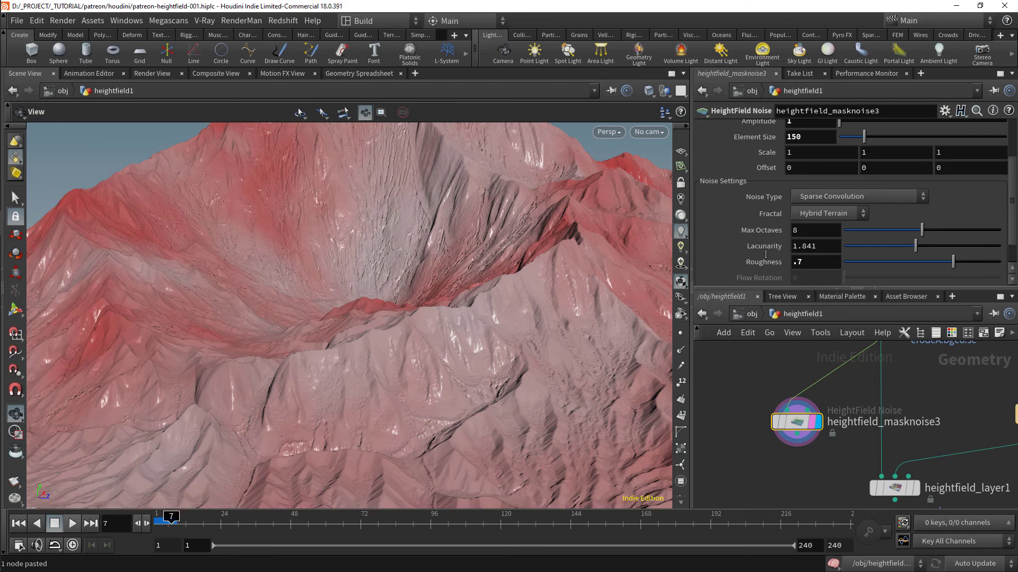
key(Return)
scroll(763, 239, down, 2)
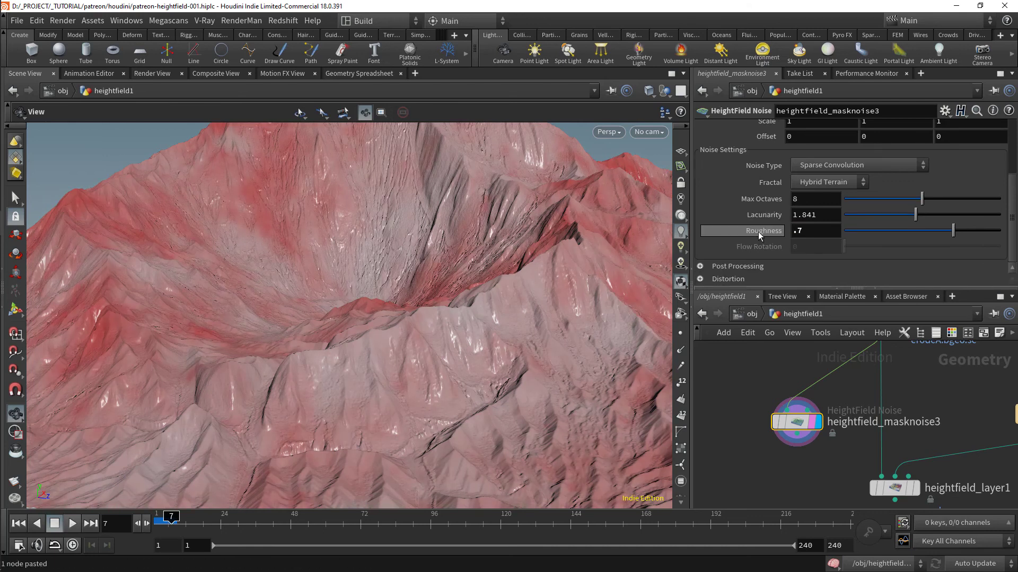
click(724, 267)
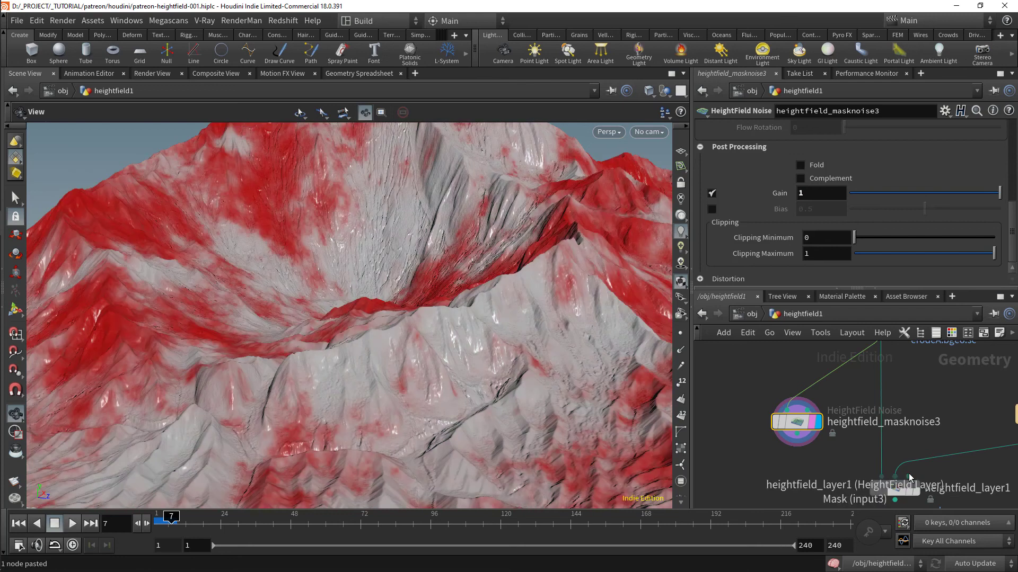
Connect heightfield_masknoise3 to the mask input of heightfield_layer1 and display the layer node
drag(909, 476, 797, 435)
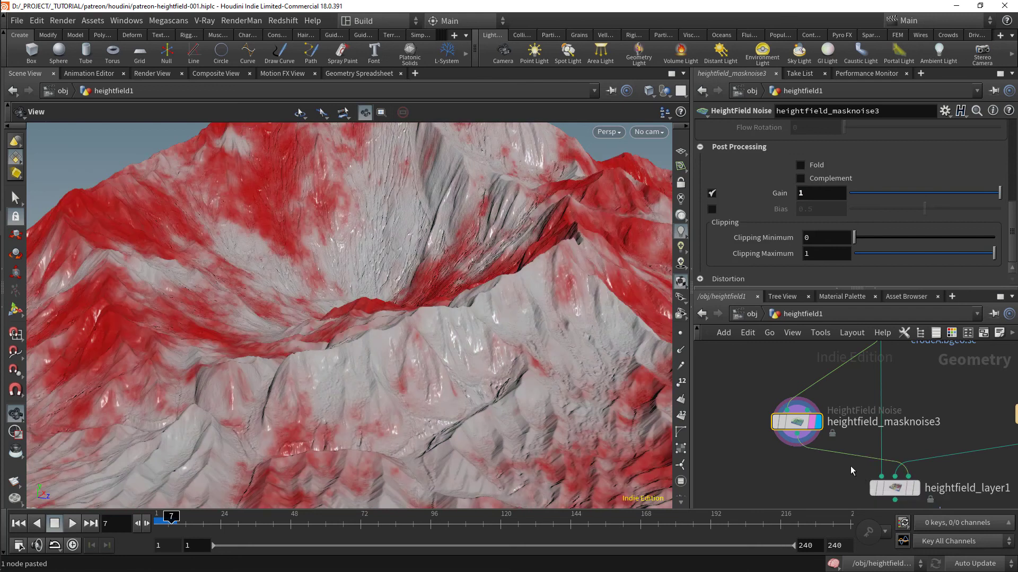
middle_drag(910, 494, 890, 445)
scroll(890, 445, up, 1)
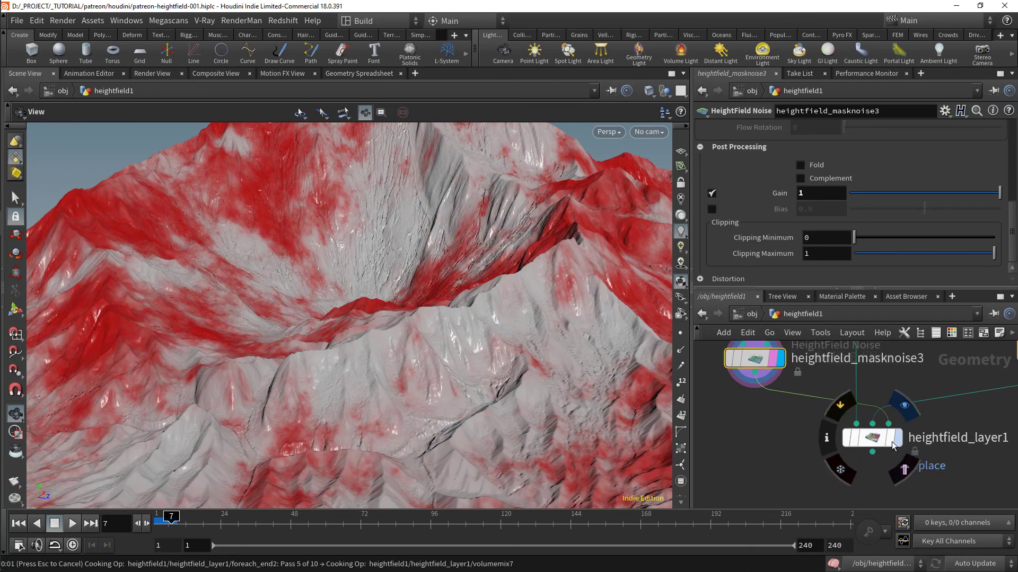
click(896, 445)
click(882, 443)
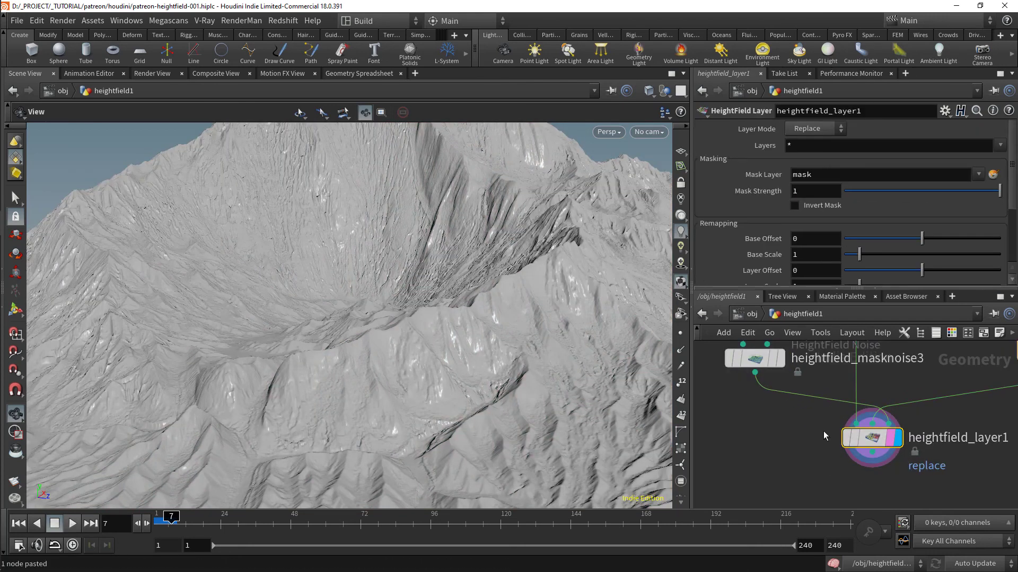
Compare the ridges and basin with and without the masked blend by toggling the bypass of heightfield_layer1
scroll(889, 469, down, 3)
drag(280, 426, 405, 371)
drag(305, 355, 332, 360)
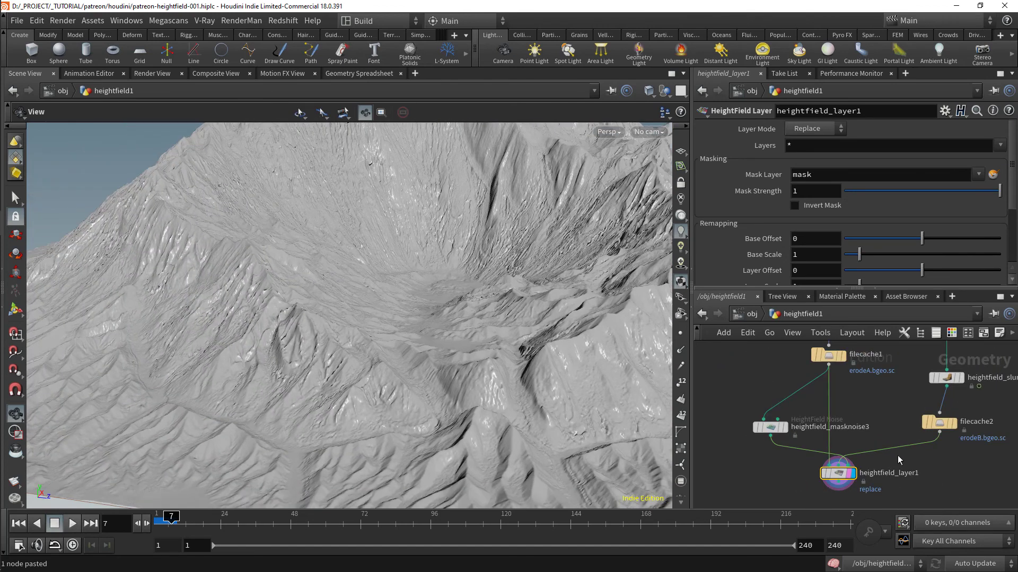
click(821, 470)
click(822, 471)
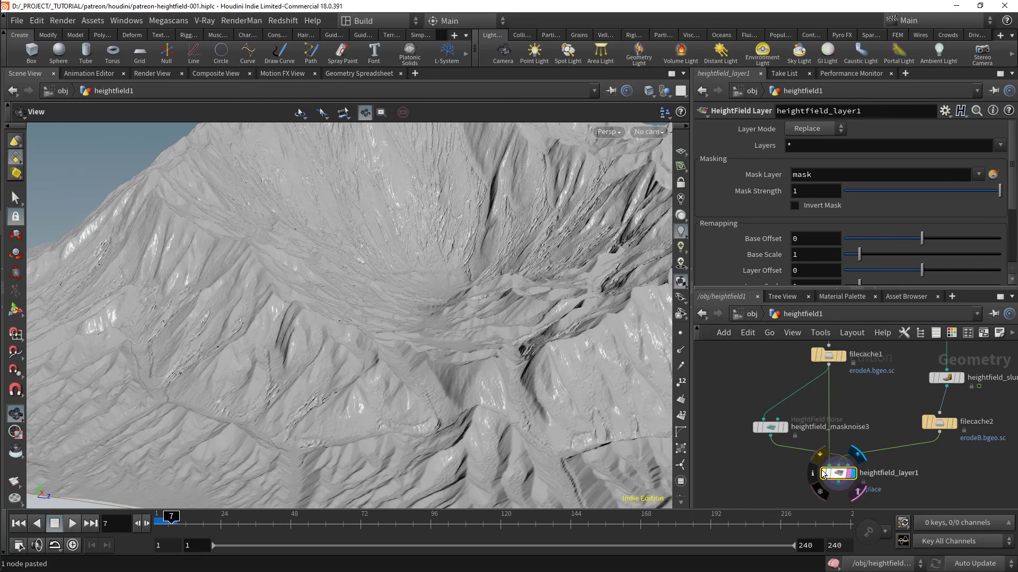
click(822, 471)
click(821, 471)
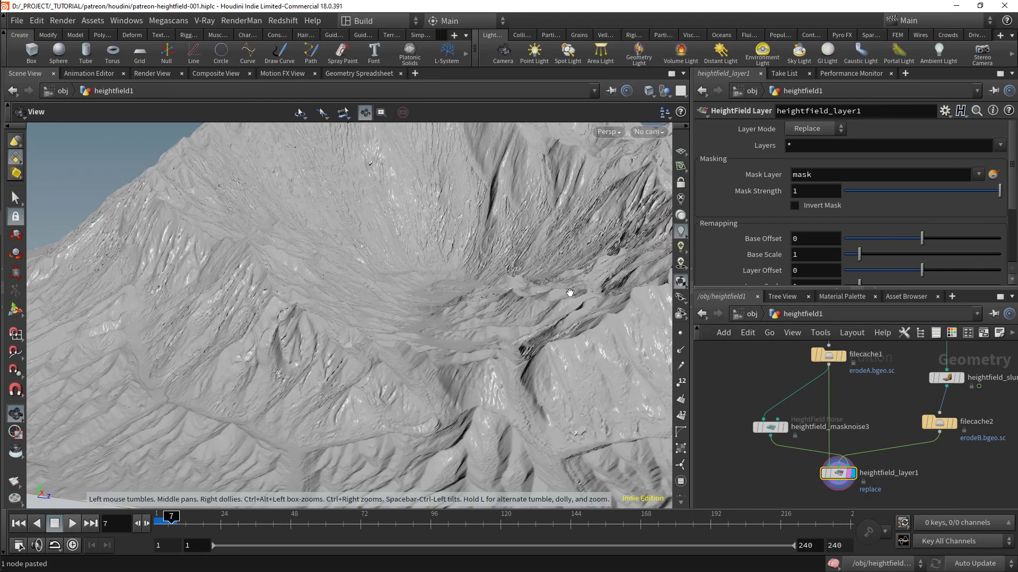
drag(520, 328, 419, 406)
Try Clipping Minimum values up to 1 on heightfield_masknoise3 and set it to .5
click(770, 427)
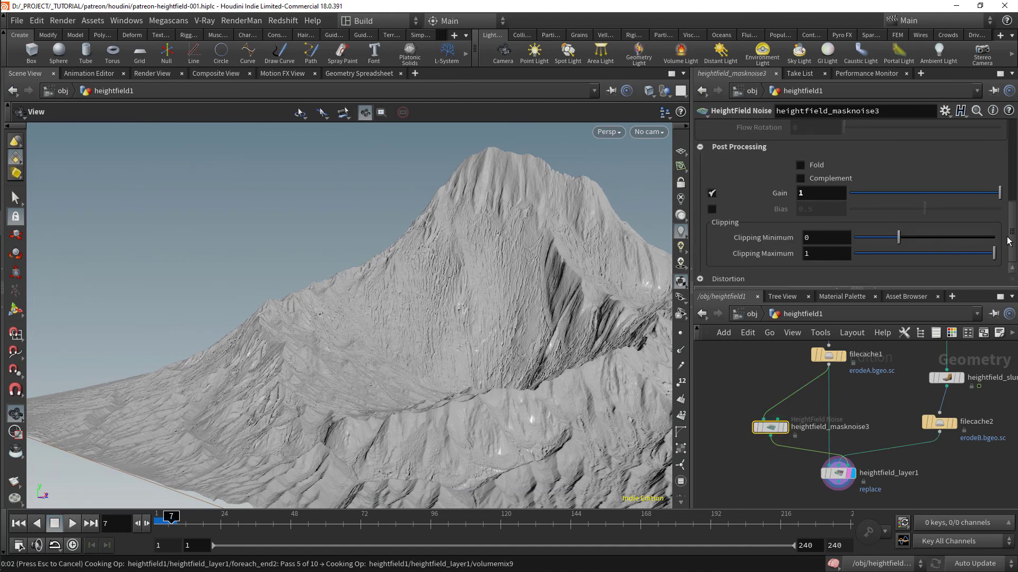
drag(898, 237, 1009, 241)
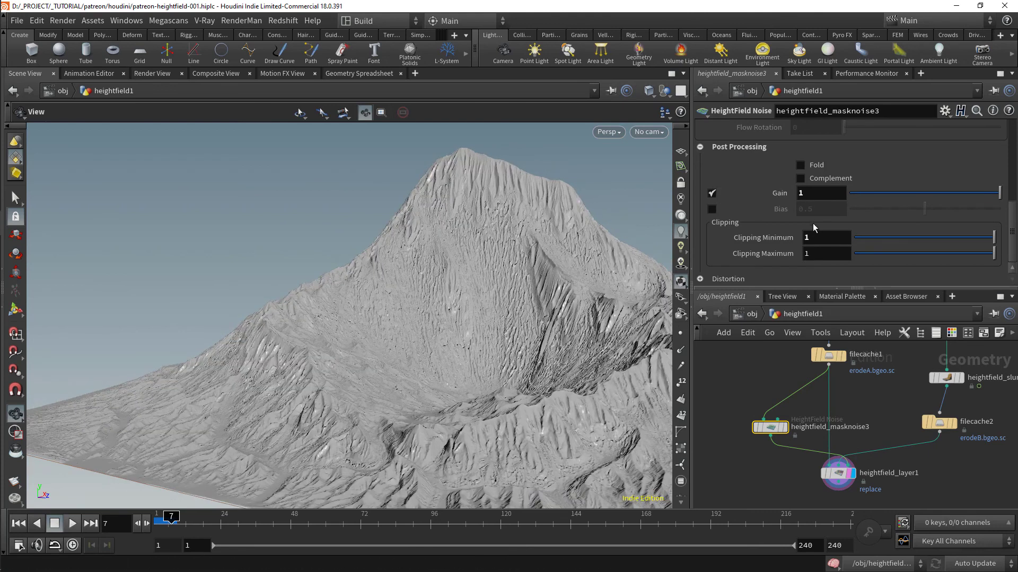
drag(817, 237, 776, 238)
text(.5)
key(Return)
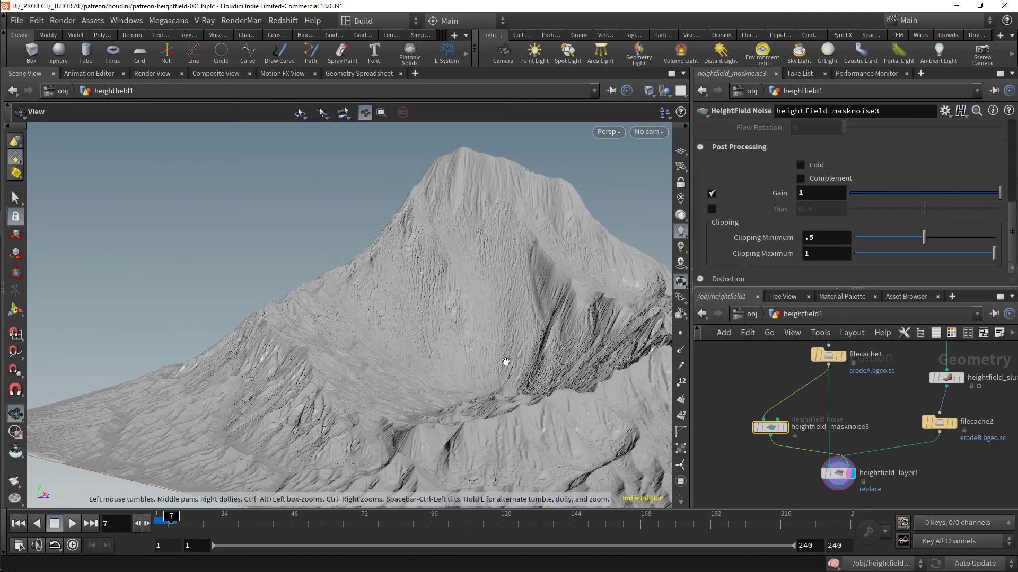
Examine the blended slopes, ridges and basin of the mountain up close and from several angles
scroll(419, 357, up, 4)
scroll(367, 348, up, 2)
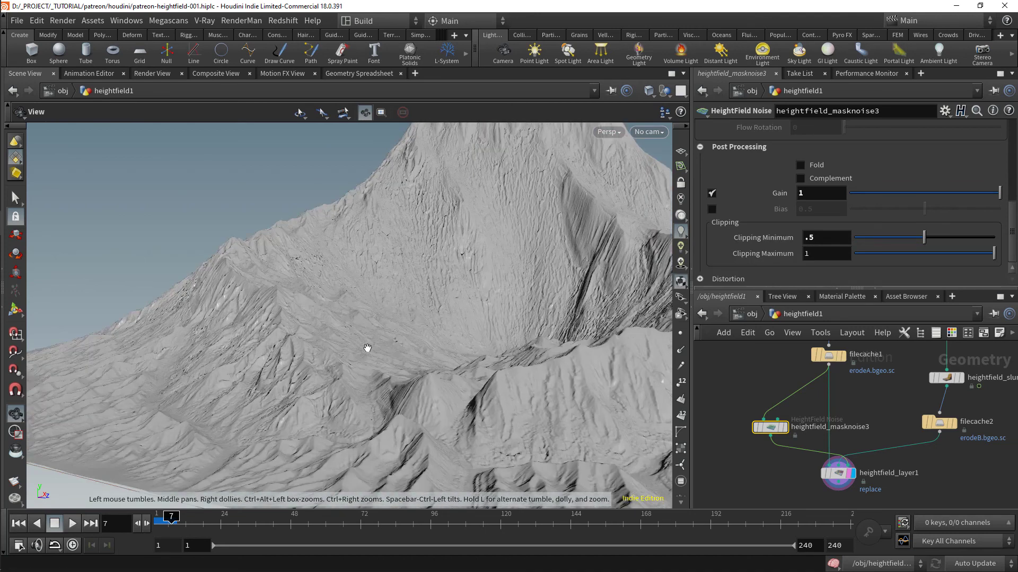
drag(334, 323, 456, 368)
drag(552, 397, 463, 366)
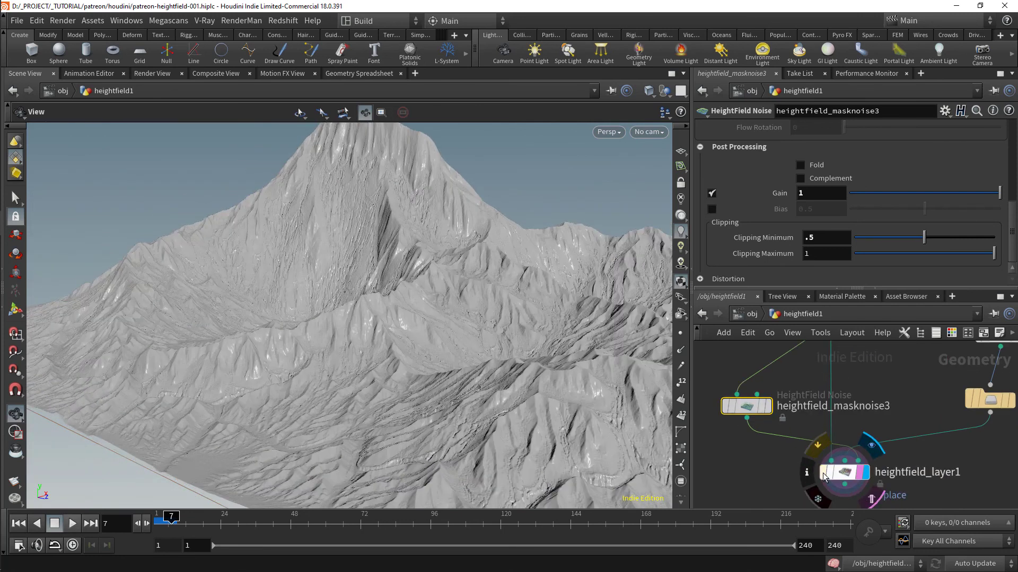
scroll(825, 478, up, 2)
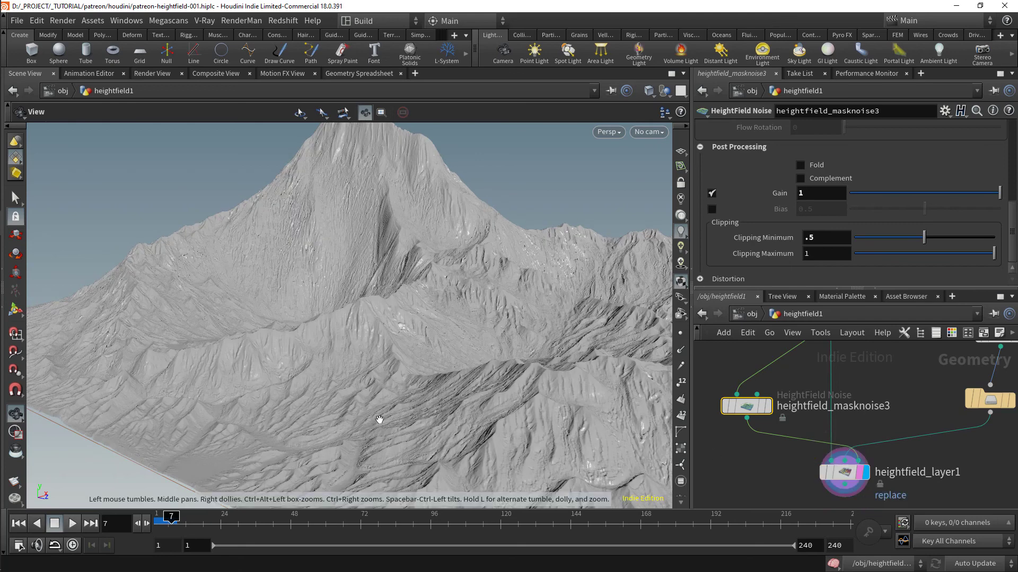
drag(332, 418, 382, 418)
drag(226, 411, 500, 377)
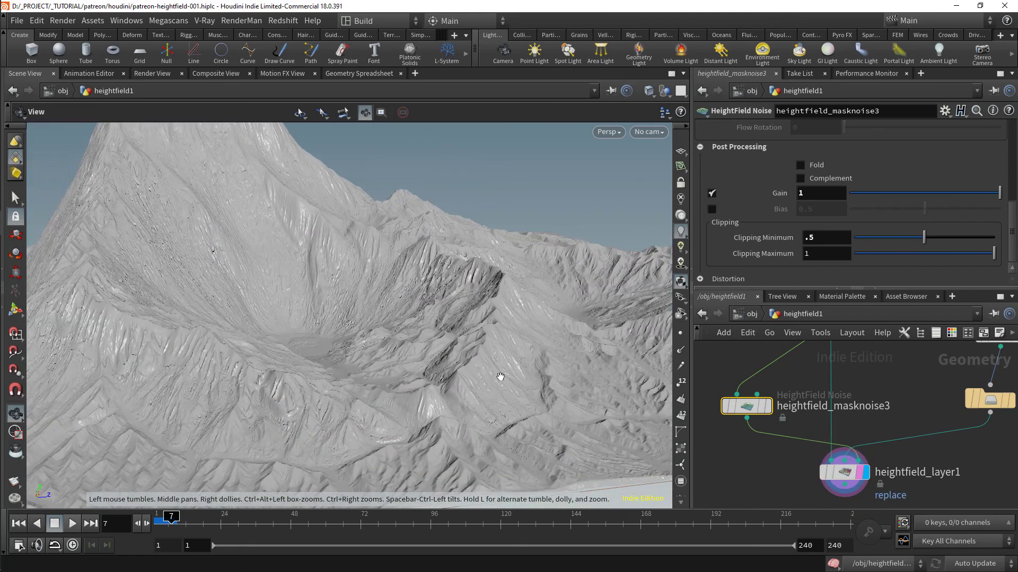
mouse_move(301, 388)
right_down()
mouse_move(335, 391)
mouse_move(318, 391)
right_up()
drag(318, 390, 298, 377)
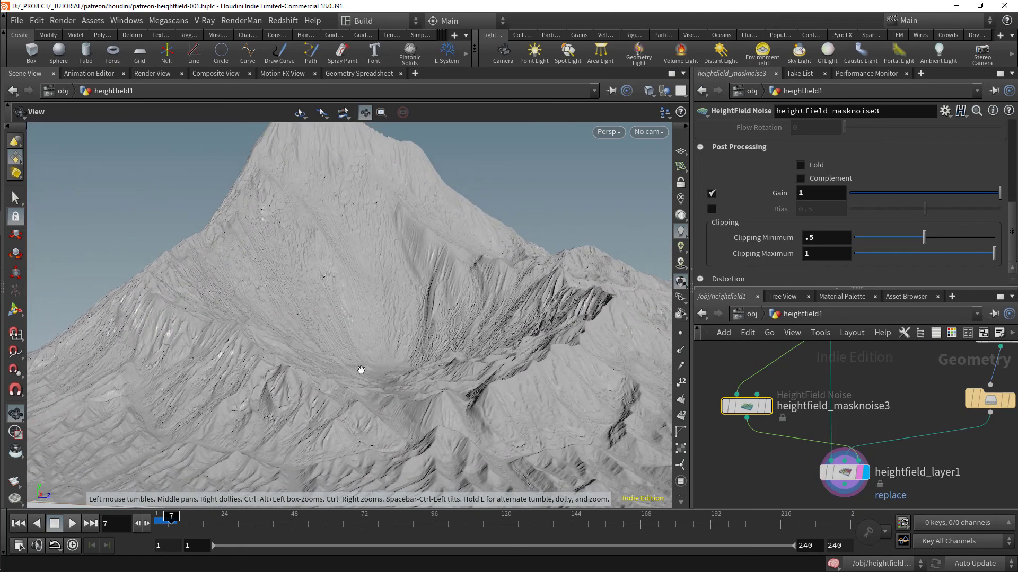
Bypass filecache2 and toggle the bypass of heightfield_slump1 to compare the live blend with and without slumping
middle_drag(902, 417, 802, 463)
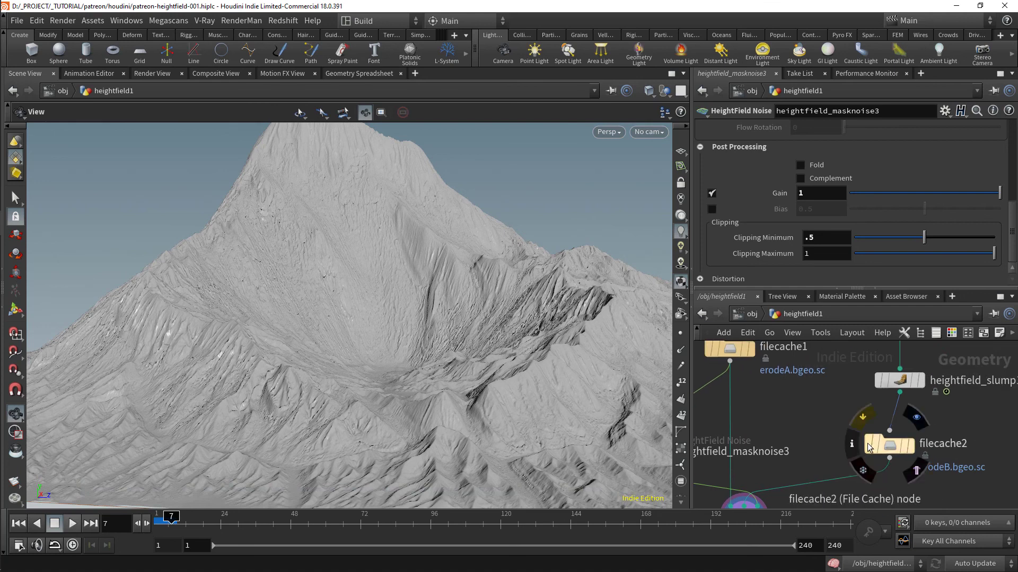
click(879, 382)
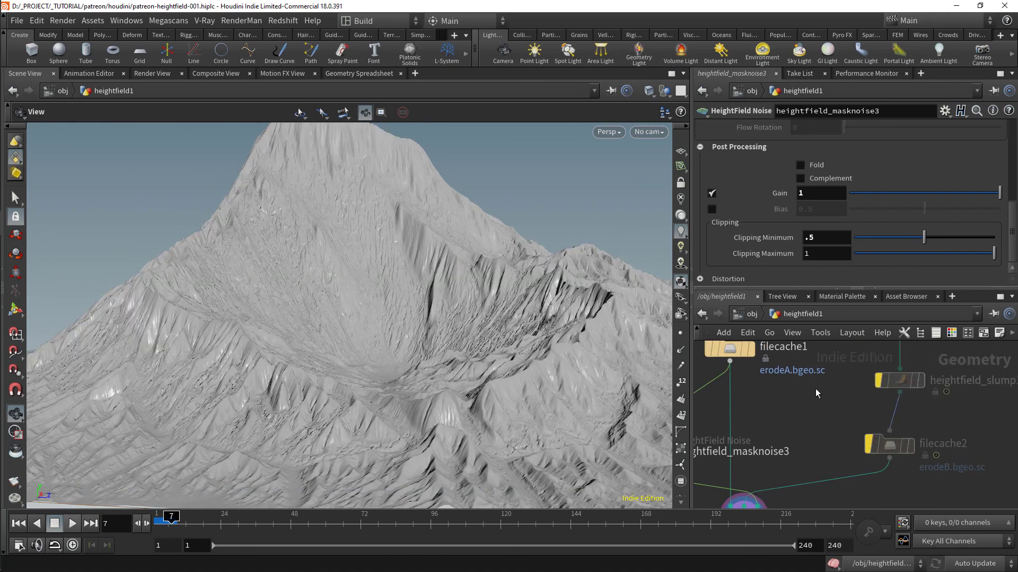
click(879, 382)
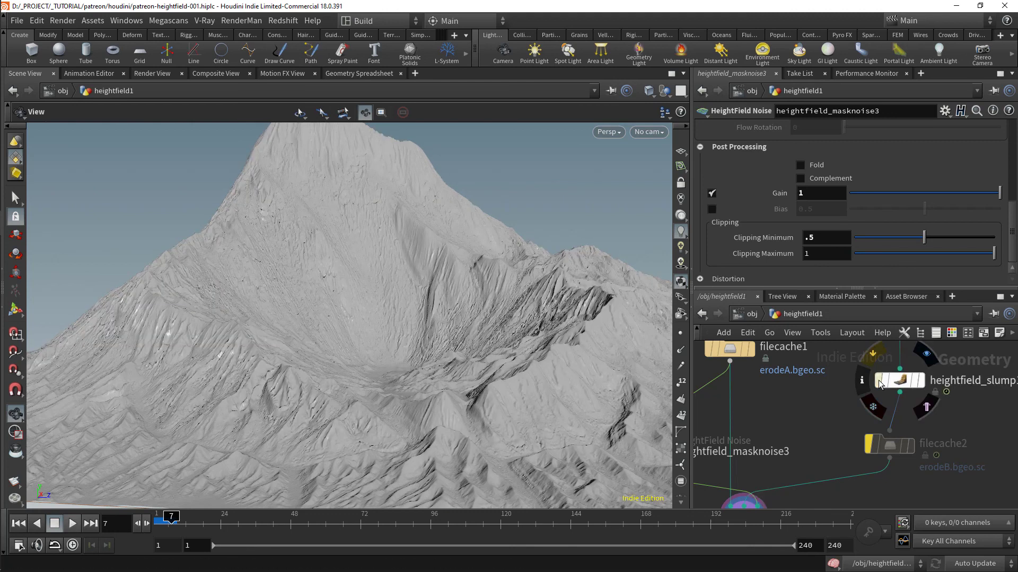
click(879, 384)
middle_drag(801, 466, 892, 407)
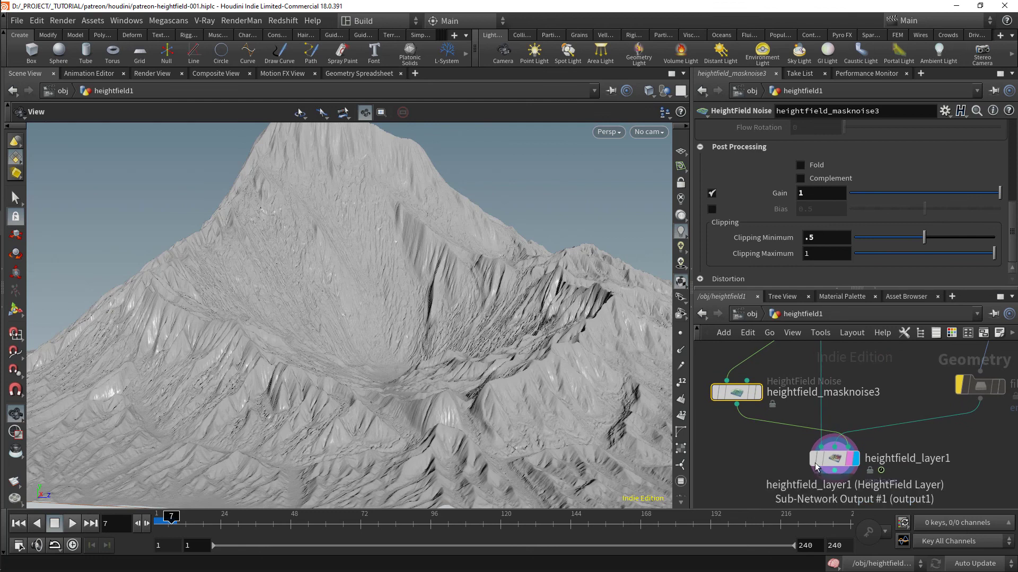
With slumping bypassed, compare the terrain with and without heightfield_layer1 by toggling its bypass
click(814, 464)
click(813, 463)
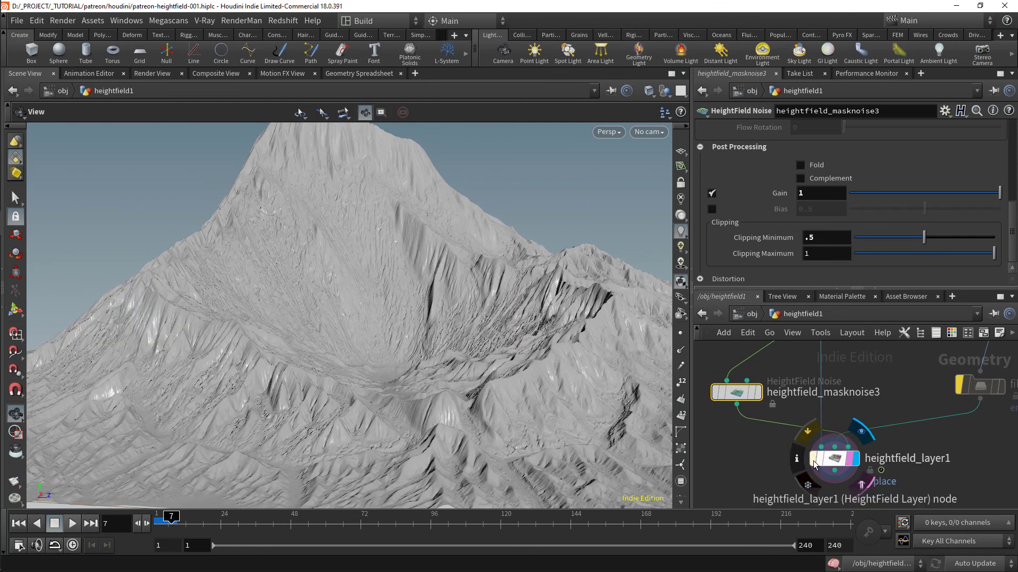
click(813, 463)
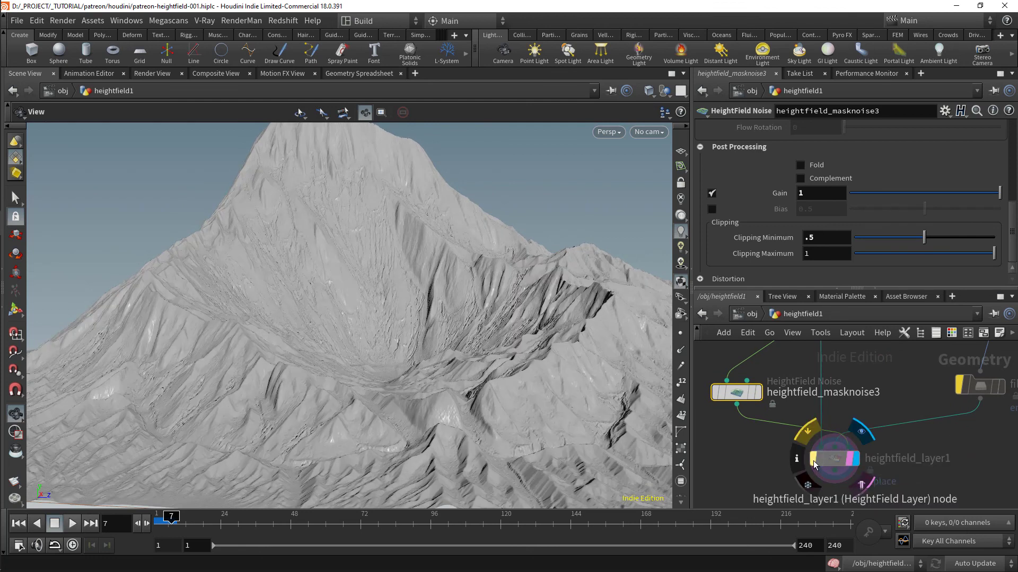
click(814, 465)
Re-enable heightfield_slump1 and examine the whole blended mountain from a wider view
middle_drag(895, 365, 798, 453)
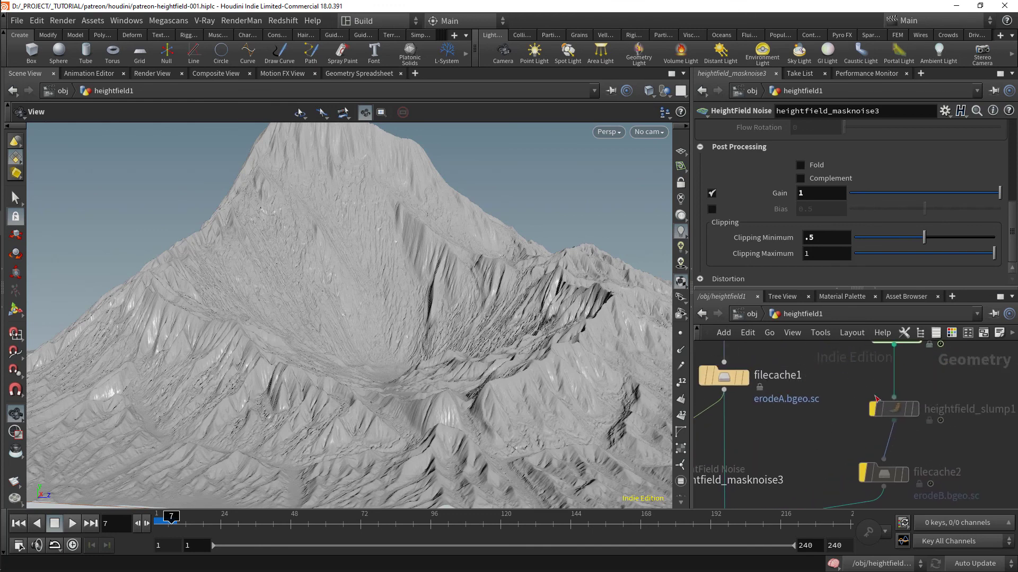
click(870, 411)
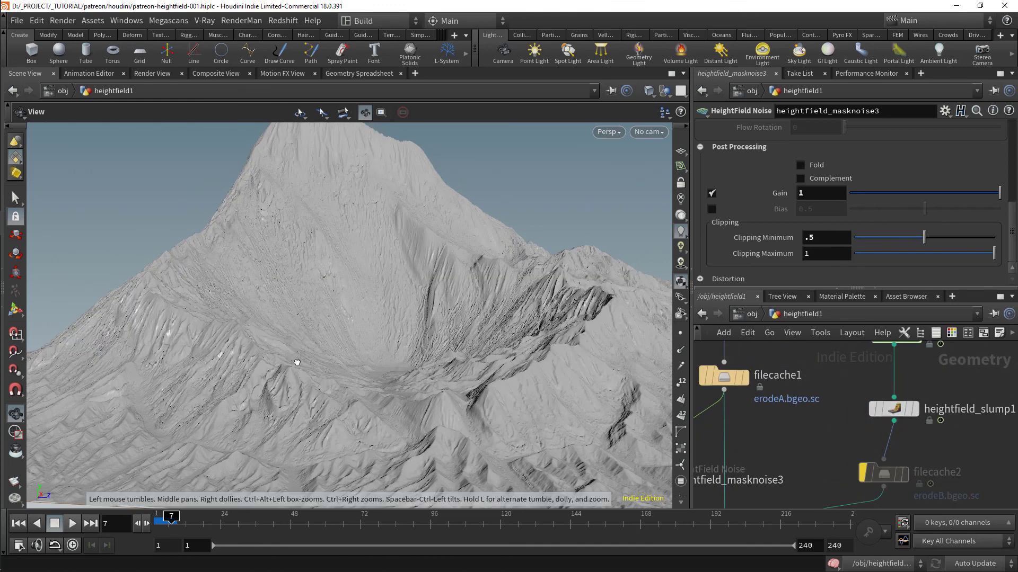
mouse_move(296, 362)
mouse_down()
mouse_move(294, 374)
mouse_move(283, 354)
mouse_up()
drag(524, 345, 356, 352)
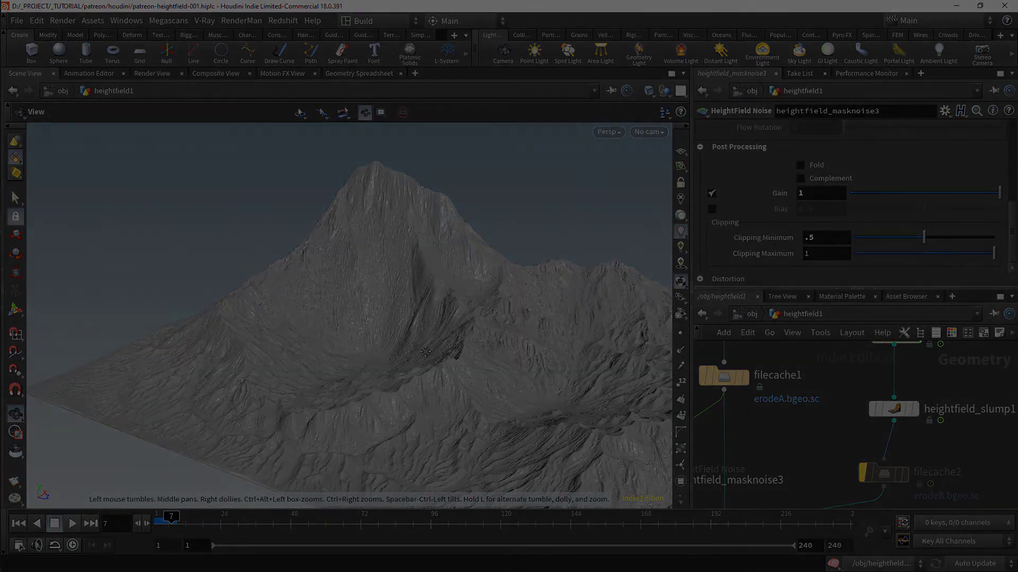